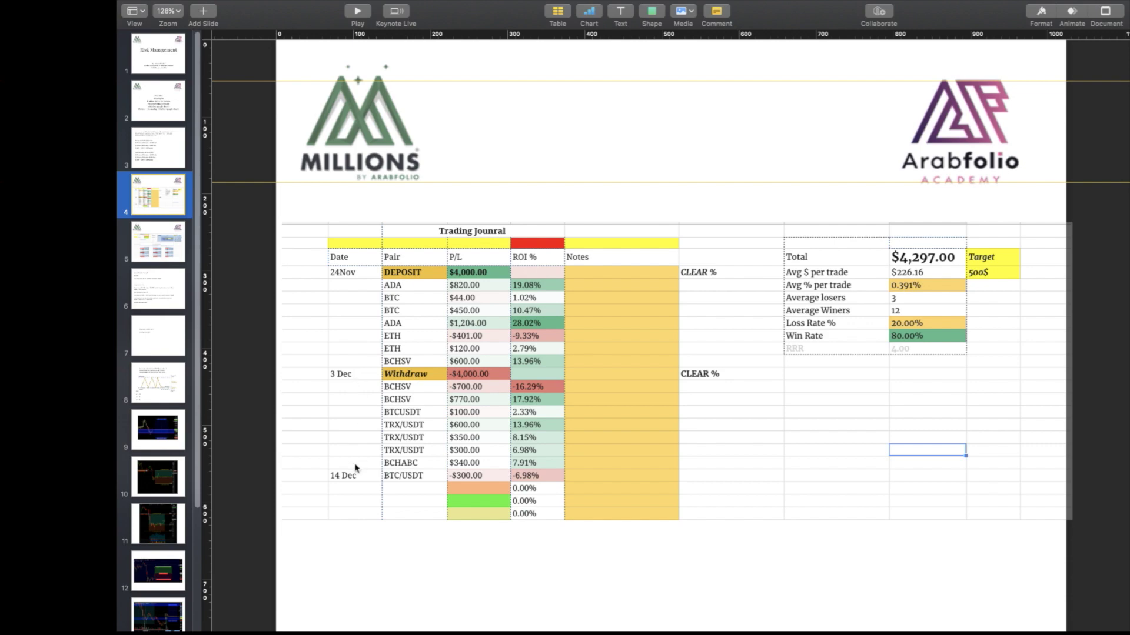
View the position sizing slide of the presentation and return to the trading journal slide
left_click(418, 279)
left_click(492, 548)
left_click(149, 245)
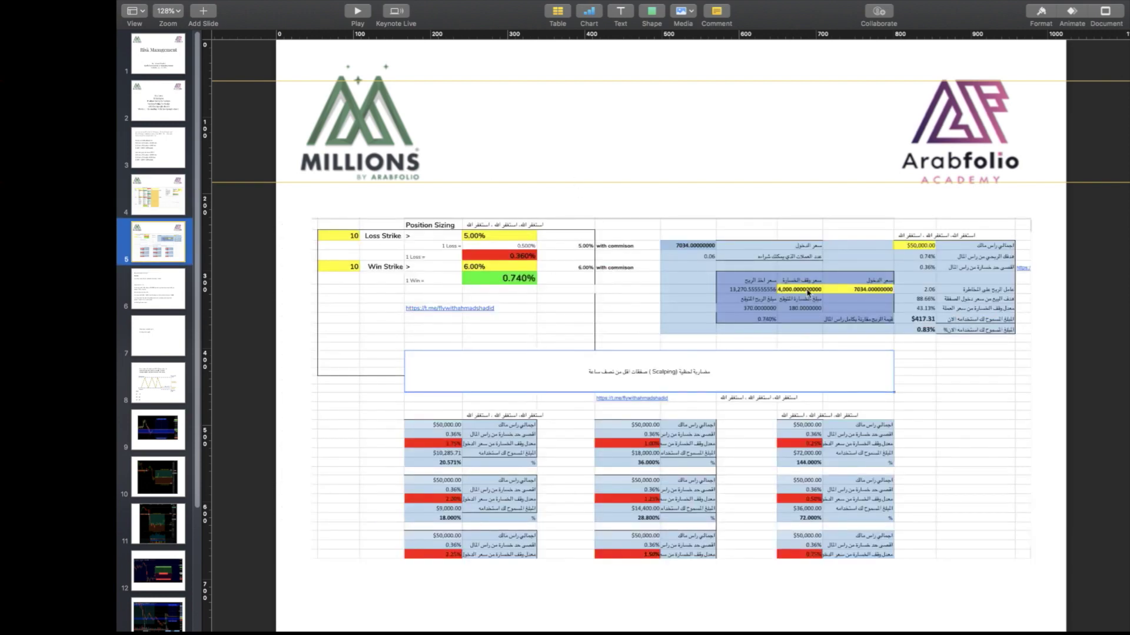
left_click(156, 194)
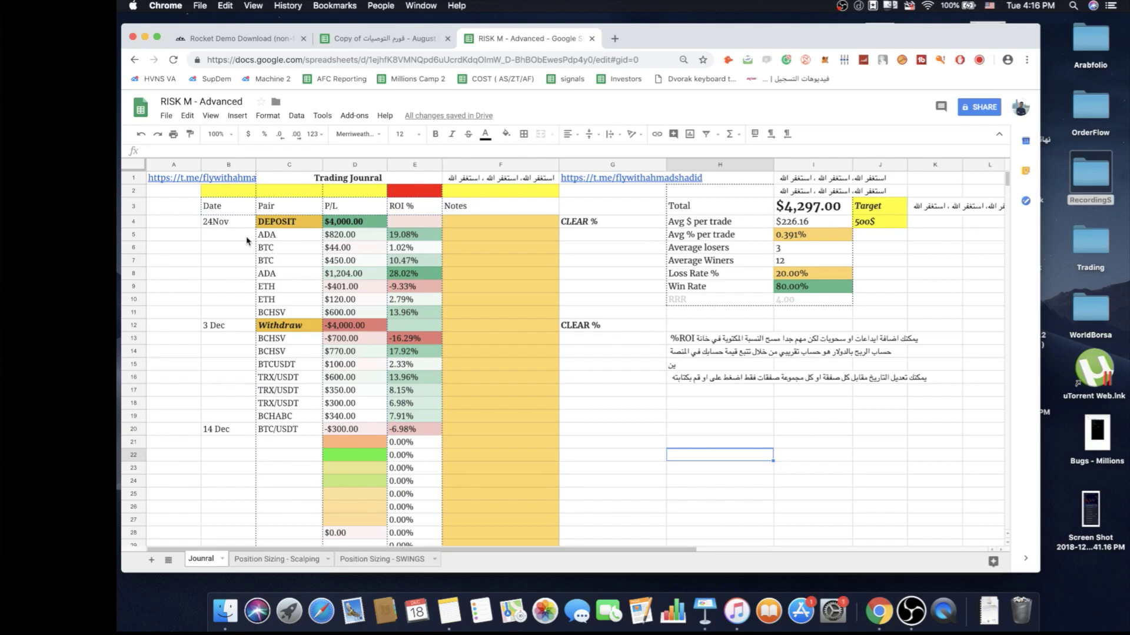
Switch to the RISK M - Advanced spreadsheet, view its Scalping and SWINGS position sizing sheets, and return to the journal sheet
left_click(228, 274)
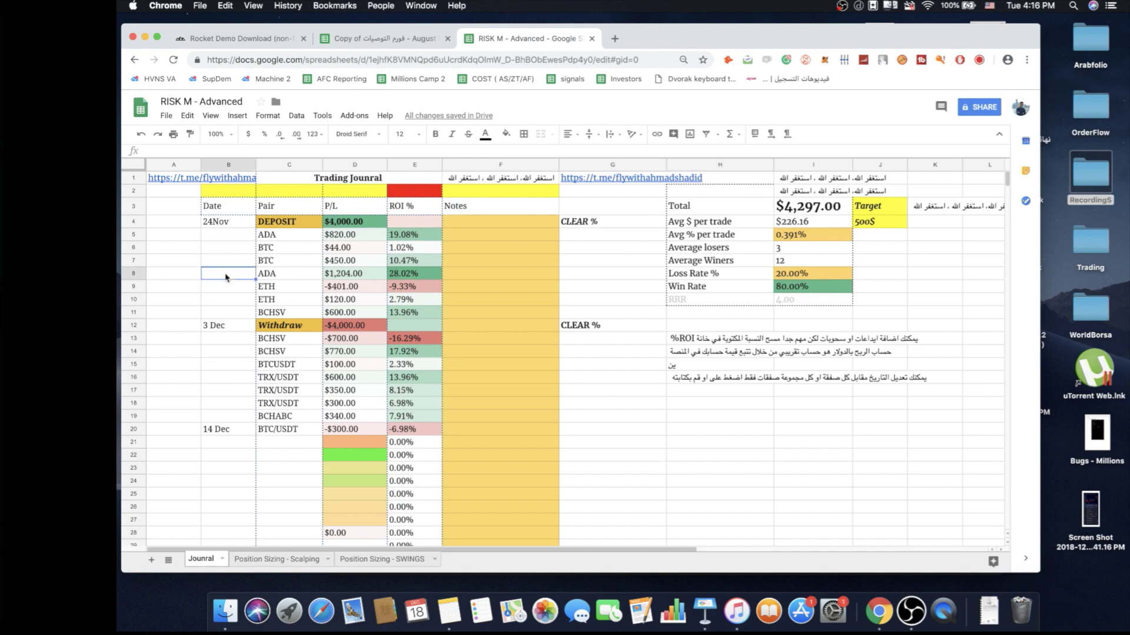
left_click(288, 561)
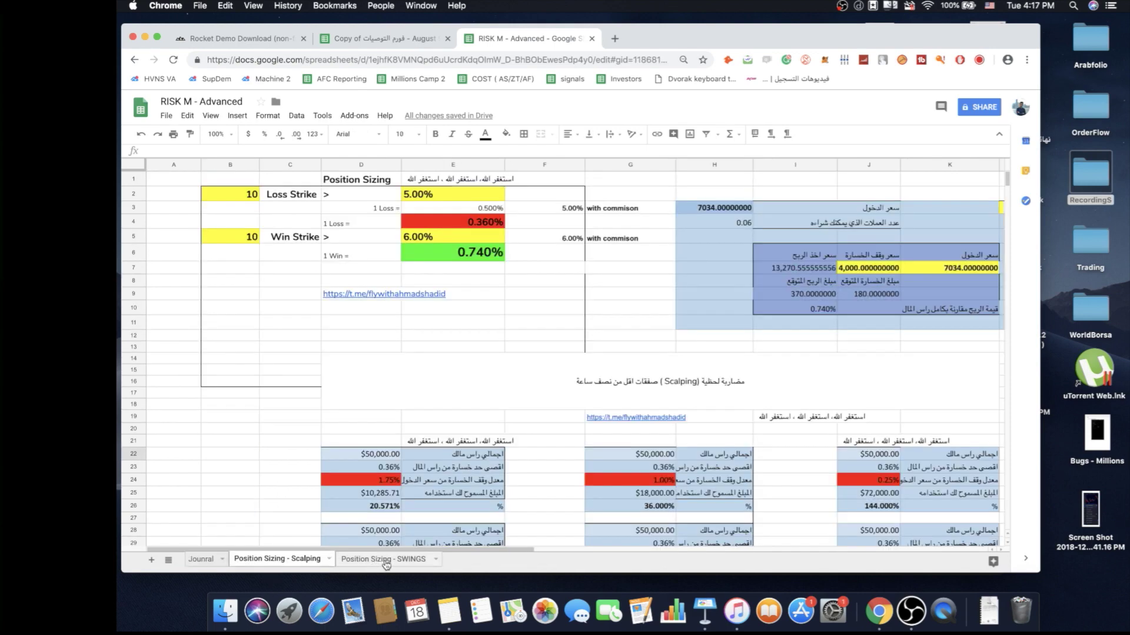
left_click(381, 562)
left_click(205, 561)
left_click(492, 320)
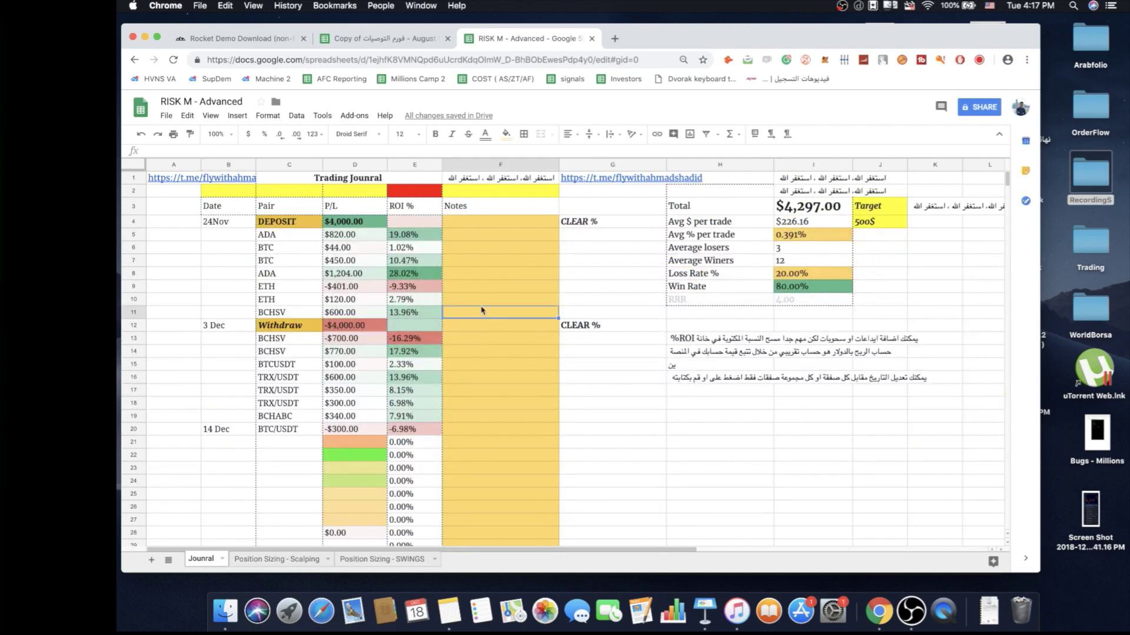
Show where the spreadsheet's Make a copy command is found and close the options without copying
left_click(224, 249)
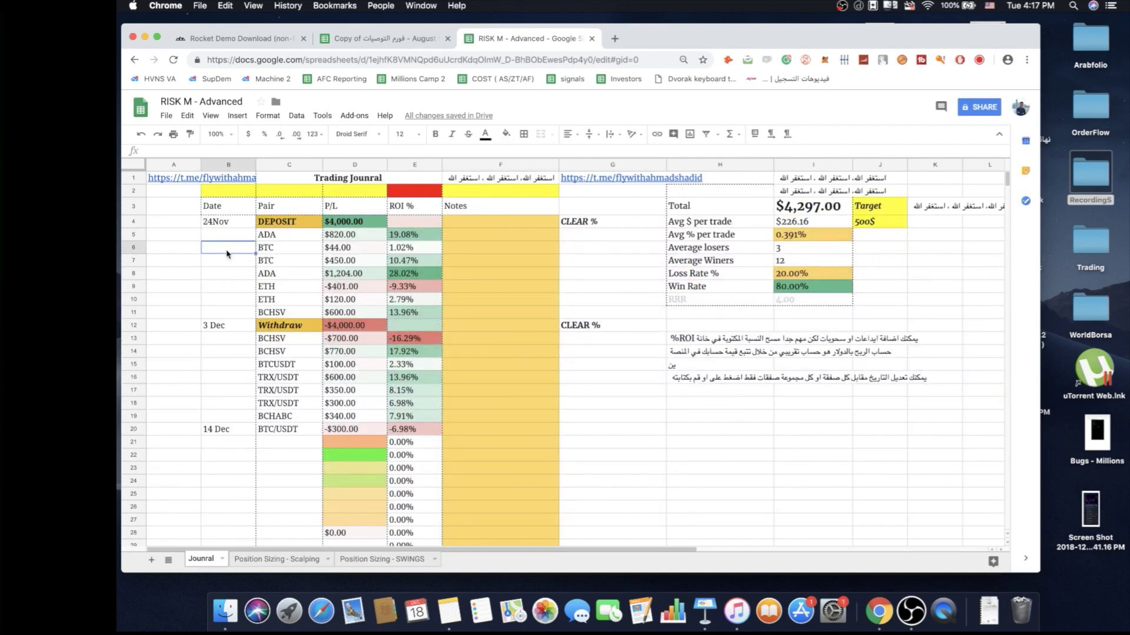
left_click(229, 274)
left_click(236, 300)
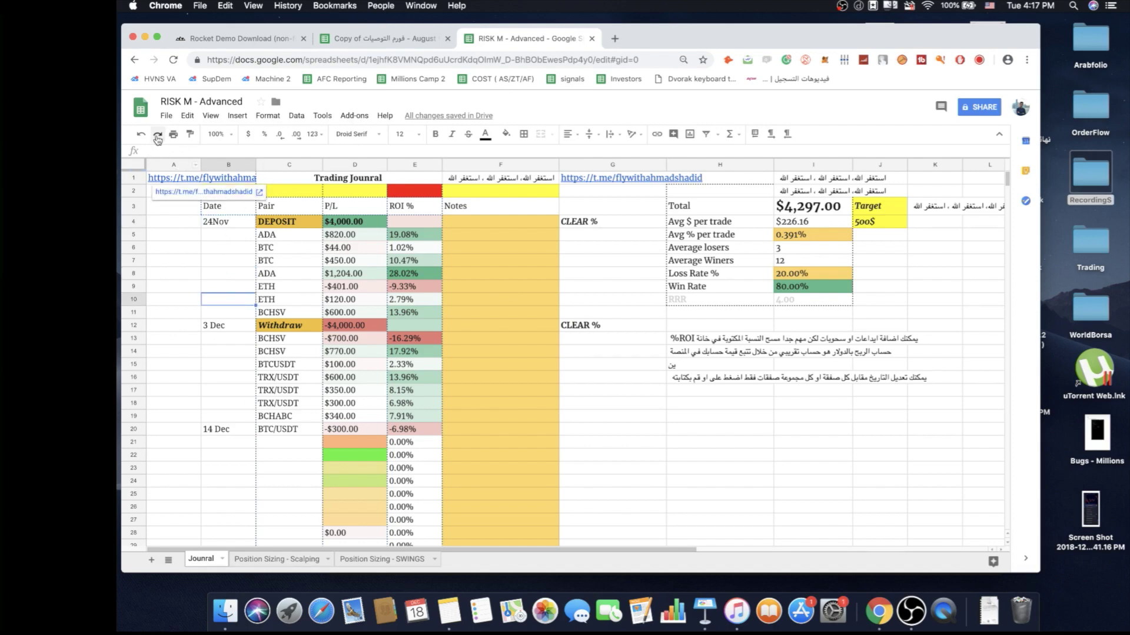
left_click(166, 116)
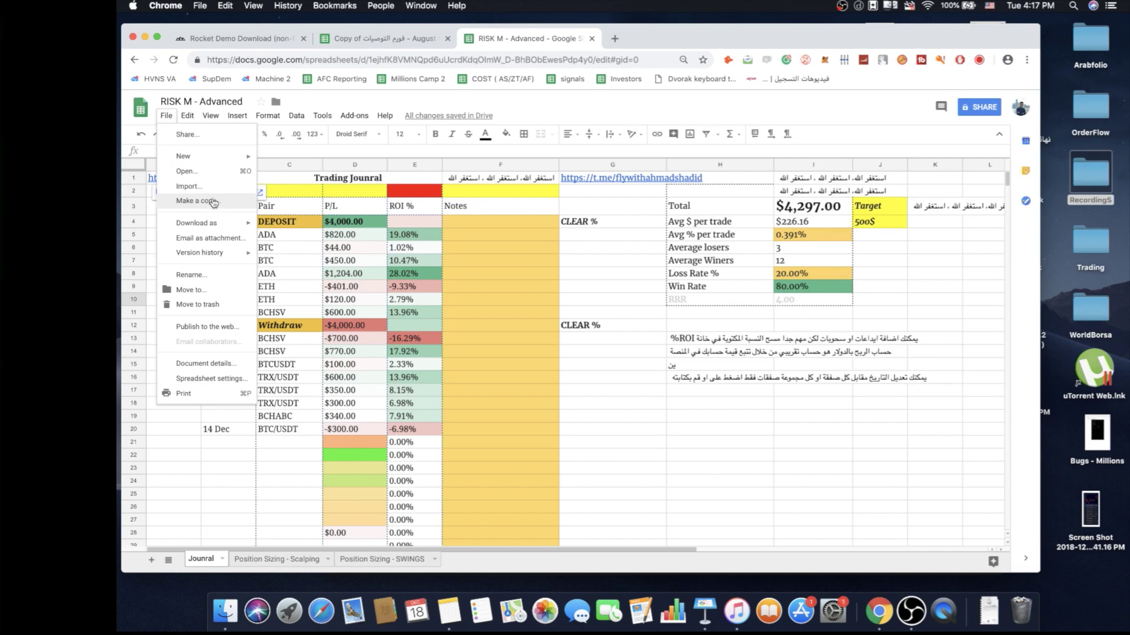
left_click(172, 118)
left_click(171, 119)
left_click(547, 329)
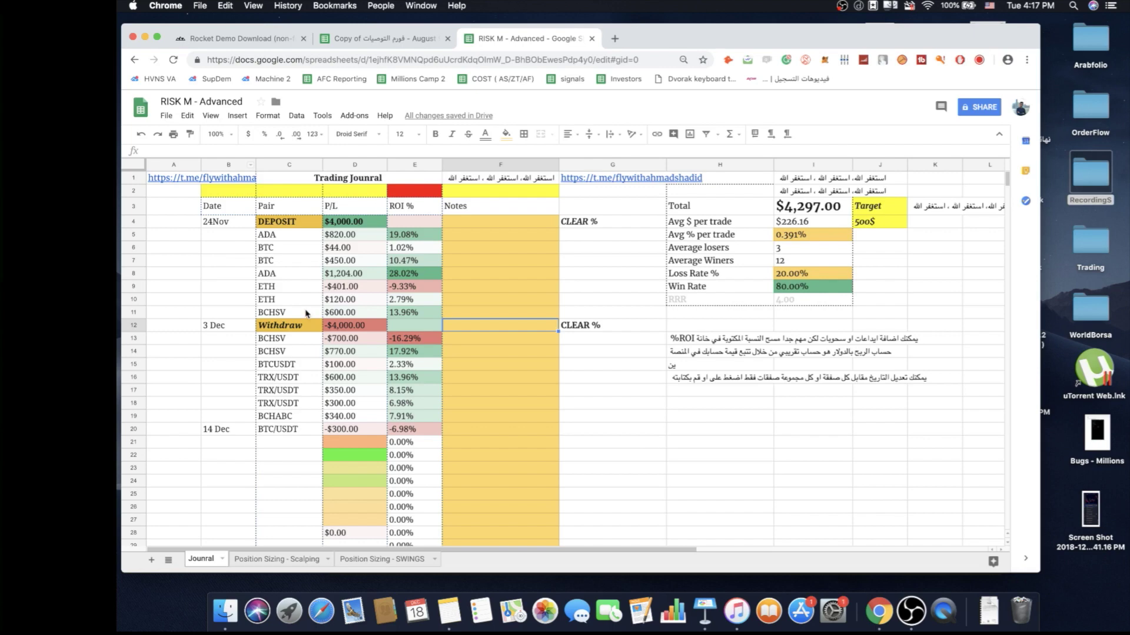
View the SWINGS position sizing sheet again and go back to the journal sheet
left_click(233, 276)
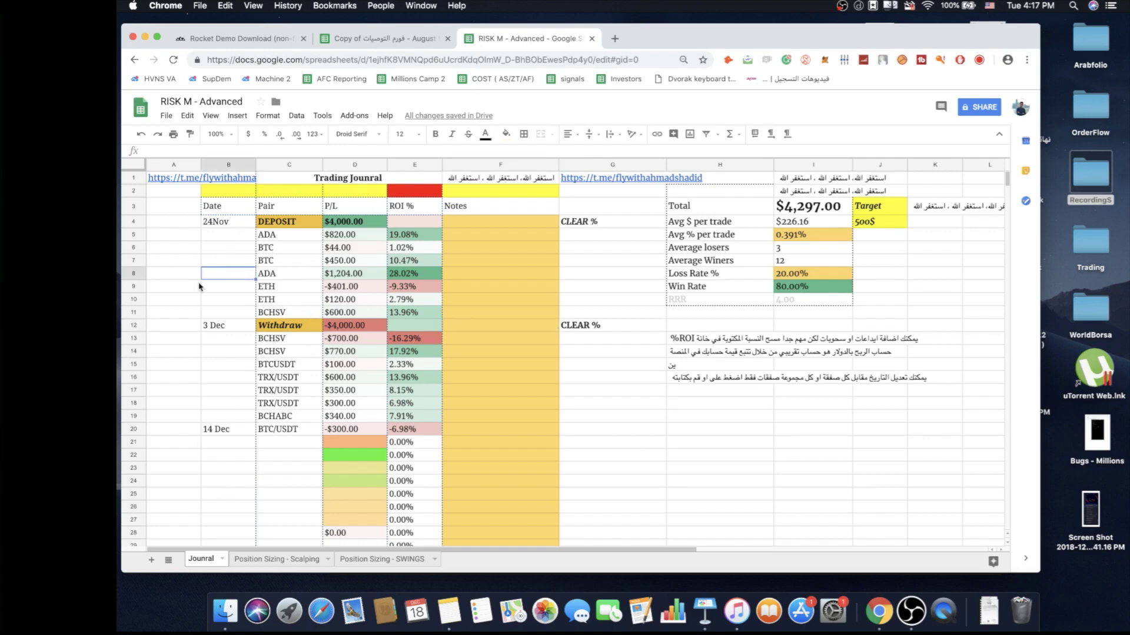
left_click(390, 563)
left_click(200, 564)
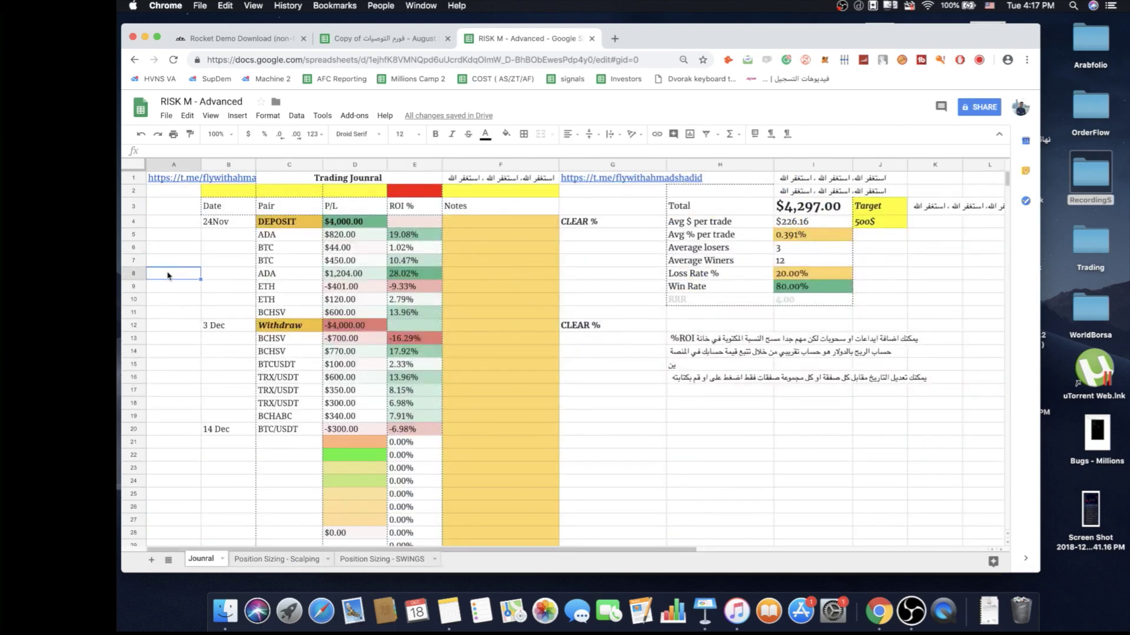
Set the deposit amount in the journal's P/L column to 2000
left_click_drag(229, 220, 245, 420)
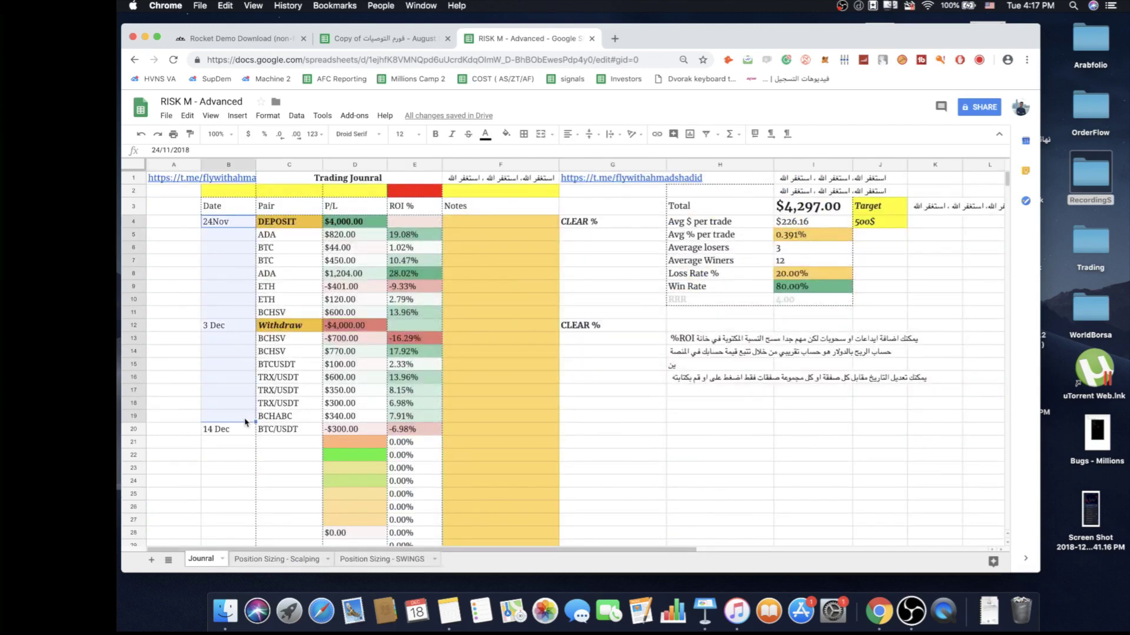
left_click(236, 482)
left_click(224, 238)
left_click(294, 213)
left_click(295, 224)
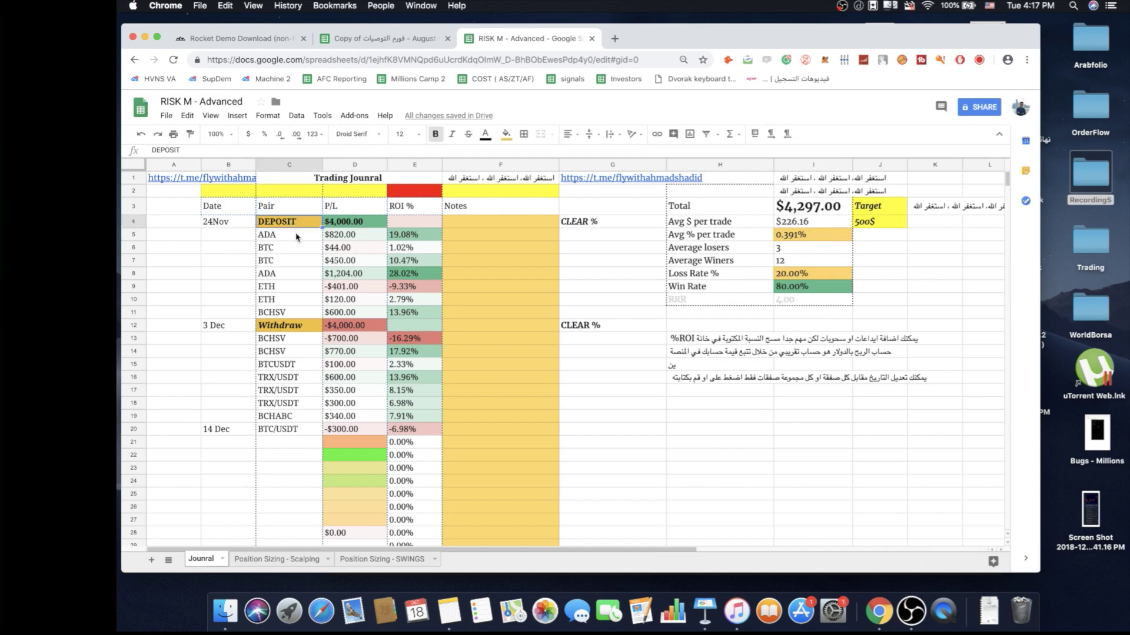
left_click(343, 222)
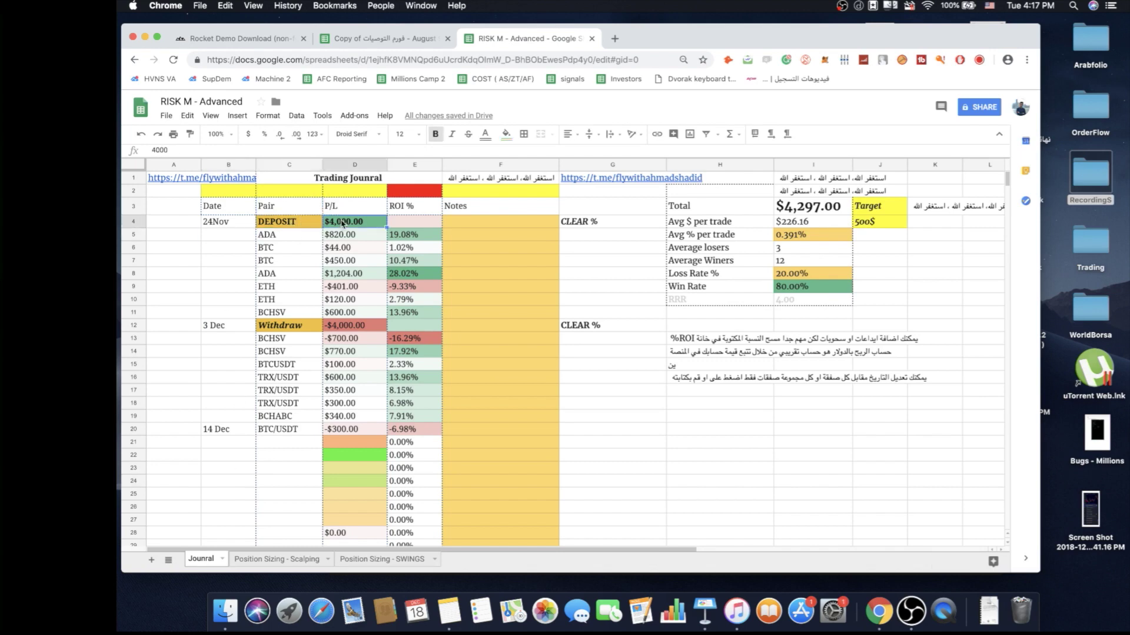
type("2000")
key("Tab")
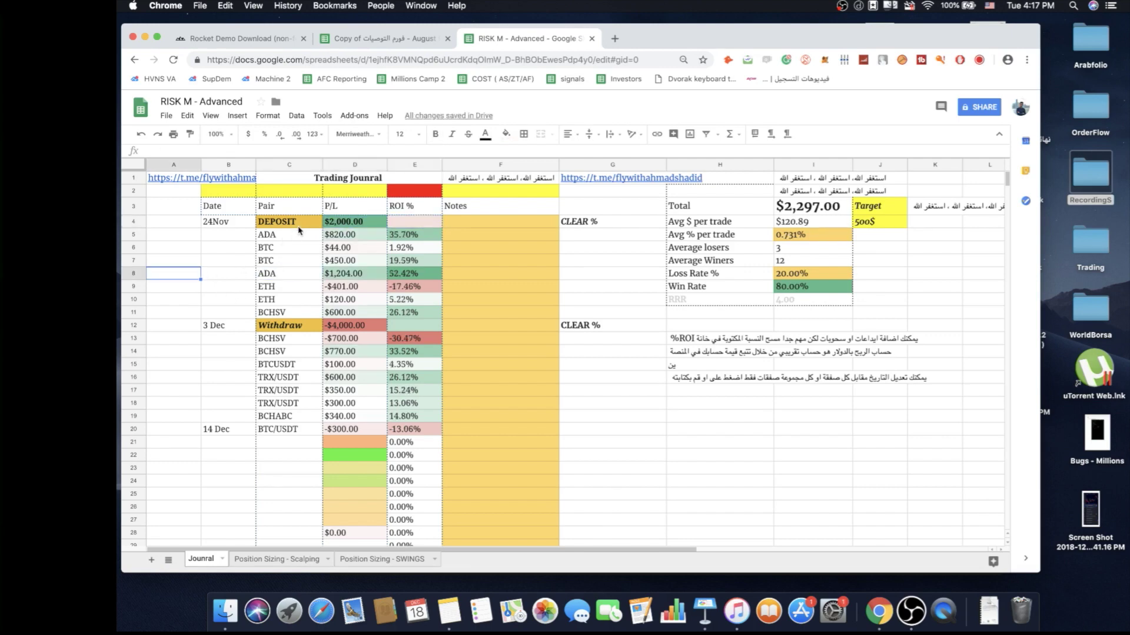
Clear the first ADA trade's ROI %, inspect the ROI formula of the BTC trade below it, and undo the clearing
left_click(346, 223)
left_click(430, 235)
key("Delete")
double_click(394, 248)
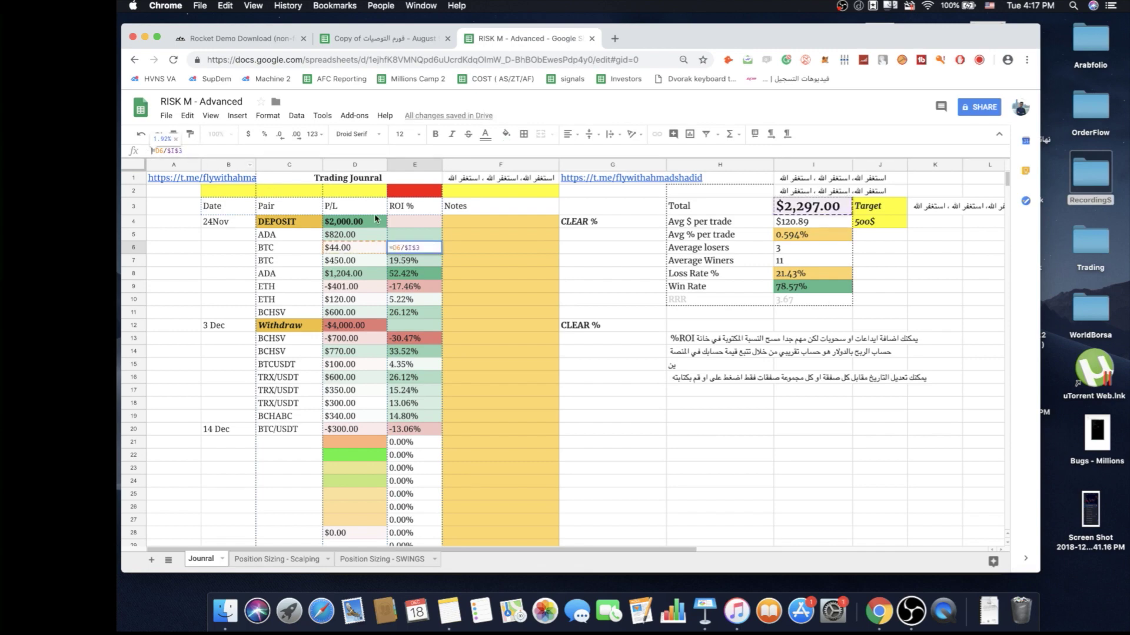
key("Escape")
left_click(480, 266)
key("super+z")
Set the deposit amount in the P/L column to 1000
left_click(482, 239)
left_click(354, 225)
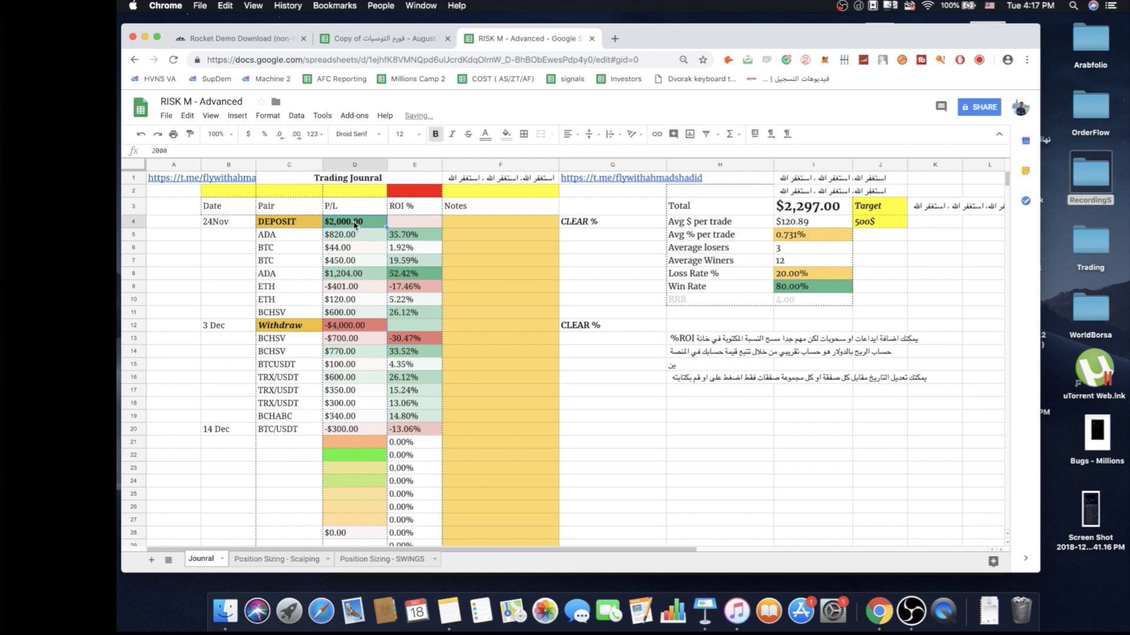
type("1,00")
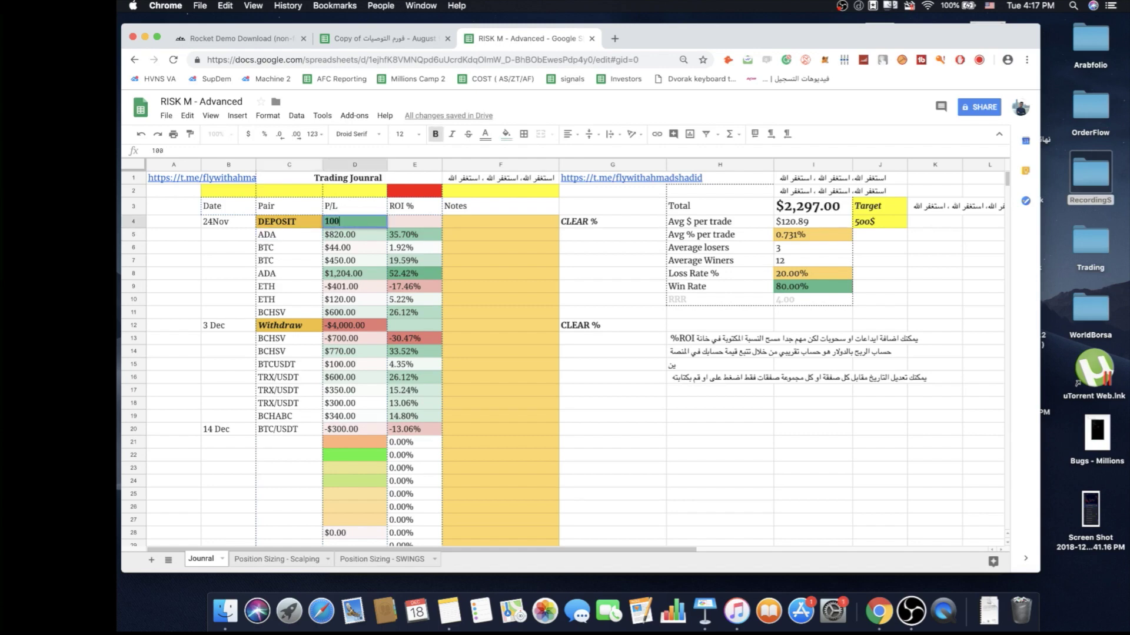
type("0")
left_click(210, 300)
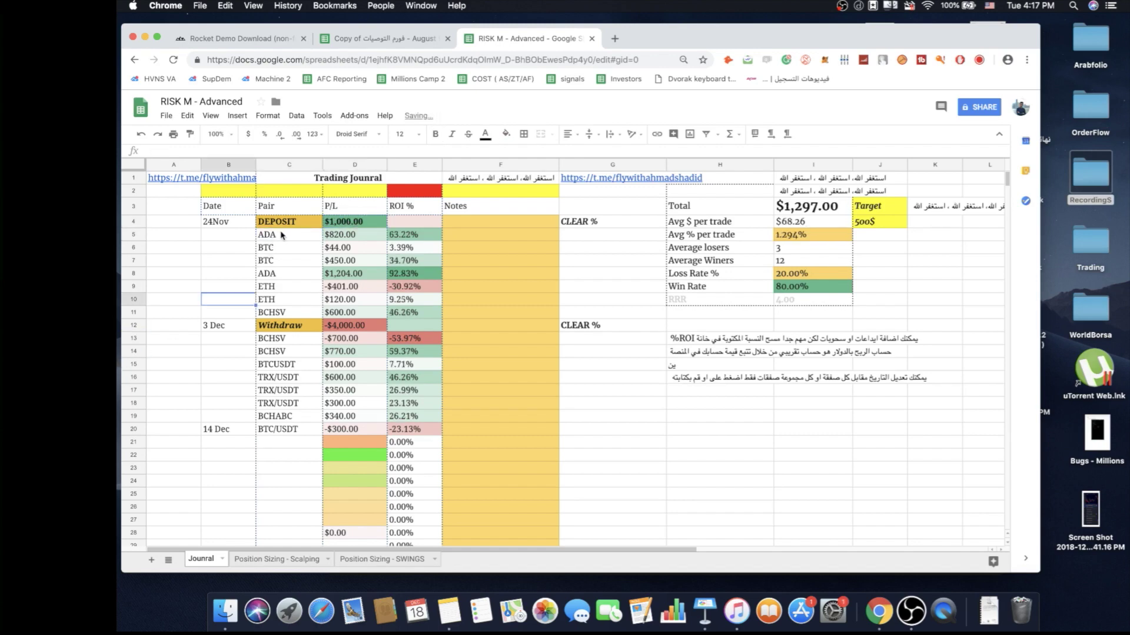
Clear the dates, pairs and P/L amounts in rows 5 to 23 below the deposit
left_click(302, 235)
left_click(218, 247)
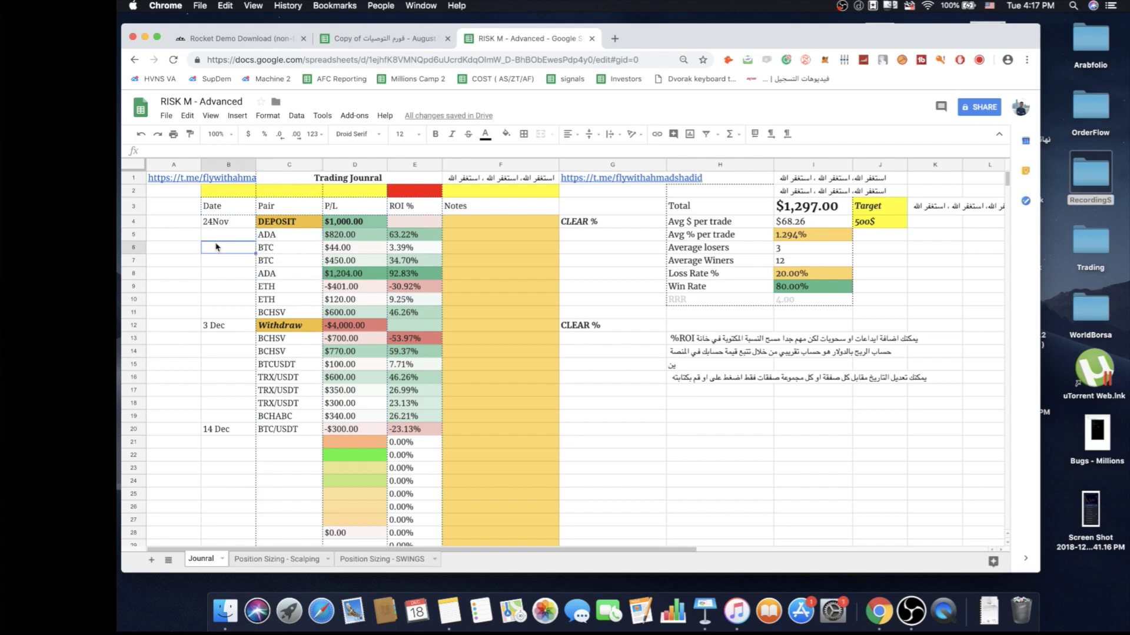
left_click_drag(229, 237, 353, 472)
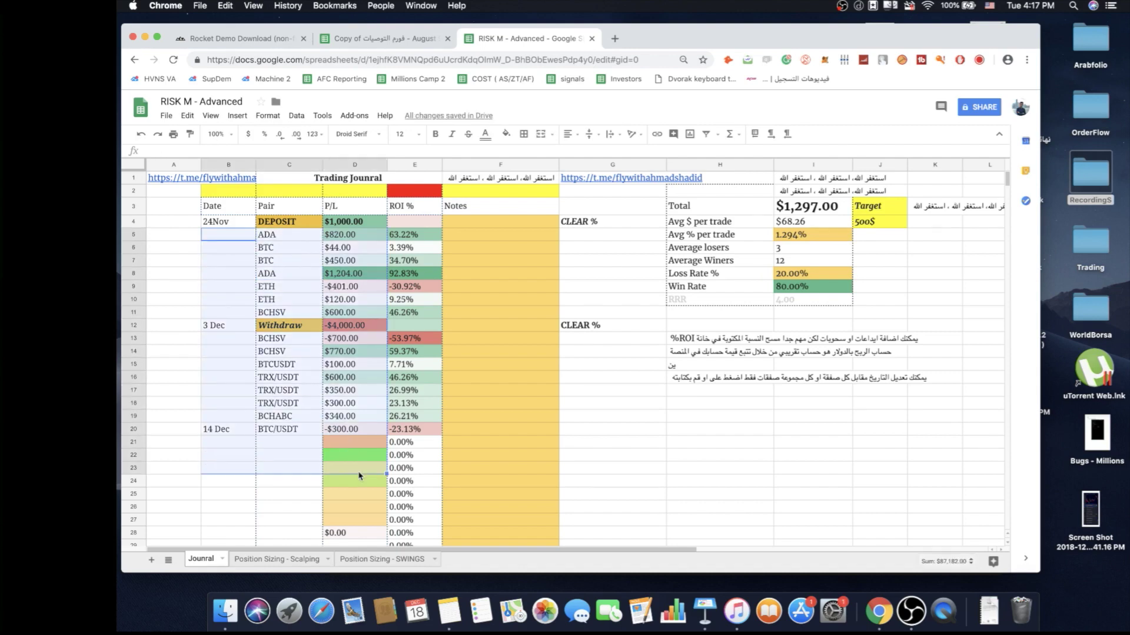
key("Delete")
left_click(181, 325)
Record a trade in row 5 with the pair BCHABC and a P/L of 33
left_click(276, 258)
left_click(286, 238)
type("BCHABC")
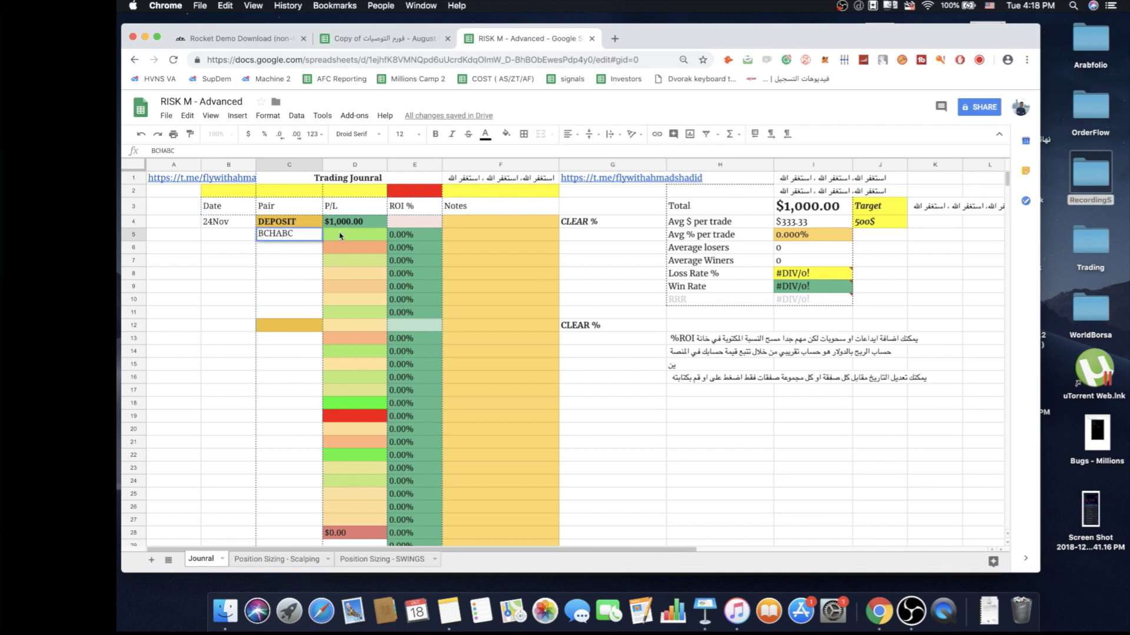
left_click(340, 236)
type("33")
left_click(293, 263)
key("Up")
key("Up")
key("Right")
key("Right")
key("Down")
key("Down")
key("Left")
Enter the note PUMP for the BCHABC trade
left_click(489, 238)
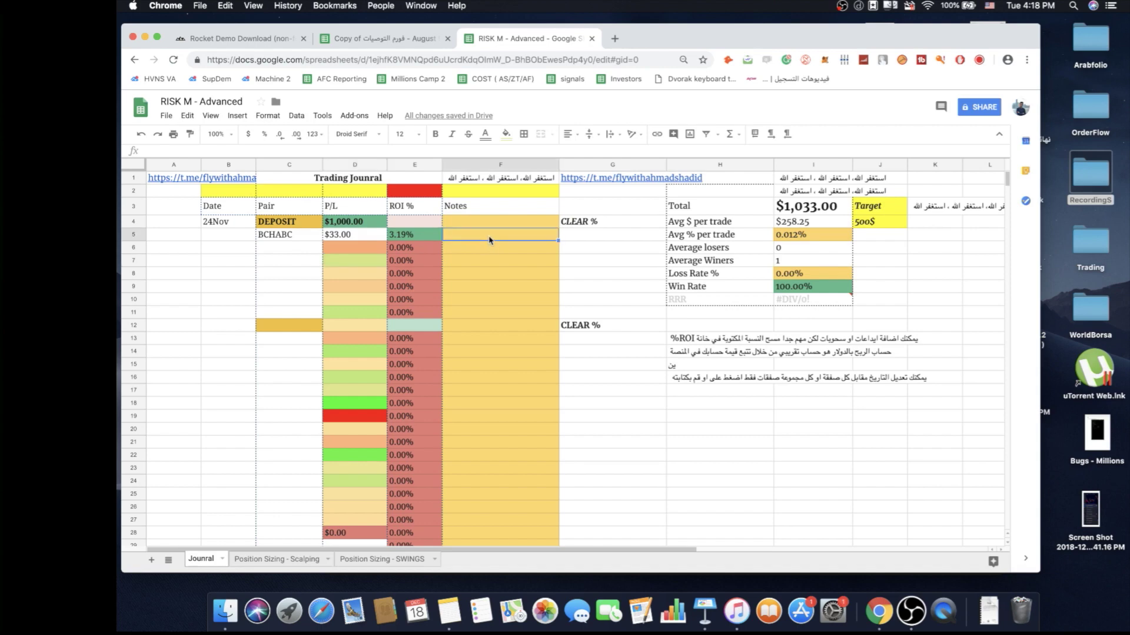
type("PUMP")
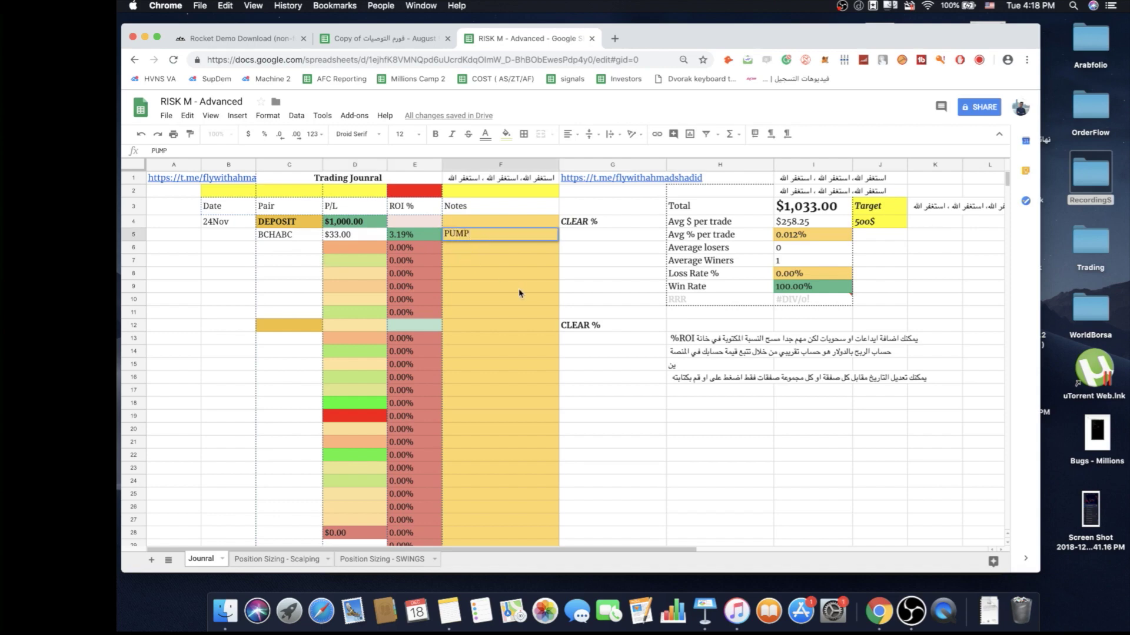
key("Return")
Examine the BCHABC trade's ROI formula, P/L amount and note in row 5
left_click(395, 237)
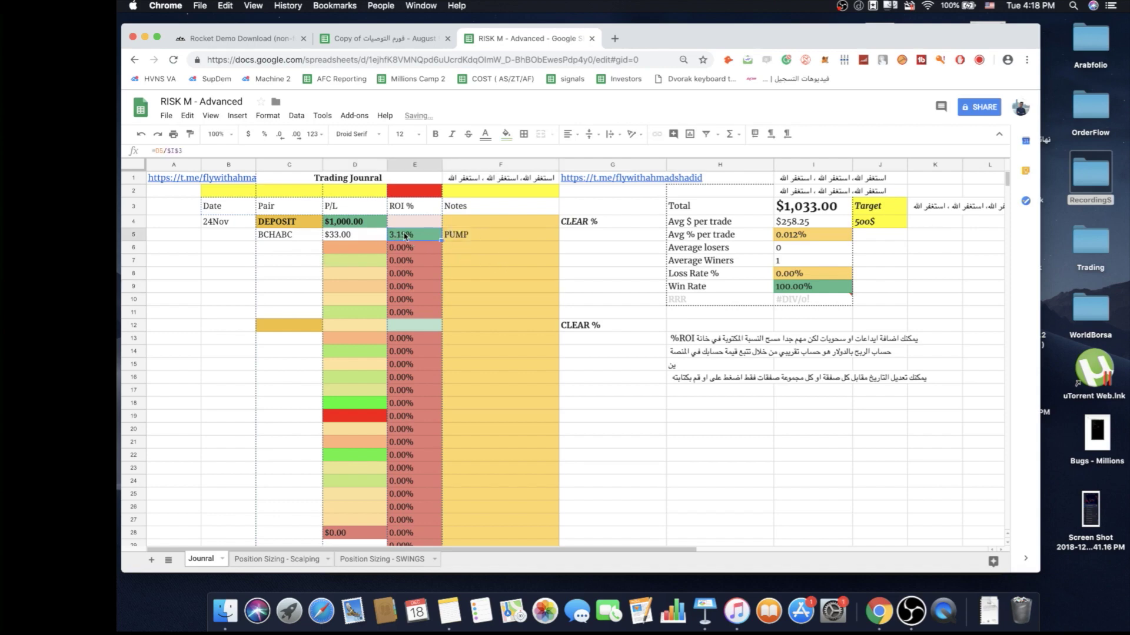
left_click(357, 264)
left_click(359, 237)
left_click(481, 238)
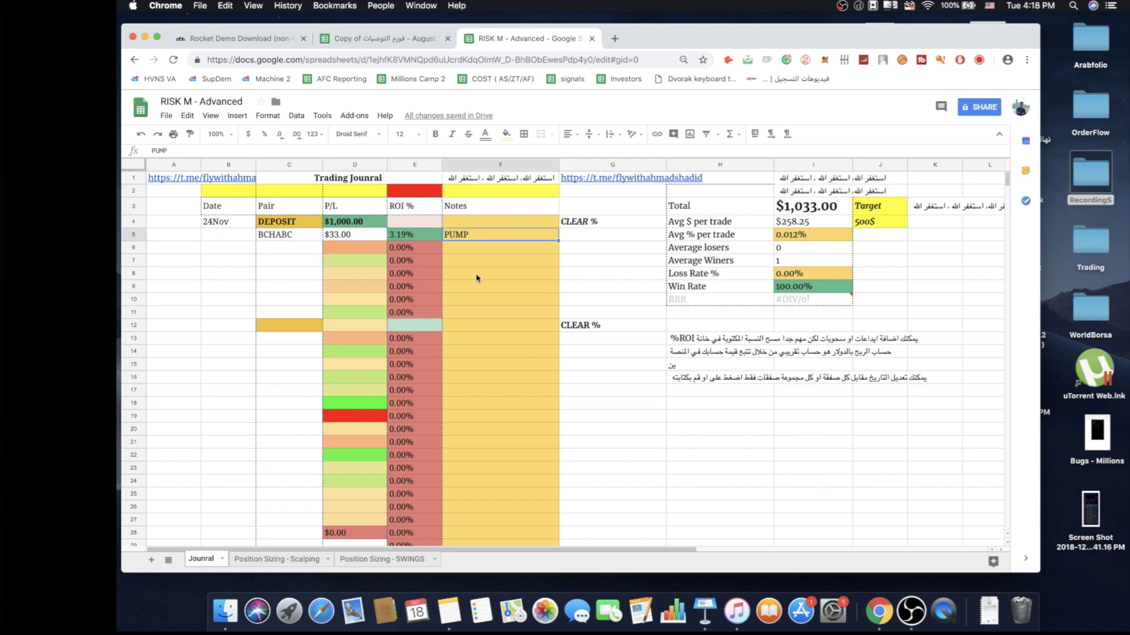
left_click(282, 239)
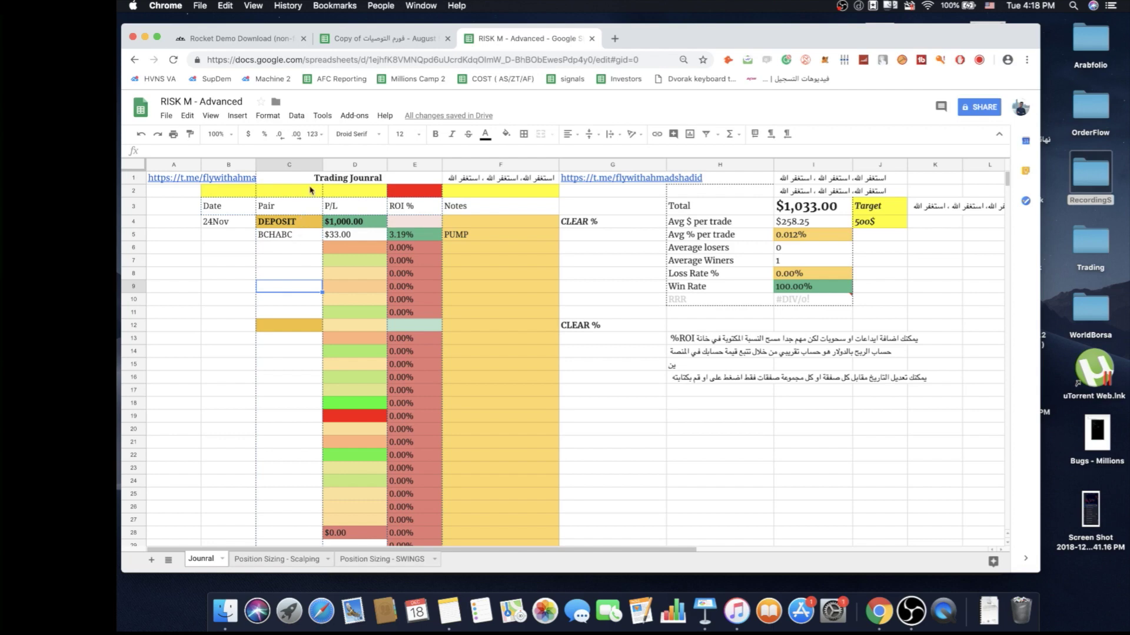
left_click(362, 180)
left_click(286, 273)
left_click(281, 240)
Record a losing trade in row 6 with the pair BTC/USDTQ and a P/L of -45
left_click(289, 252)
type("BBTC/USDTQ")
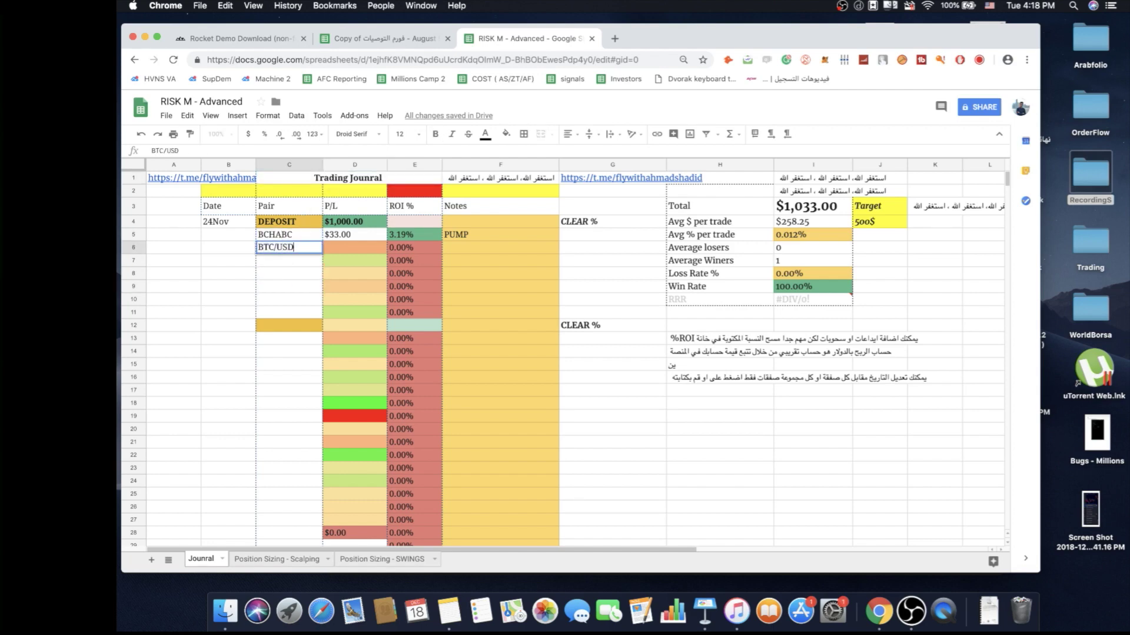
key("Tab")
type("-")
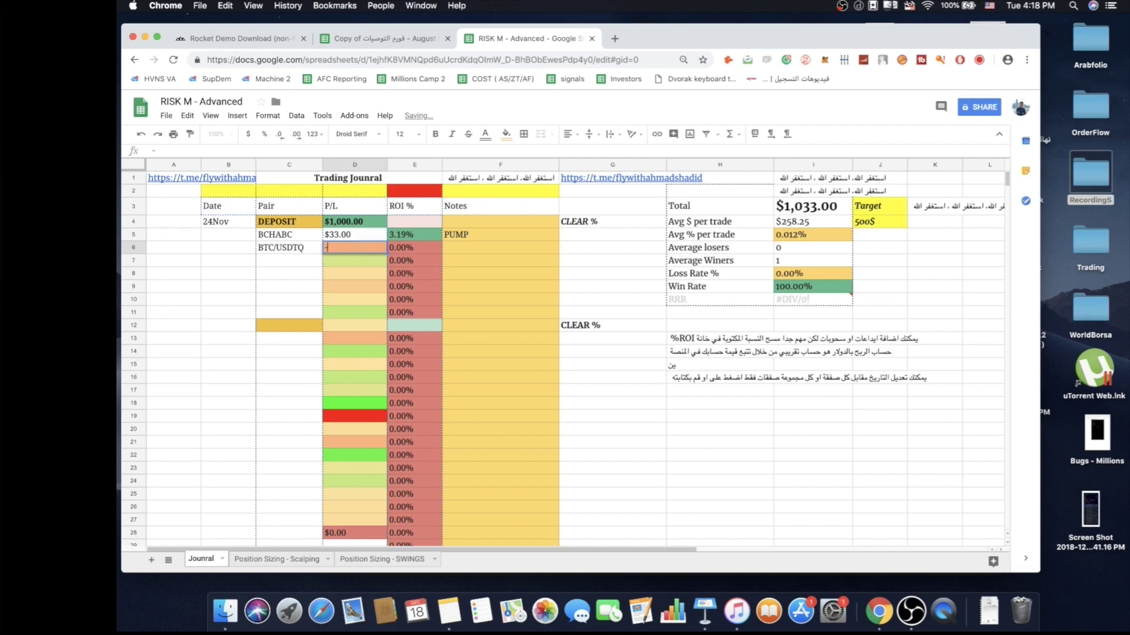
type("4545")
key("BackSpace")
left_click(448, 246)
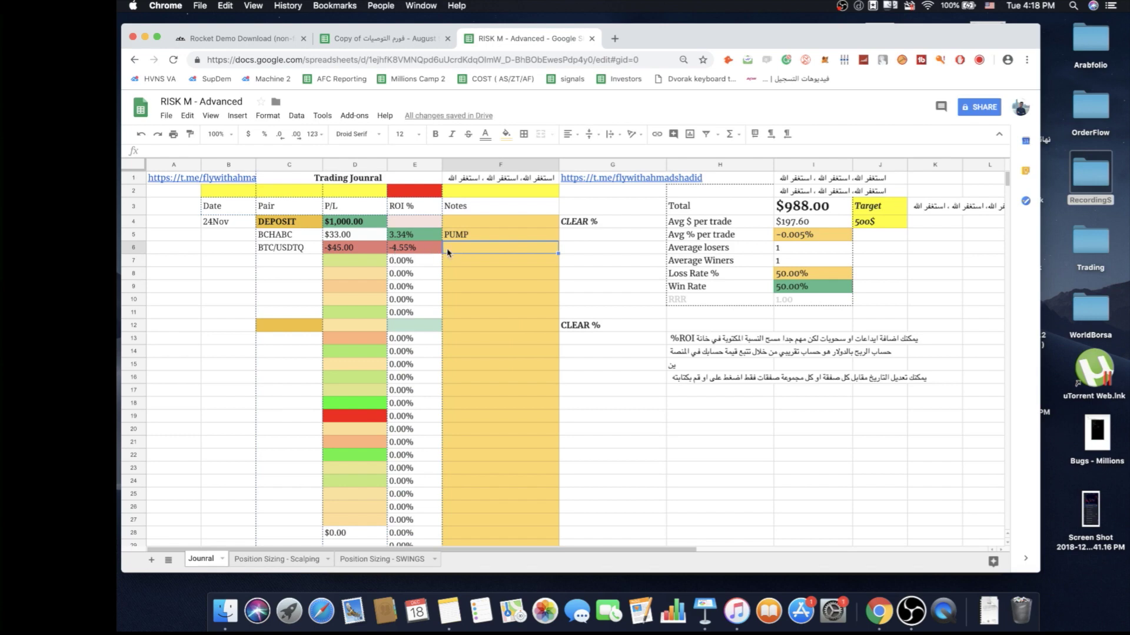
Add a WITHDRAW entry in row 7 with an amount of -100 in the P/L column
left_click(509, 287)
left_click(274, 286)
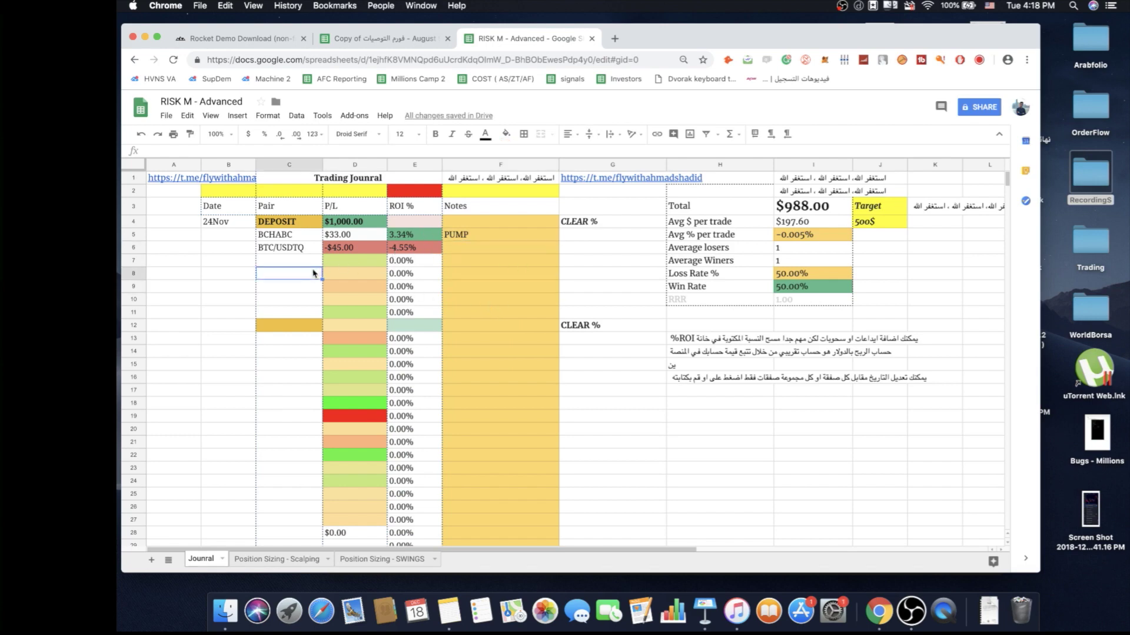
left_click(297, 261)
type("WITHDRAW")
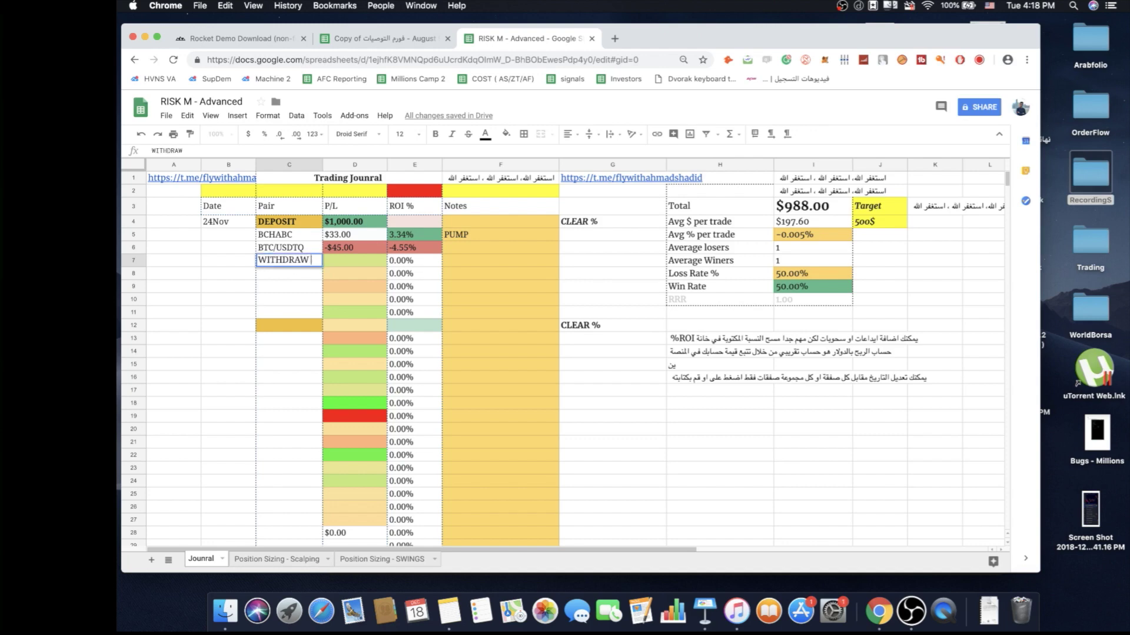
key("Tab")
type("-100")
left_click(339, 287)
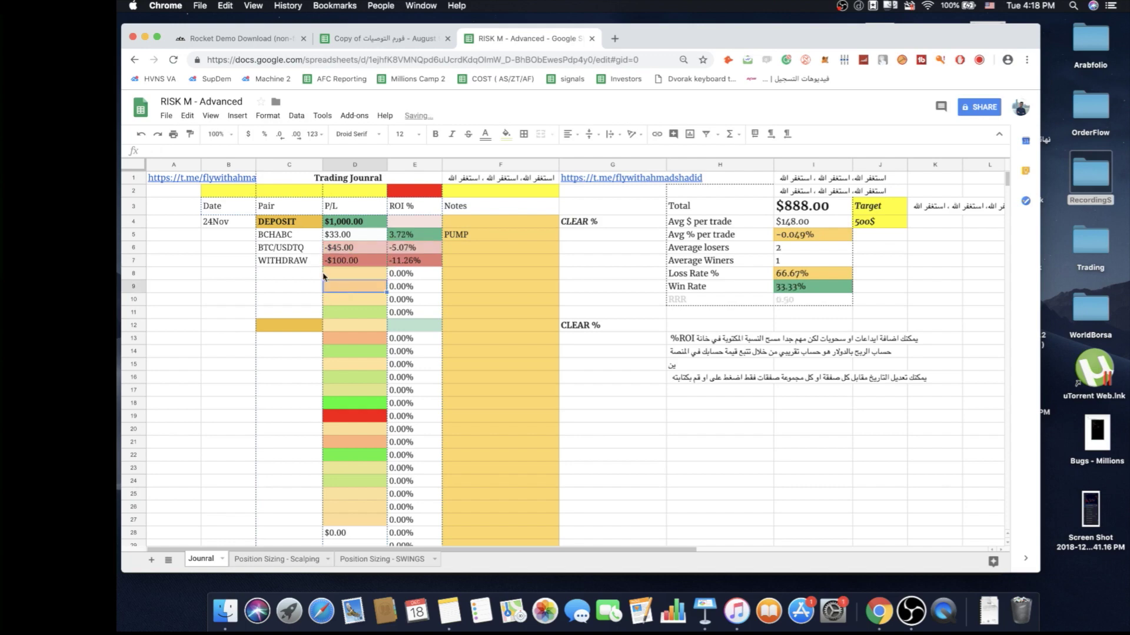
Make the WITHDRAW label in row 7 bold
left_click(295, 263)
left_click(302, 289)
left_click(298, 265)
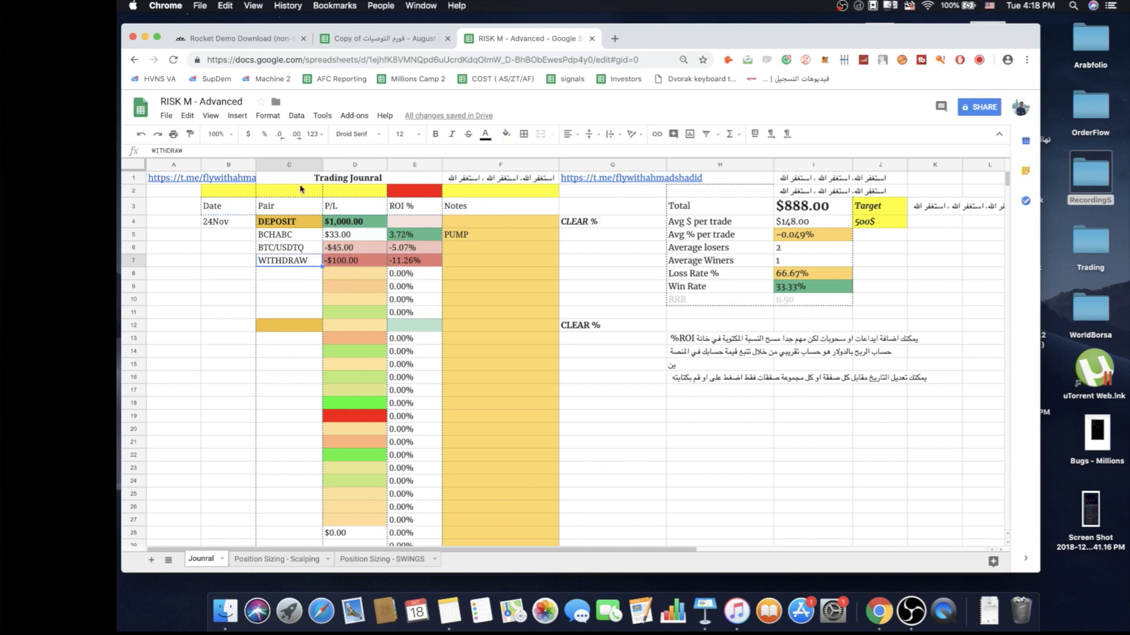
left_click(435, 133)
left_click(265, 328)
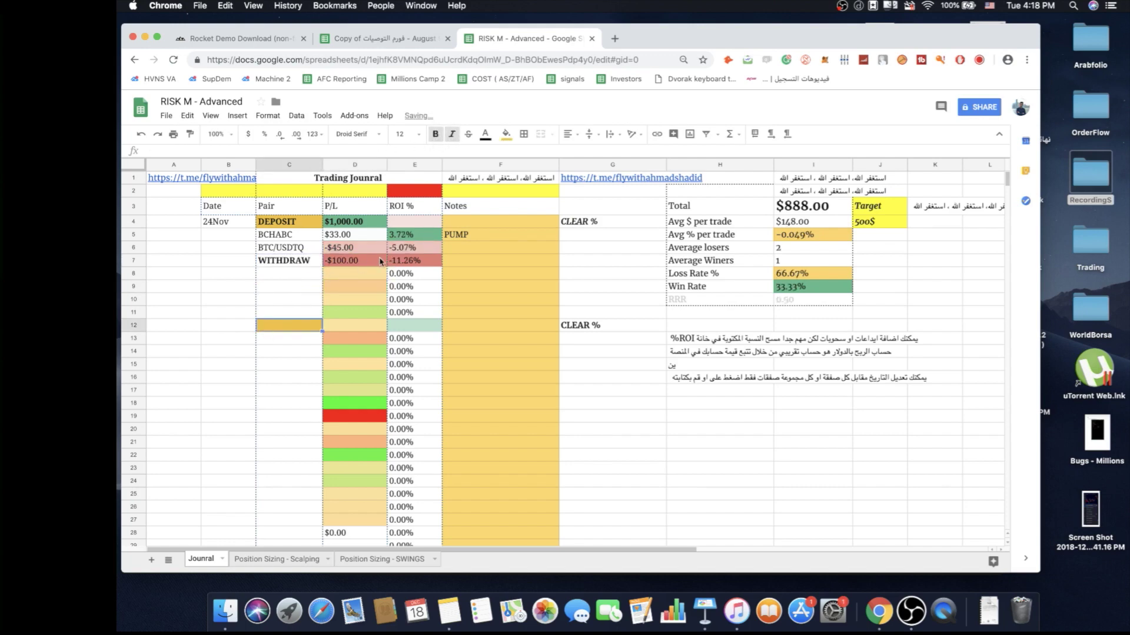
Clear the ROI % value from the WITHDRAW entry in row 7
left_click(410, 263)
key("Delete")
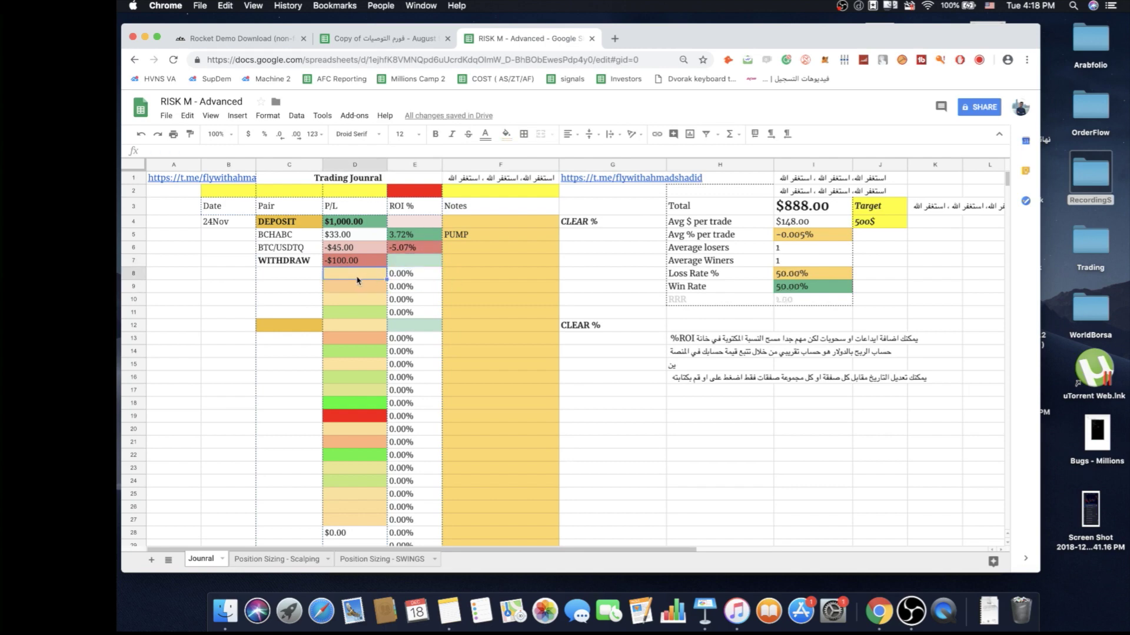
left_click(320, 275)
left_click(349, 265)
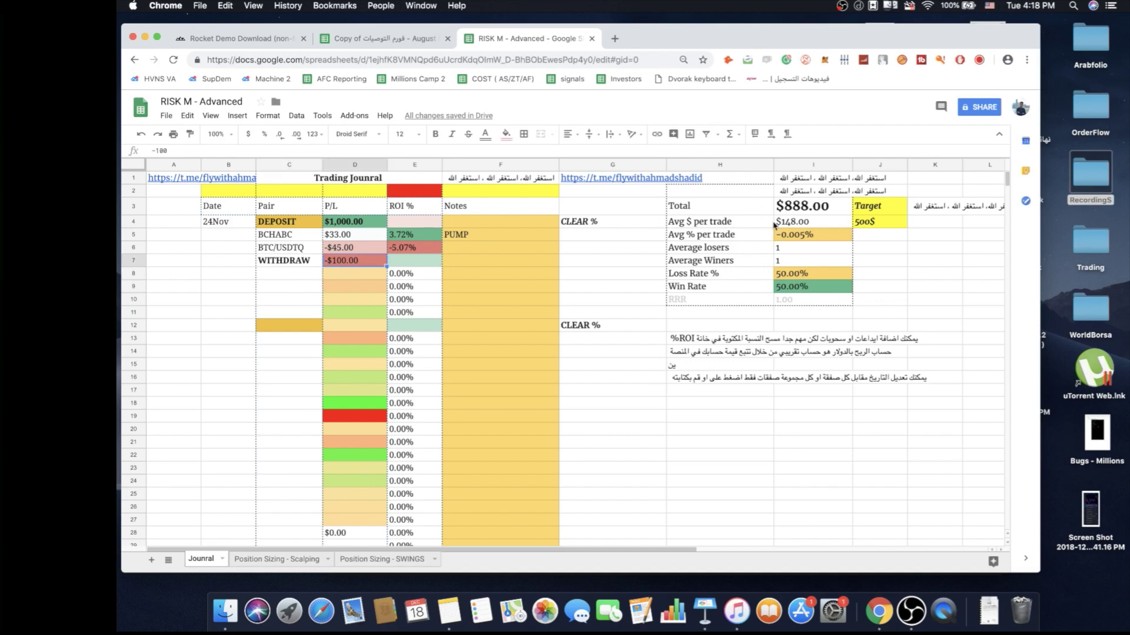
Examine the CLEAR % reminders in column G
left_click_drag(588, 222, 616, 321)
left_click(611, 361)
left_click(599, 325)
left_click(610, 286)
left_click(593, 223)
left_click(610, 364)
mouse_move(599, 233)
left_mouse_down()
mouse_move(609, 313)
mouse_move(592, 213)
left_mouse_up()
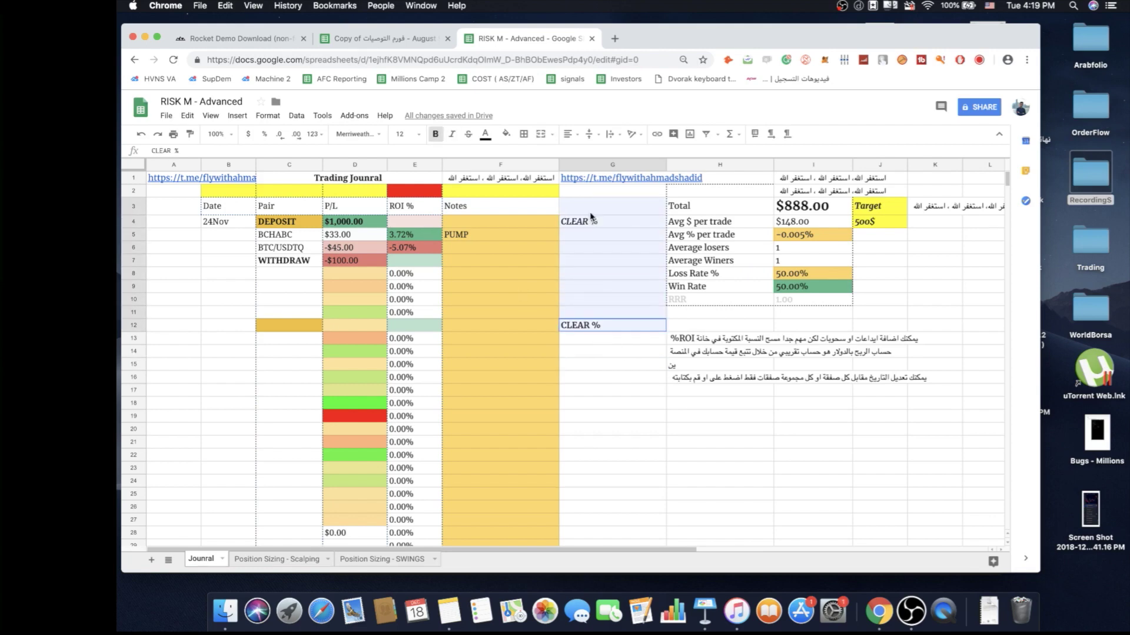
left_click(603, 377)
Record a winning trade in row 8 with the pair XRP and a P/L of 22
left_click(298, 275)
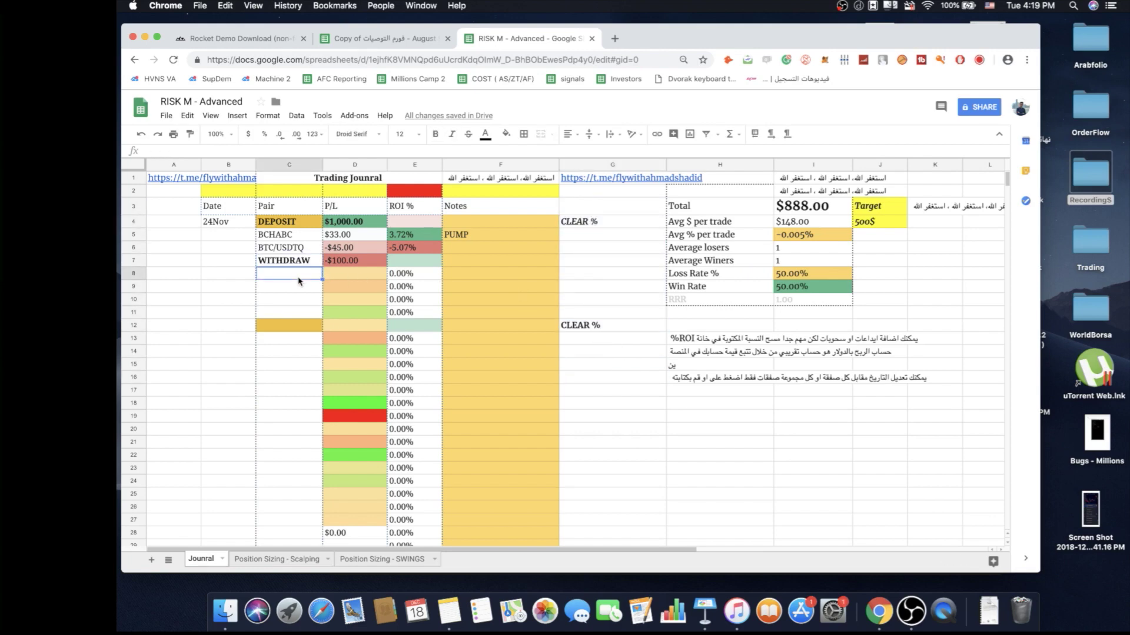
type("XRP")
key("Tab")
type("-")
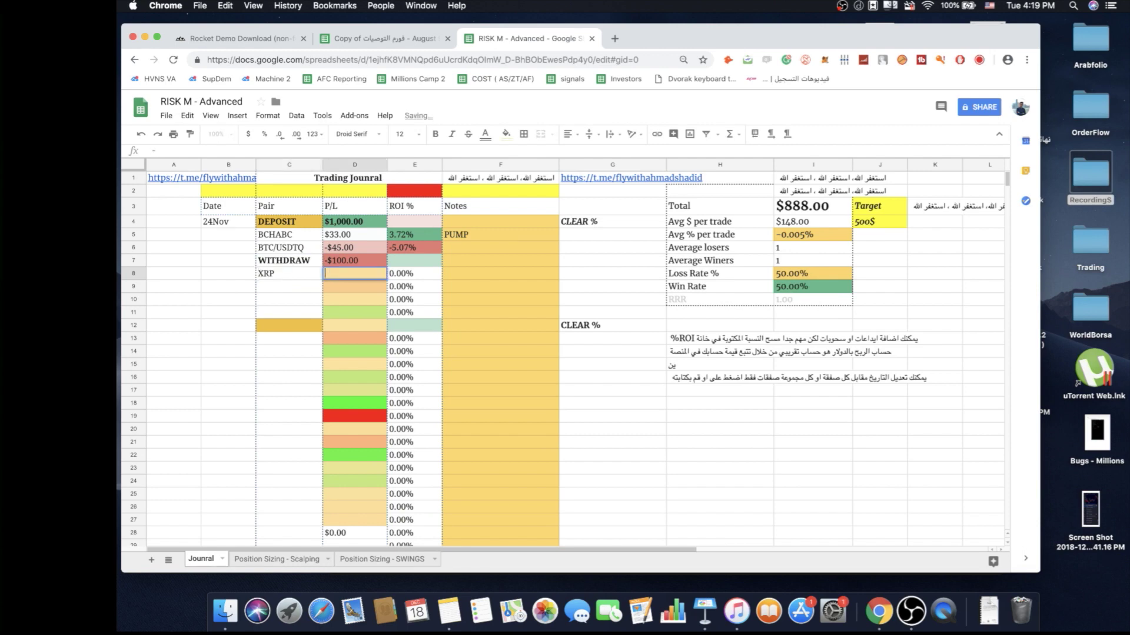
key("BackSpace")
type("22")
key("Return")
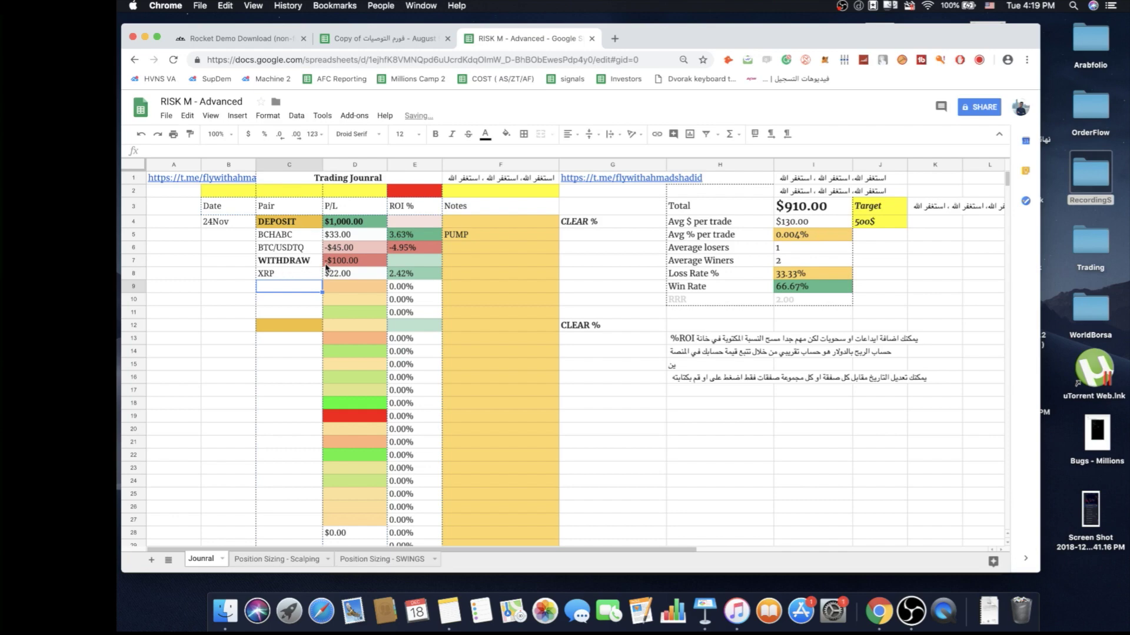
Examine the account Total and its sum formula in the summary table
left_click(354, 299)
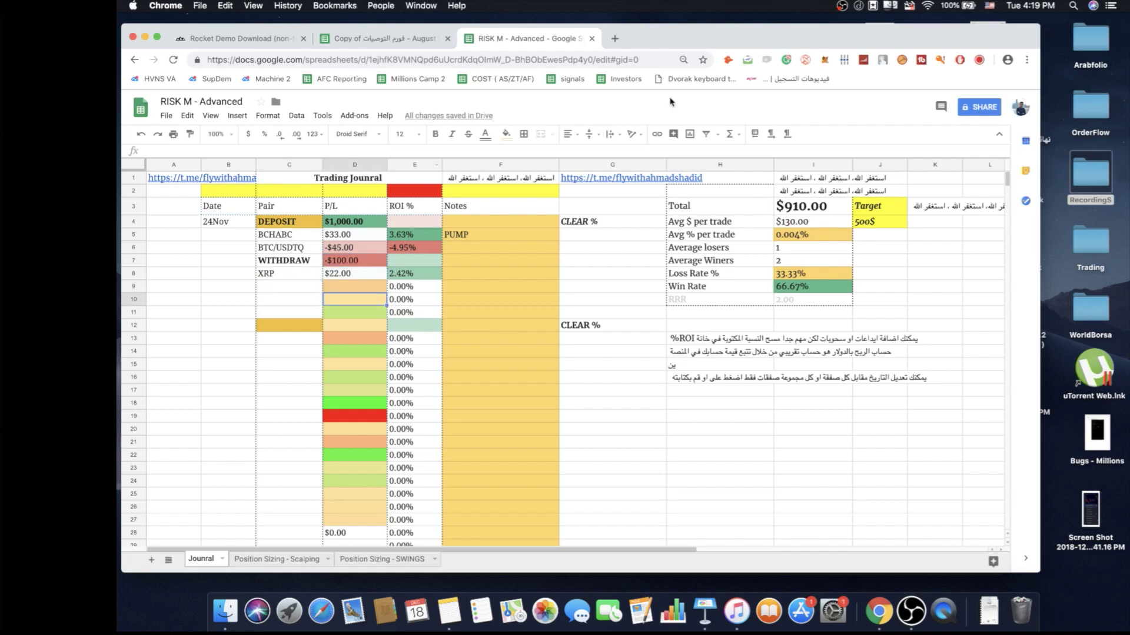
left_click(625, 288)
left_click(622, 416)
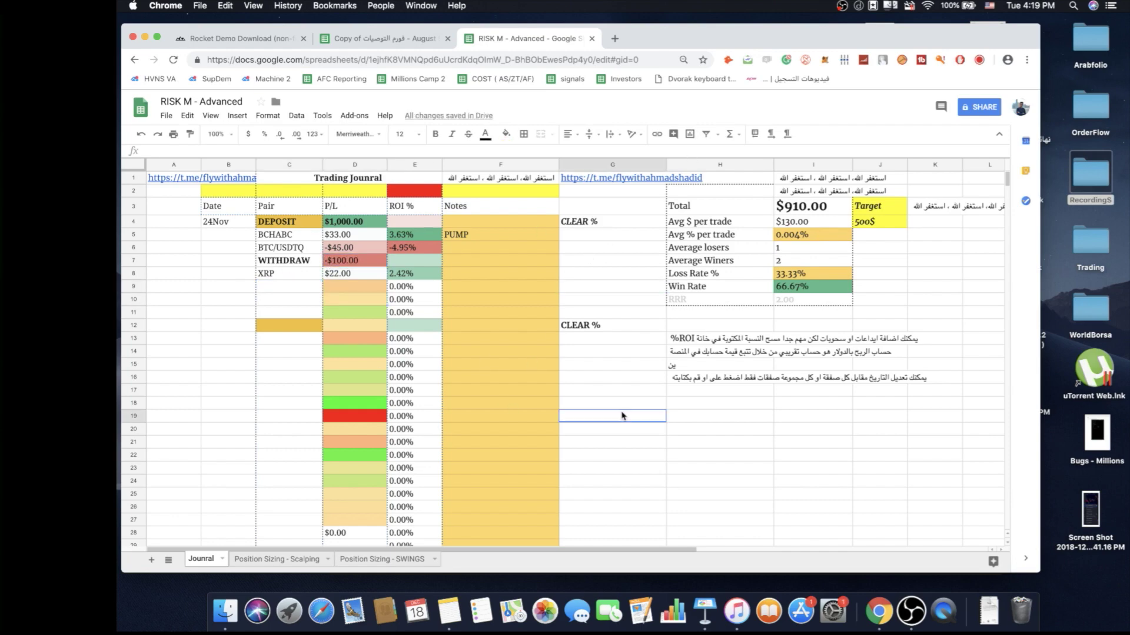
left_click(639, 235)
left_click(664, 205)
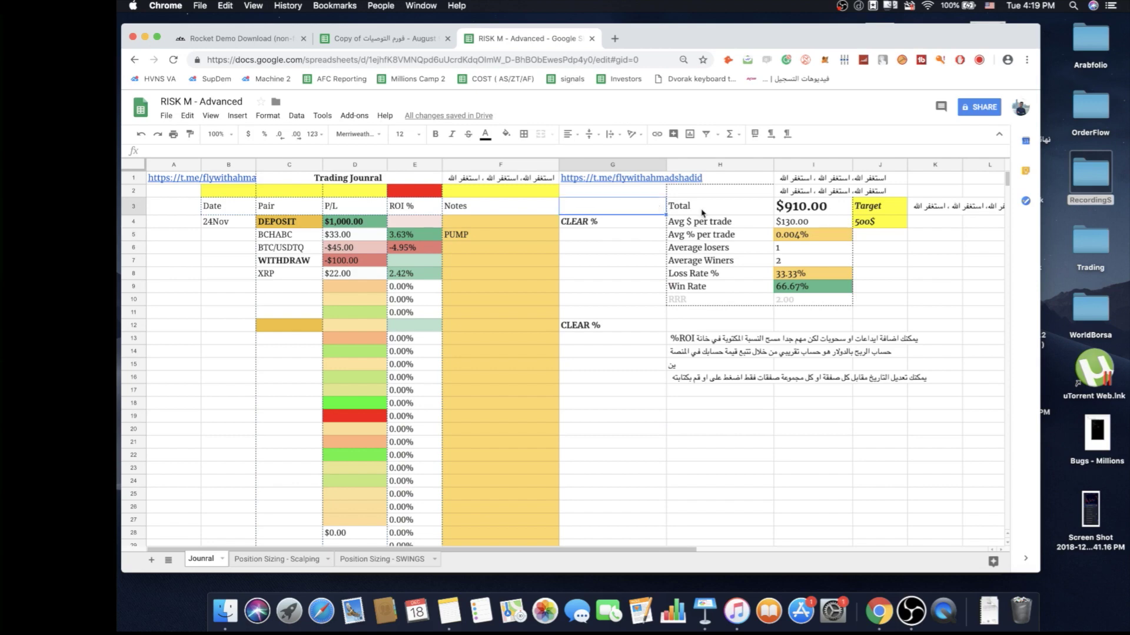
left_click(791, 210)
left_click(722, 206)
left_click(821, 206)
left_click(929, 337)
left_click_drag(818, 208, 751, 205)
left_click(932, 300)
left_click(814, 207)
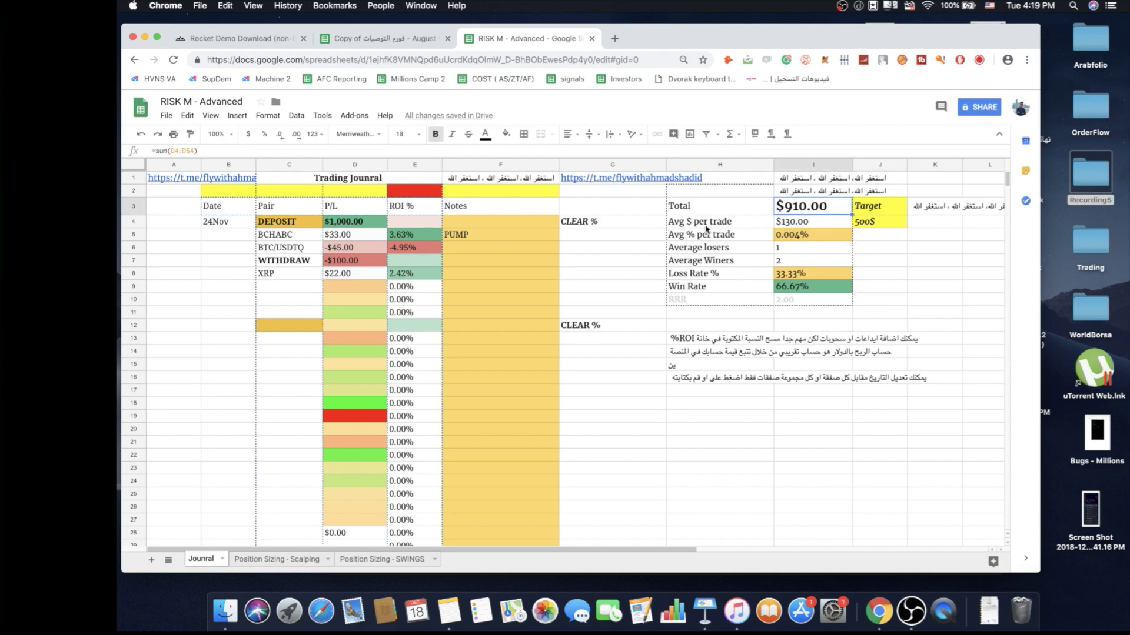
Record a losing trade in row 9 with the pair BNB and a P/L of -22
left_click(316, 300)
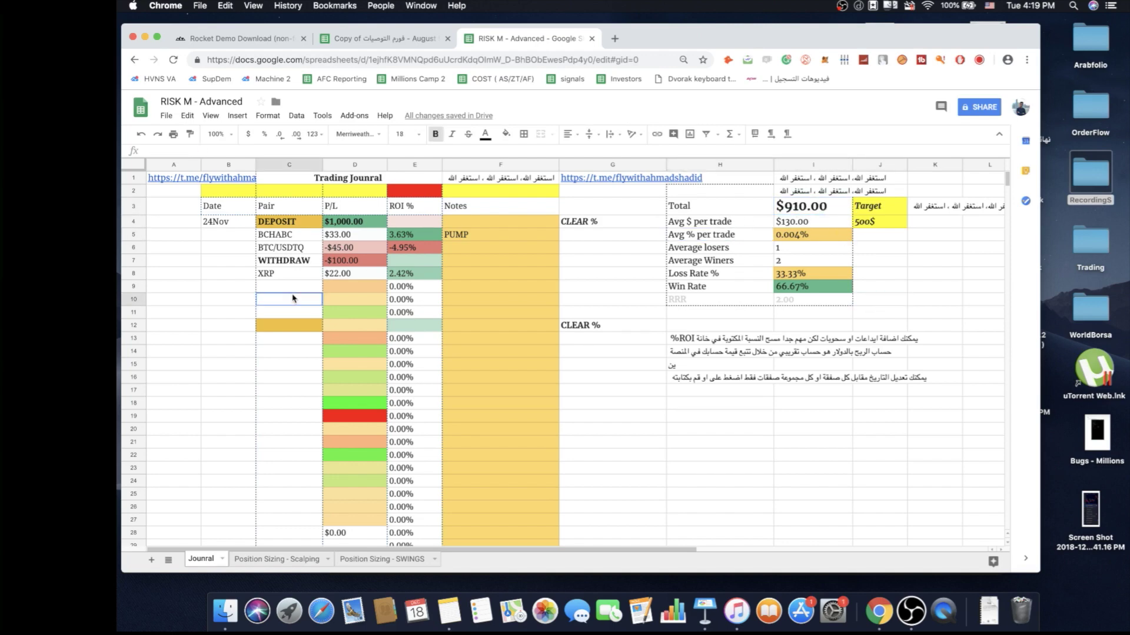
left_click(316, 288)
type("BNB")
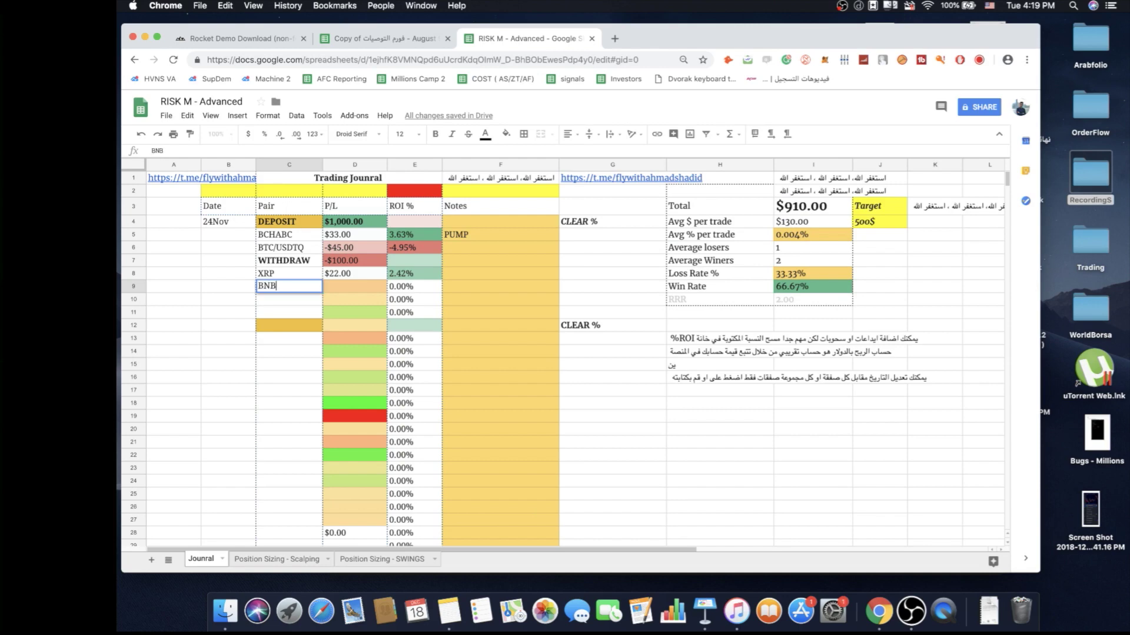
left_click(356, 287)
type("-$2")
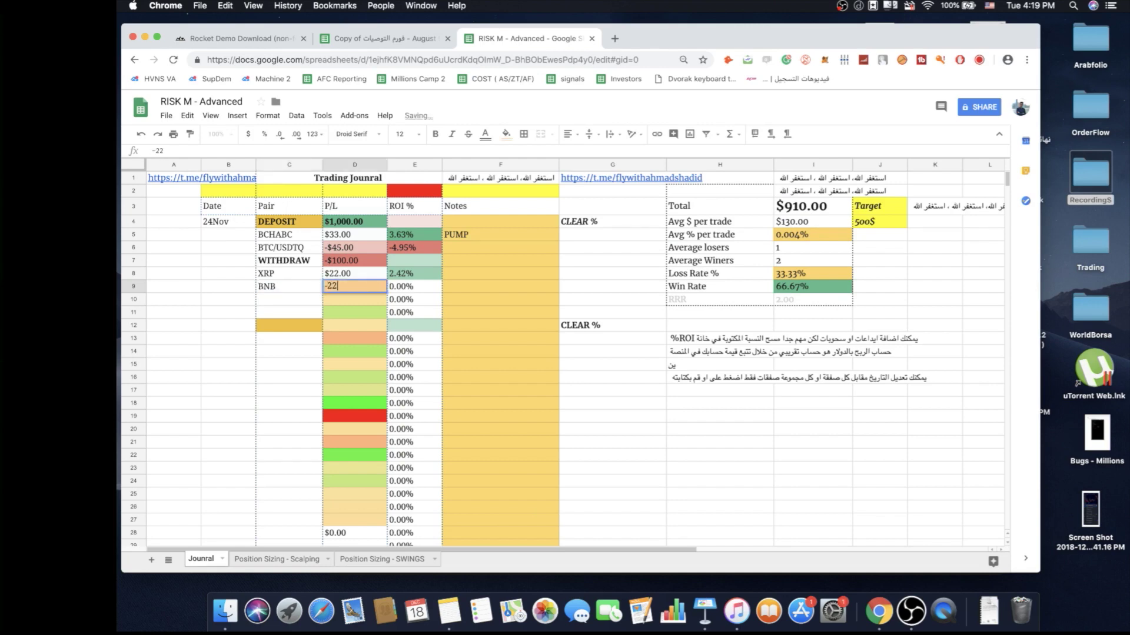
type("2")
key("Return")
left_click(514, 274)
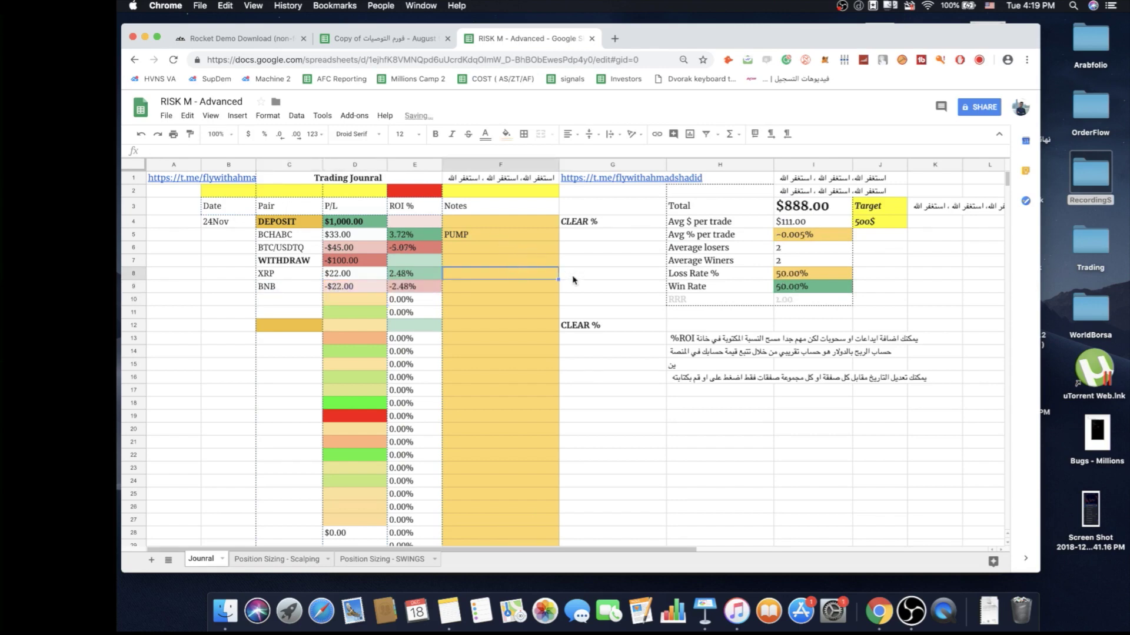
Check the account Total again and inspect the formula behind Avg $ per trade
left_click(795, 209)
left_click(716, 213)
left_click(812, 213)
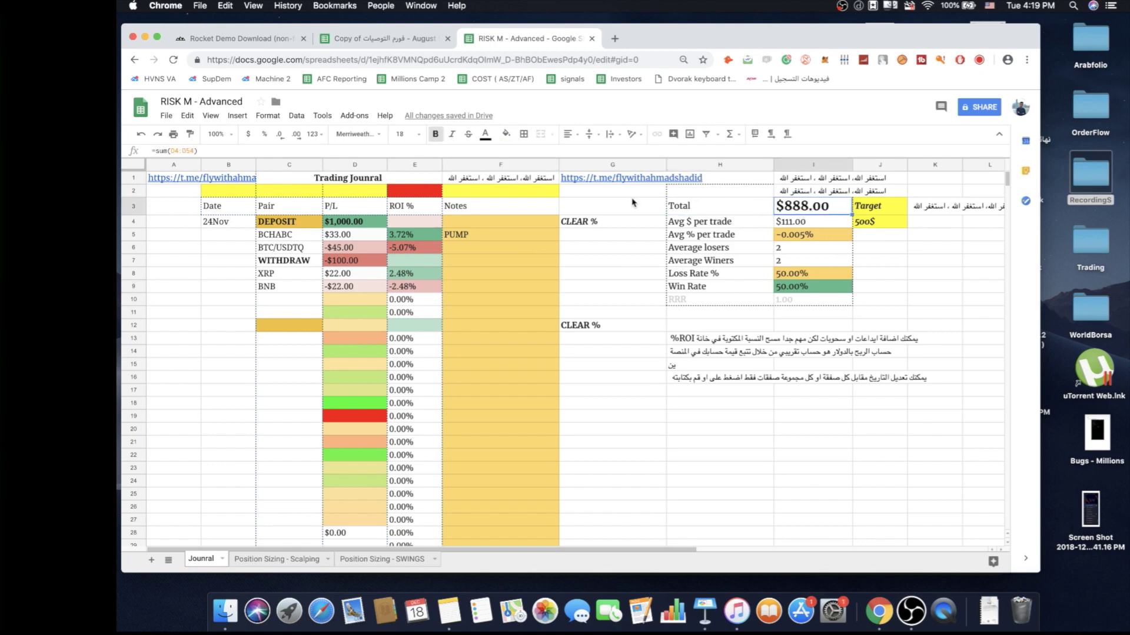
left_click(947, 301)
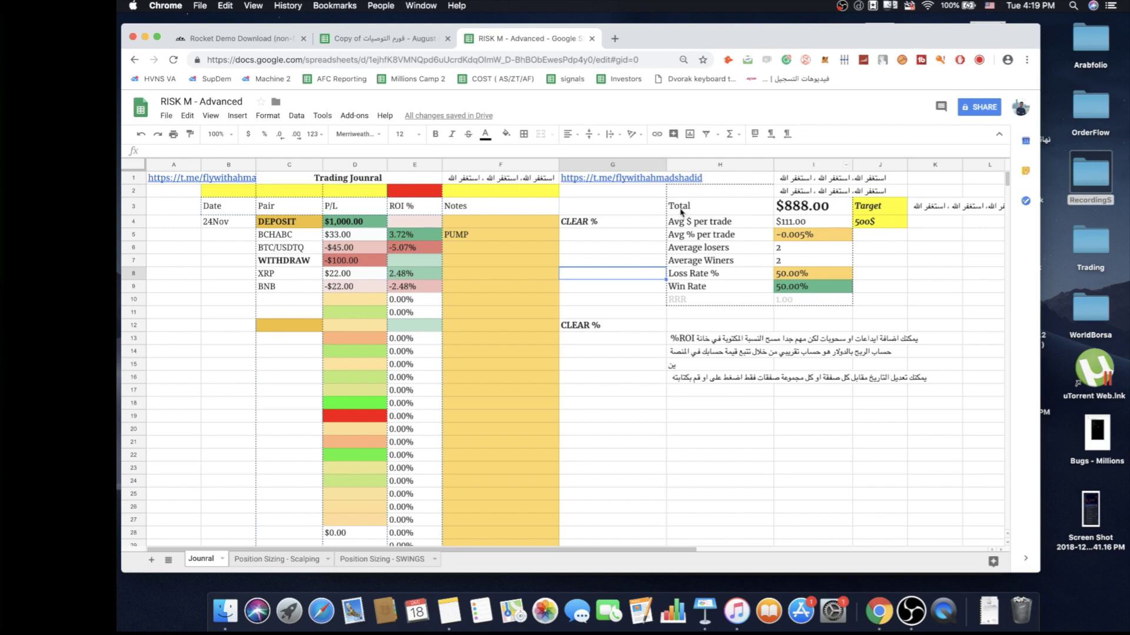
left_click(684, 224)
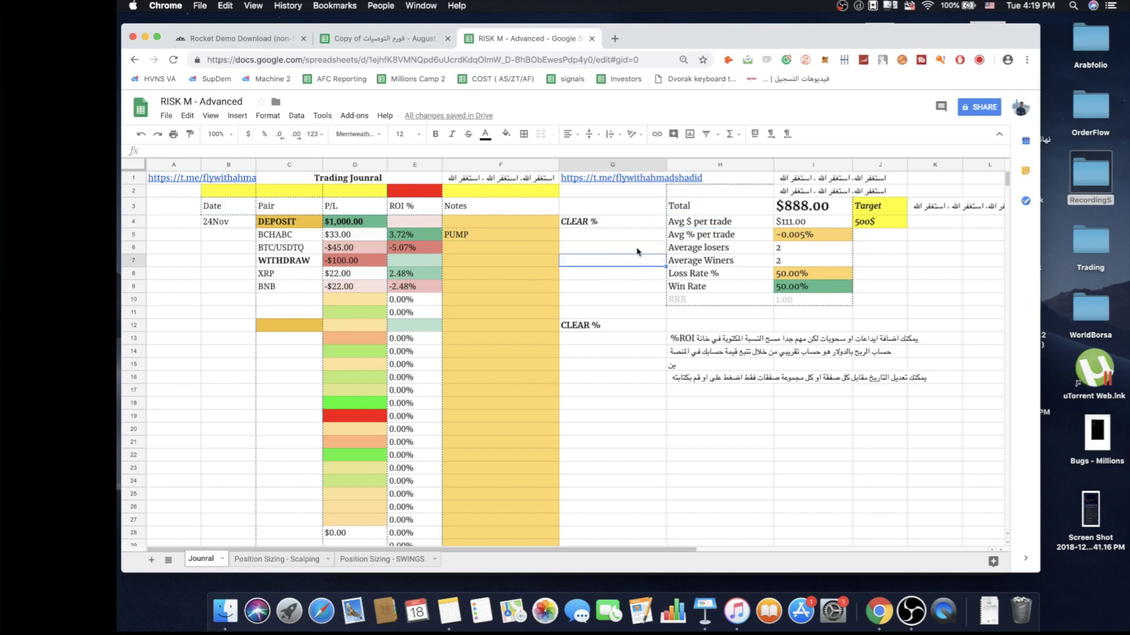
left_click(813, 227)
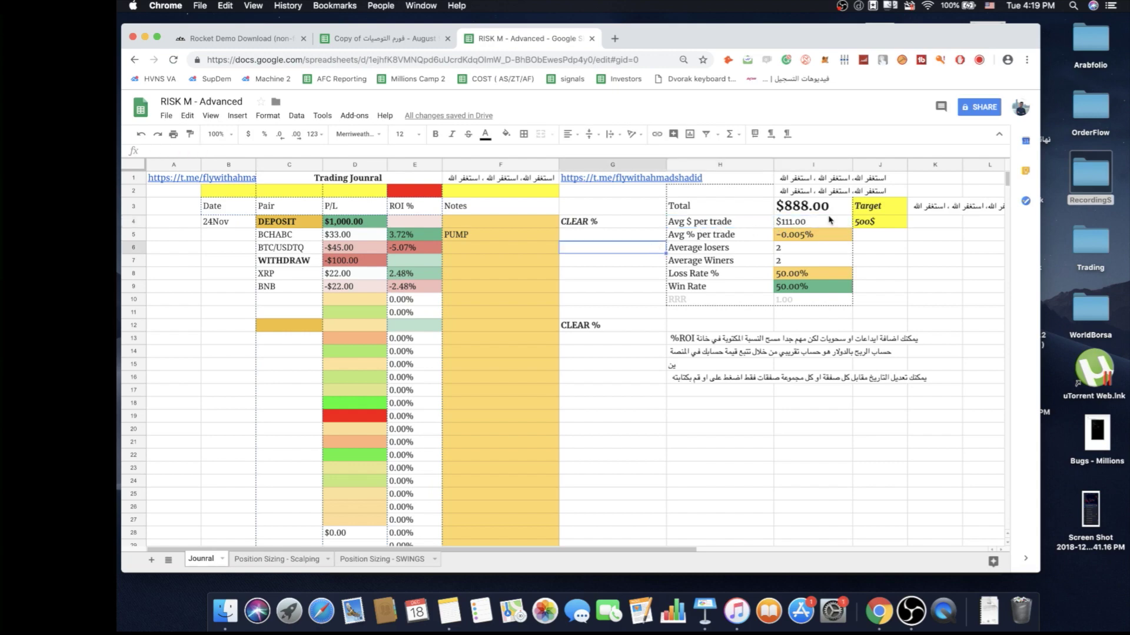
double_click(824, 220)
left_click(904, 263)
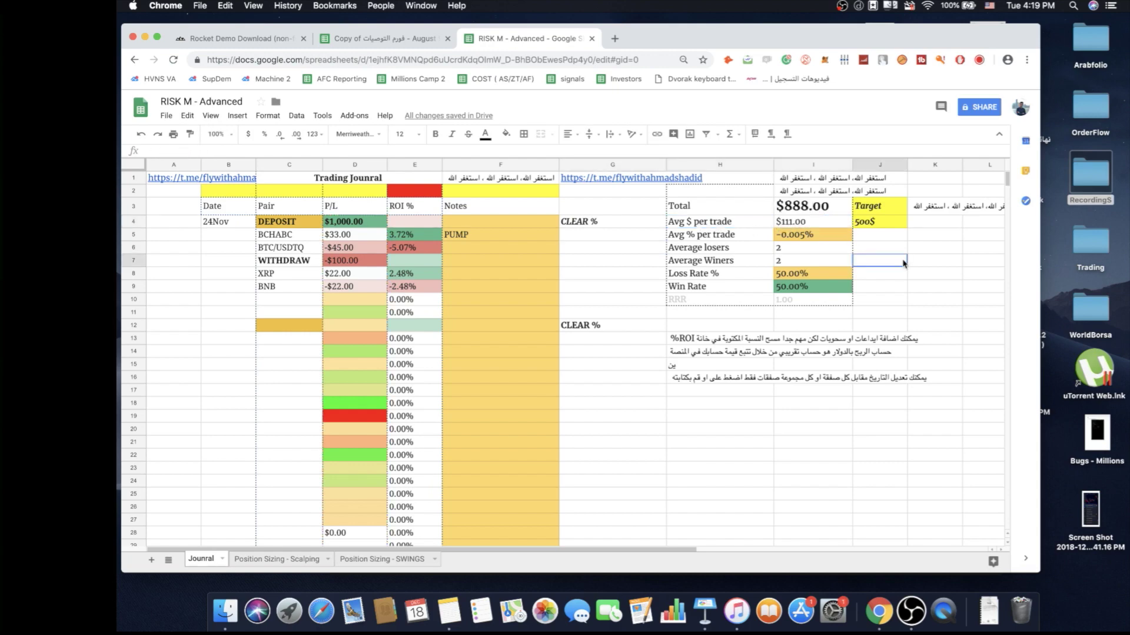
double_click(806, 226)
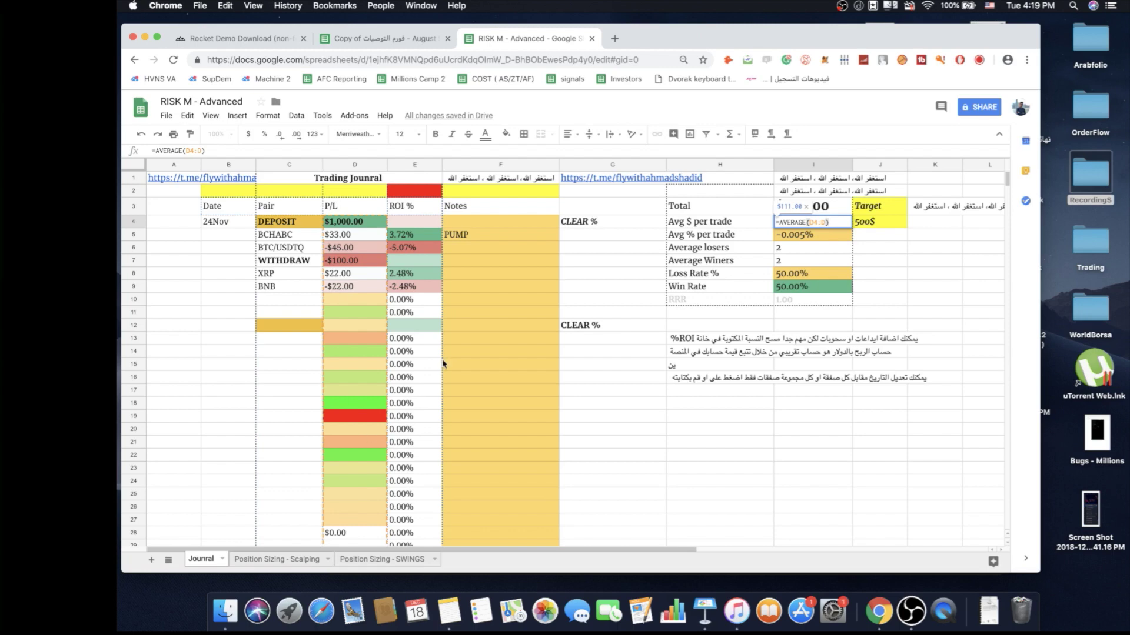
key("Return")
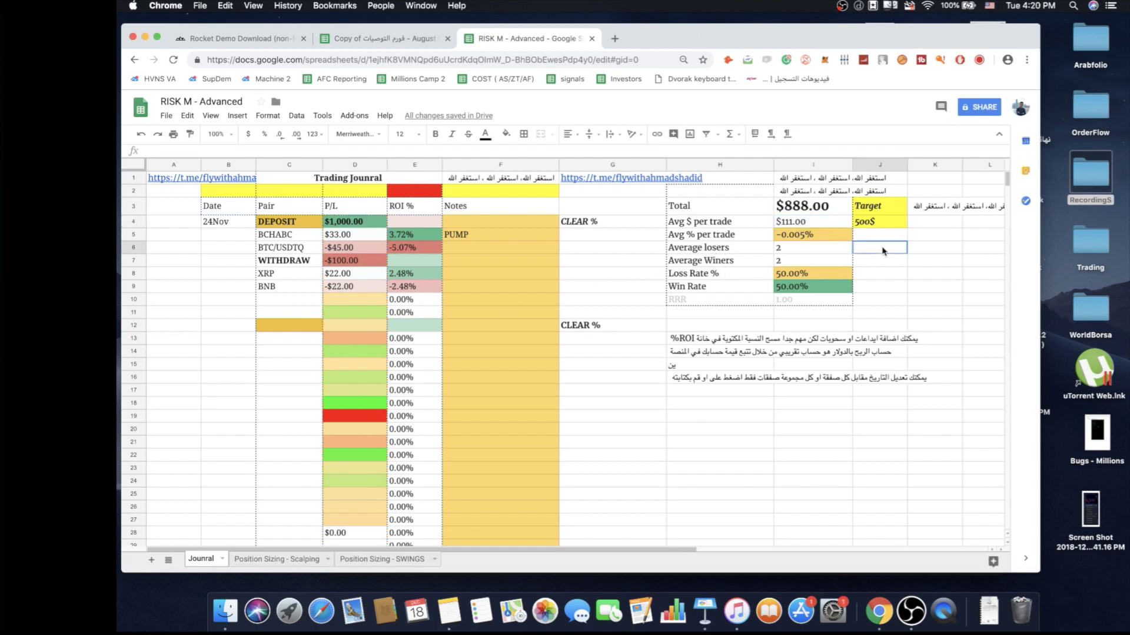
left_click(893, 235)
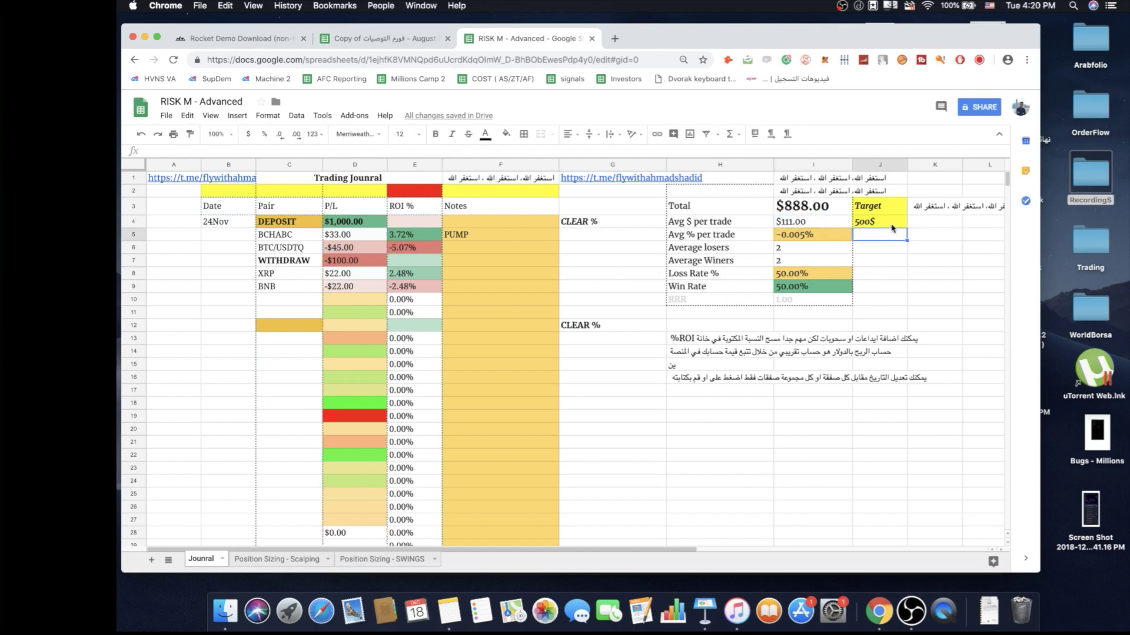
Compare the Avg $ per trade and Avg % per trade rows, including the percentage average's formula
left_click(804, 222)
left_click(742, 231)
left_click(797, 223)
left_click(610, 264)
left_click(698, 239)
left_click(614, 252)
left_click(713, 245)
left_click(627, 250)
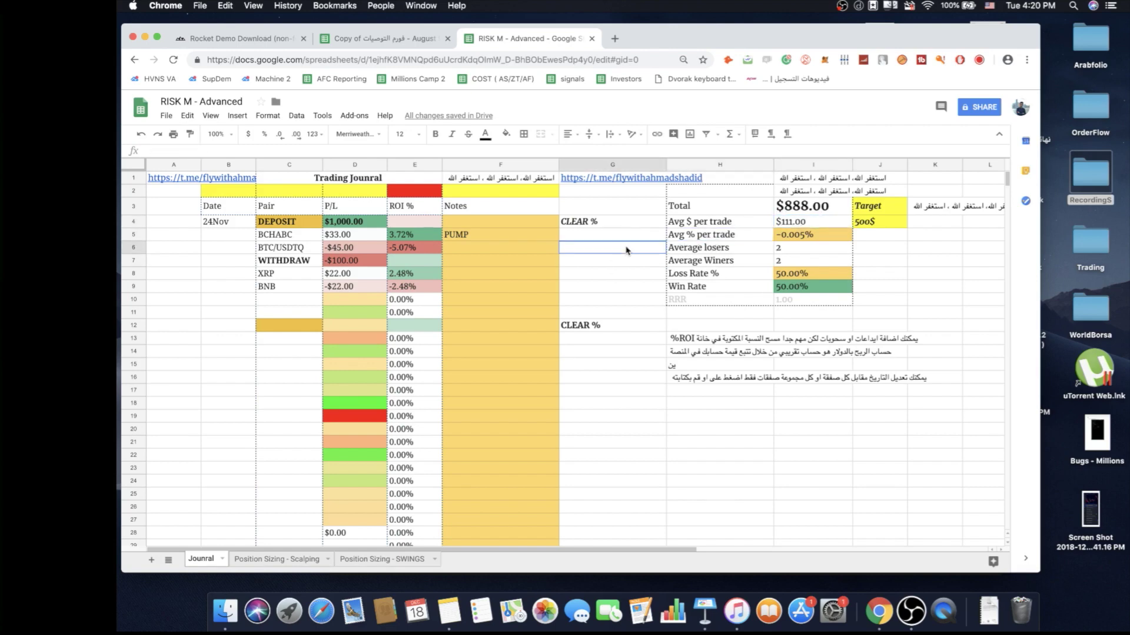
left_click(697, 236)
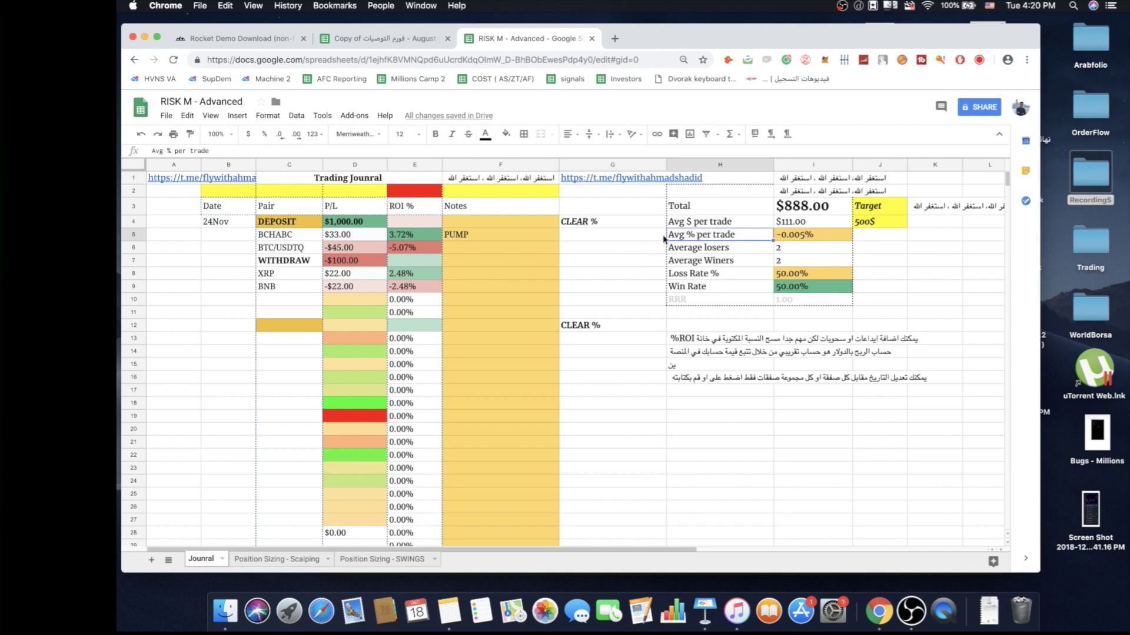
left_click(814, 250)
left_click(812, 237)
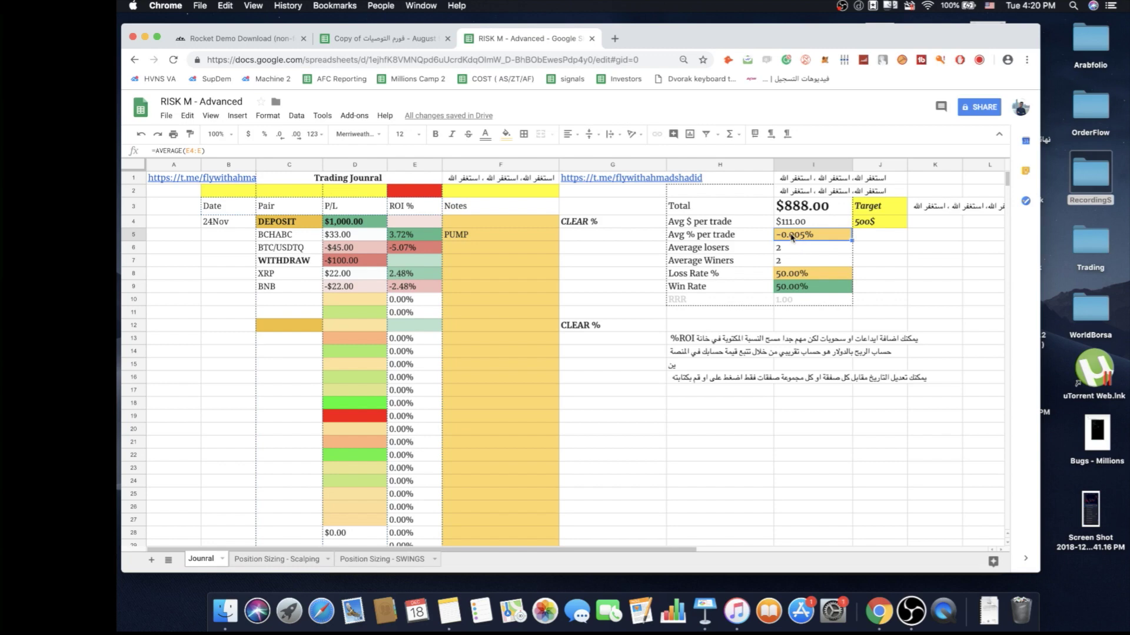
Enter a P/L of 444 in row 10 and check the Avg % per trade result
left_click(341, 302)
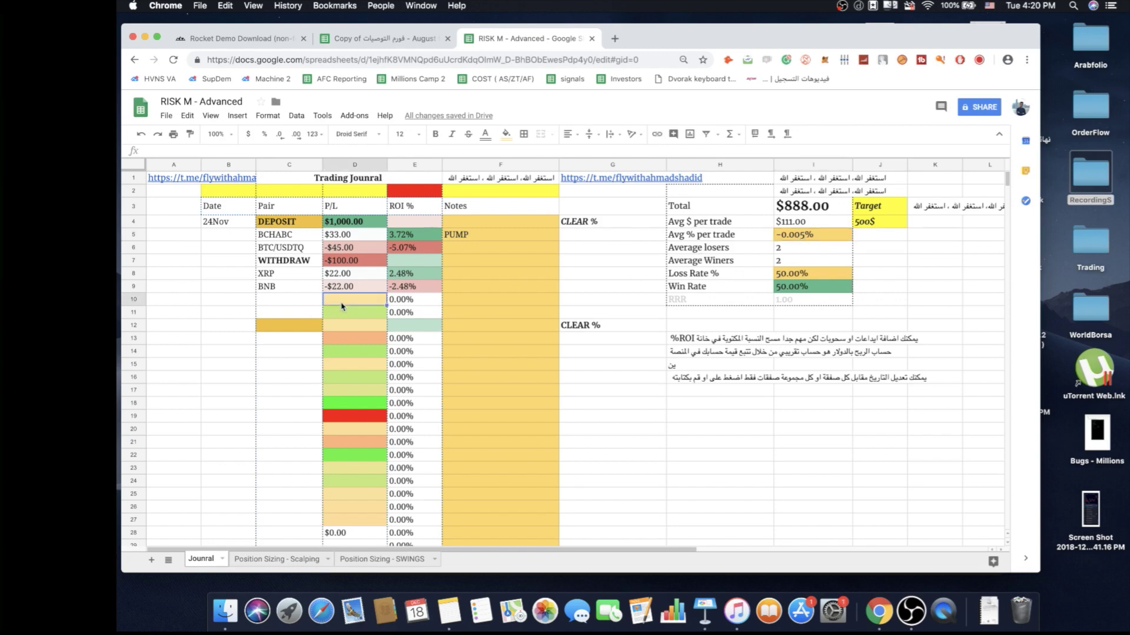
type("444")
left_click(365, 326)
left_click(699, 242)
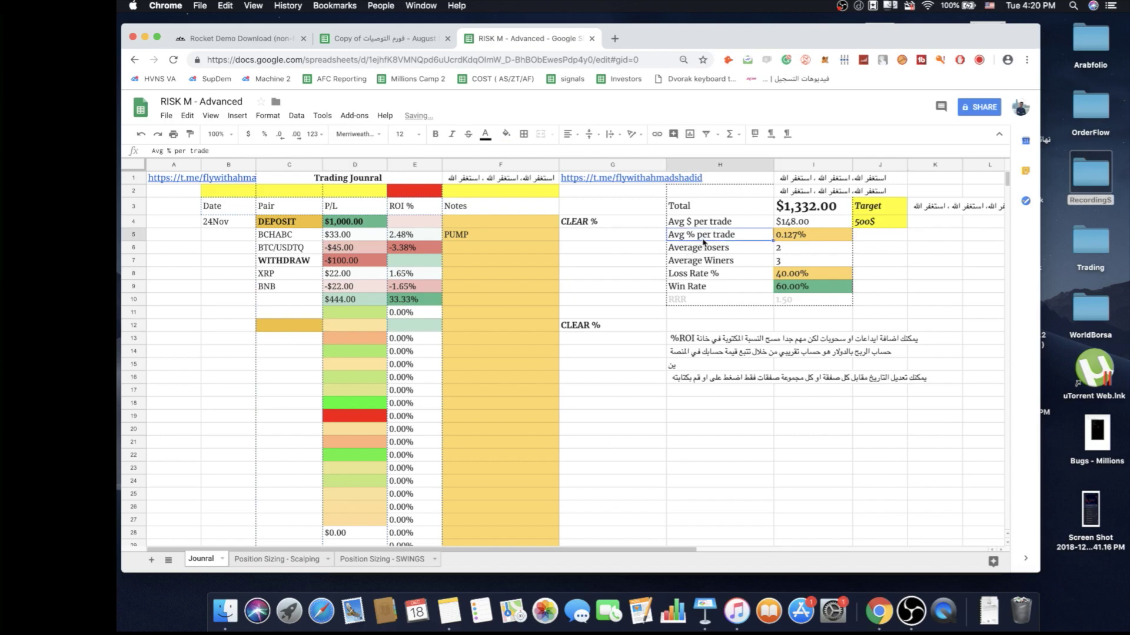
left_click(789, 238)
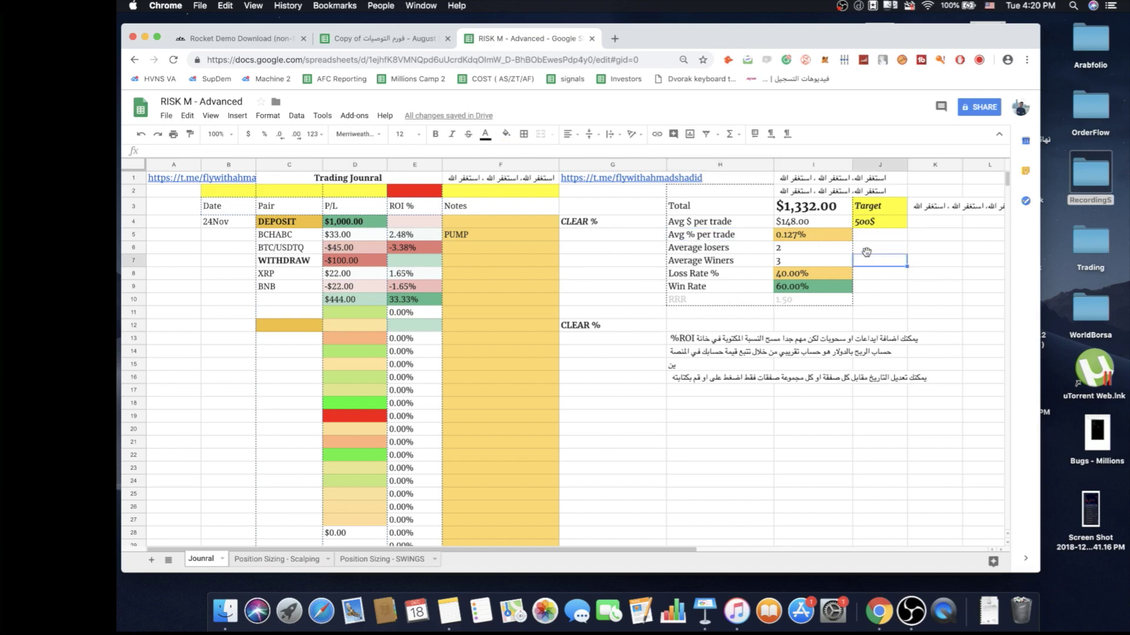
left_click(719, 237)
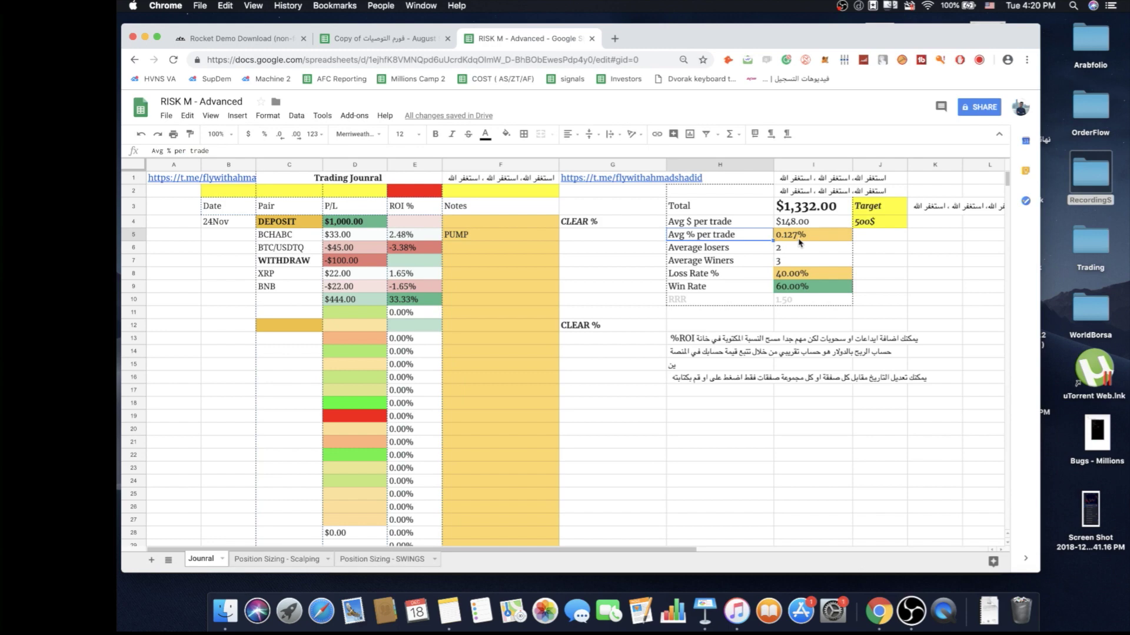
left_click(836, 239)
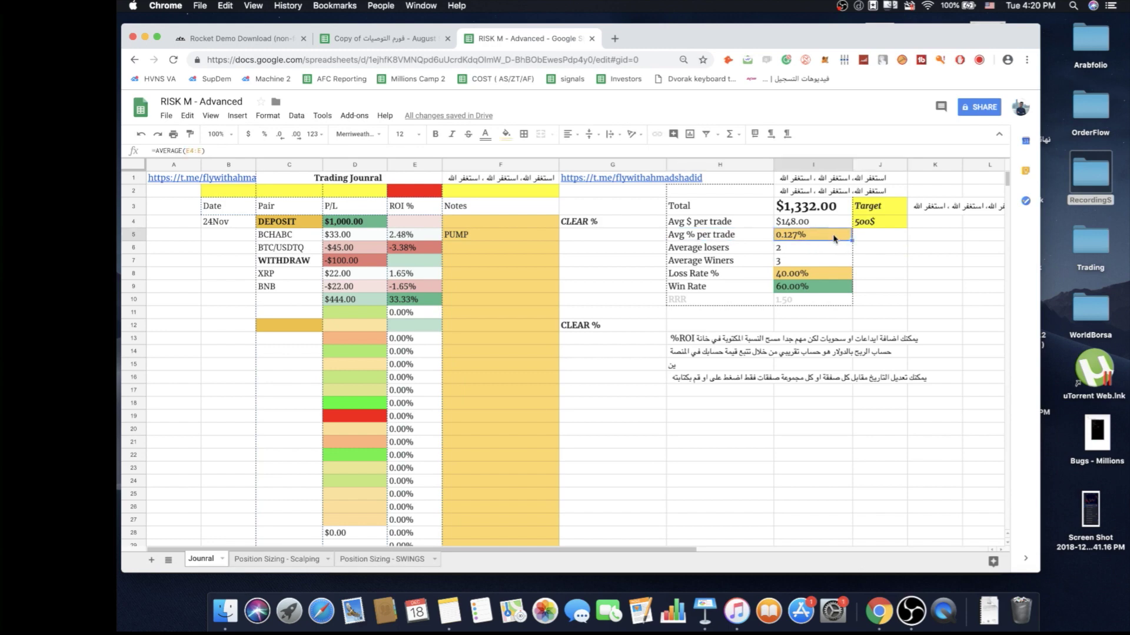
Fill in sample P/L amounts of 444 in row 11 and 44 in rows 12, 13 and 15 to 18
left_click(347, 315)
type("444")
key("Return")
type("44")
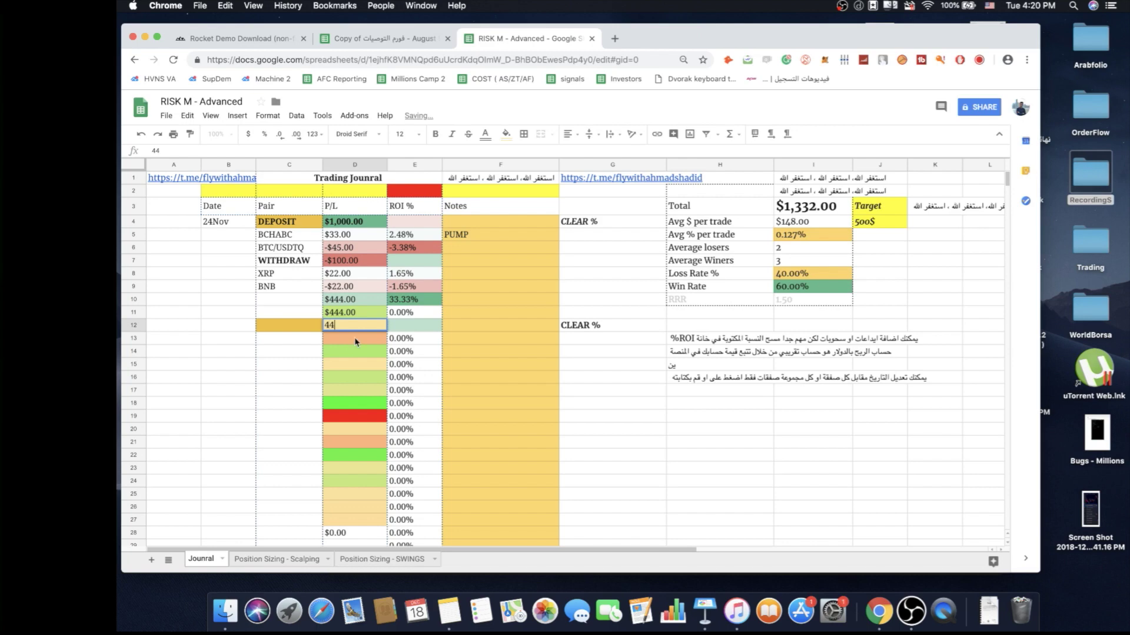
left_click(355, 338)
type("44")
left_click(358, 363)
type("44")
left_click(360, 377)
type("44")
left_click(365, 391)
type("44")
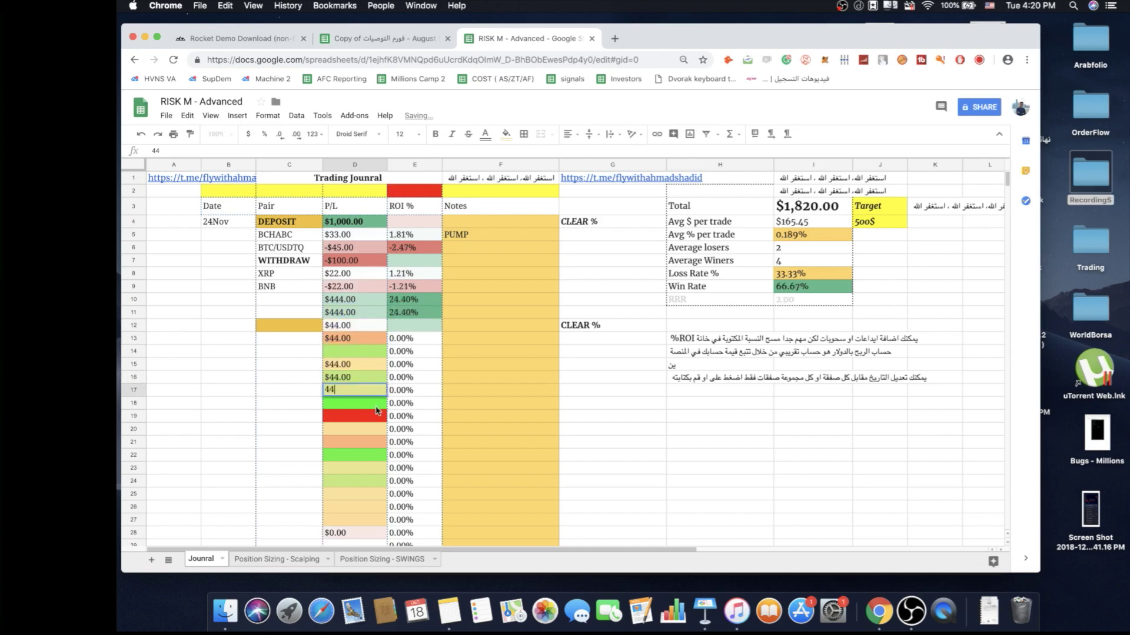
key("Return")
type("44")
key("Return")
key("Return")
key("Return")
type("RRRR")
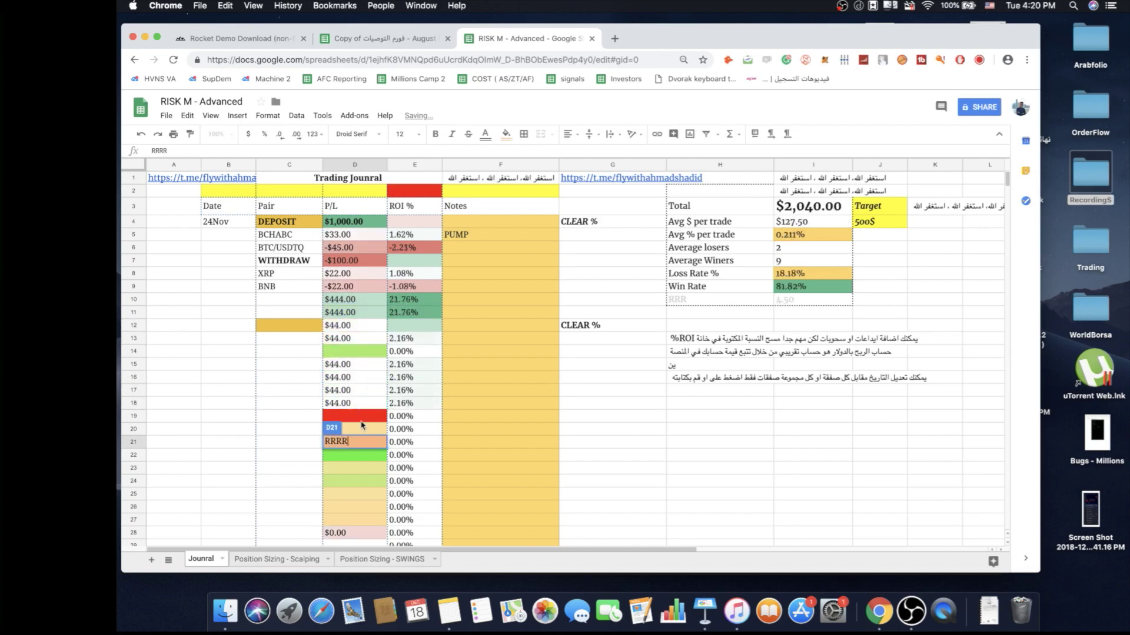
key("Return")
type("RRRR")
mouse_move(354, 443)
left_mouse_down()
mouse_move(302, 445)
mouse_move(349, 454)
left_mouse_up()
key("Delete")
Set the P/L amount in row 17 to 700
left_click(353, 393)
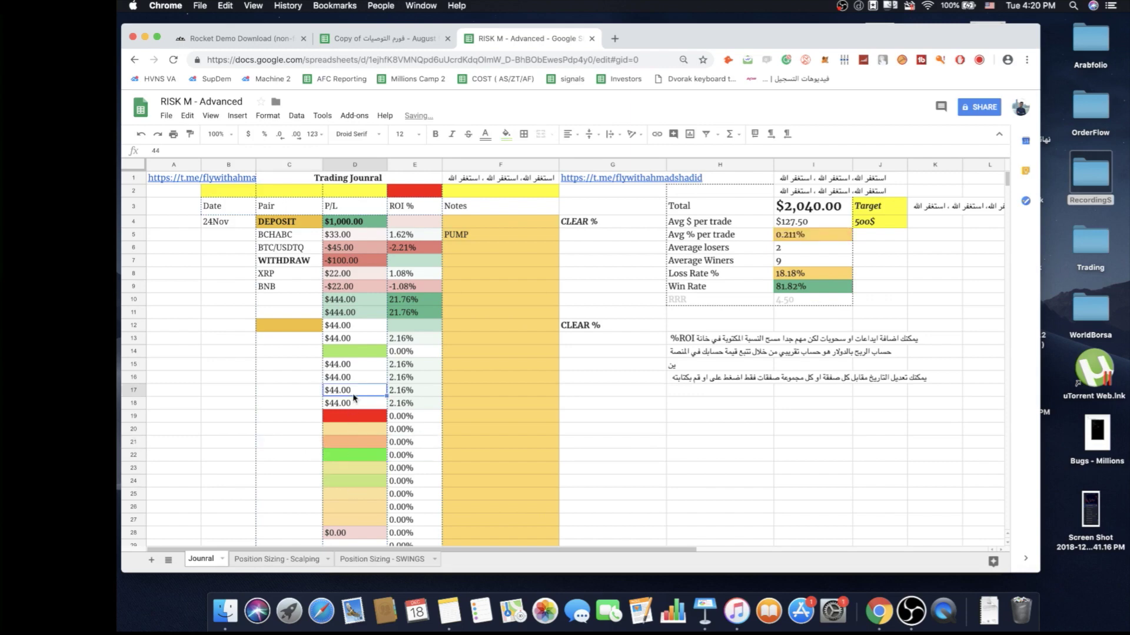
type("700")
key("Return")
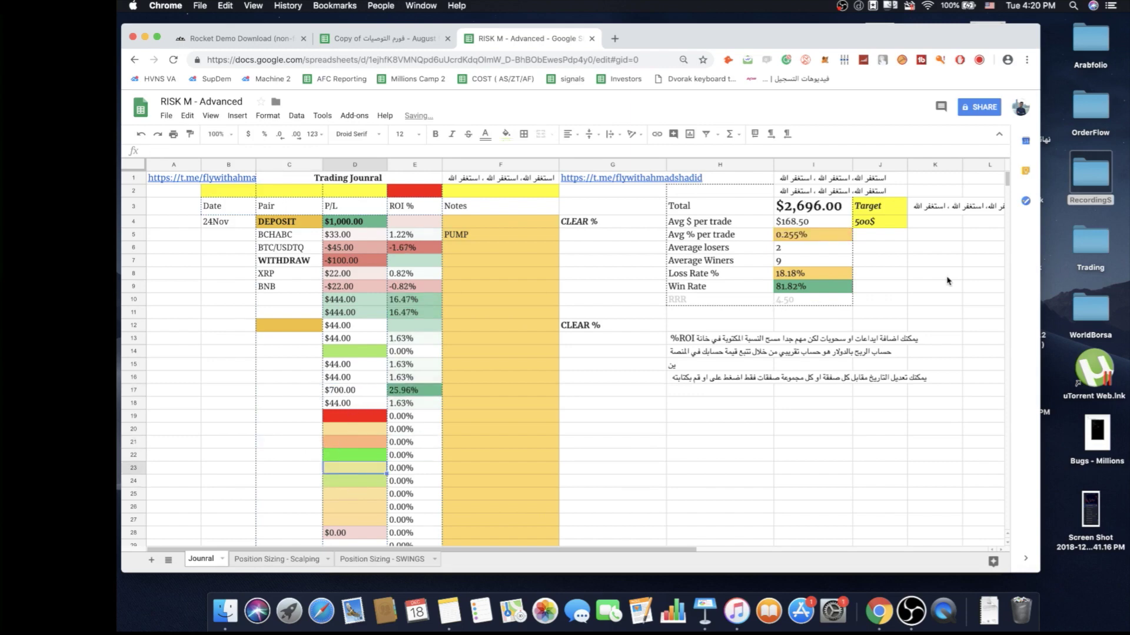
Examine the formulas behind Avg % per trade, Average losers and Average Winers, comparing them with the BTC/USDTQ loss
left_click(934, 273)
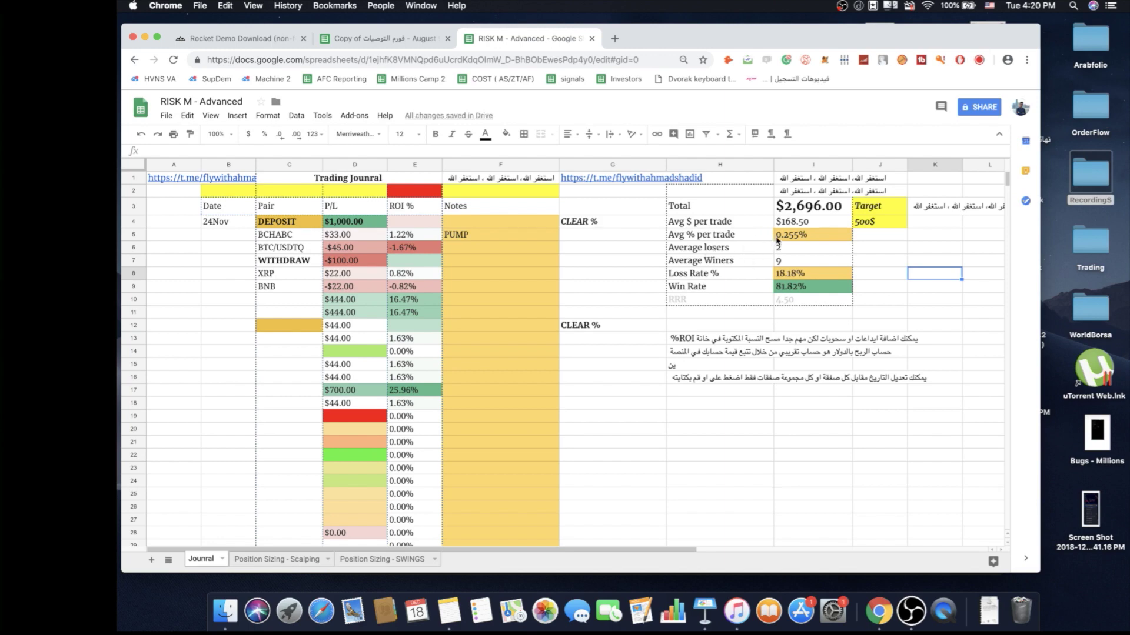
left_click(796, 238)
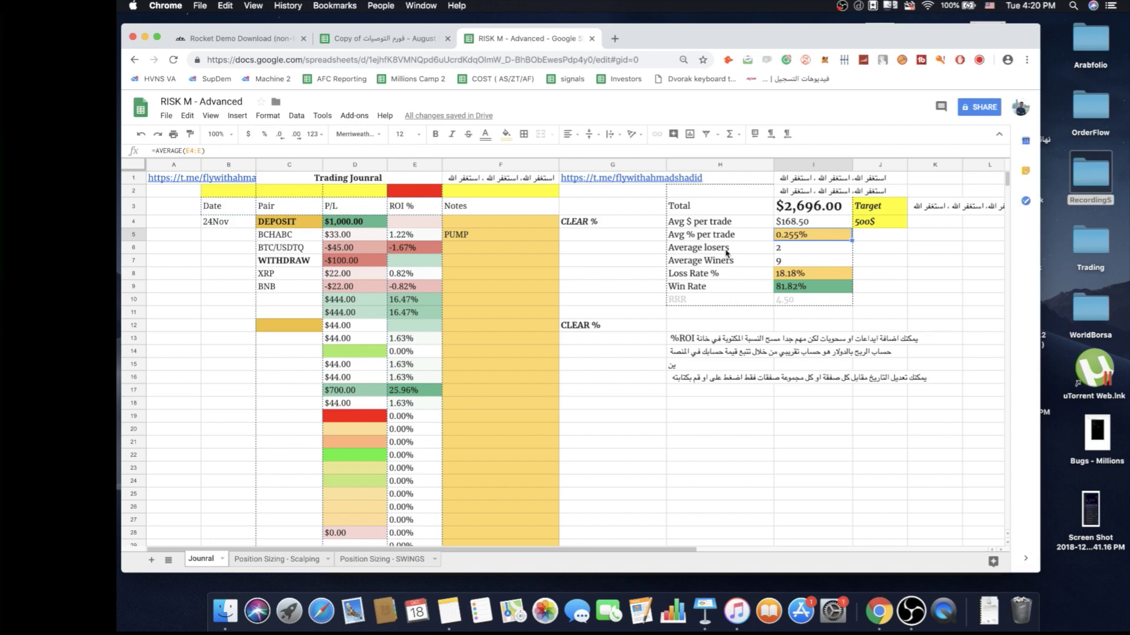
left_click(771, 252)
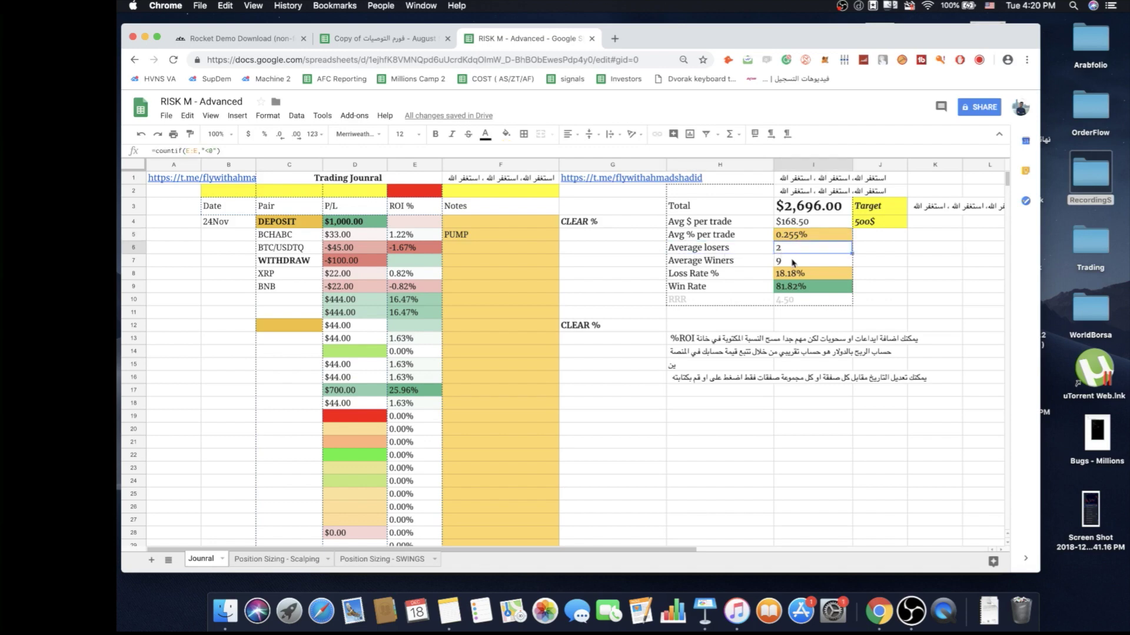
left_click(345, 253)
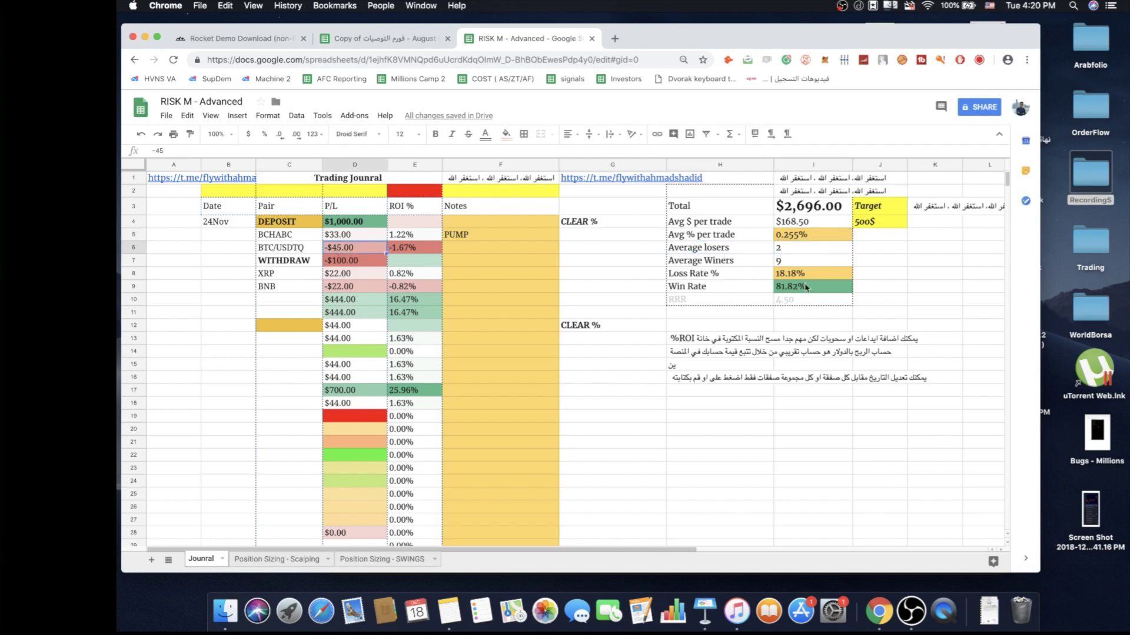
left_click(800, 250)
left_click(836, 261)
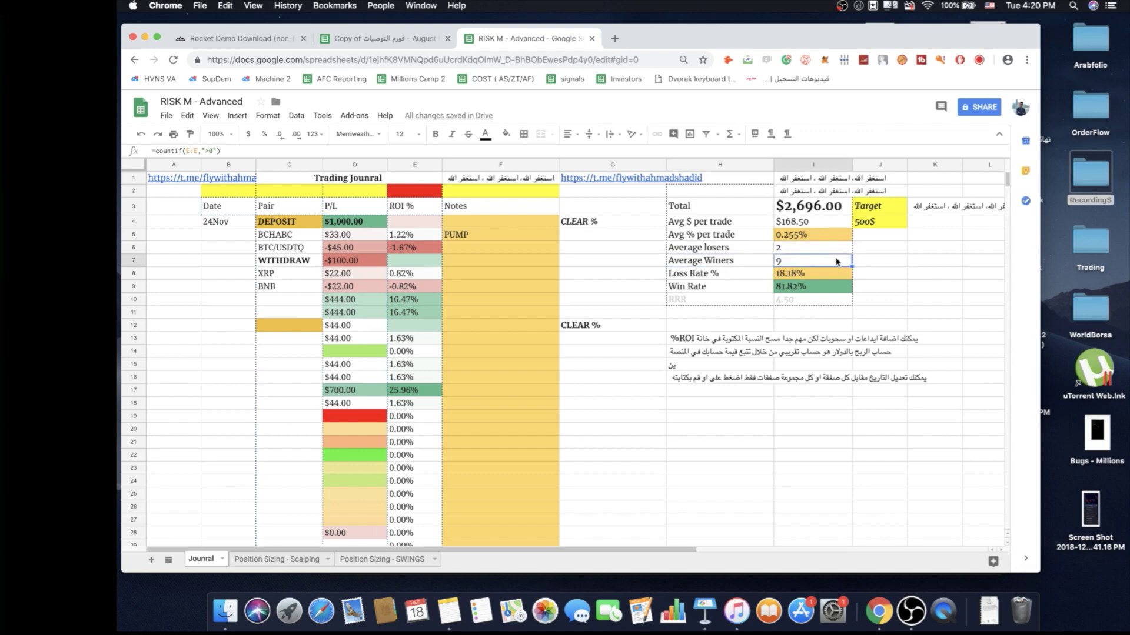
left_click(727, 265)
left_click(495, 431)
left_click(792, 263)
left_click(787, 250)
left_click(905, 285)
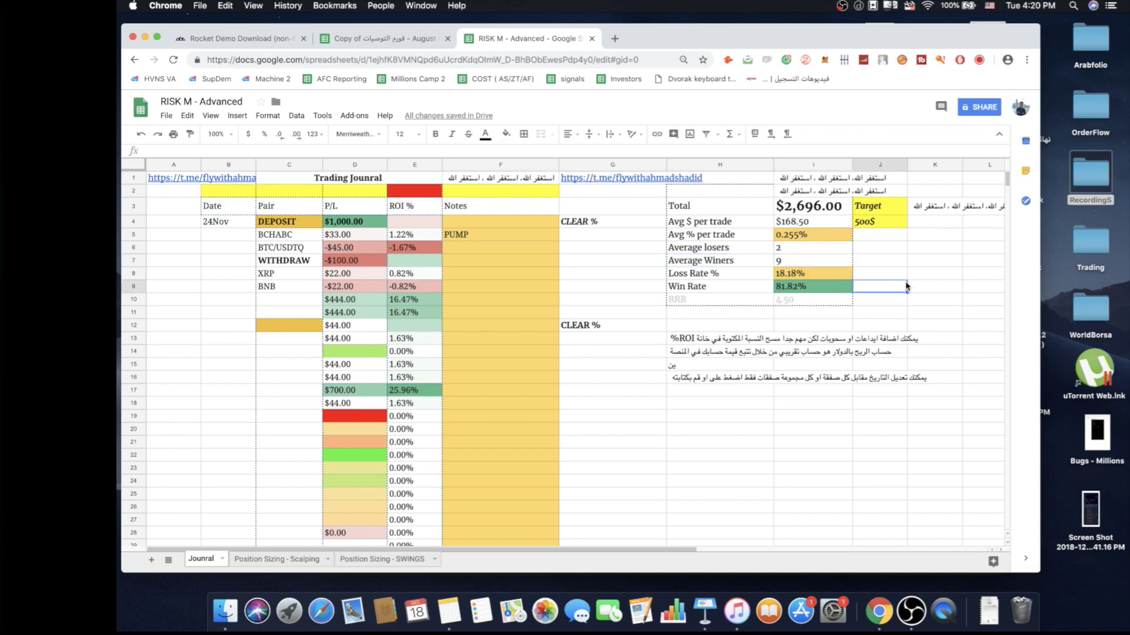
Review the Loss Rate % and Win Rate rows of the summary statistics
left_click(705, 276)
left_click(810, 275)
left_click(710, 274)
left_click(622, 276)
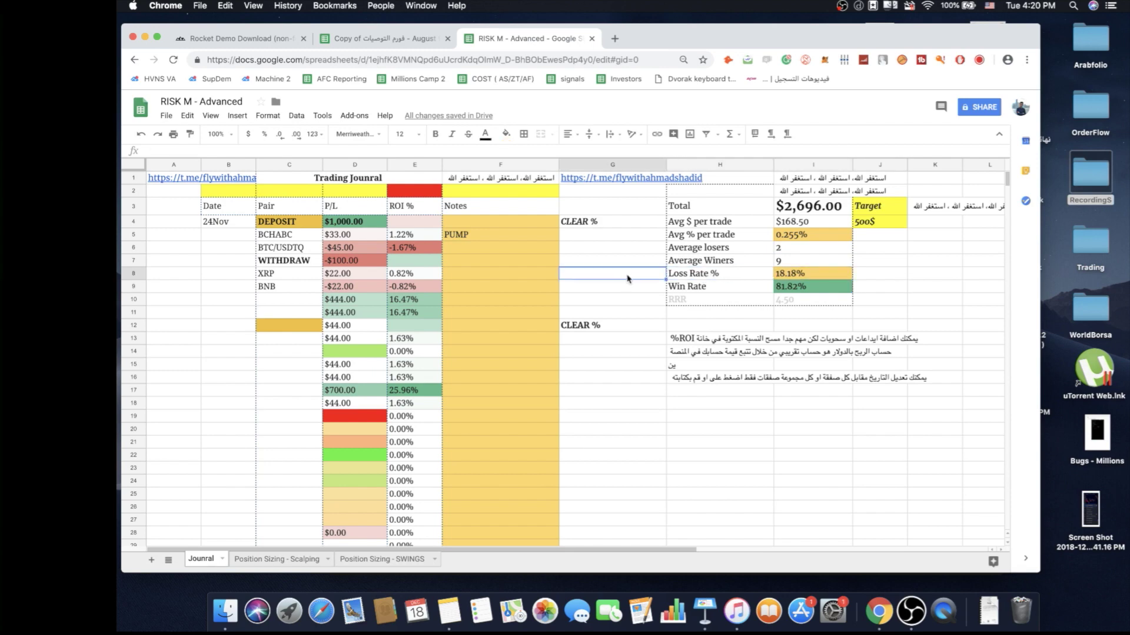
left_click(691, 272)
left_click(694, 288)
left_click(612, 279)
left_click(717, 293)
key("Left")
left_click(686, 294)
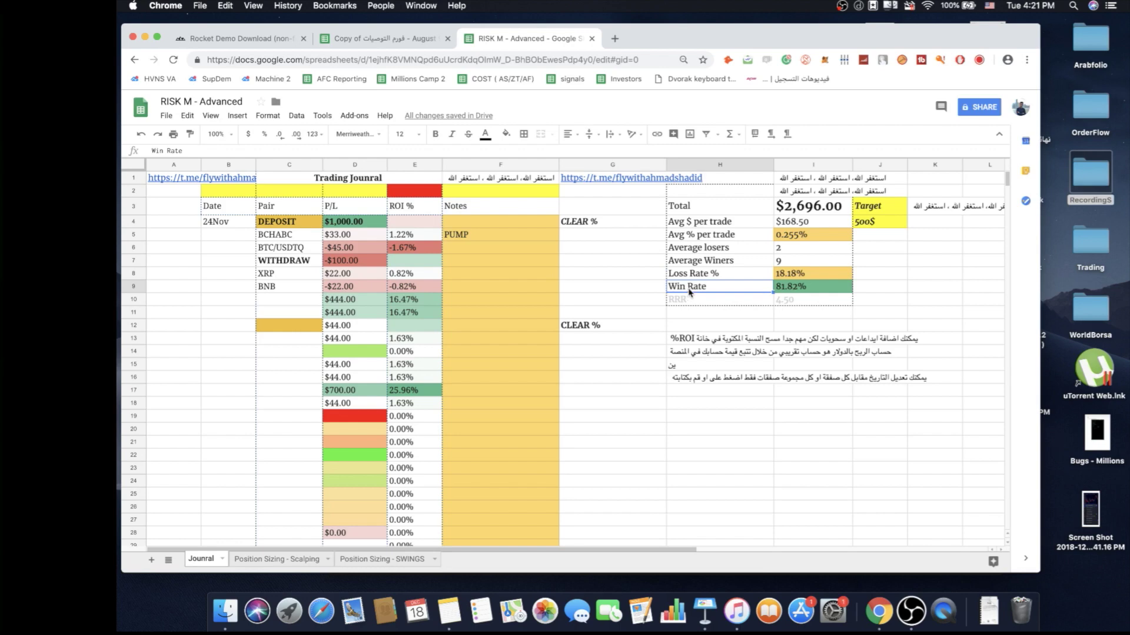
left_click(860, 287)
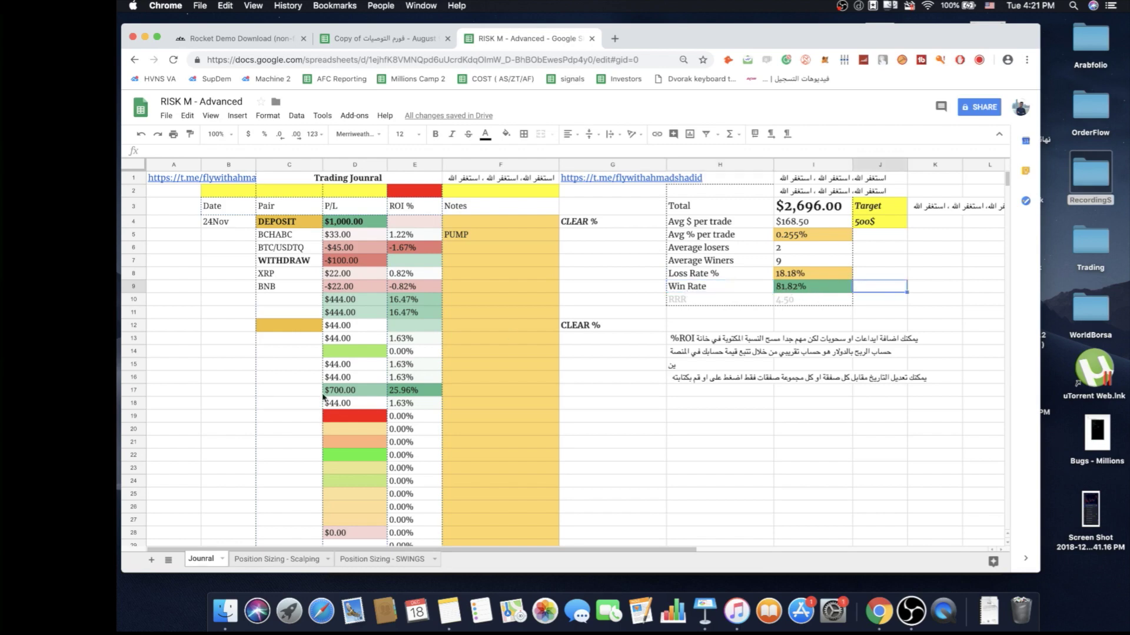
Clear the P/L amounts from row 9 through row 21 and check the Win Rate formula
left_click_drag(340, 294, 343, 444)
key("Delete")
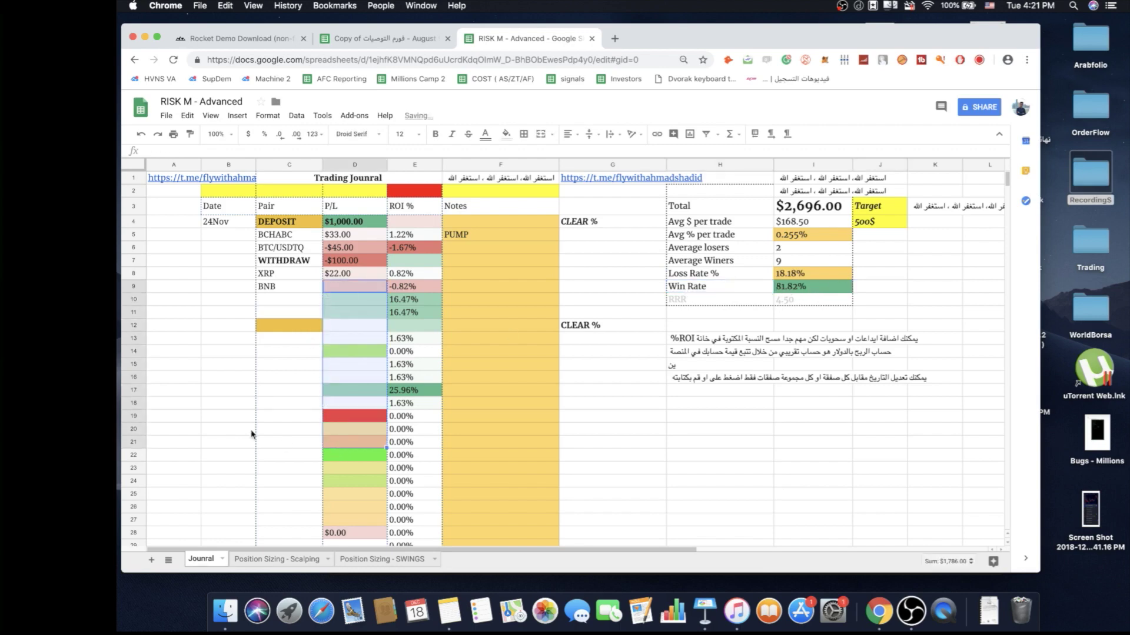
left_click(288, 404)
left_click(352, 294)
left_click(353, 428)
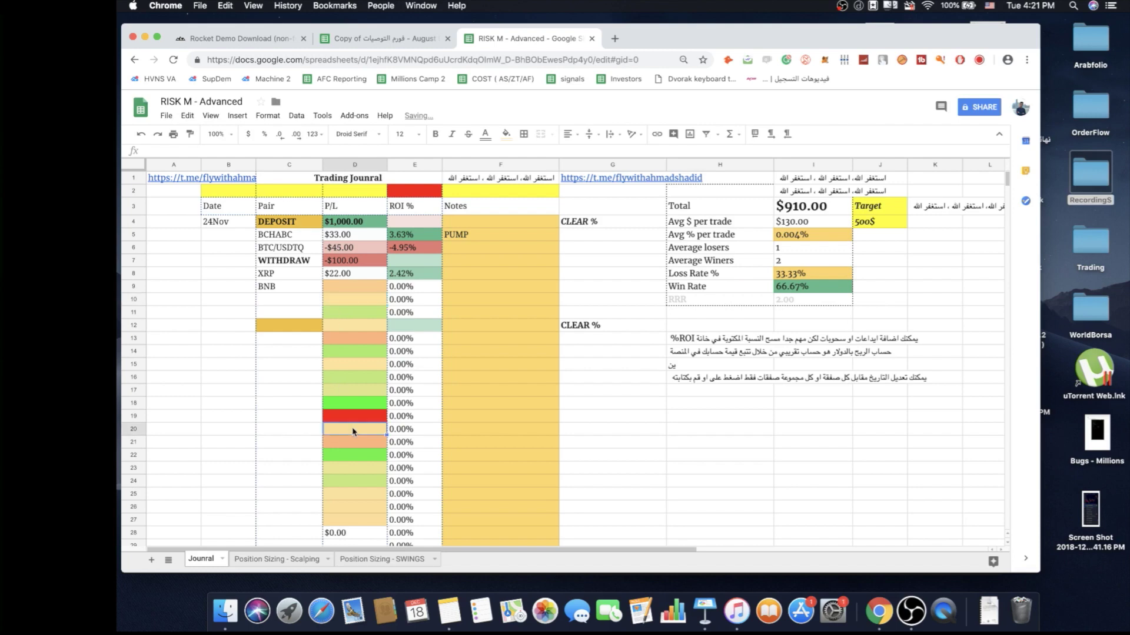
left_click(913, 316)
left_click(641, 288)
left_click(792, 287)
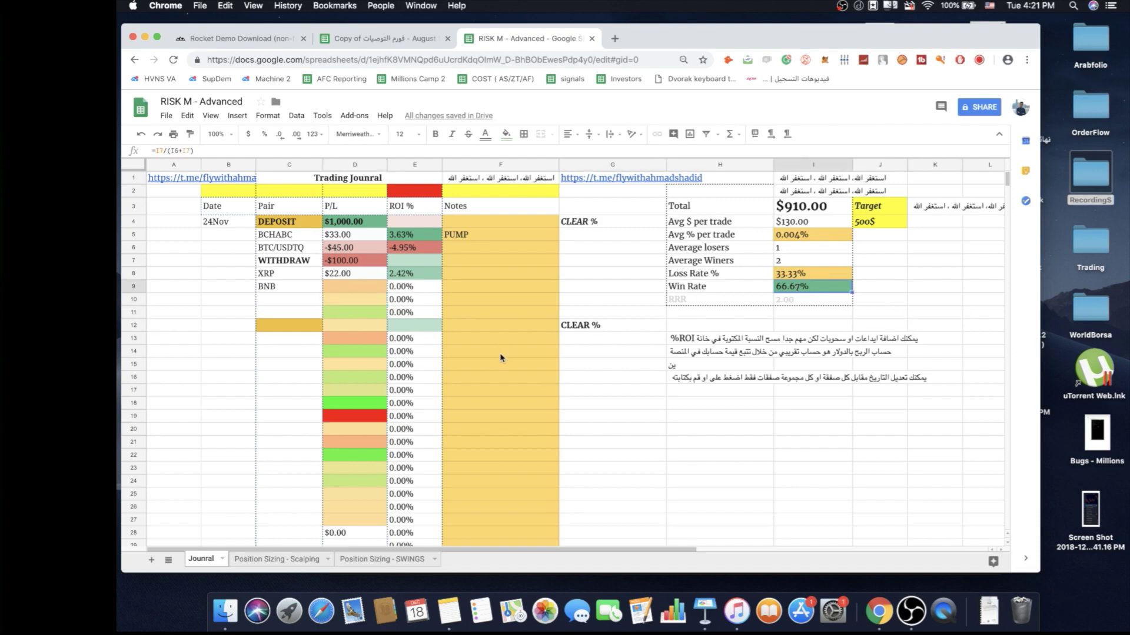
Enter placeholder pair names C in rows 10, 11 and 13 and F in rows 12 and 14
left_click(344, 294)
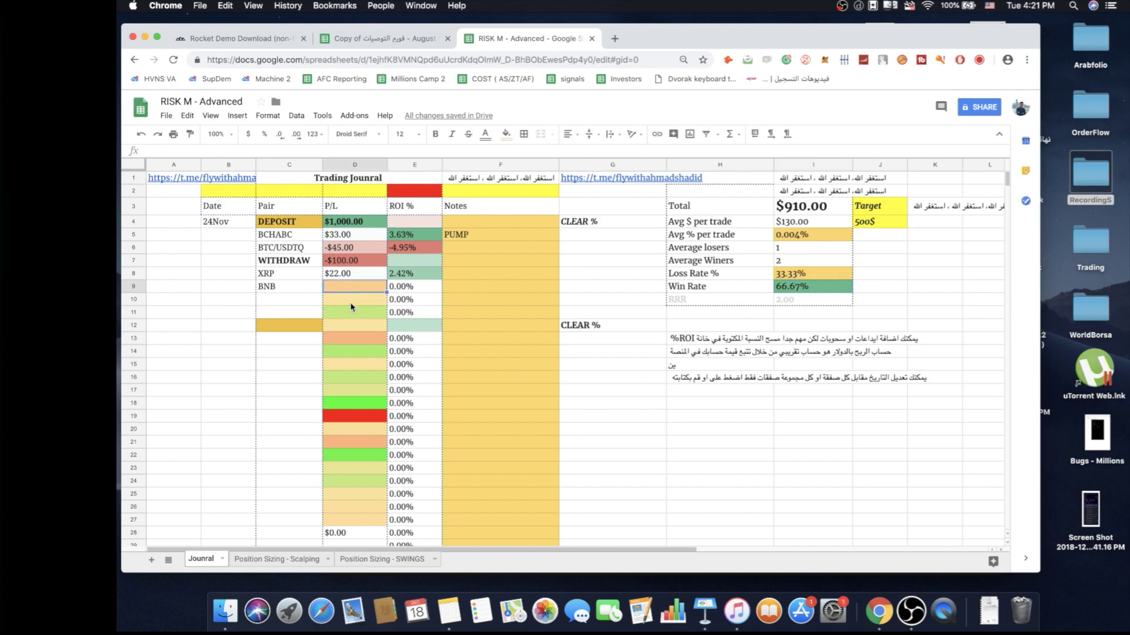
left_click(306, 297)
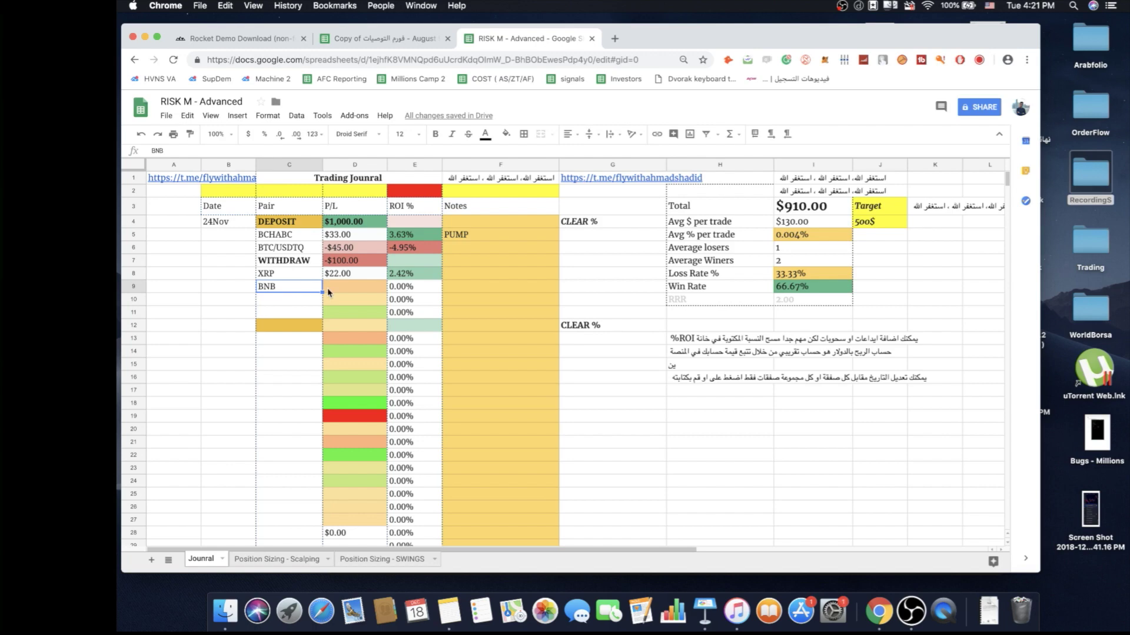
type("C")
left_click(302, 312)
type("C")
left_click(301, 341)
type("C")
left_click(294, 360)
type("X")
left_click(305, 336)
left_click(305, 325)
type("F")
left_click(308, 351)
type("F")
Fill in the placeholder pair names DF, DD, D, Y and Z in rows 15 to 19
left_click(298, 390)
type("D")
left_click(294, 365)
type("D")
key("Return")
left_click(297, 368)
type("DF")
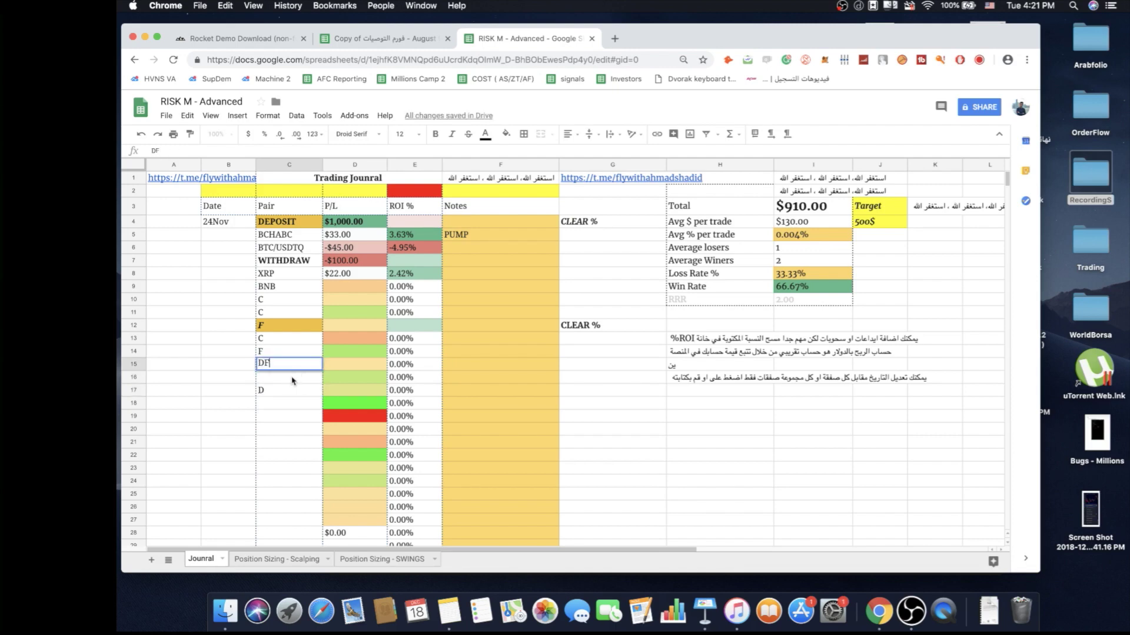
left_click(293, 380)
type("DD")
left_click(285, 404)
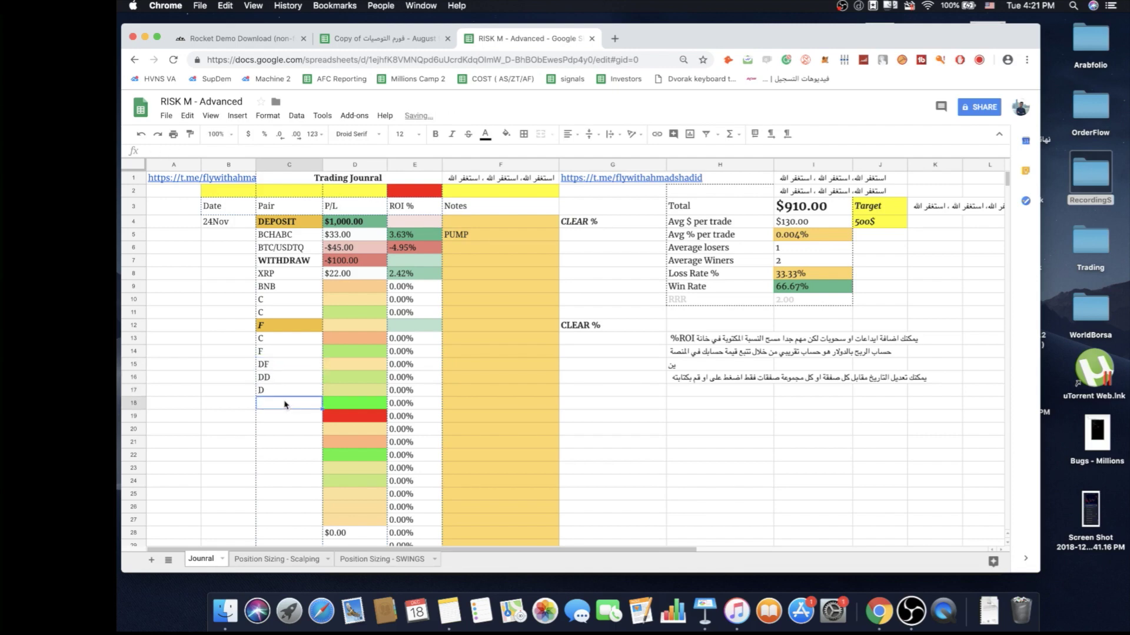
type("Y")
left_click(300, 428)
left_click(297, 416)
type("Z")
left_click(306, 452)
Enter P/L amounts of 33, 12, 44 and 11 in rows 9 to 12
left_click(367, 288)
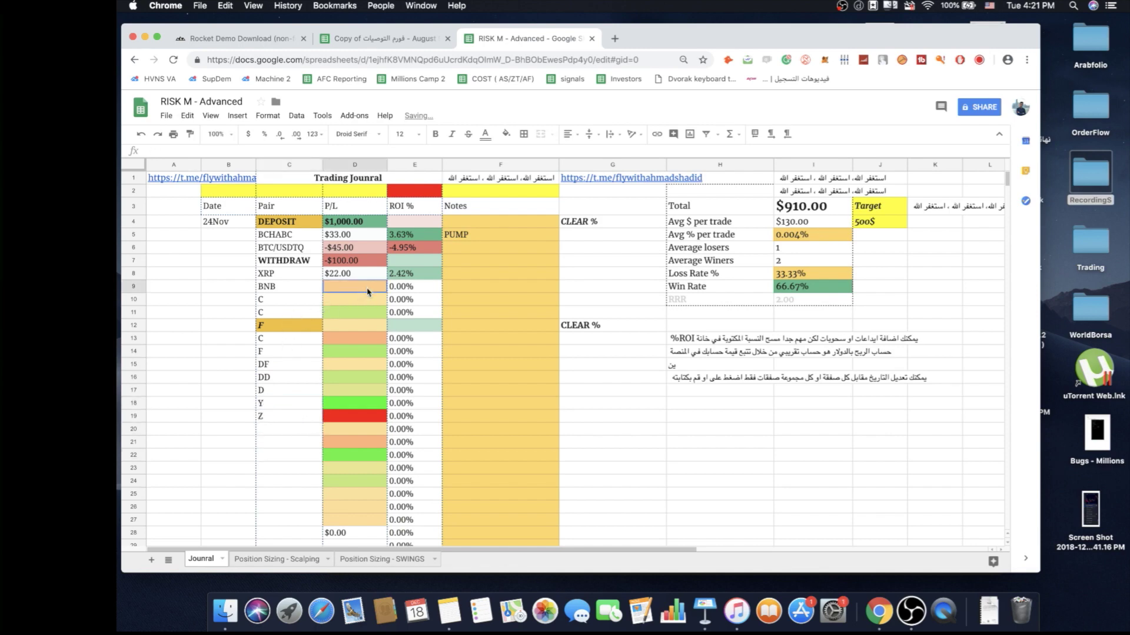
type("33")
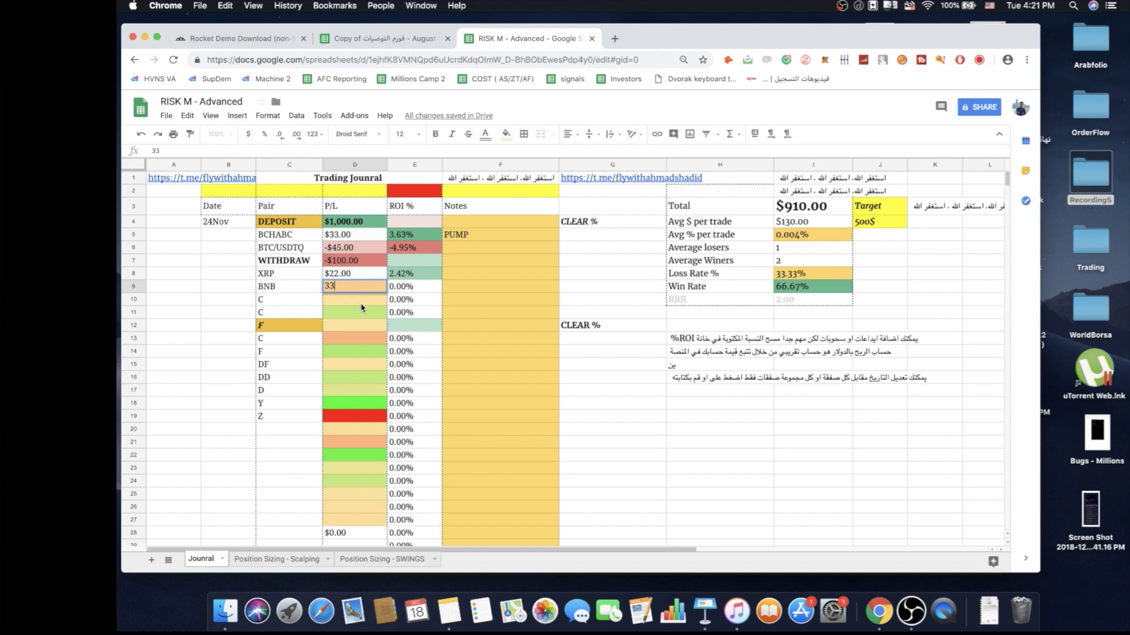
key("Return")
type("12")
key("Return")
type("44")
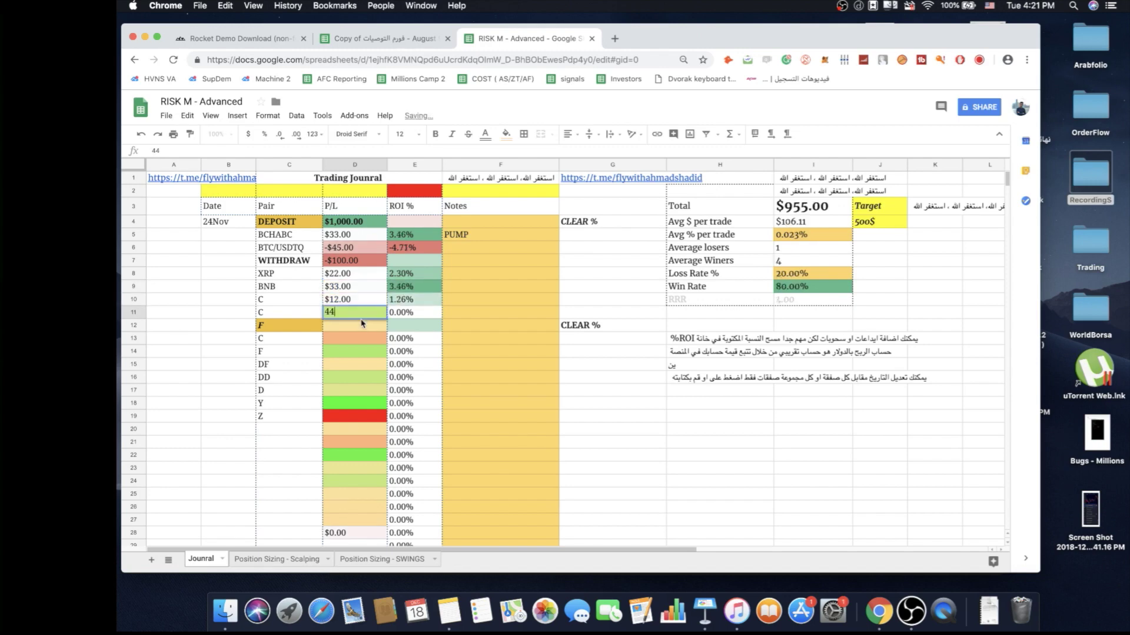
key("Return")
type("11")
key("Return")
Enter P/L profits of 23, 24 and 25 in rows 13 to 15 and a loss of -400 in row 16
type("23")
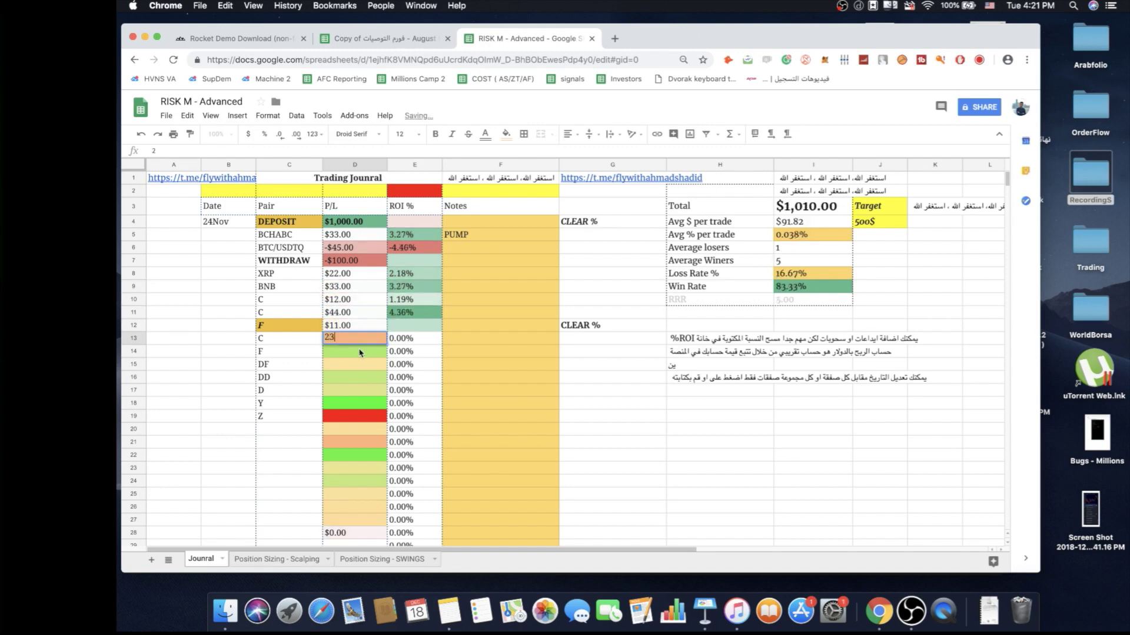
key("Return")
type("24")
key("Return")
type("25")
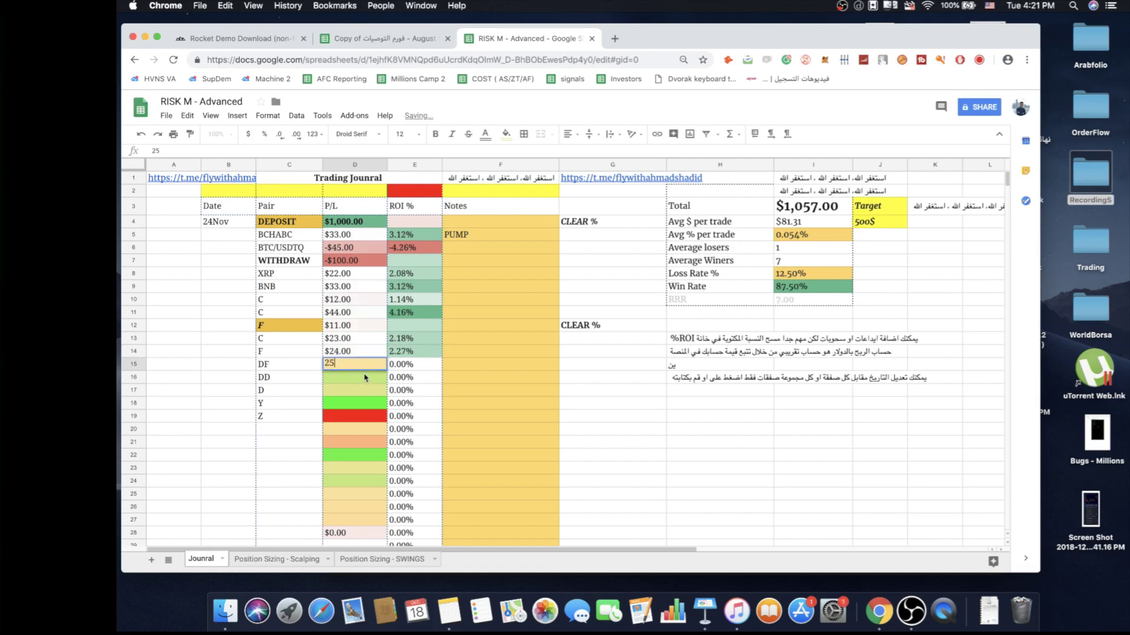
key("Return")
type("1-")
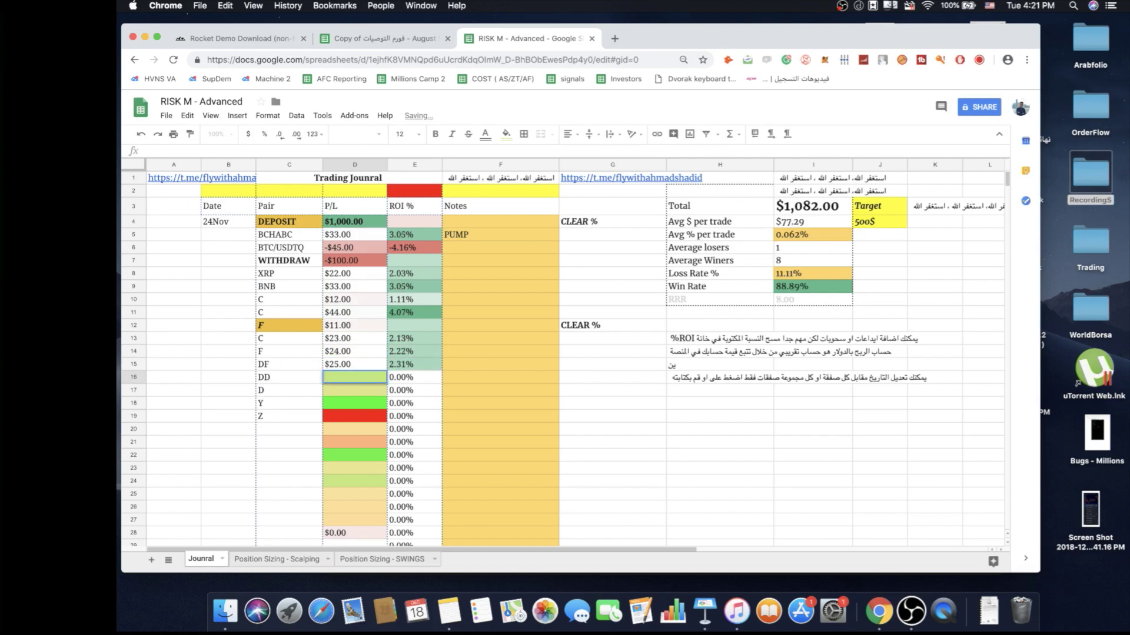
type("400")
key("Return")
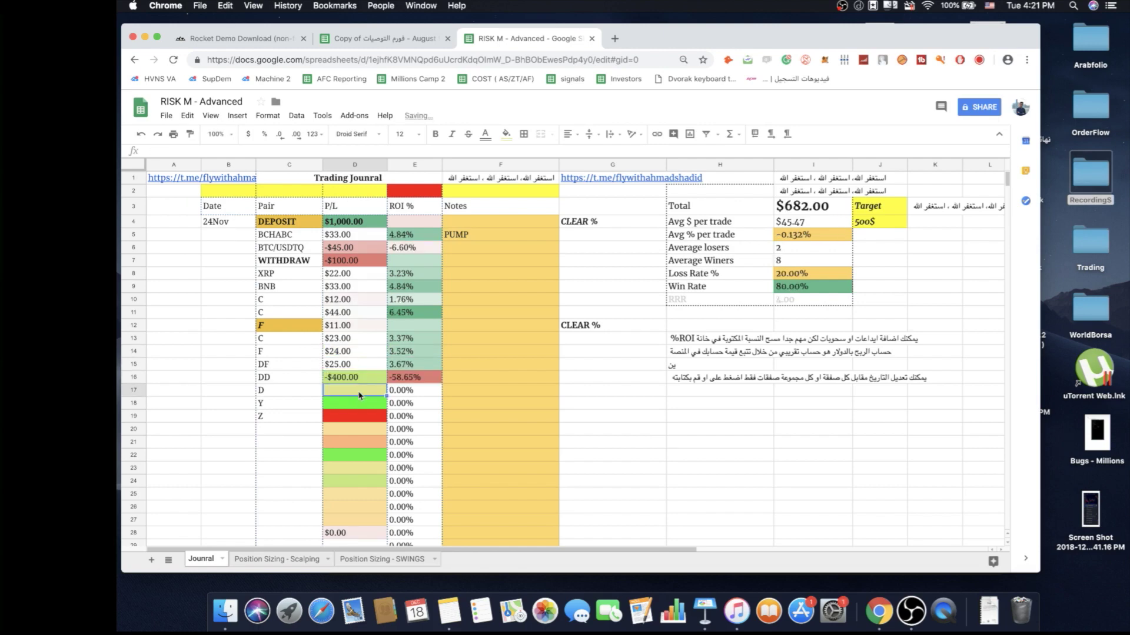
Enter P/L amounts of 122 in row 17, 11 in row 18 and a loss of -300 in row 19
type("122")
key("Return")
type("11")
key("Return")
type("00")
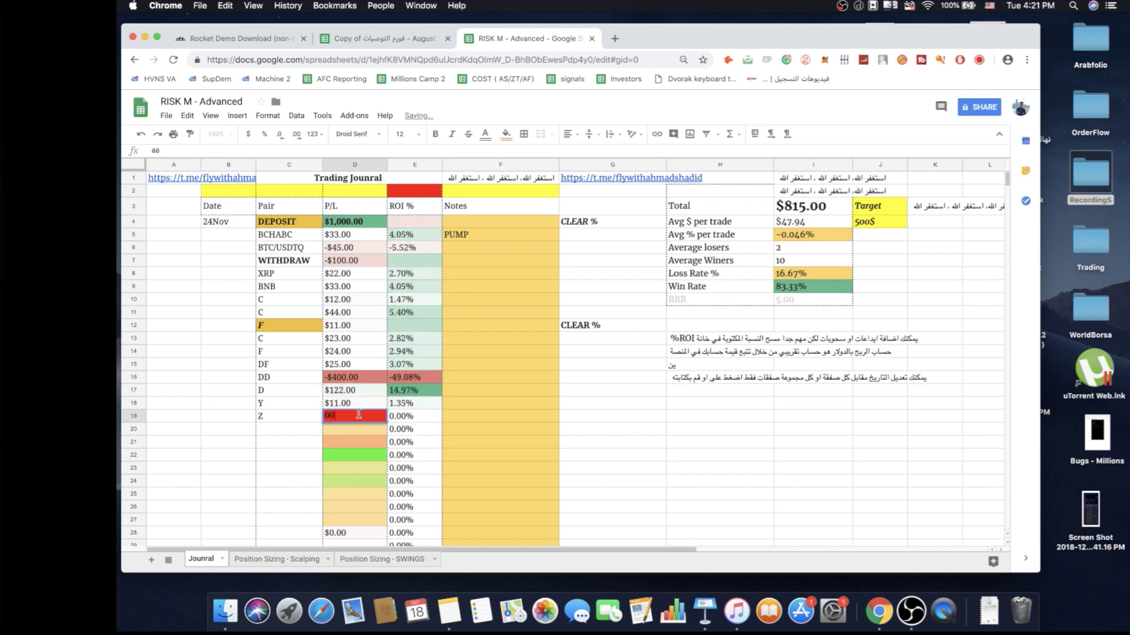
type("300")
left_click(353, 454)
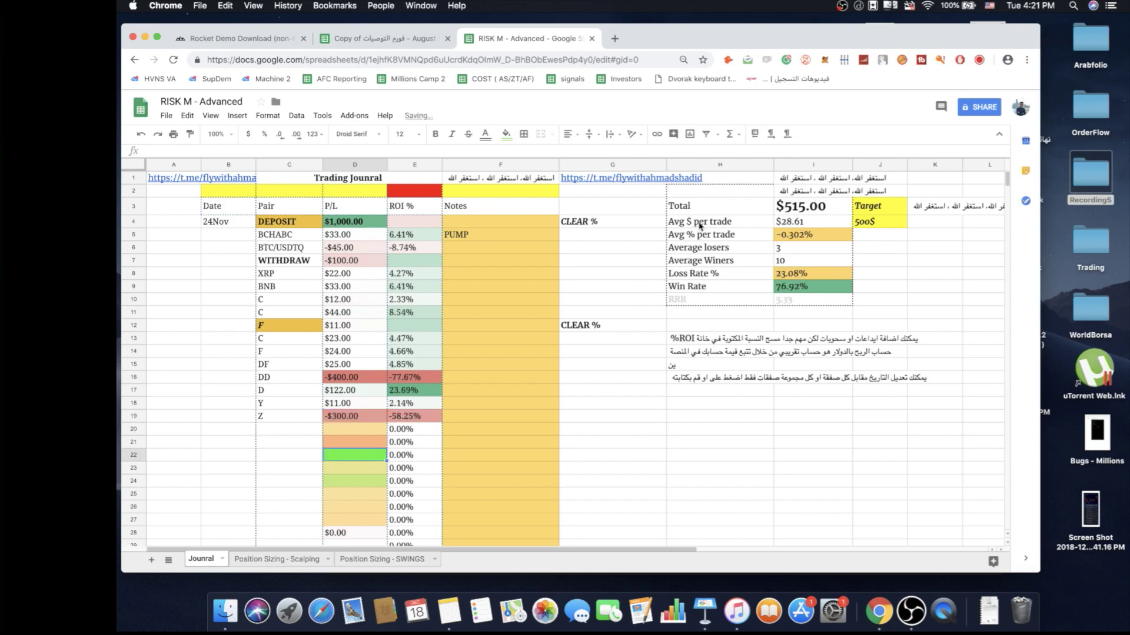
Compare the Win Rate and Loss Rate % and their formulas with the P/L amounts of the sample trades
left_click(622, 299)
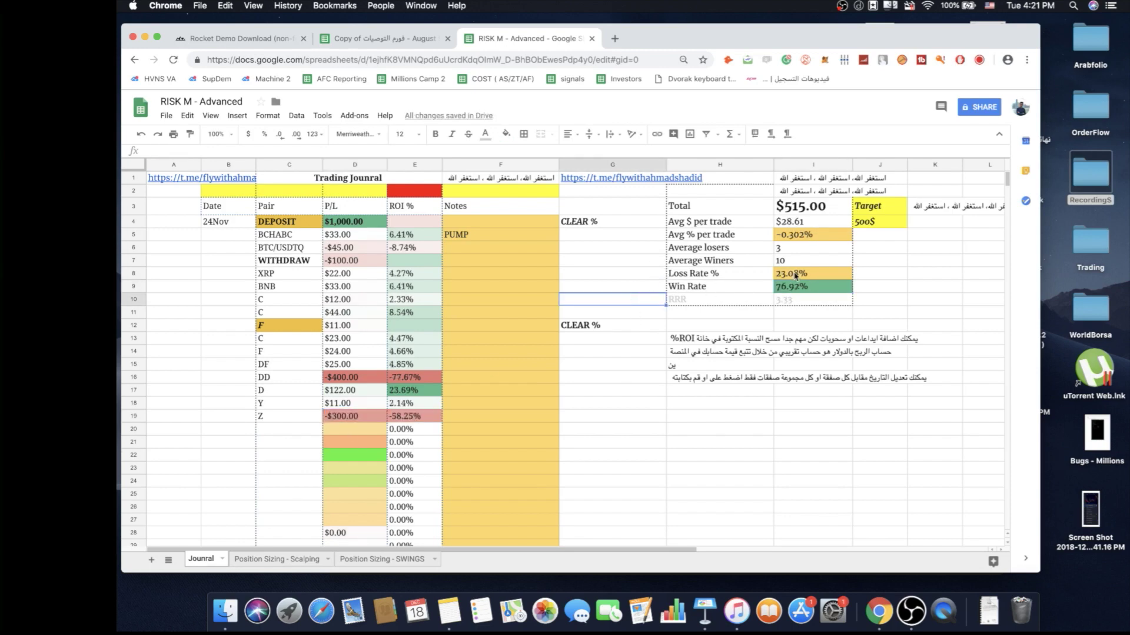
left_click(813, 288)
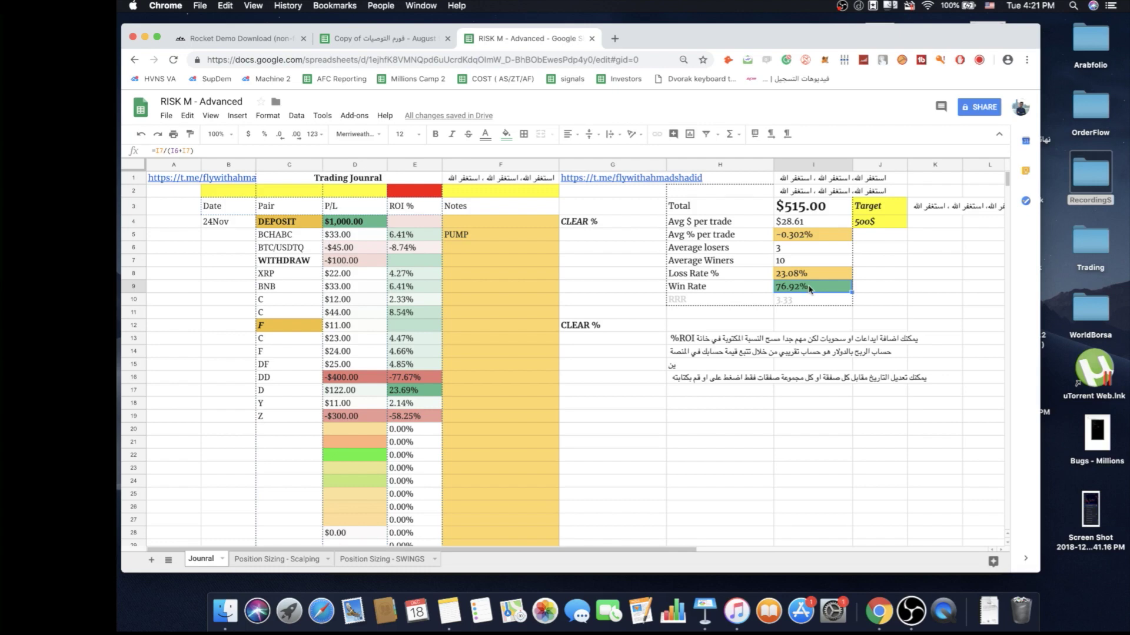
left_click(496, 354)
left_click_drag(350, 445, 354, 287)
left_click(474, 297)
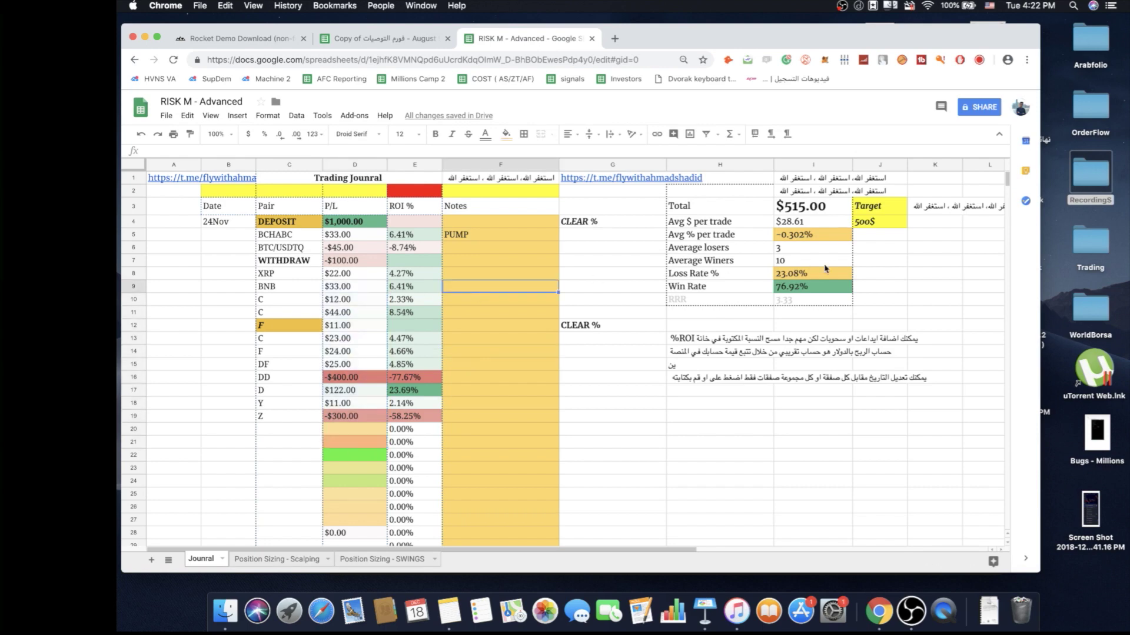
left_click(726, 276)
left_click(793, 276)
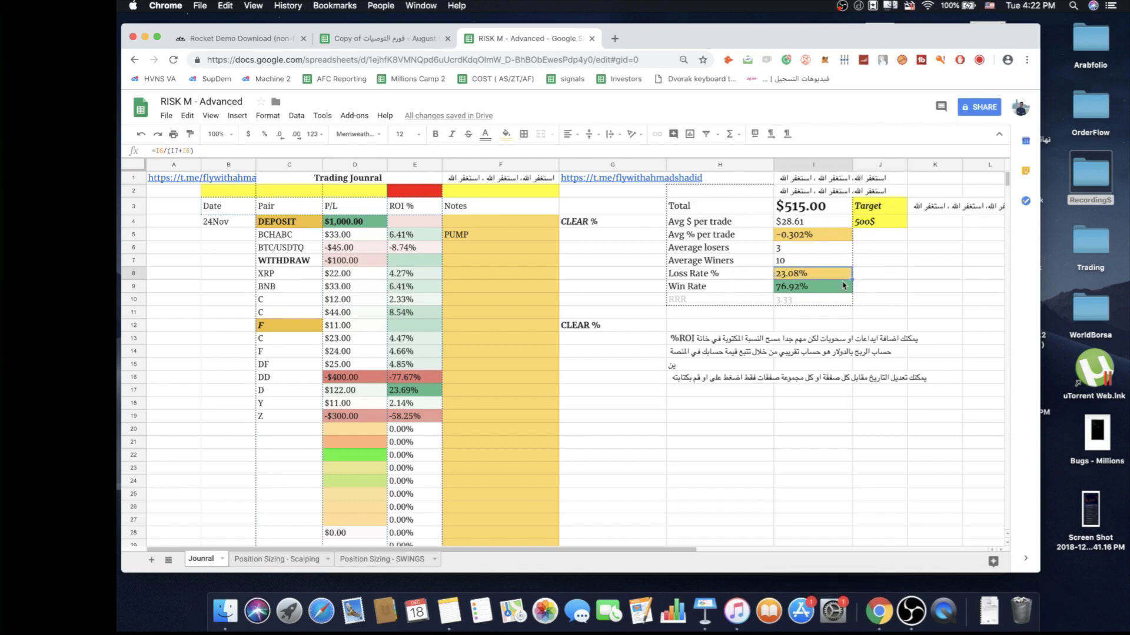
key("Down")
key("Right")
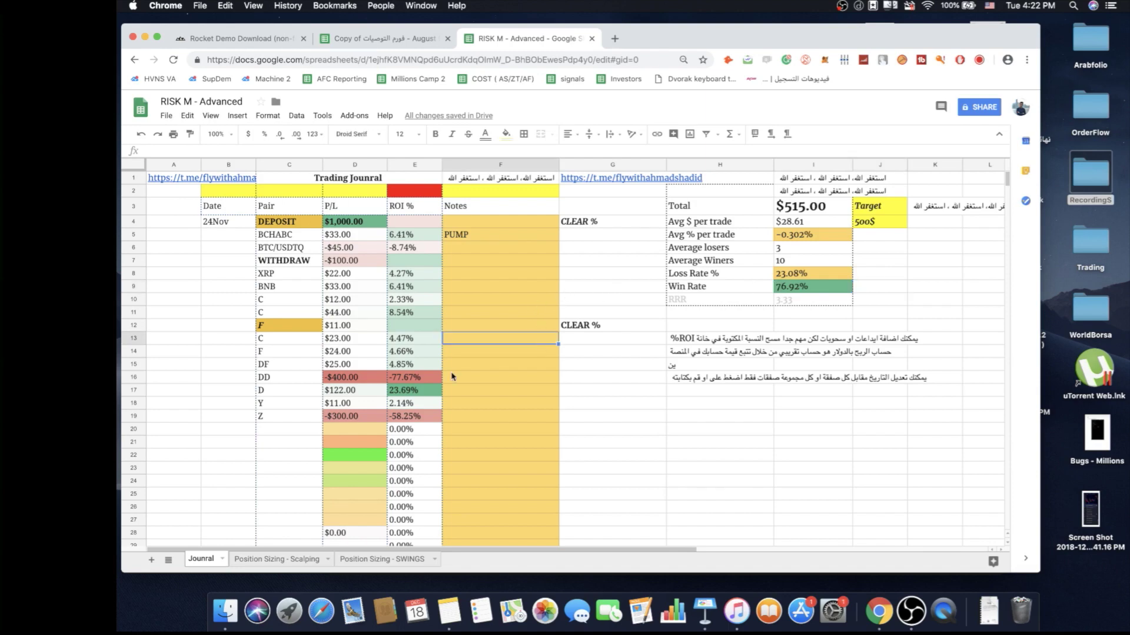
Inspect the large loss recorded for pair DD among the sample P/L amounts
left_click(376, 480)
left_click(345, 425)
left_click(280, 382)
double_click(346, 380)
left_click(367, 467)
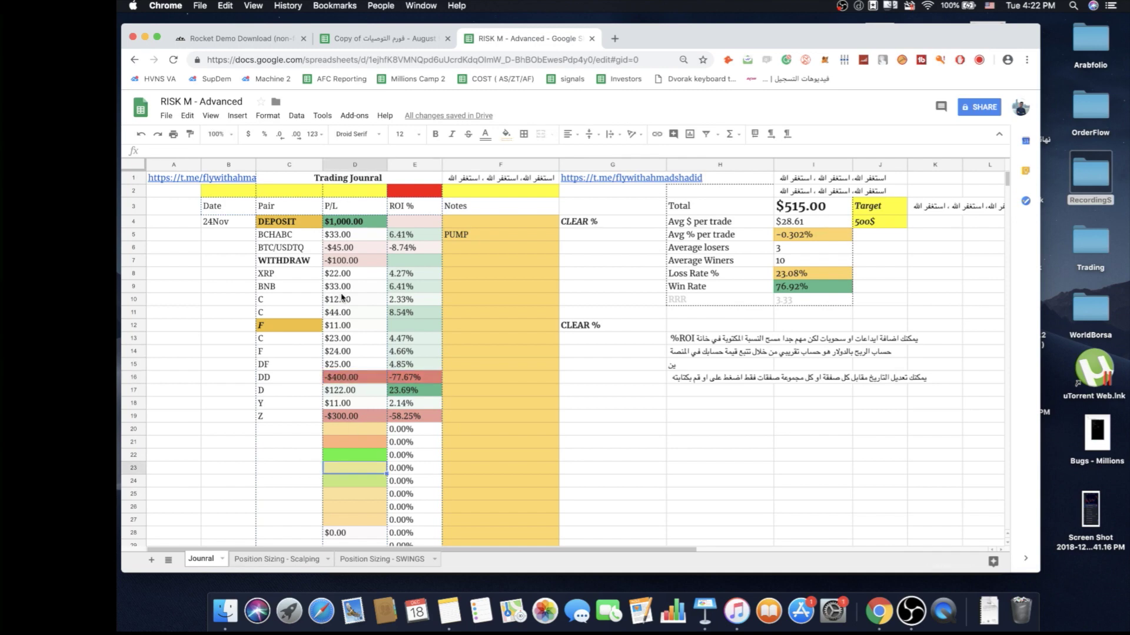
left_click(602, 326)
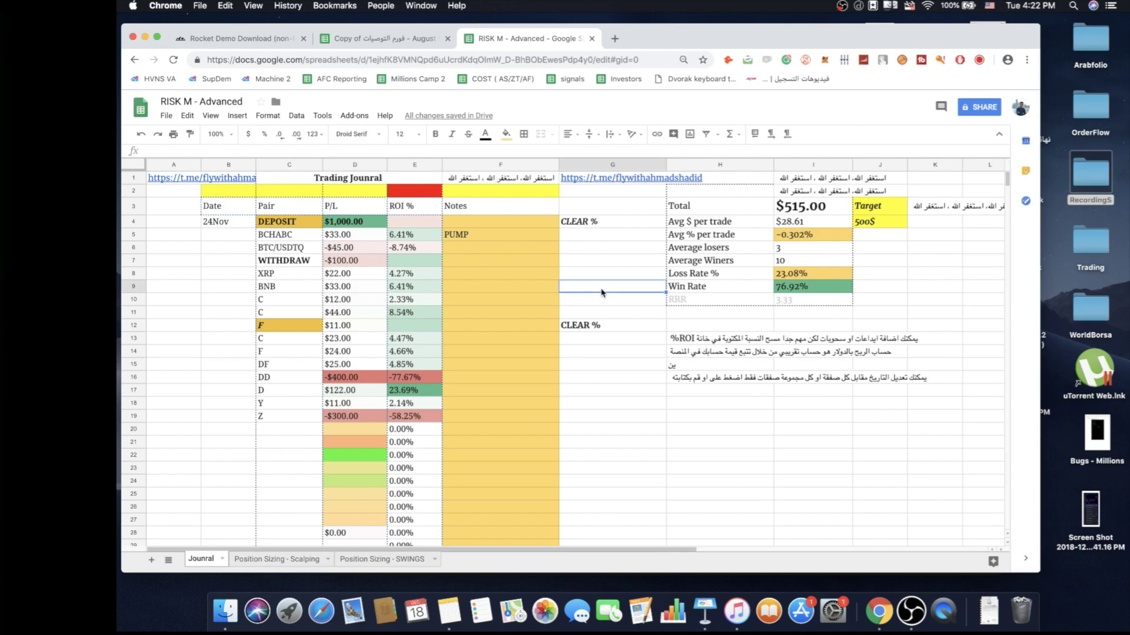
Recheck the Win Rate and select the journal table from column A to Notes, rows 3 to 22
left_click(789, 290)
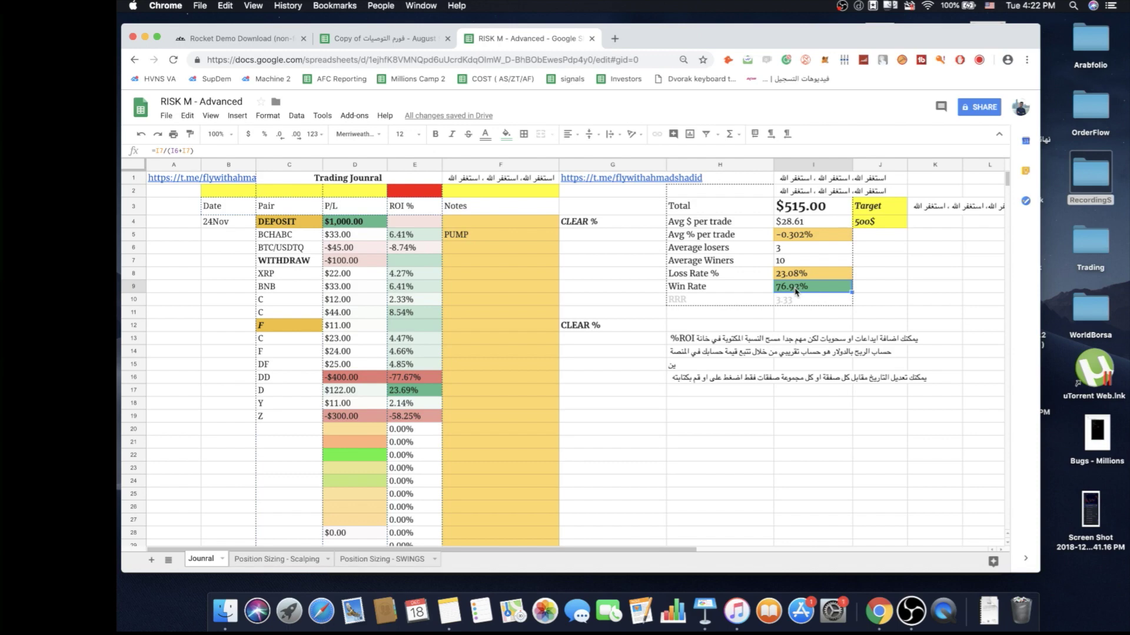
left_click(375, 436)
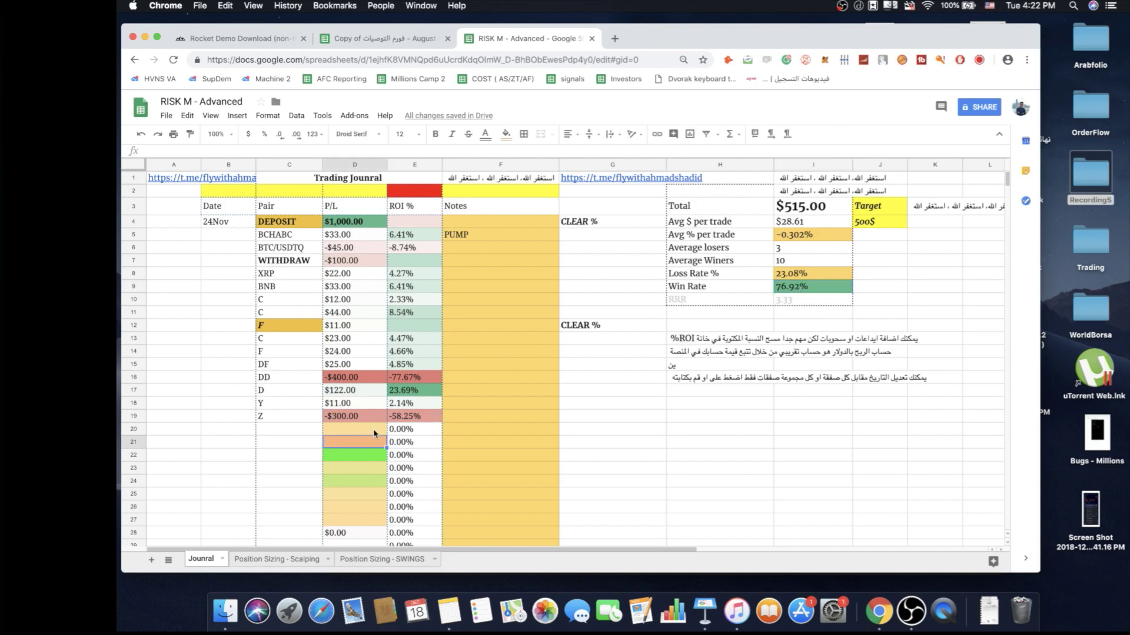
left_click(501, 404)
left_click_drag(186, 212, 545, 462)
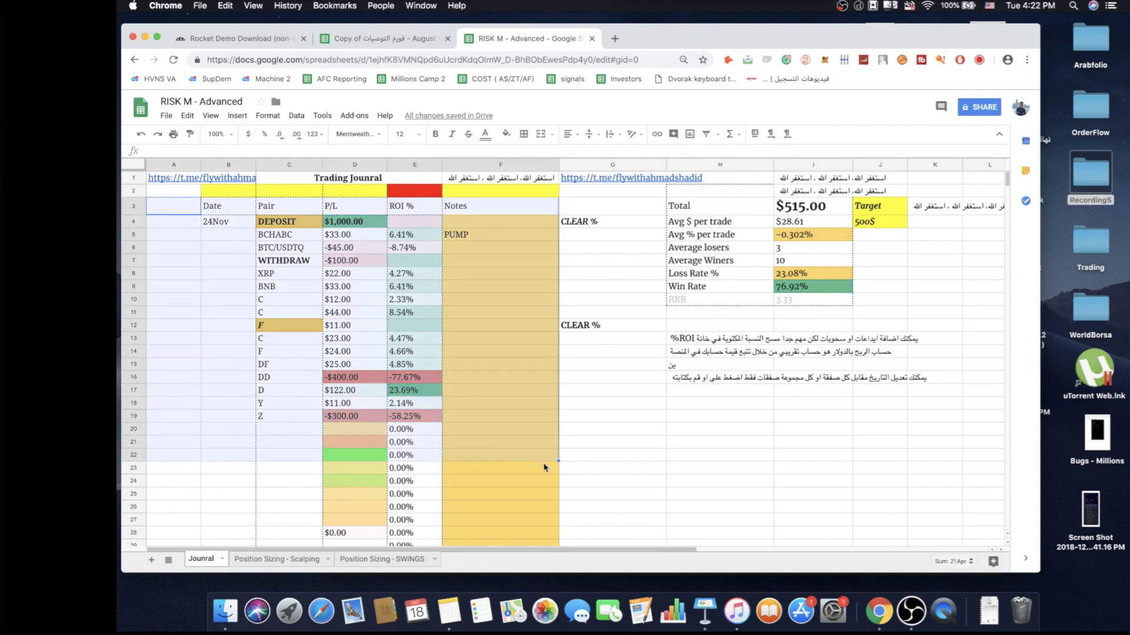
Check the Win Rate in the summary statistics beside the journal table
left_click(562, 491)
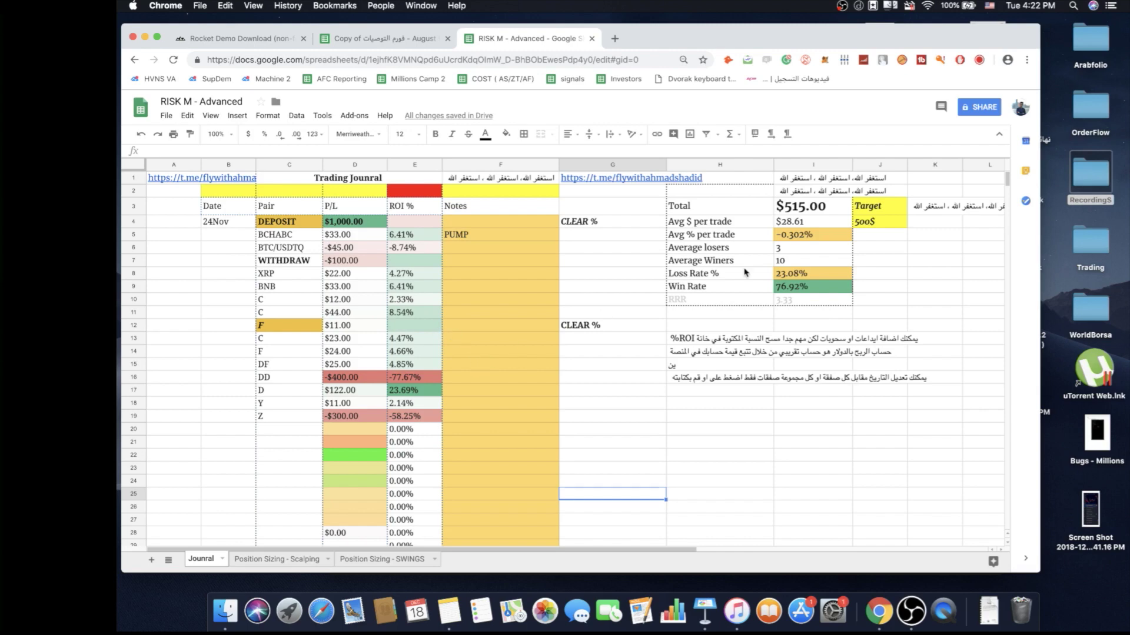
left_click(795, 288)
left_click(770, 430)
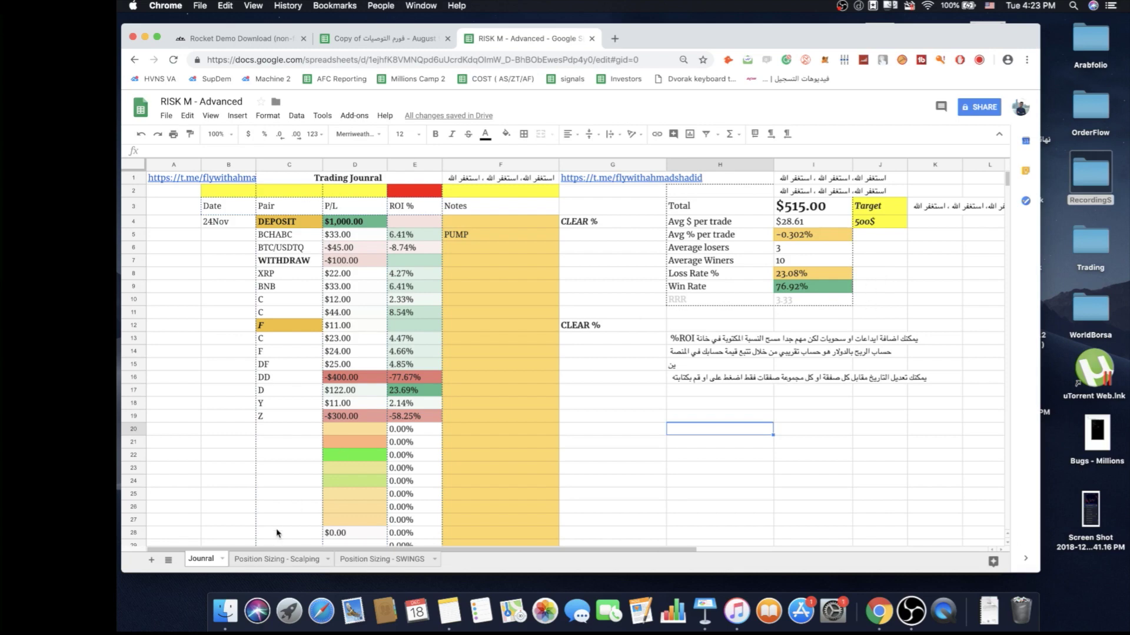
Highlight blocks of the recorded trades in the journal table, including rows 8 to 24 from Pair to Notes
left_click(544, 416)
left_click_drag(213, 251, 354, 352)
left_click(498, 459)
left_click(195, 454)
left_click_drag(552, 452, 226, 196)
left_click(528, 467)
left_click_drag(530, 479, 298, 274)
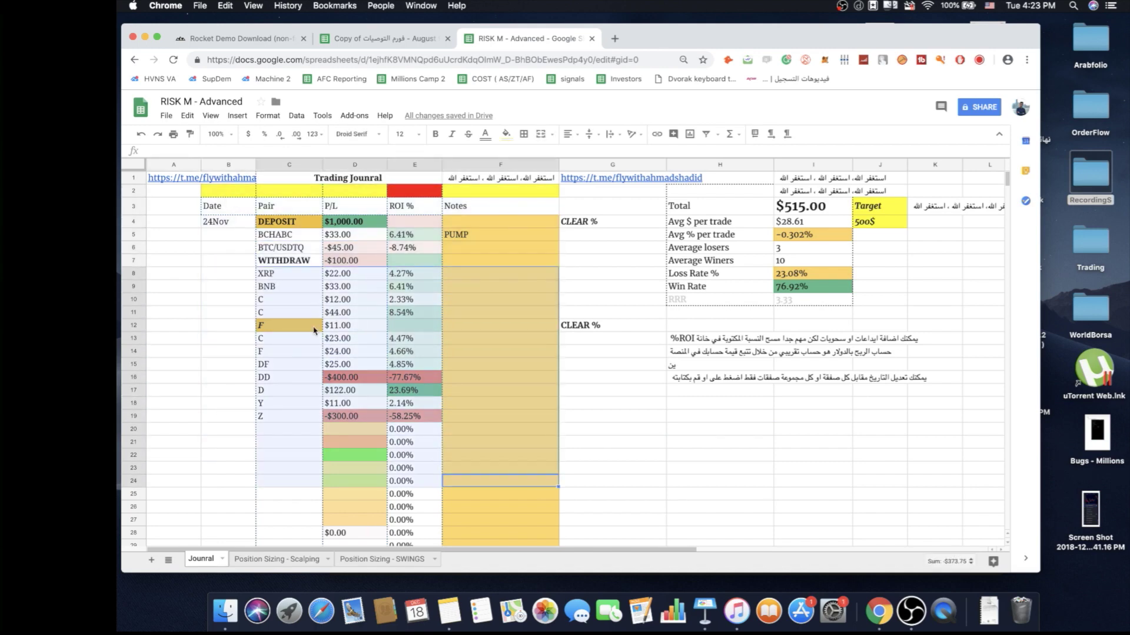
left_click(895, 263)
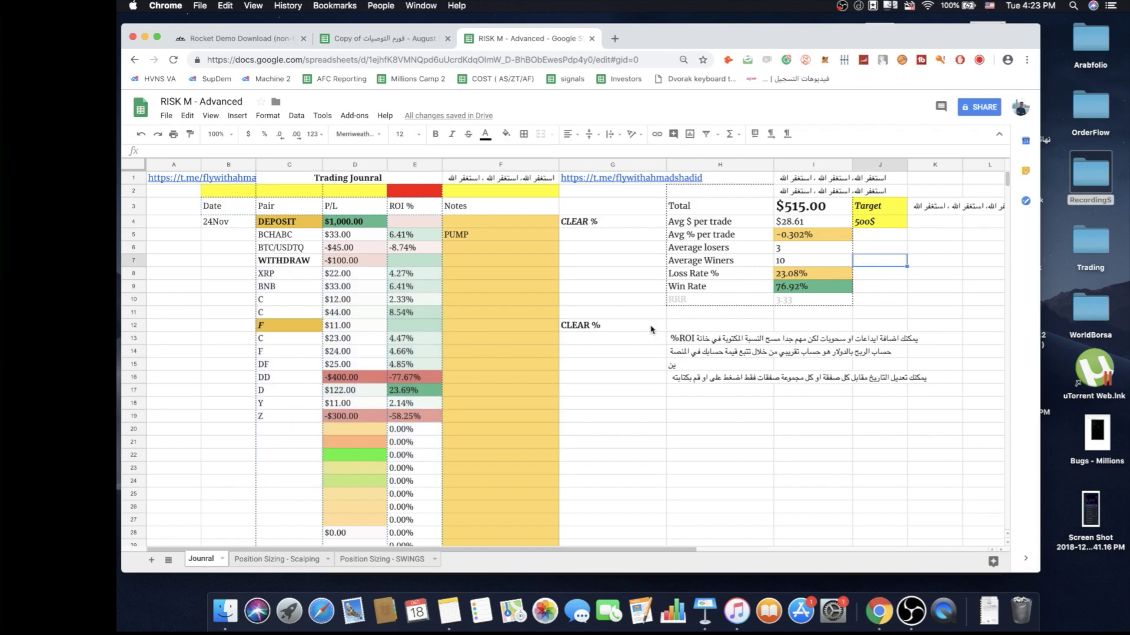
Compare the Loss Rate % and Win Rate cells and their formulas in the summary
left_click(517, 399)
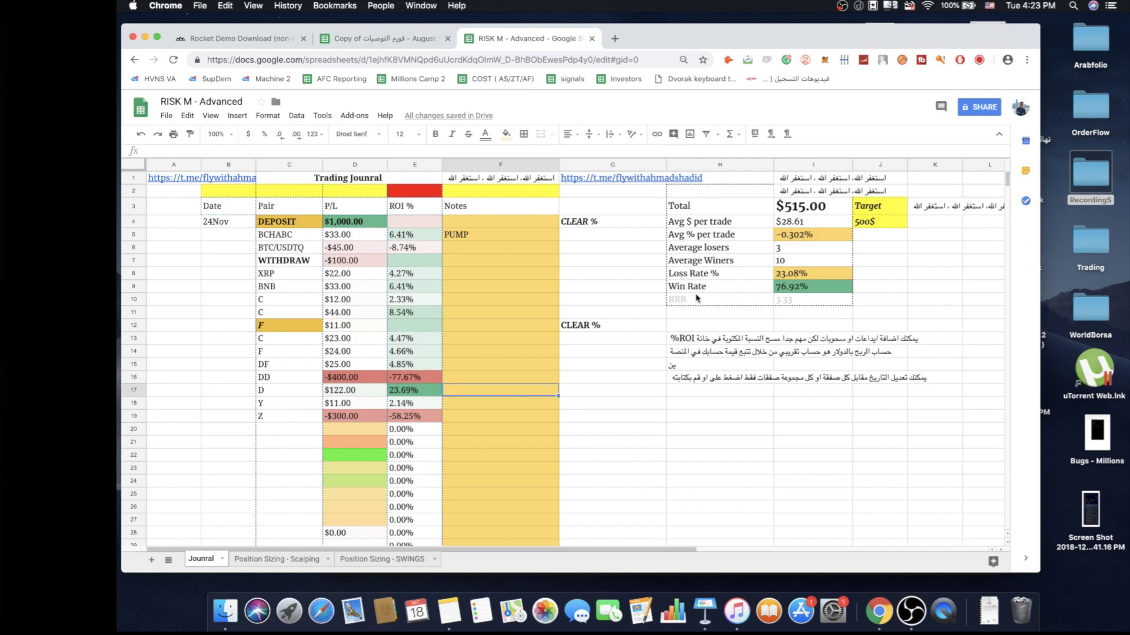
left_click(718, 288)
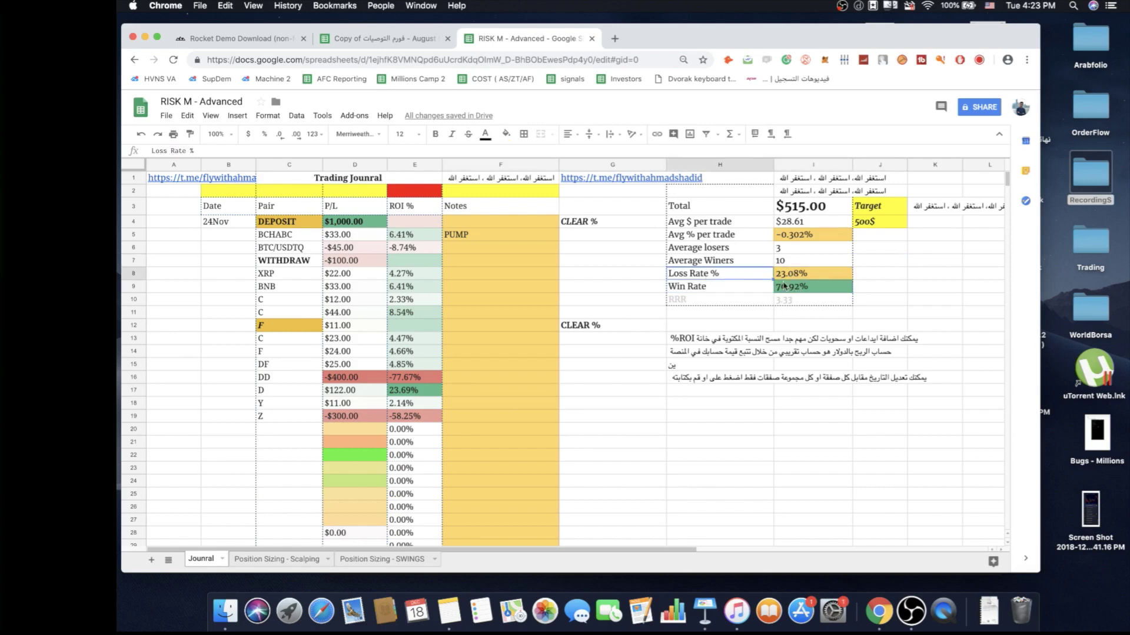
left_click(803, 277)
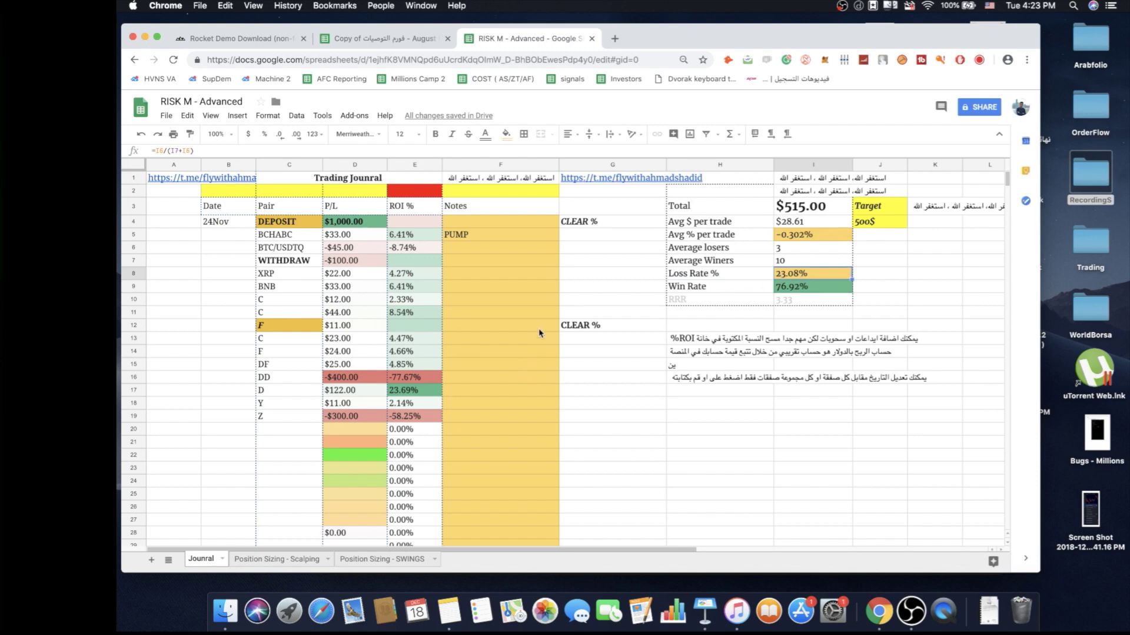
left_click(792, 289)
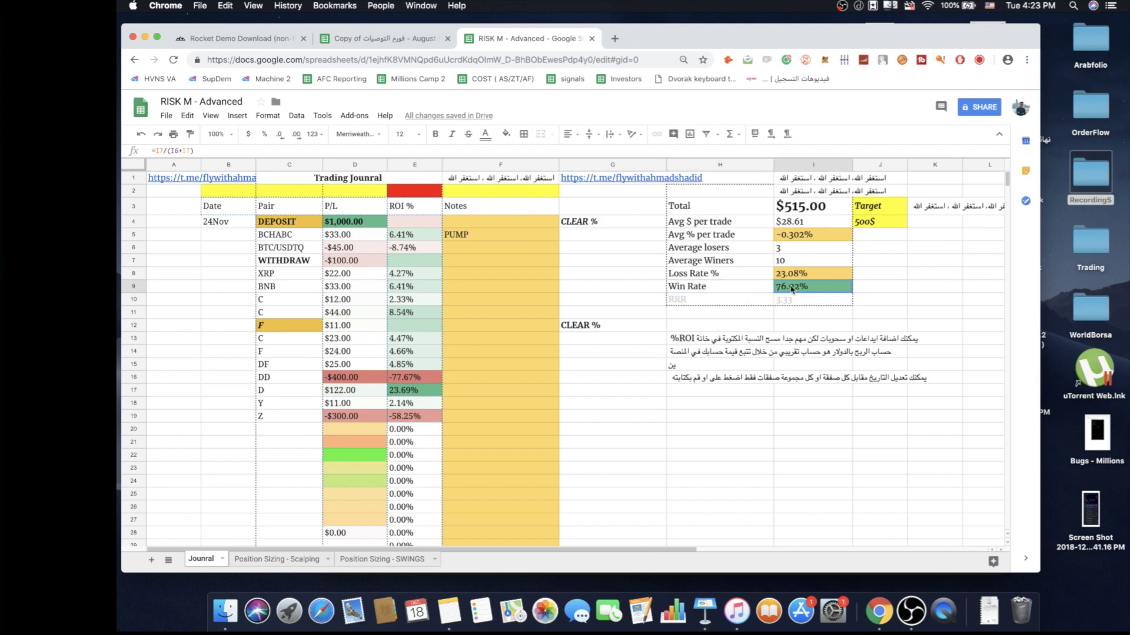
left_click(887, 288)
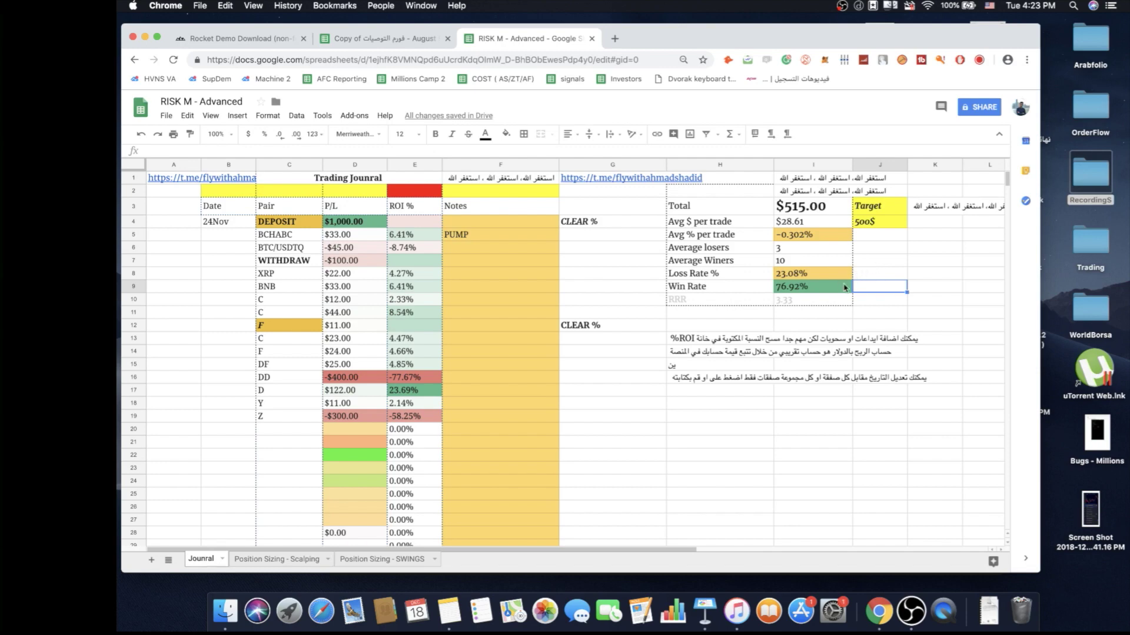
left_click(504, 419)
Clear the sample Pair and P/L entries in rows 5 to 21 of the Jounral sheet, keeping the deposit row
left_click(268, 560)
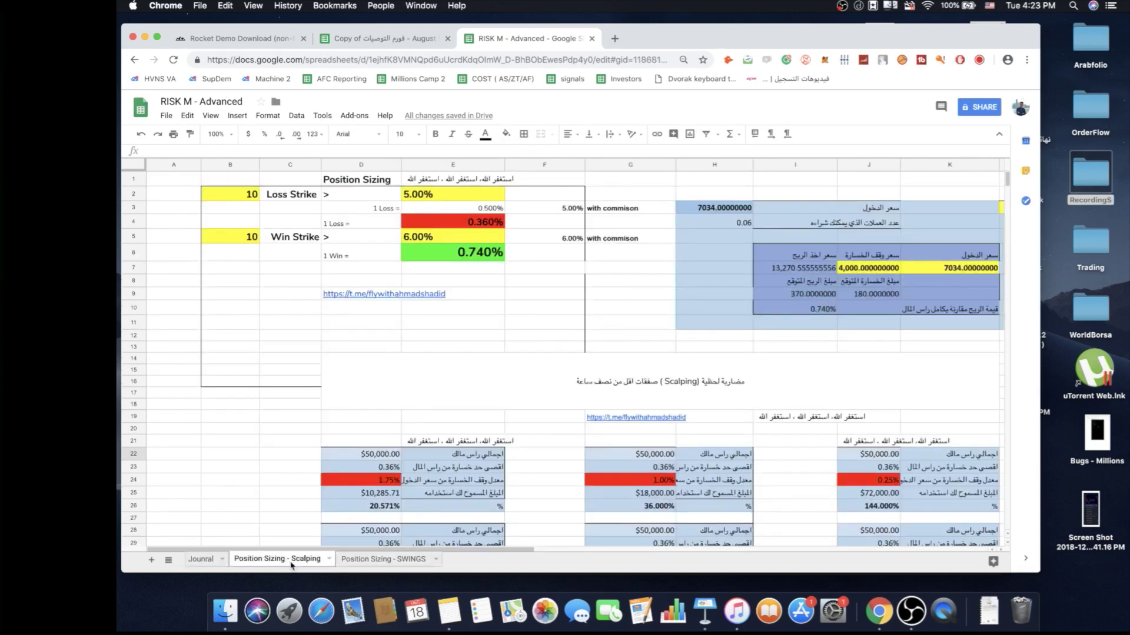
left_click(186, 559)
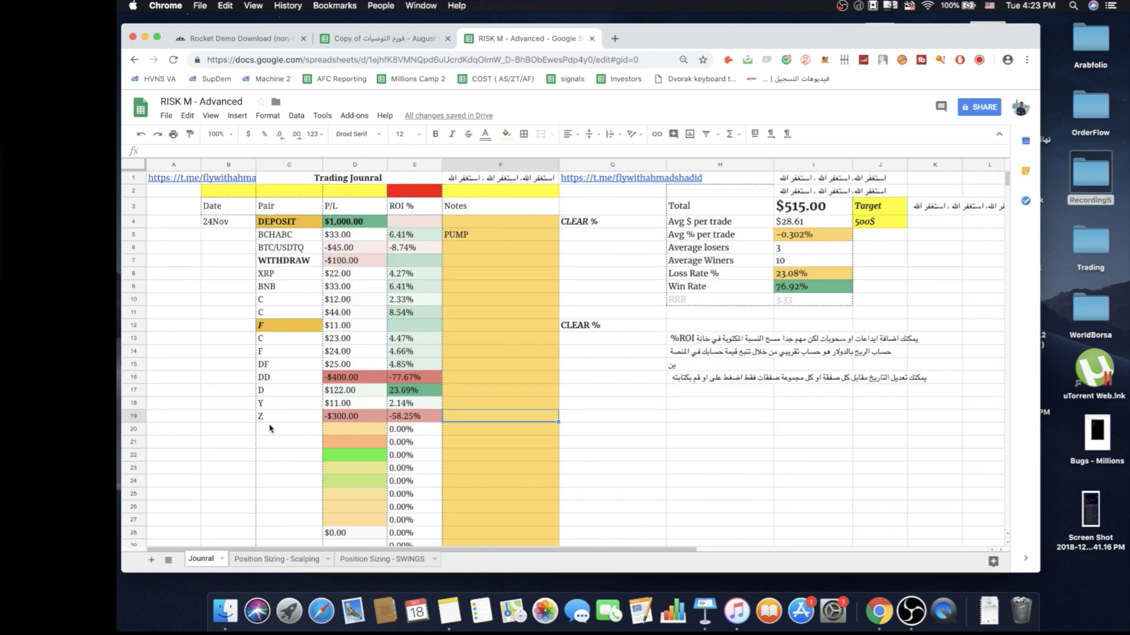
left_click(266, 377)
left_click(273, 248)
left_click_drag(274, 234, 375, 440)
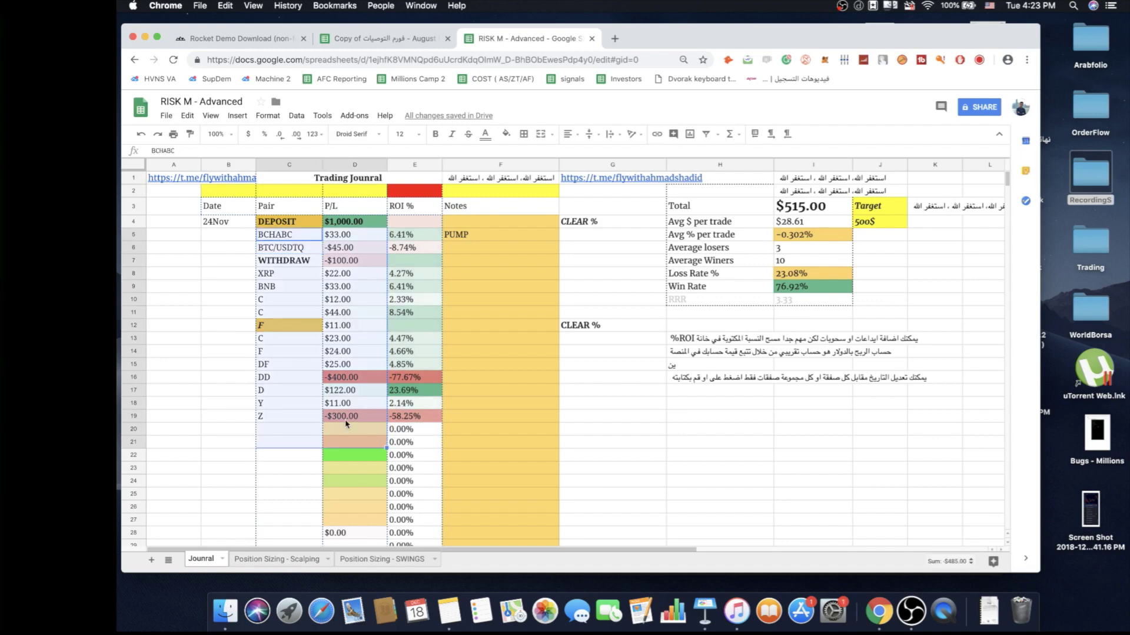
key("Delete")
left_click_drag(500, 391, 807, 340)
left_click(723, 413)
left_click(832, 484)
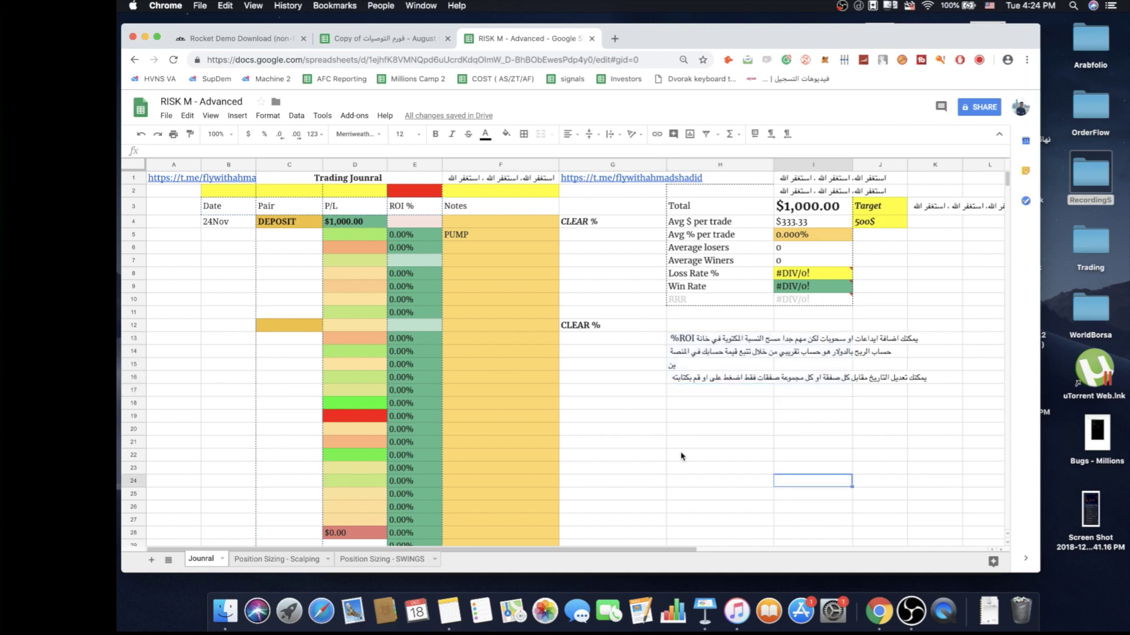
left_click(828, 429)
Compare the trade-duration descriptions on the Position Sizing - Scalping and Position Sizing - SWINGS sheets, finishing on the Scalping sheet
left_click(294, 560)
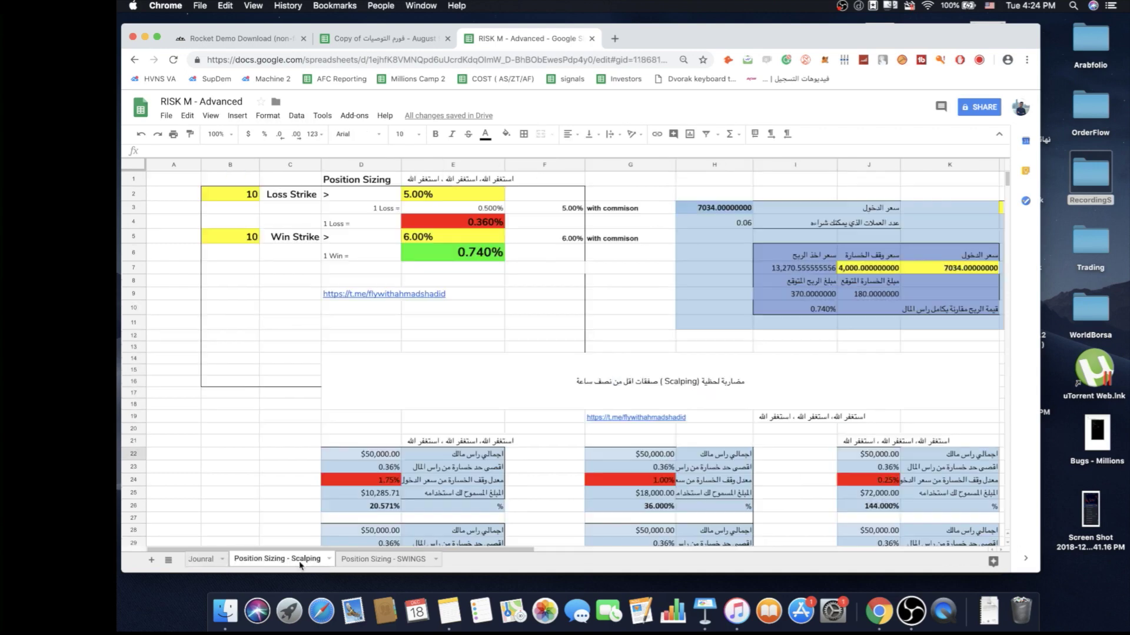
left_click(386, 386)
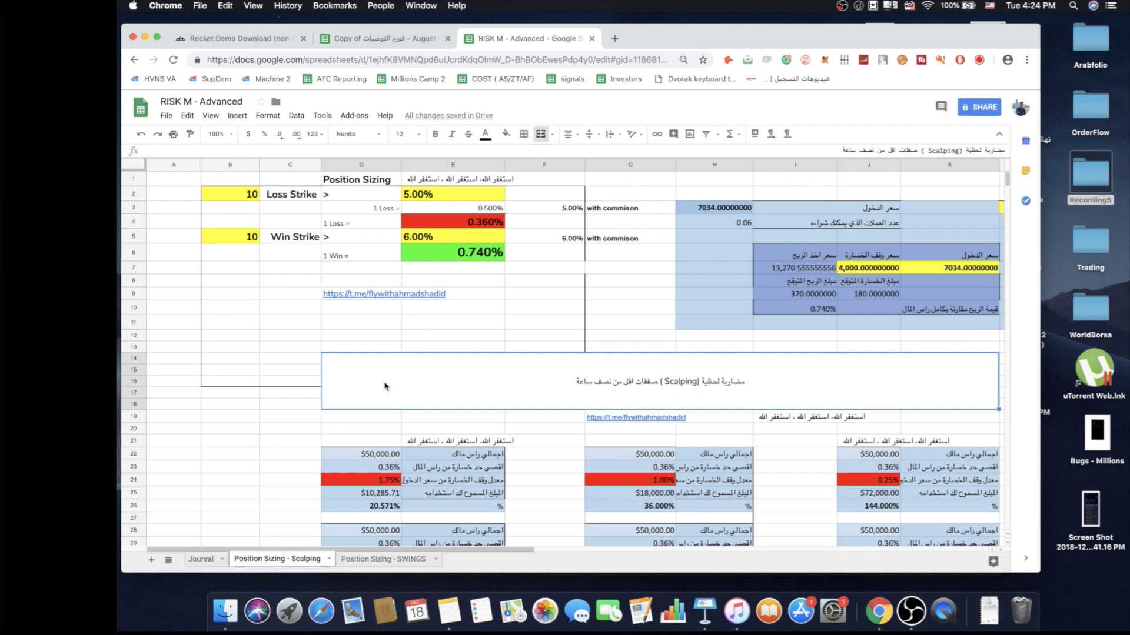
double_click(651, 385)
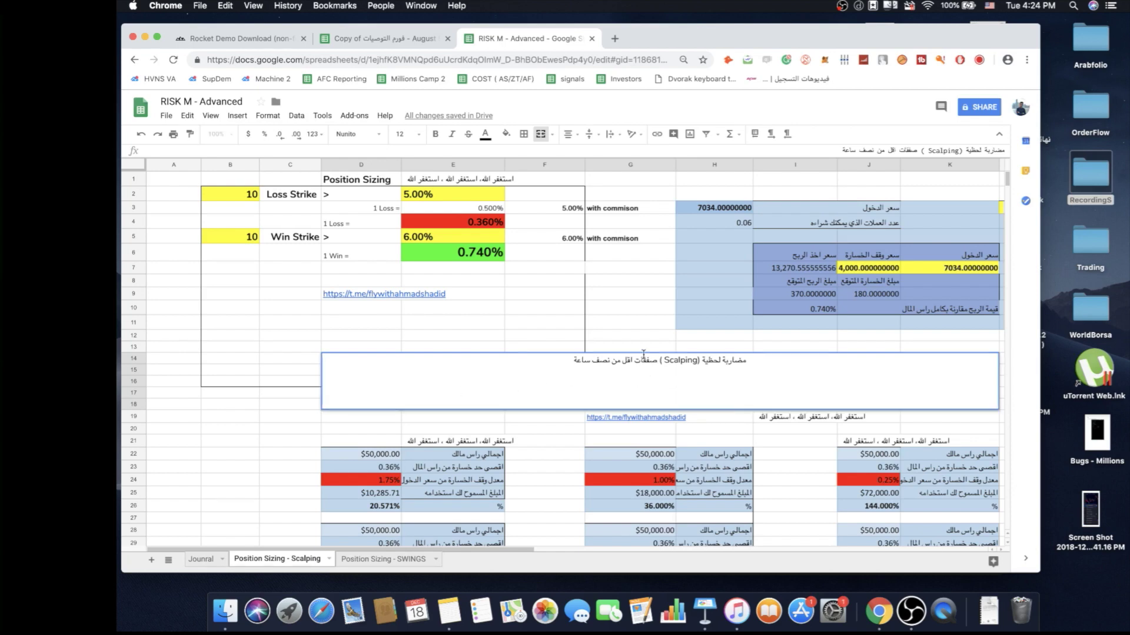
left_click(261, 467)
left_click(385, 559)
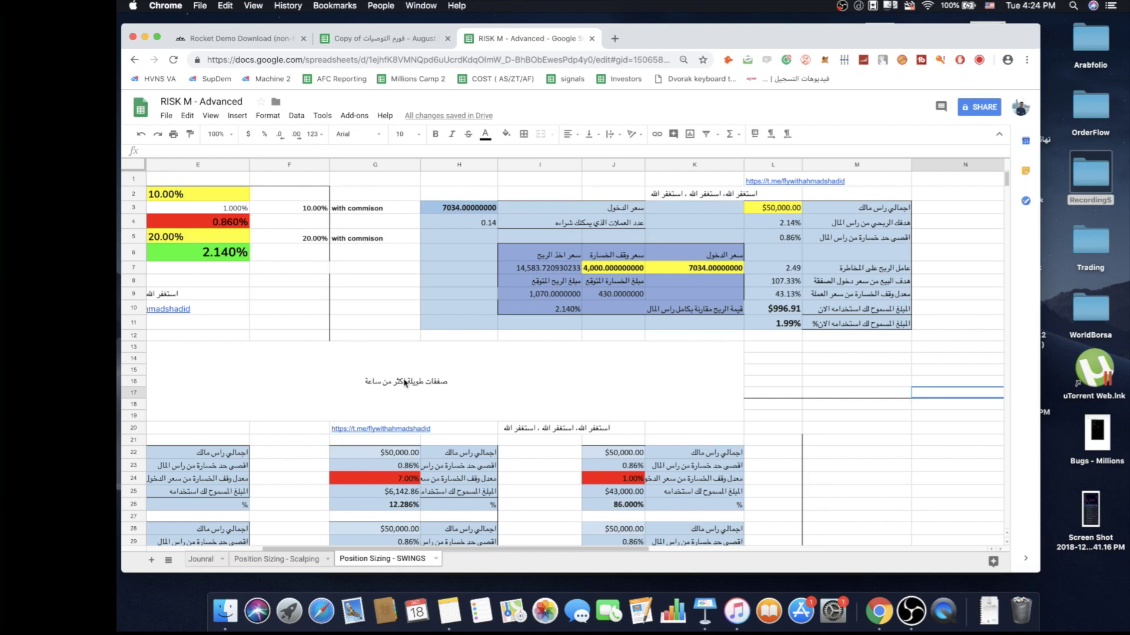
left_click(287, 560)
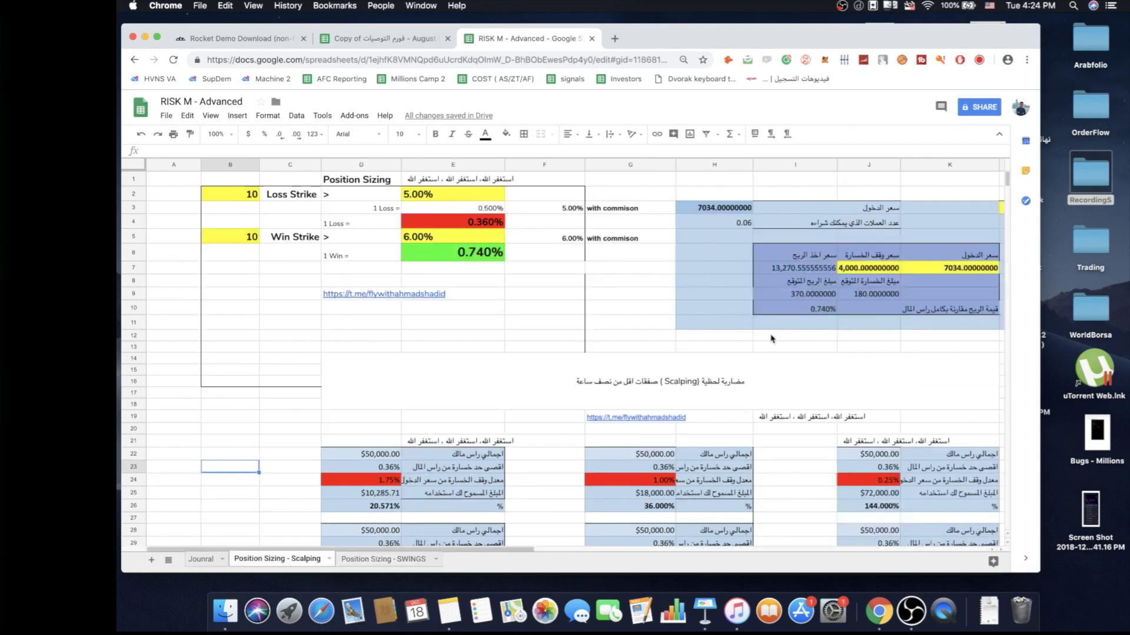
Look over the Scalping sheet's layout, including the strike settings, the entry and stop-loss calculator and the tables beneath
scroll(772, 345, "down", 4)
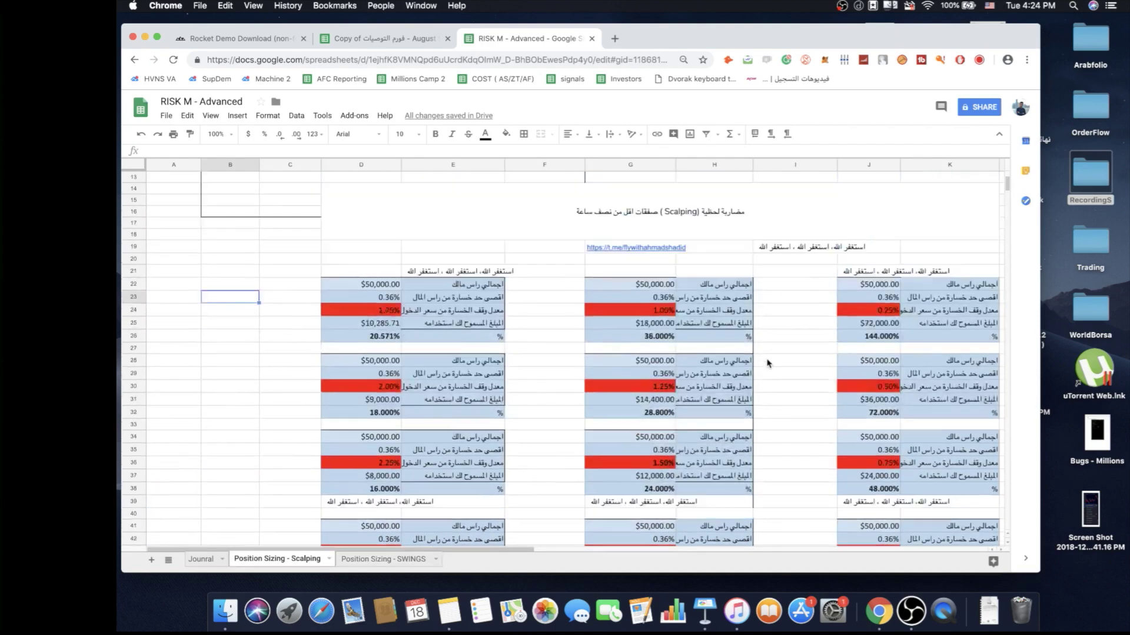
scroll(769, 365, "down", 5)
scroll(769, 365, "up", 10)
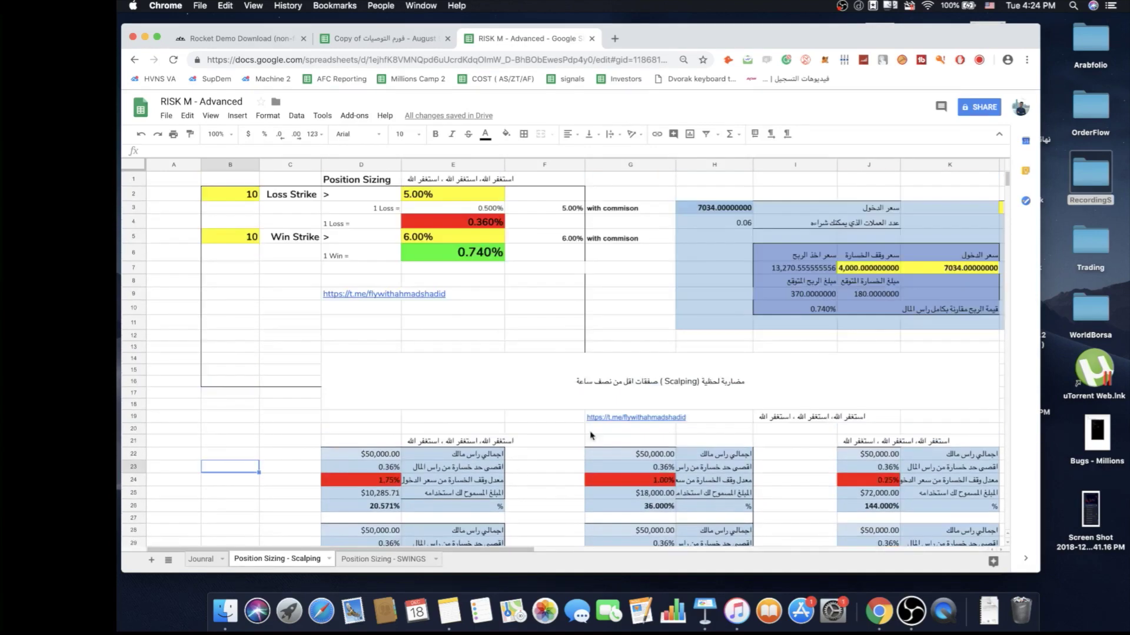
scroll(592, 436, "right", 3)
scroll(589, 412, "left", 2)
scroll(588, 412, "down", 2)
scroll(588, 382, "down", 3)
scroll(593, 381, "up", 6)
left_click(311, 350)
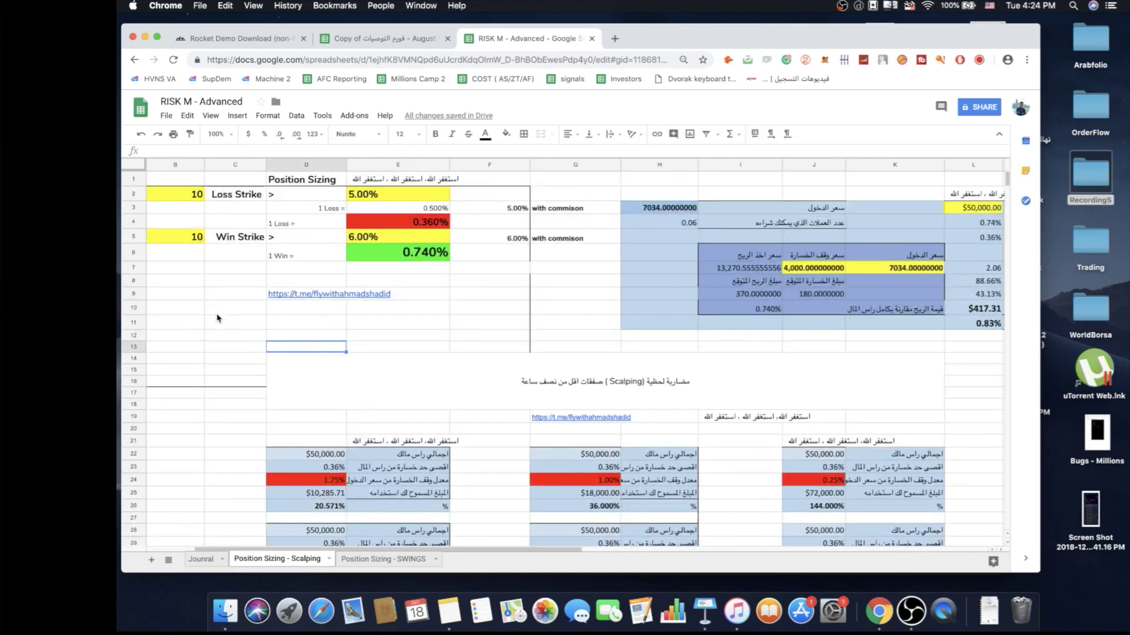
left_click(213, 320)
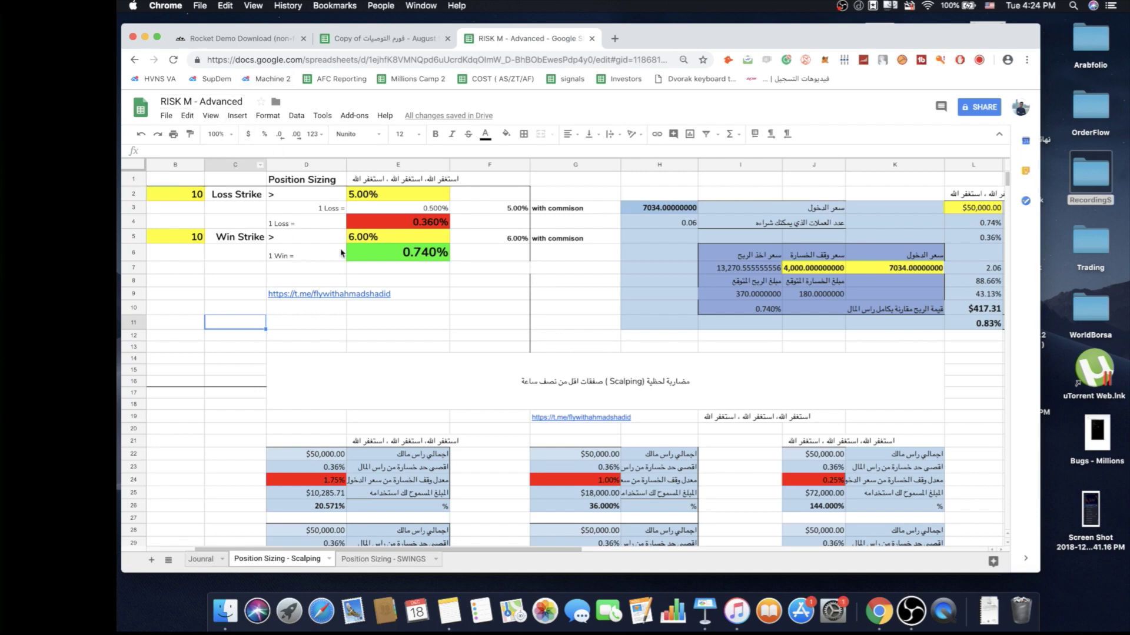
Examine the scalping tables that list the allowed amount for each stop-loss rate, from row 22 down to row 57
scroll(565, 461, "down", 1)
scroll(565, 461, "down", 10)
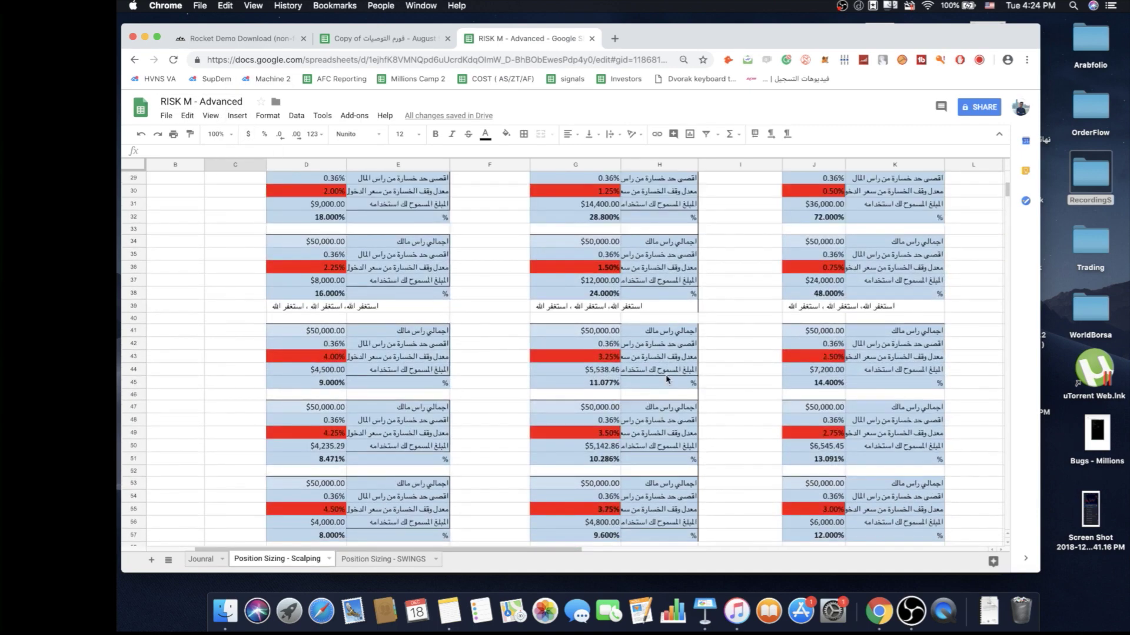
scroll(771, 323, "up", 5)
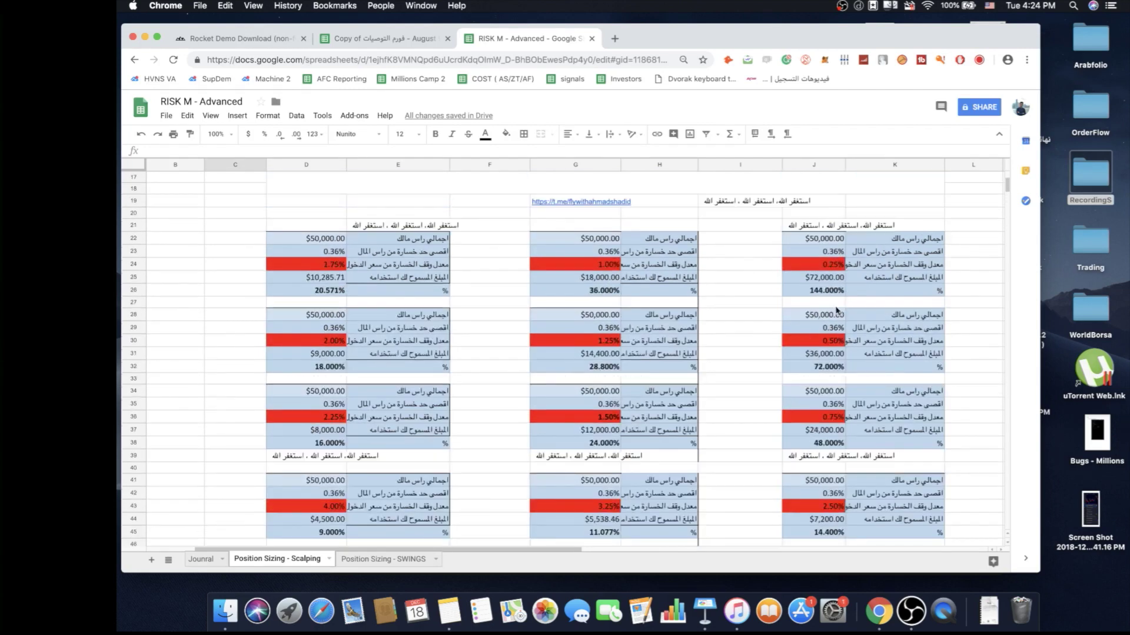
scroll(842, 309, "down", 1)
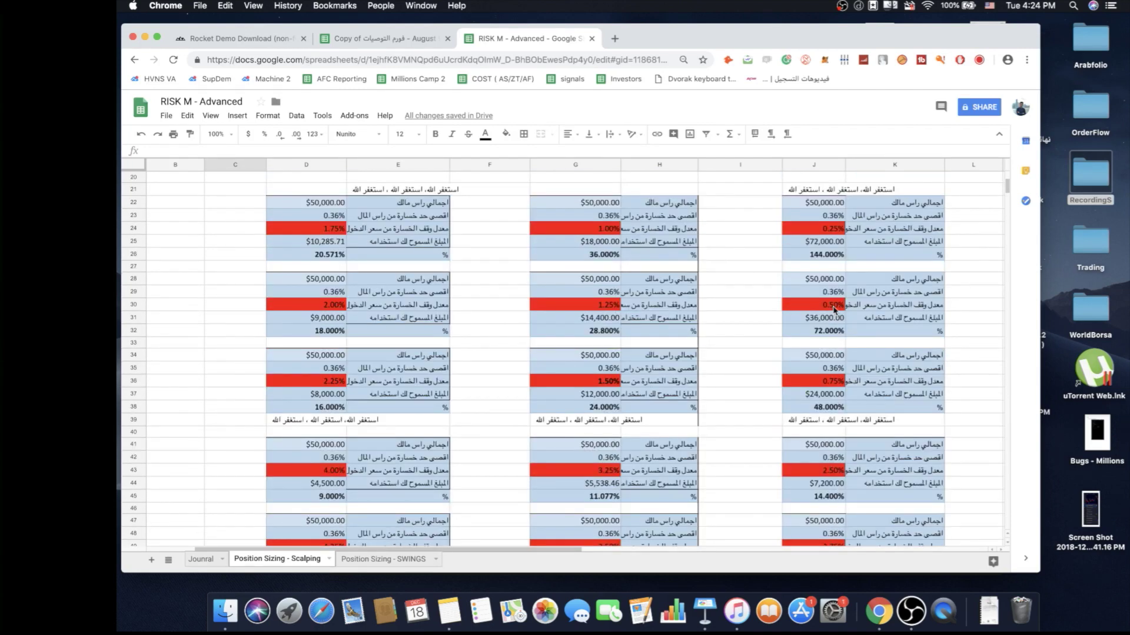
scroll(834, 309, "up", 7)
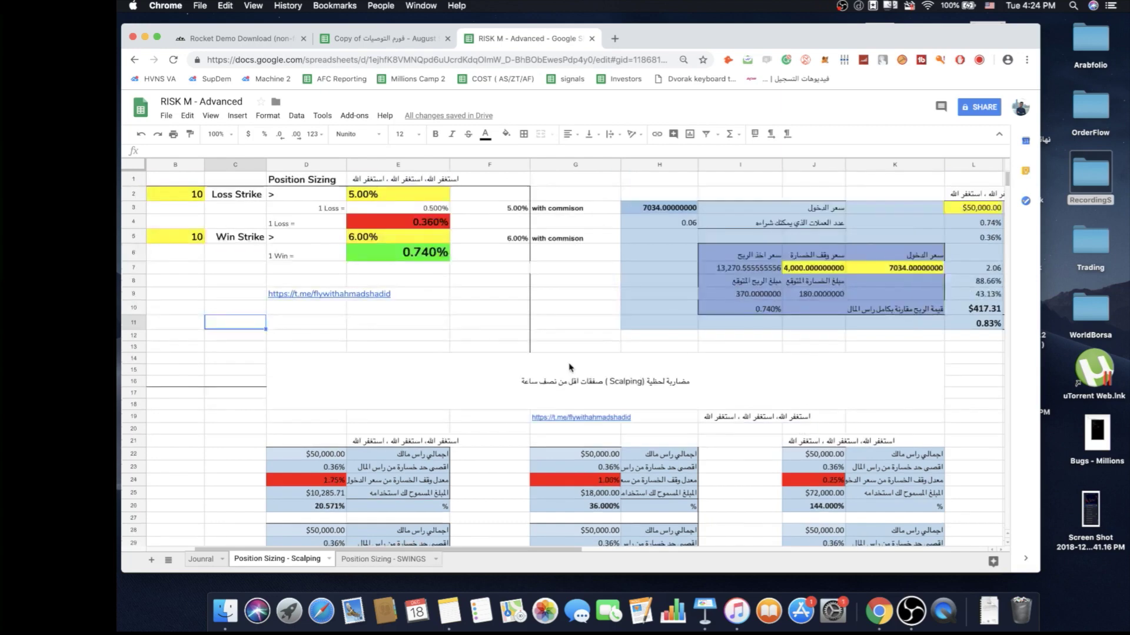
left_click(442, 347)
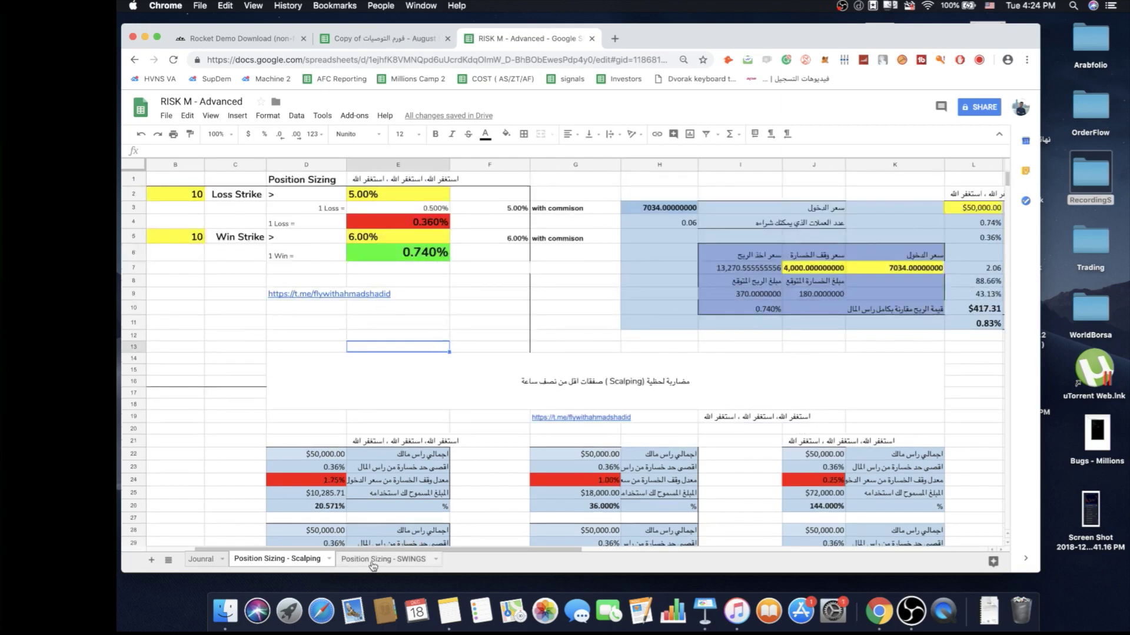
left_click(236, 347)
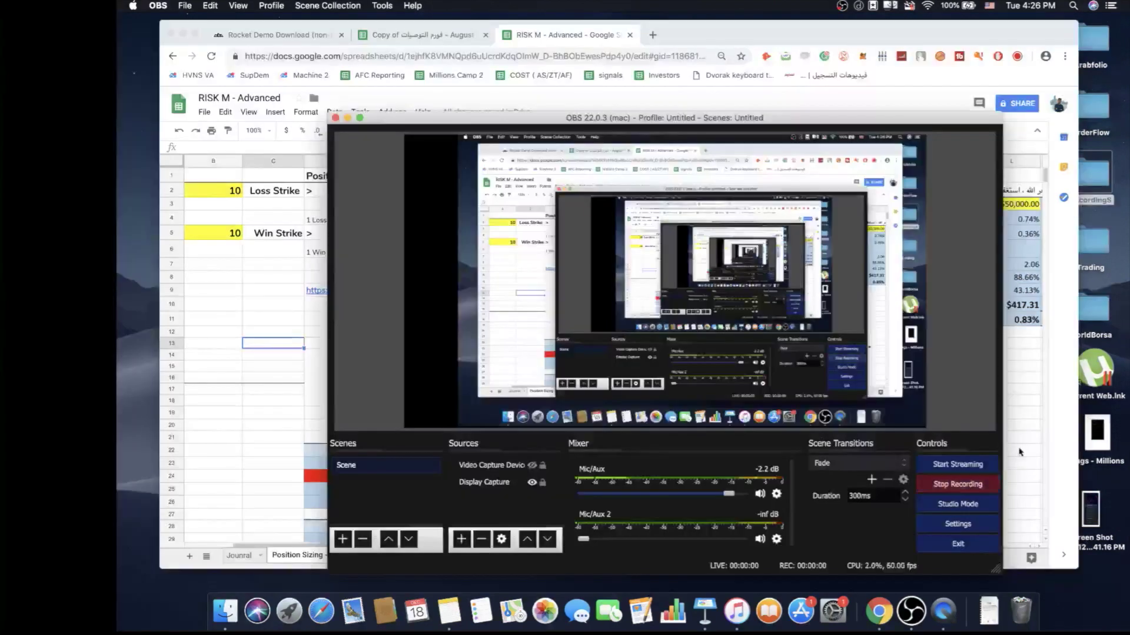
Enlarge the Scalping sheet's page by two browser zoom levels
key("super+Tab")
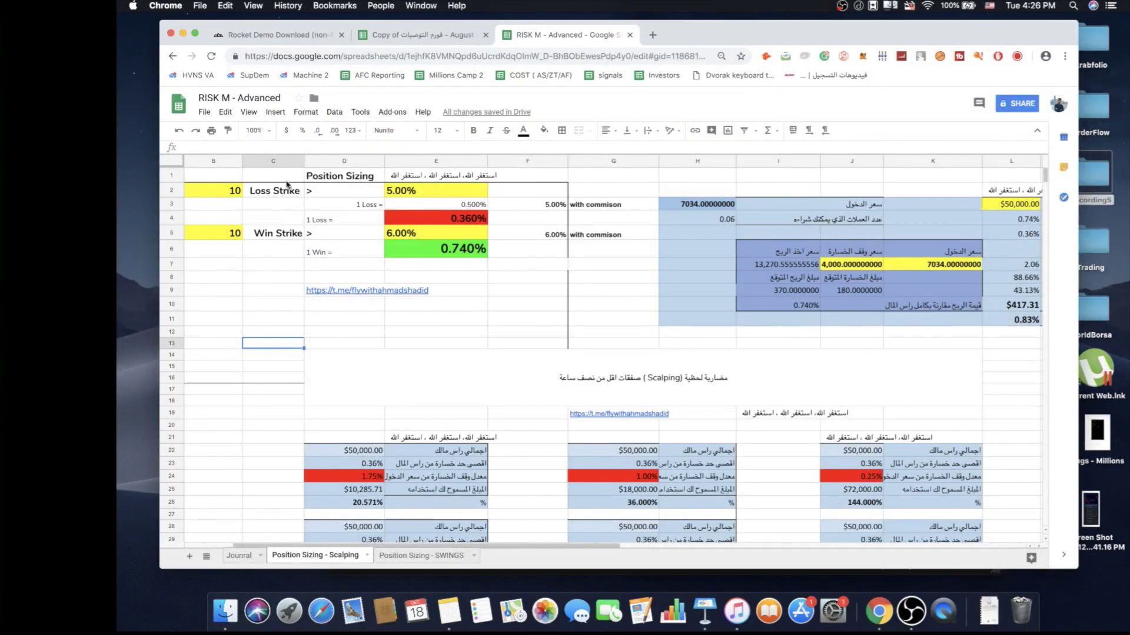
left_click(234, 217)
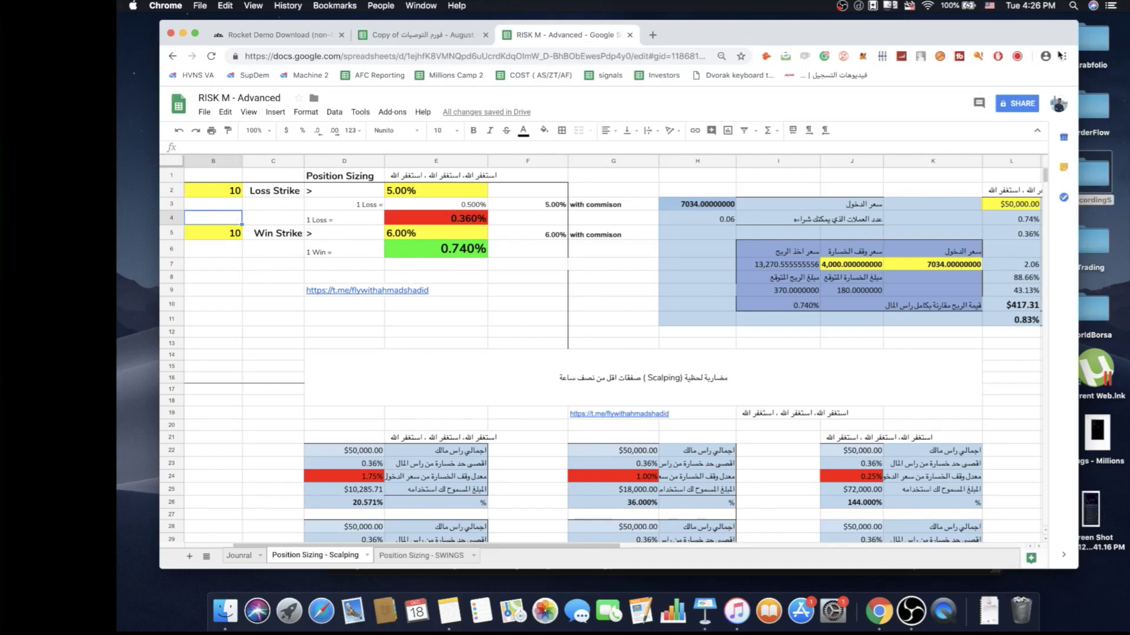
left_click(1064, 56)
left_click(1030, 190)
left_click(1031, 189)
left_click(571, 340)
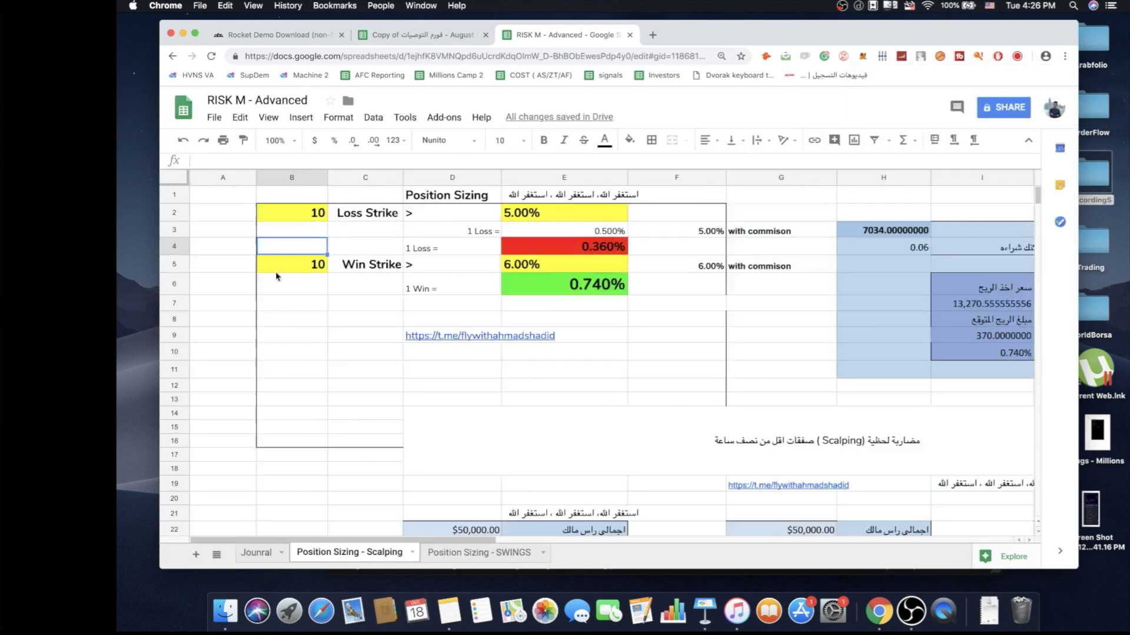
Inspect the Position Sizing block with the Loss Strike and Win Strike counts and their percentages
left_click(362, 369)
left_click(453, 198)
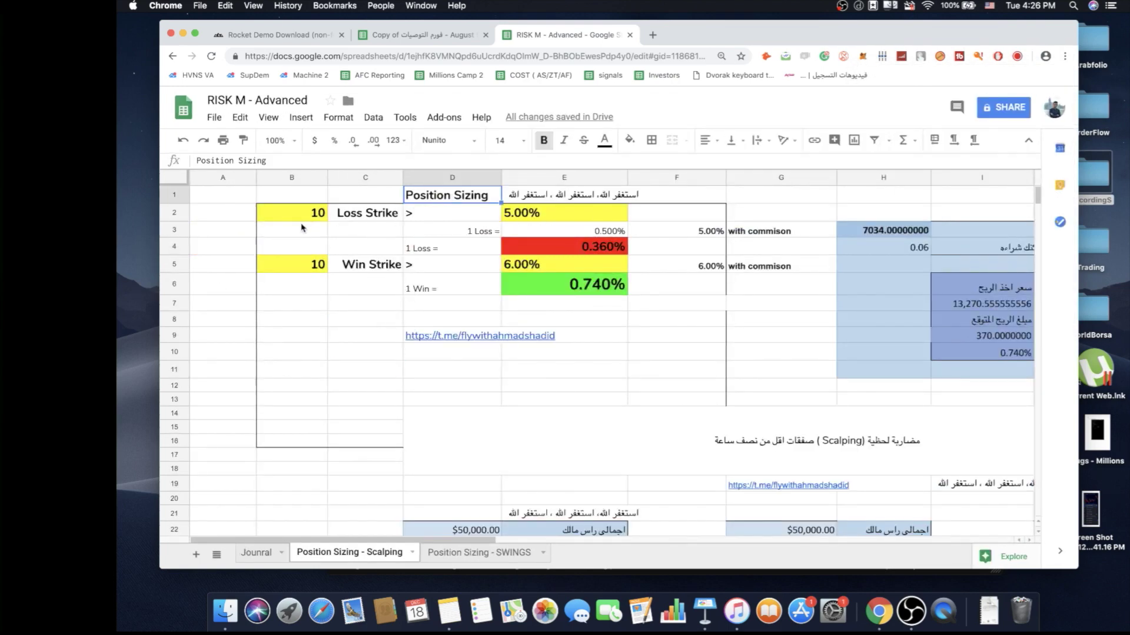
left_click(299, 233)
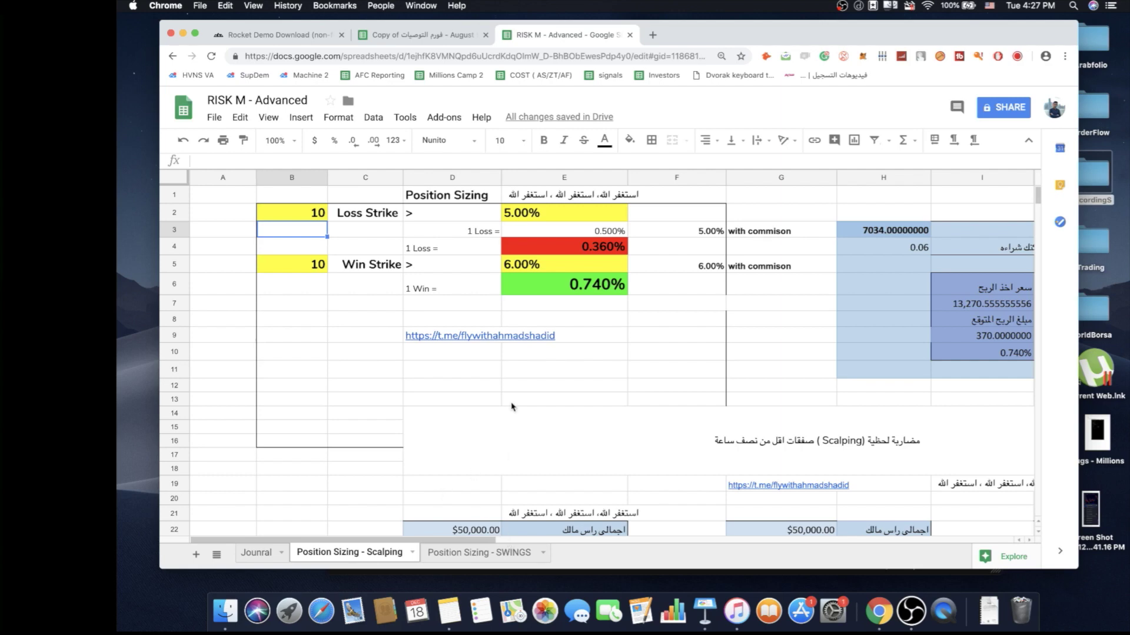
left_click(539, 217)
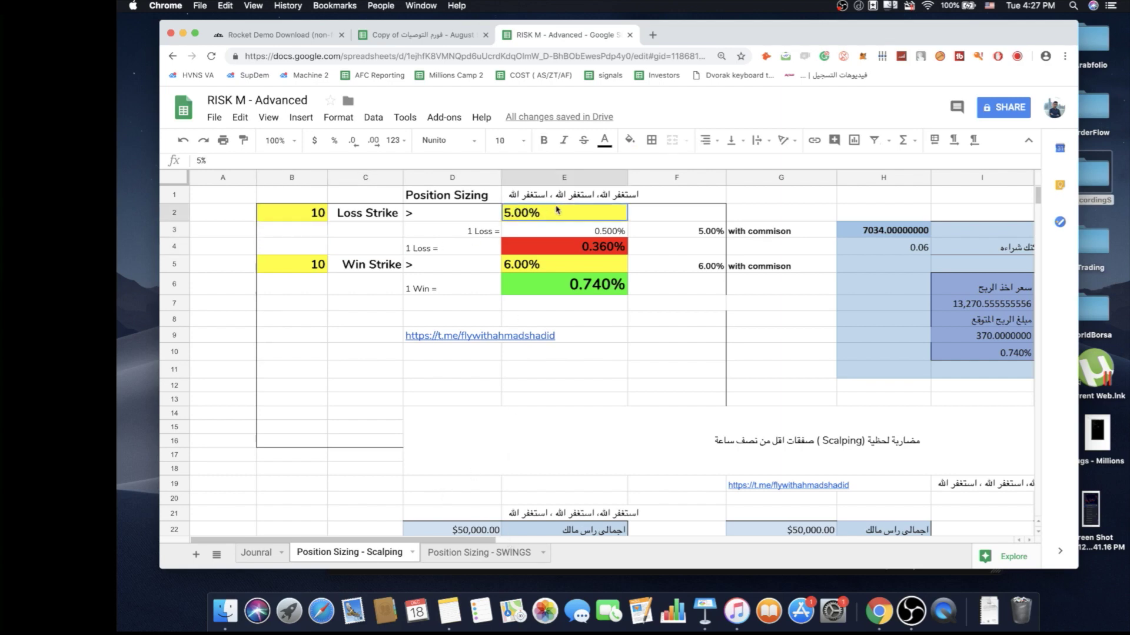
left_click(310, 308)
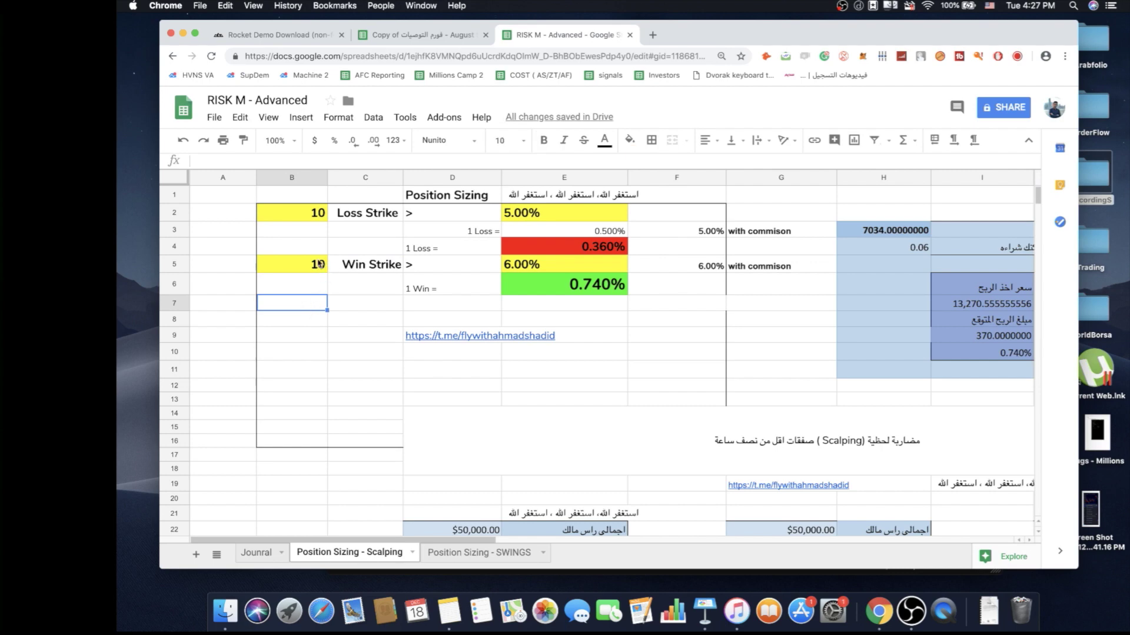
left_click(356, 302)
left_click(436, 272)
left_click(355, 315)
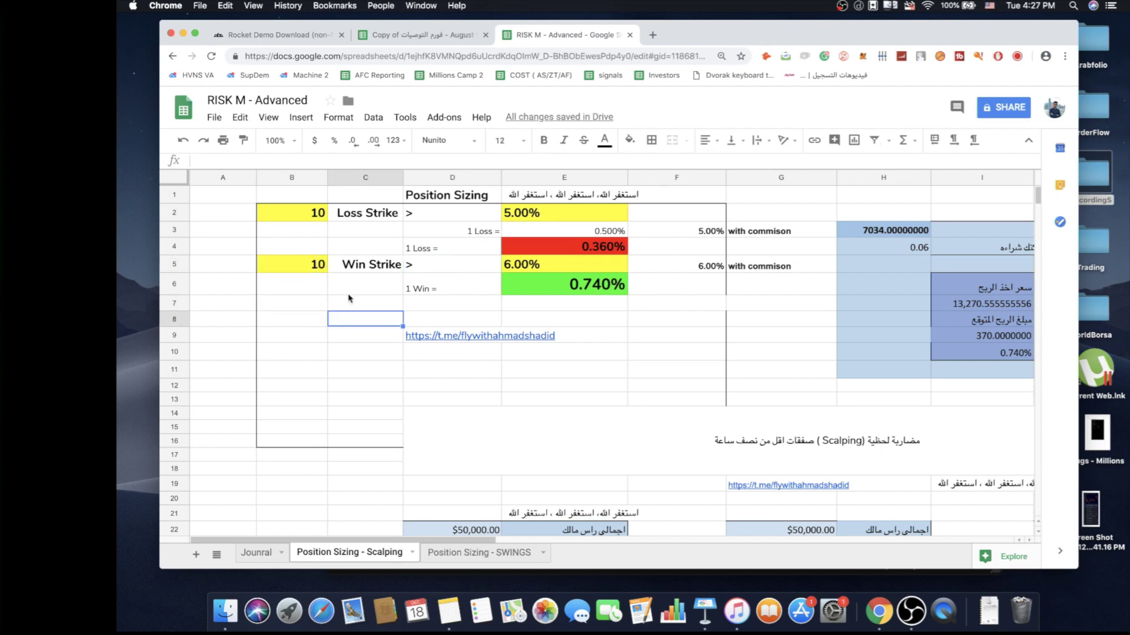
Review the Loss Strike count and the loss and win percentages in the Position Sizing block
left_click(531, 265)
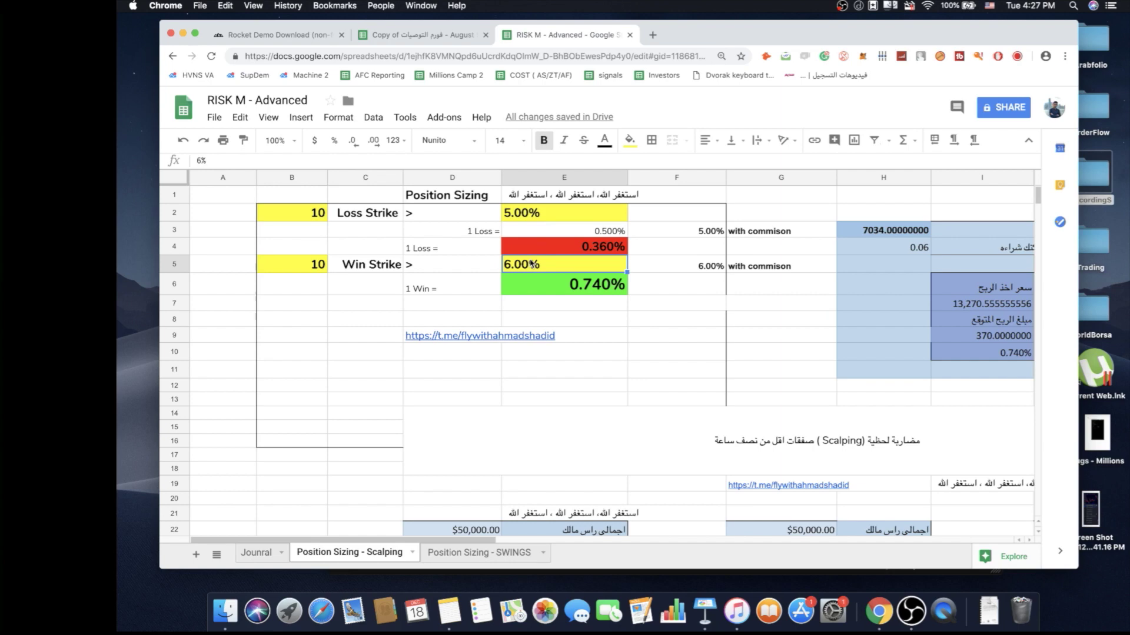
left_click(647, 336)
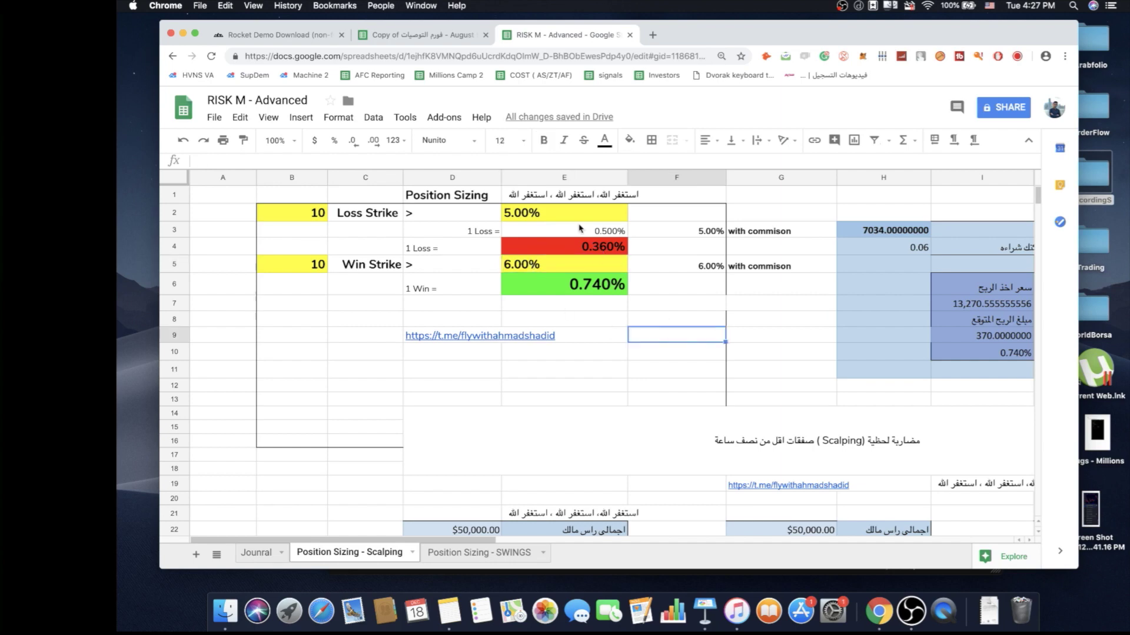
key("Up")
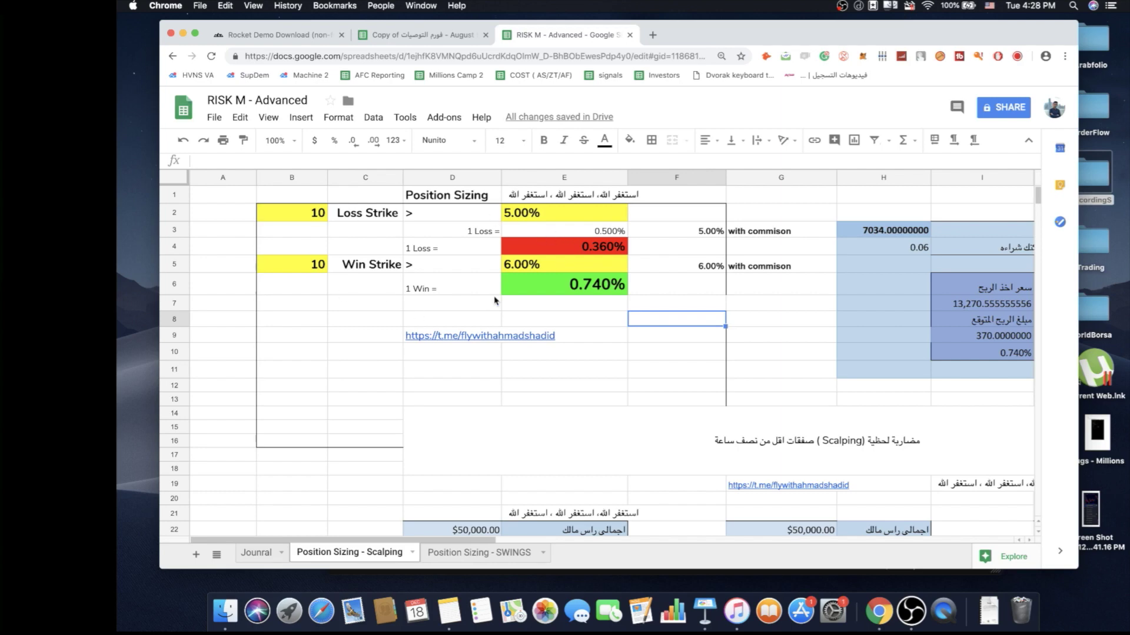
left_click(305, 237)
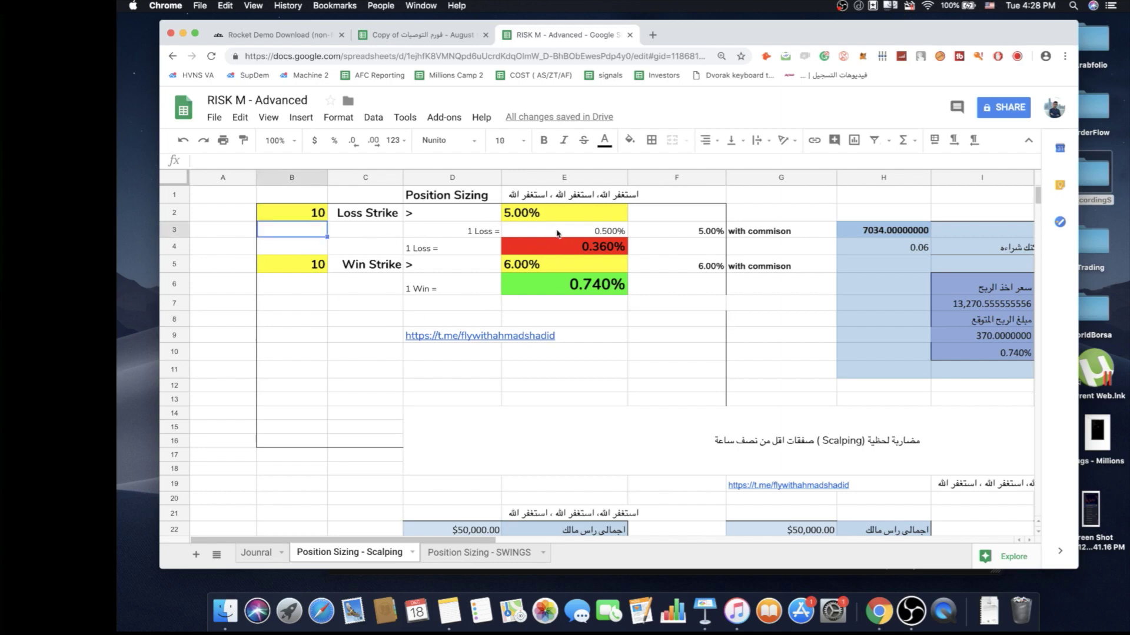
left_click(518, 213)
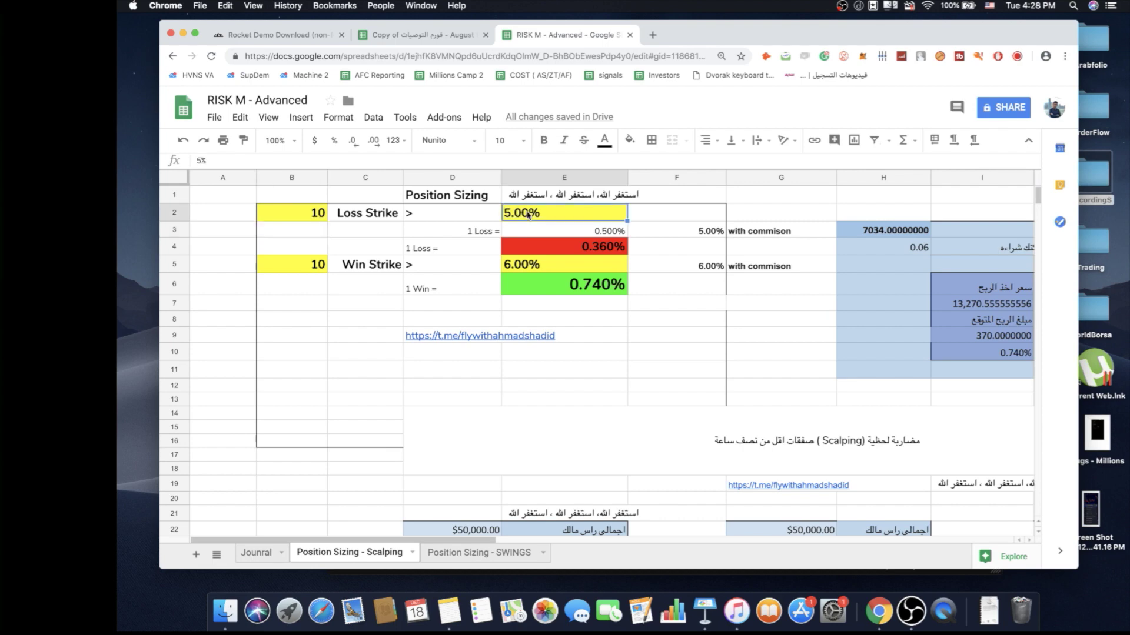
left_click(309, 321)
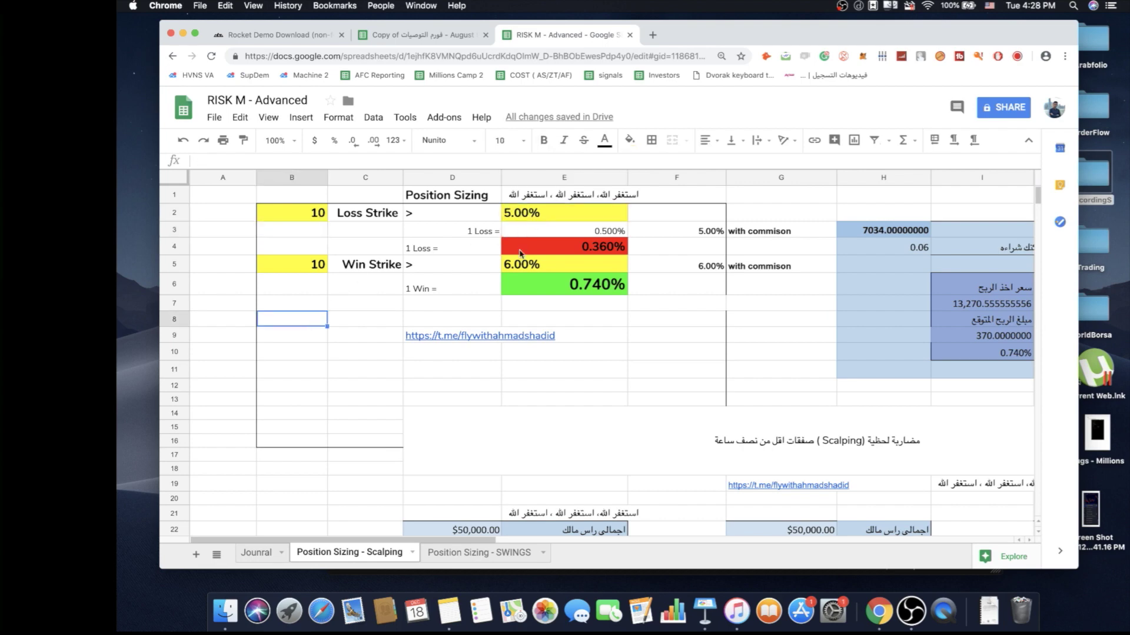
left_click(420, 235)
left_click(347, 241)
left_click(438, 257)
left_click(362, 253)
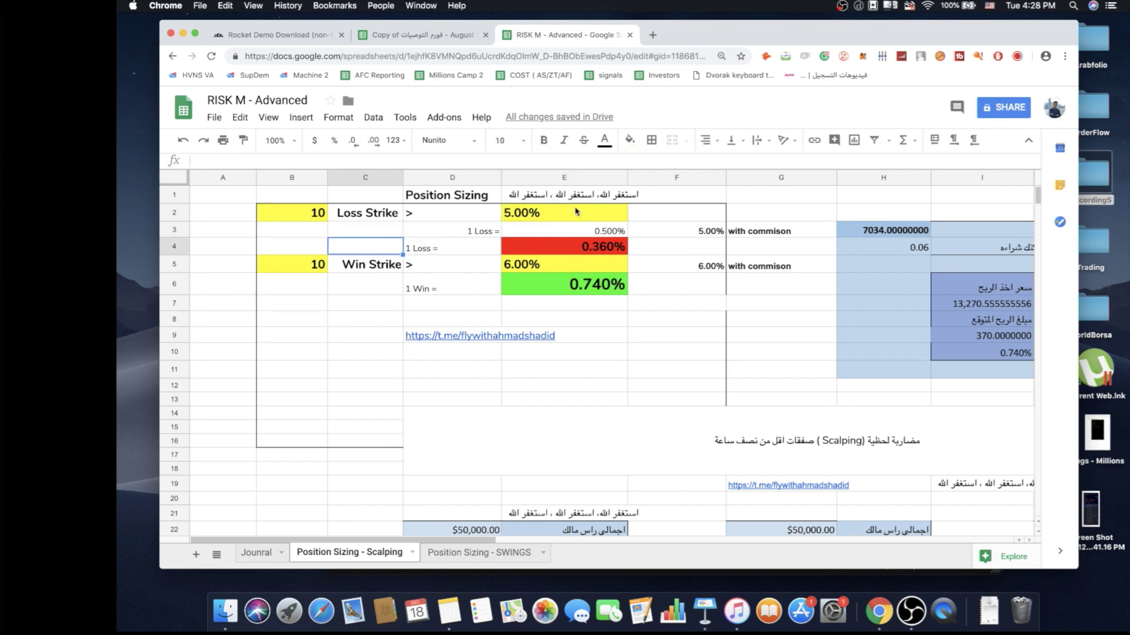
left_click(303, 217)
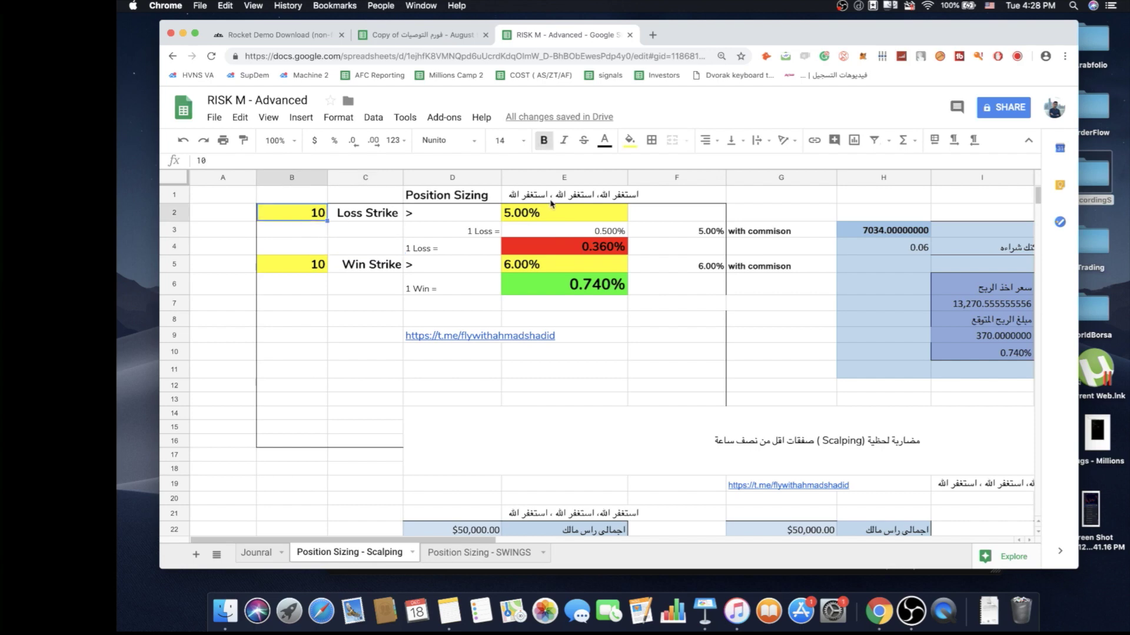
left_click(550, 215)
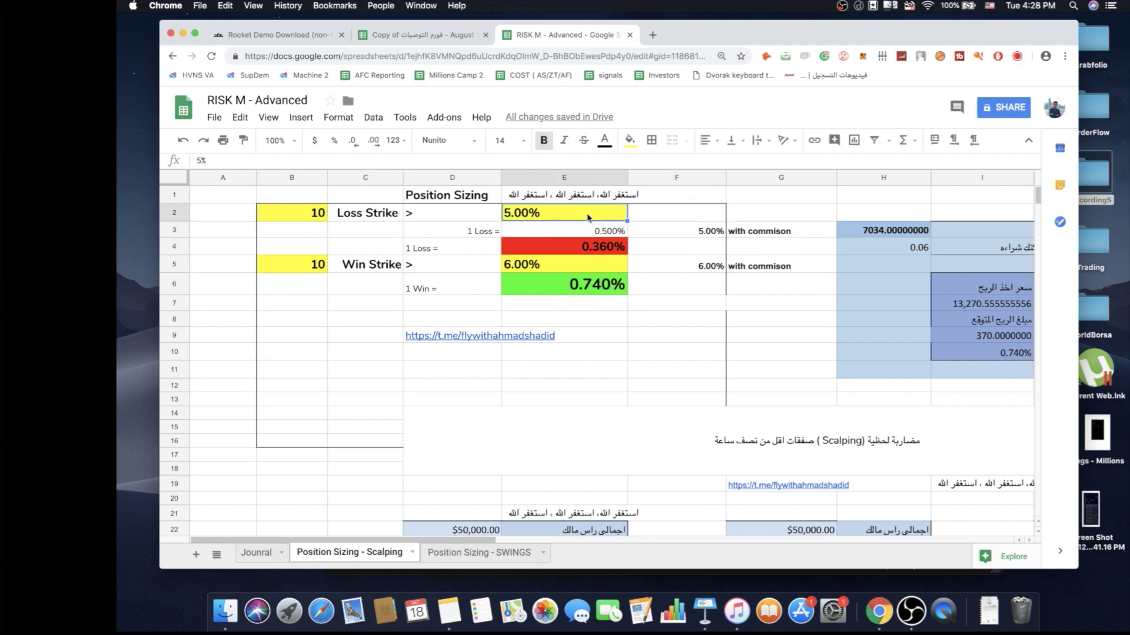
Inspect the formula behind the red 1 Loss percentage in cell E4, especially its commission term
left_click(586, 234)
left_click(579, 246)
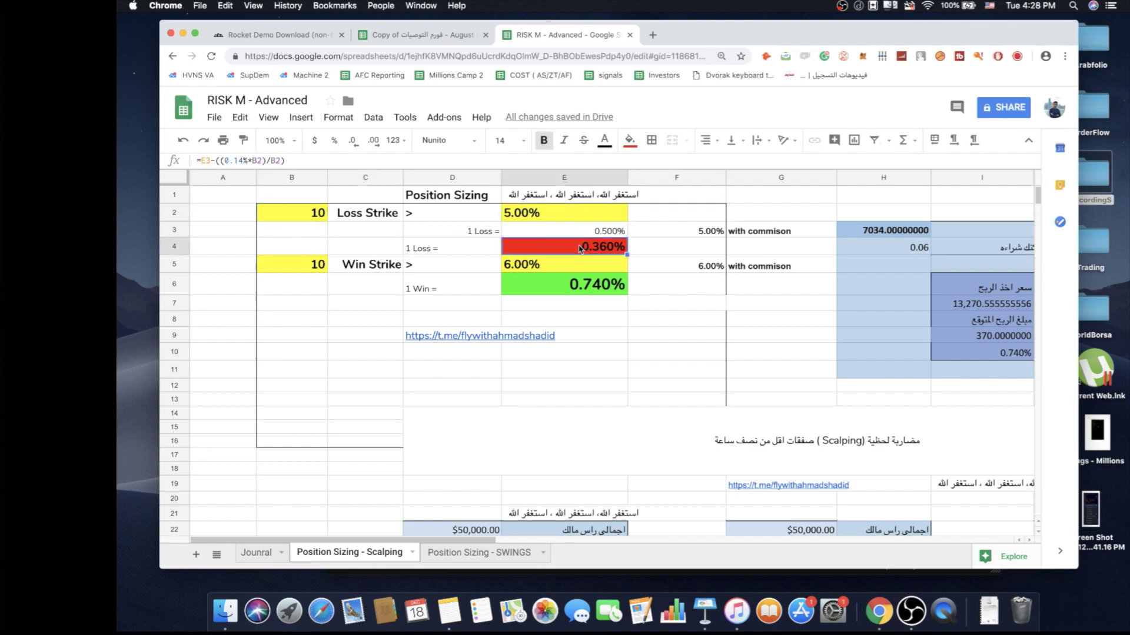
double_click(565, 253)
left_click_drag(531, 249, 550, 248)
key("Escape")
left_click(395, 304)
left_click(565, 252)
Examine the commission-adjusted 1 Loss row, comparing its label in D4 with the percentage in E4
left_click(351, 241)
left_click(304, 246)
left_click(474, 258)
left_click(563, 243)
left_click(700, 398)
left_click(434, 247)
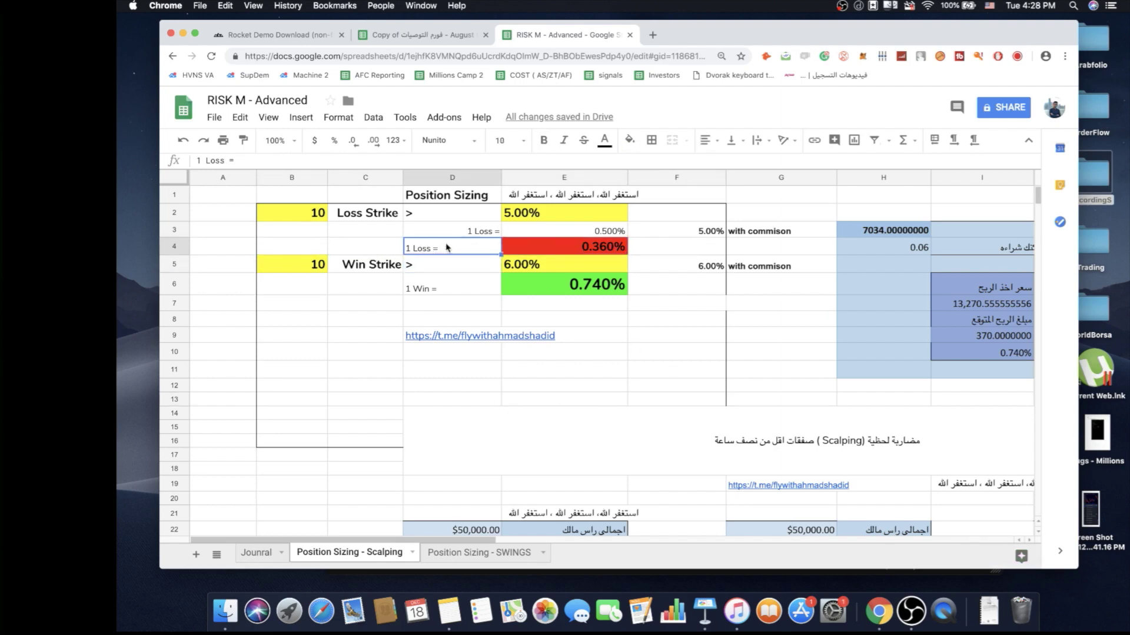
left_click(568, 253)
left_click(439, 253)
left_click(570, 249)
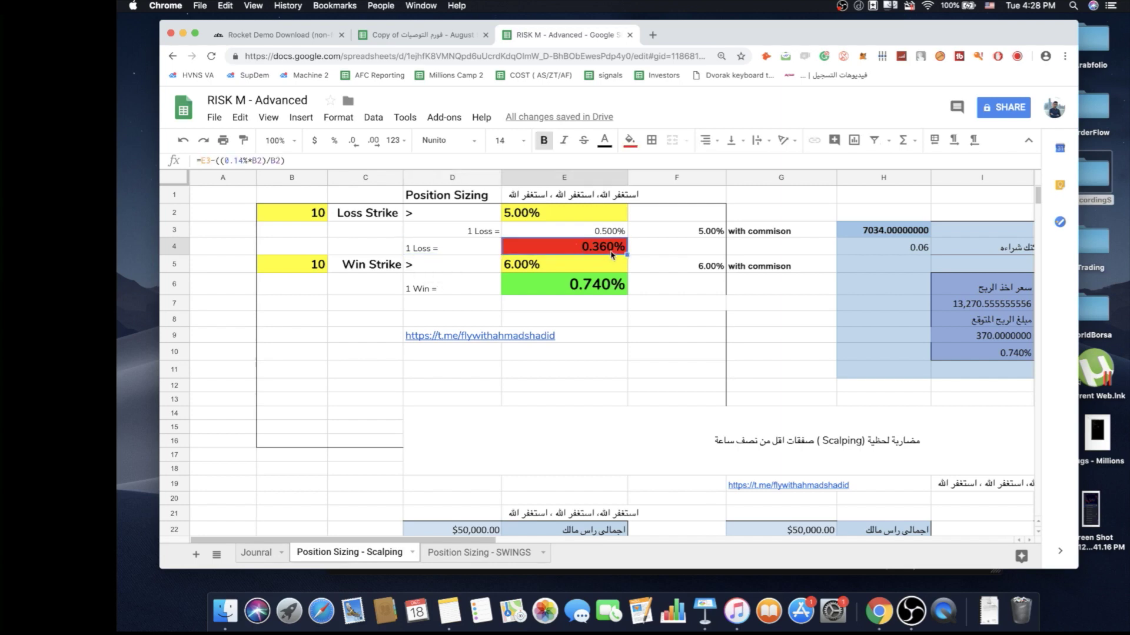
left_click(664, 322)
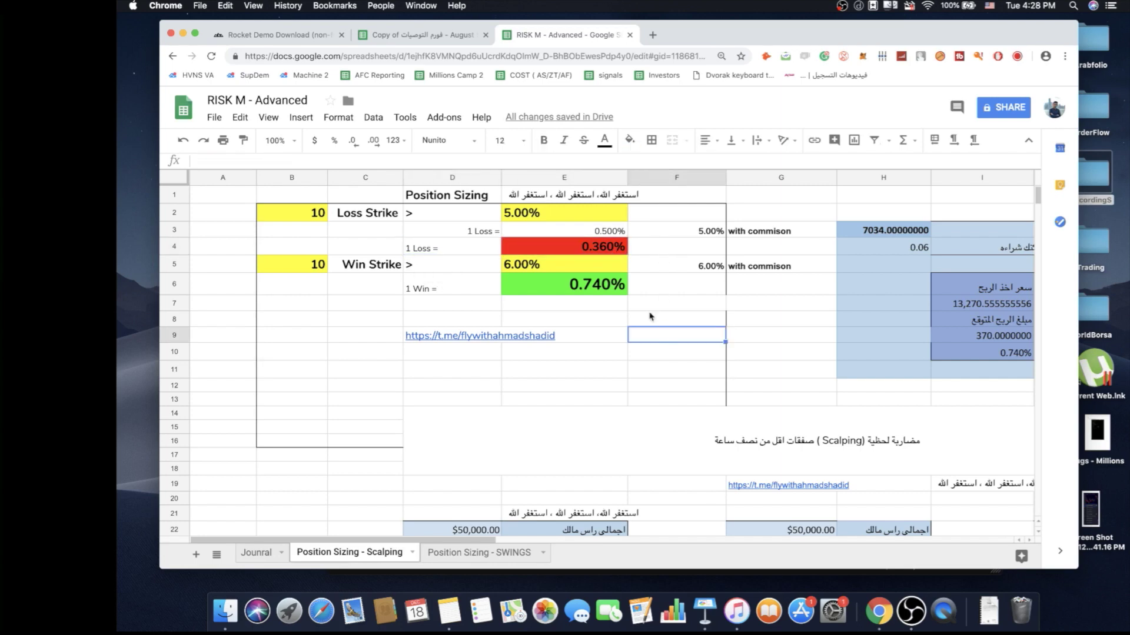
left_click(551, 253)
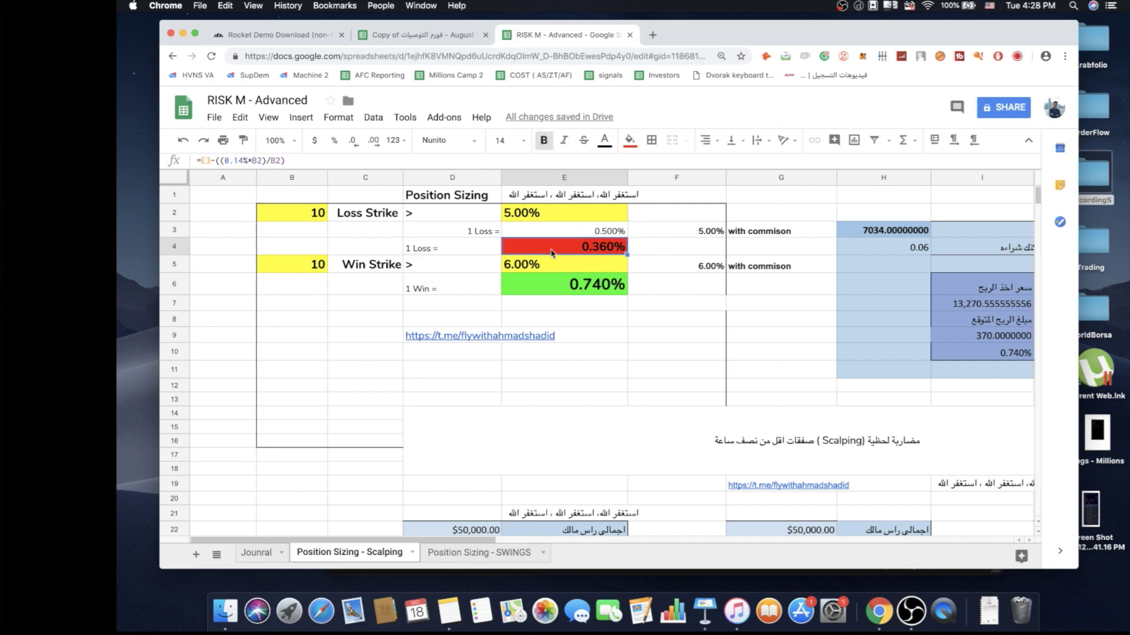
left_click(473, 247)
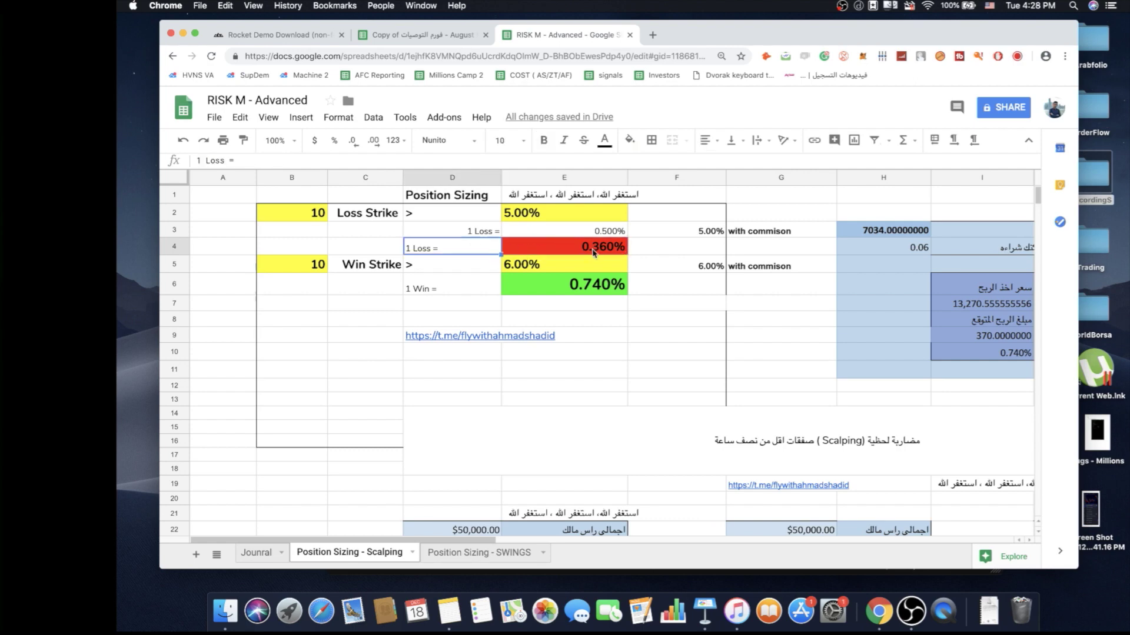
Examine the Win Strike rows and the commission term in the 1 Win formula in cell E6
left_click(680, 304)
left_click(382, 270)
left_click(471, 270)
left_click(457, 287)
left_click(340, 292)
left_click(485, 291)
left_click(571, 290)
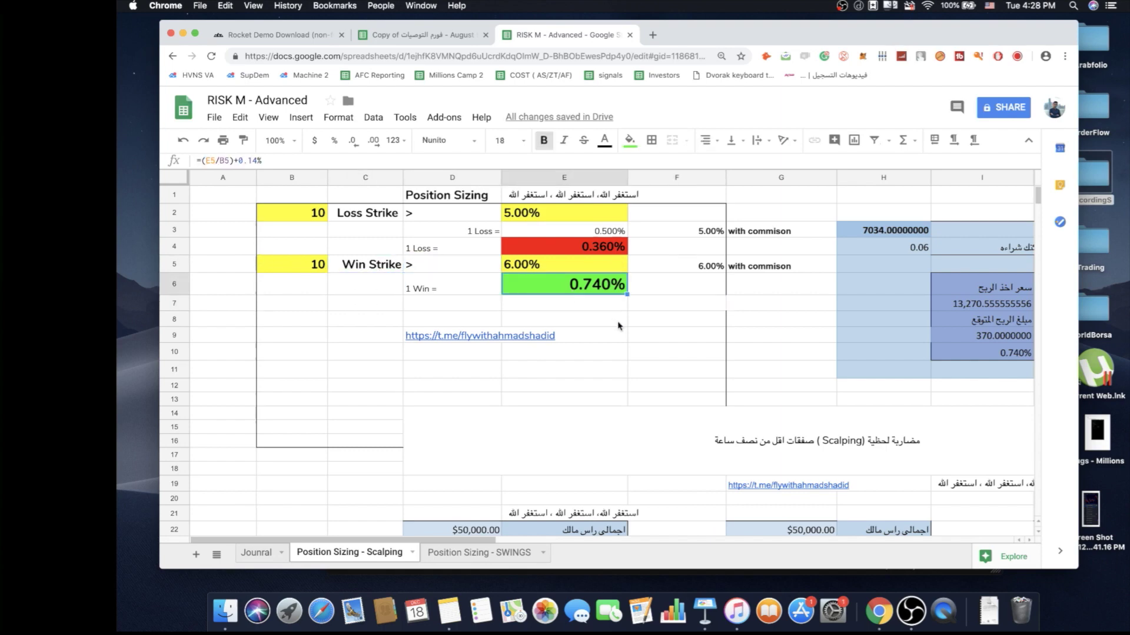
left_click(618, 324)
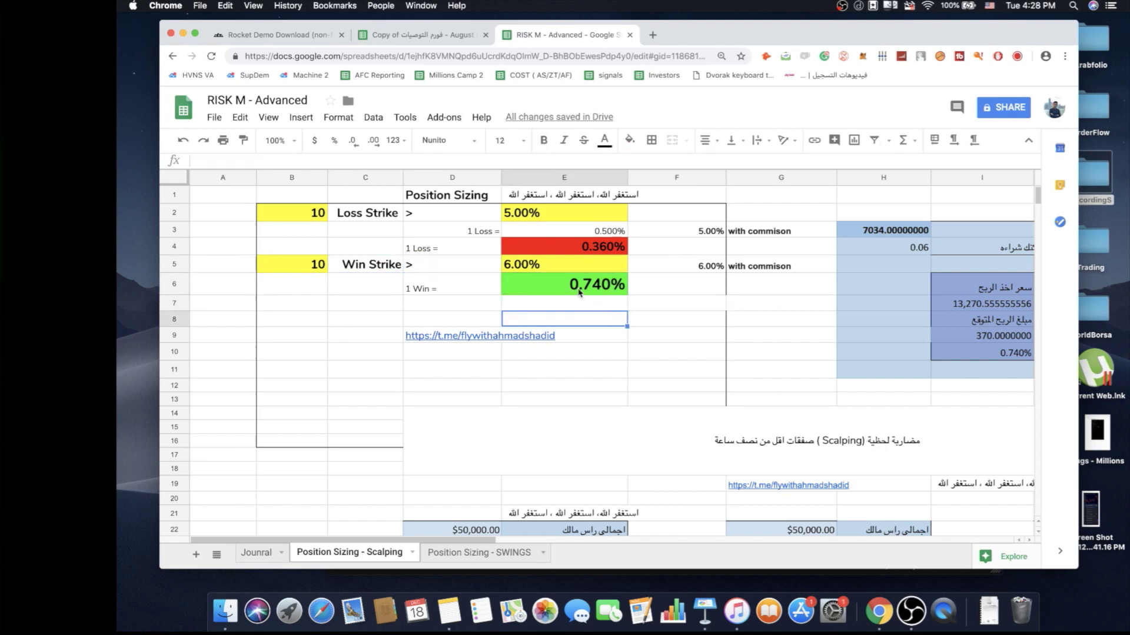
key("Down")
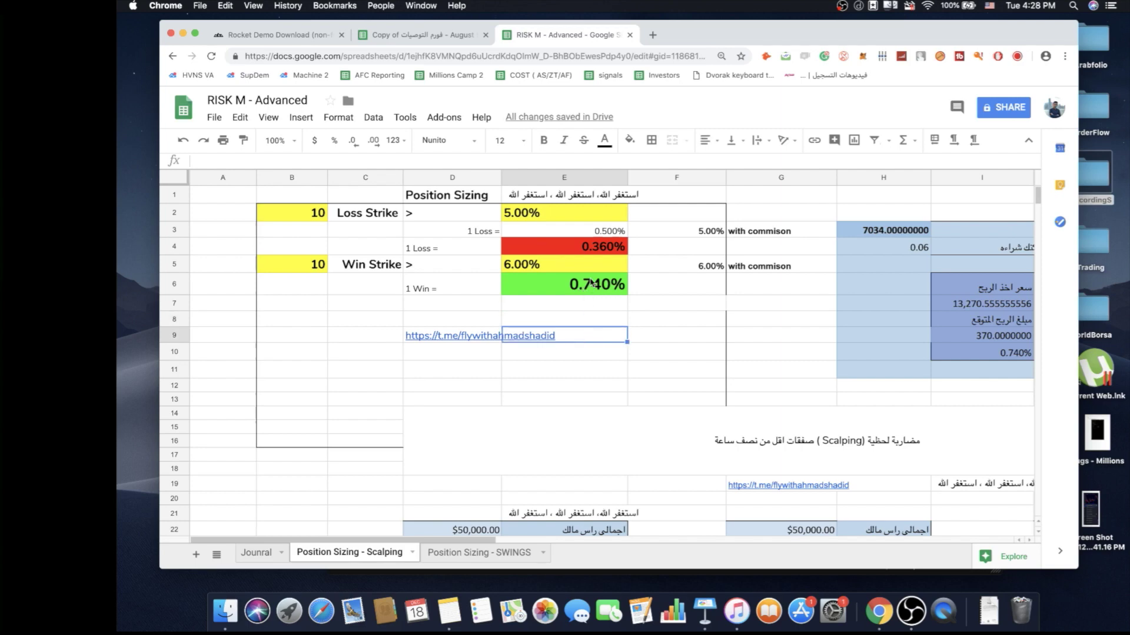
double_click(586, 287)
left_click_drag(544, 287, 597, 290)
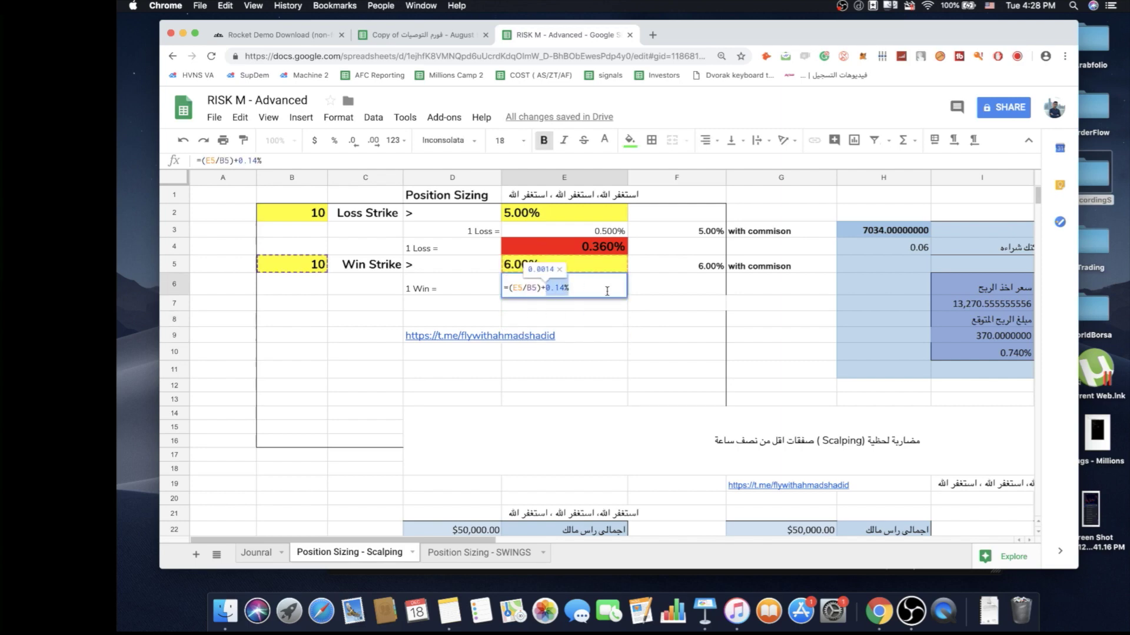
key("Escape")
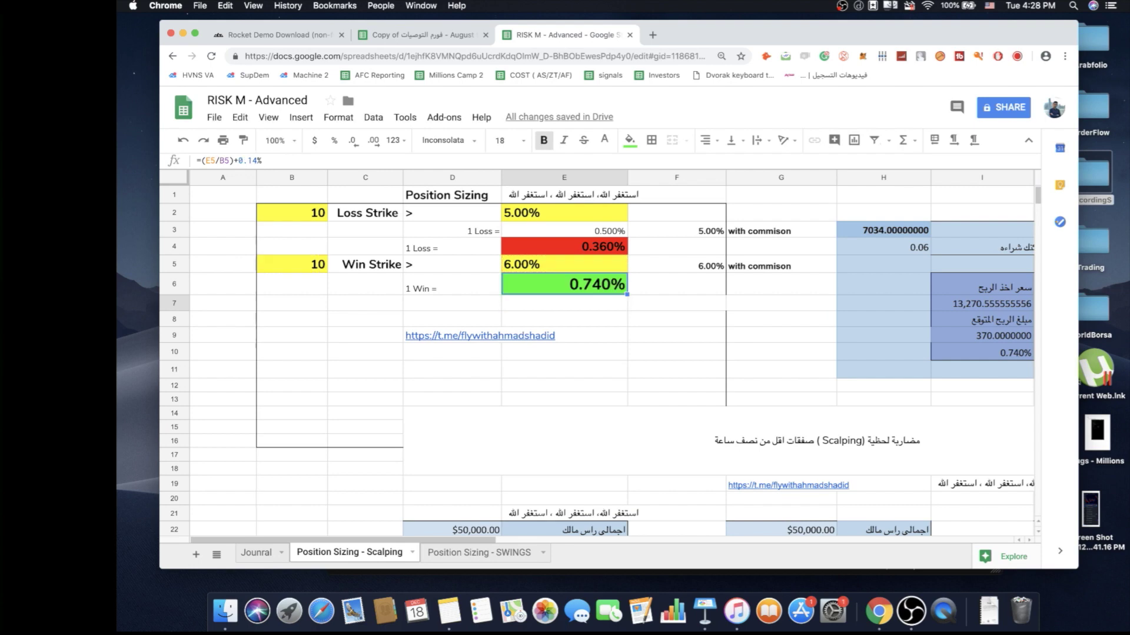
left_click(596, 307)
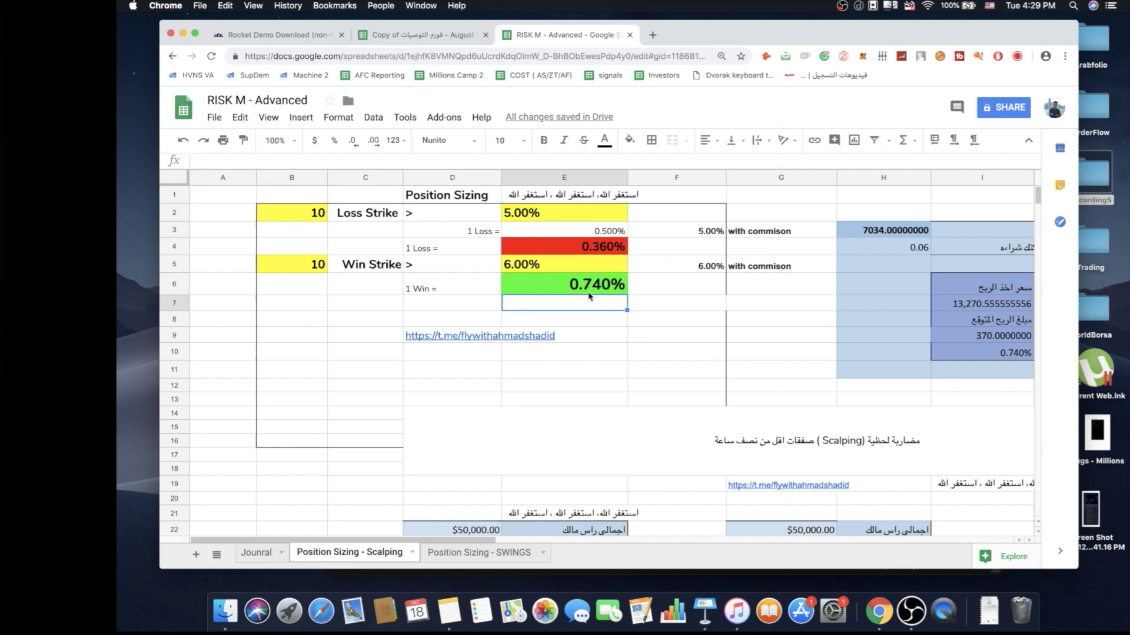
Try a 0.2% commission in the 1 Win formula in cell E6 and undo the edit
double_click(591, 293)
left_click(553, 289)
left_click_drag(545, 288, 569, 287)
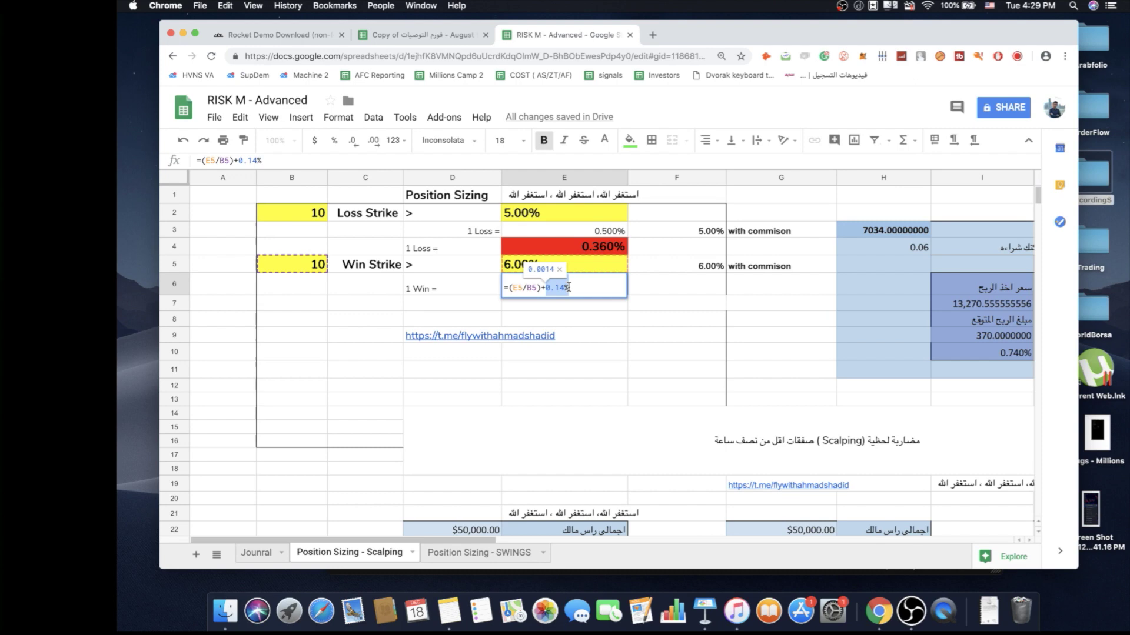
mouse_move(546, 290)
left_mouse_down()
mouse_move(575, 287)
mouse_move(562, 287)
left_mouse_up()
left_click(568, 286)
type("2")
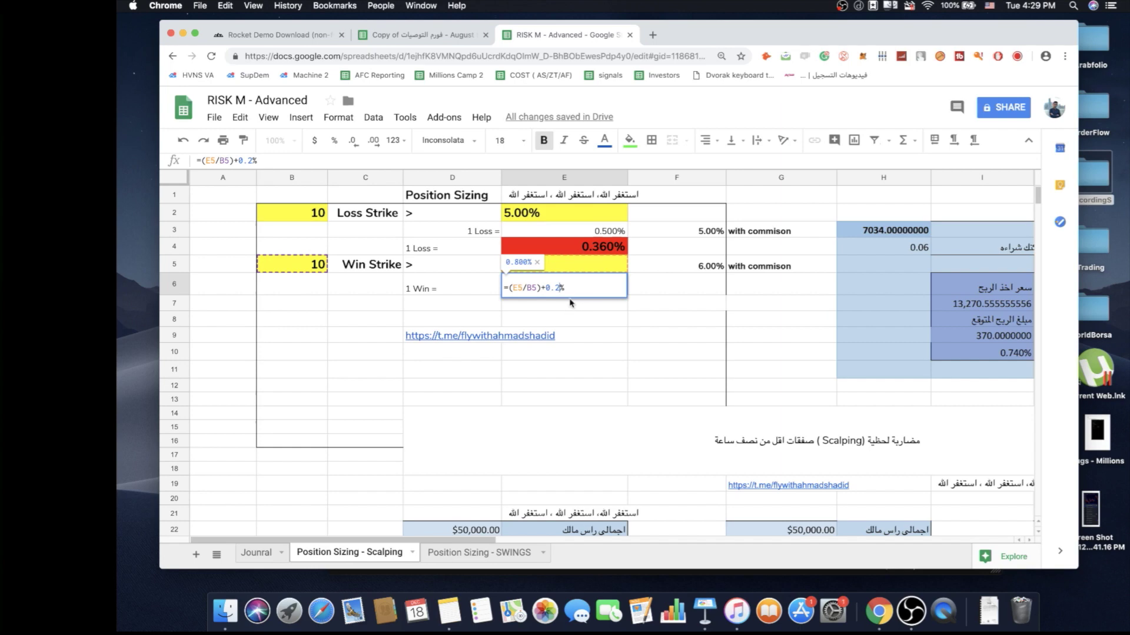
key("super+z")
key("Return")
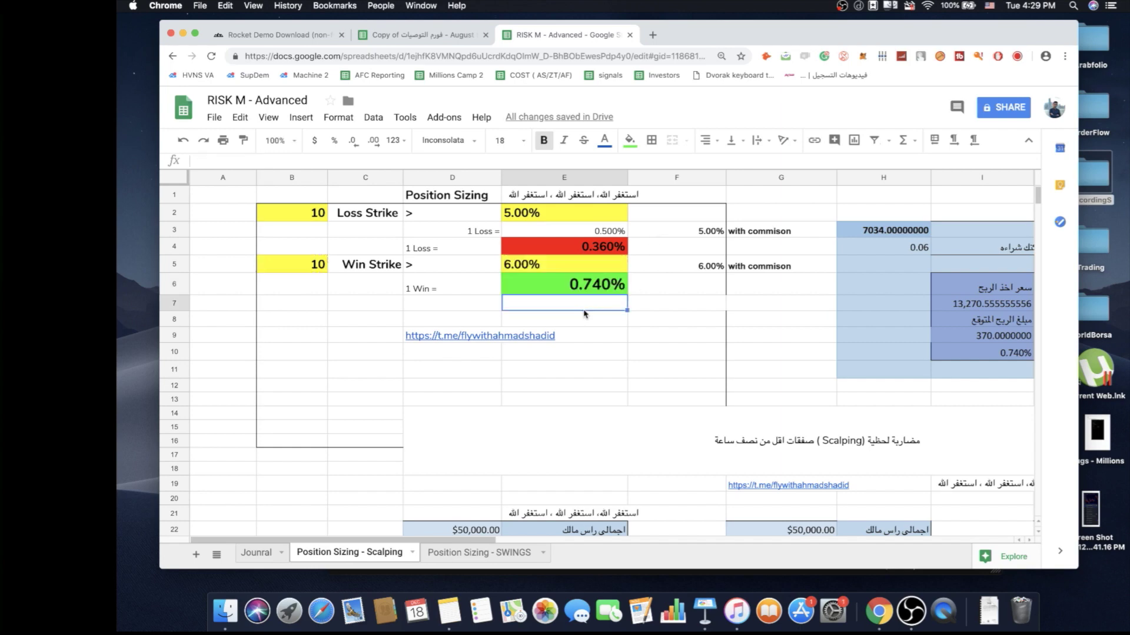
Check the commission added in cell E6's formula again, leaving the formula unedited
double_click(586, 288)
left_click(581, 305)
key("Escape")
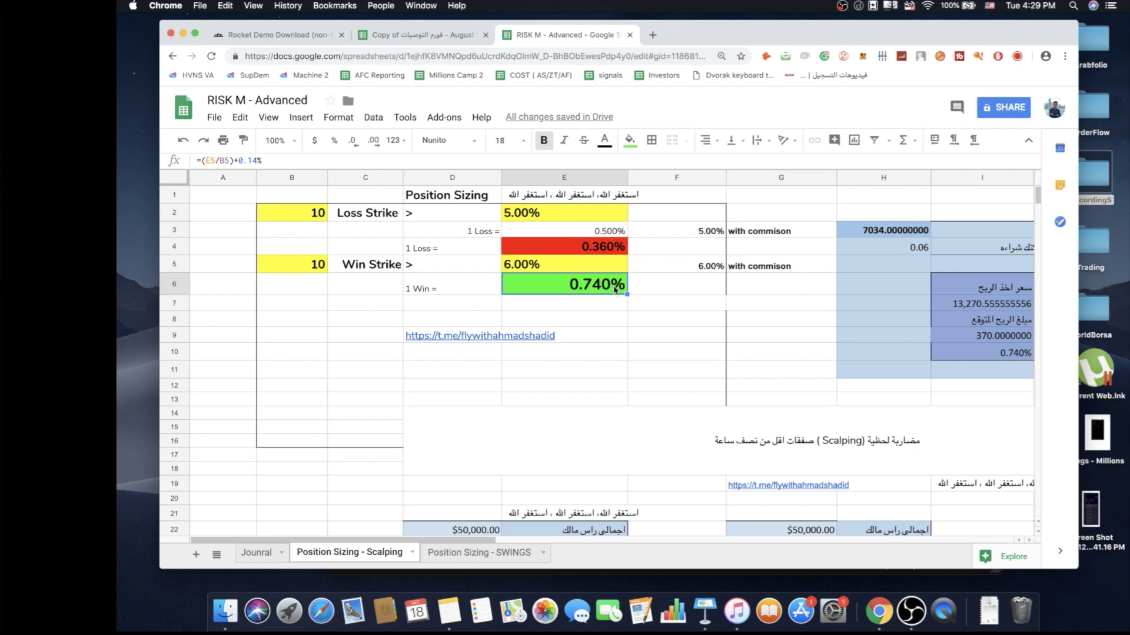
left_click(524, 300)
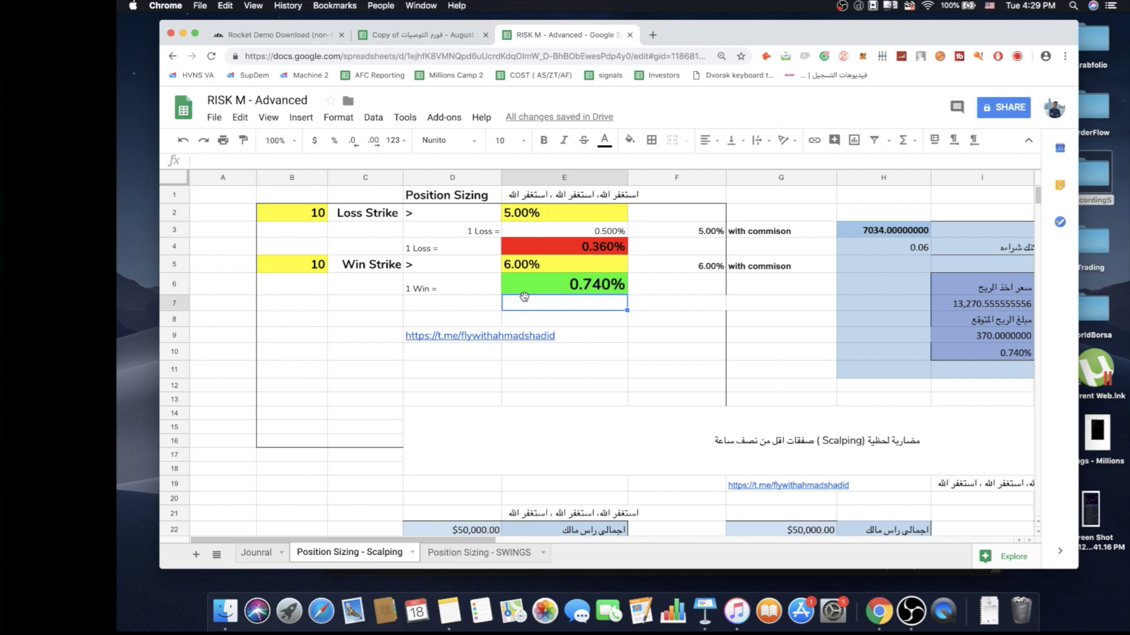
double_click(549, 284)
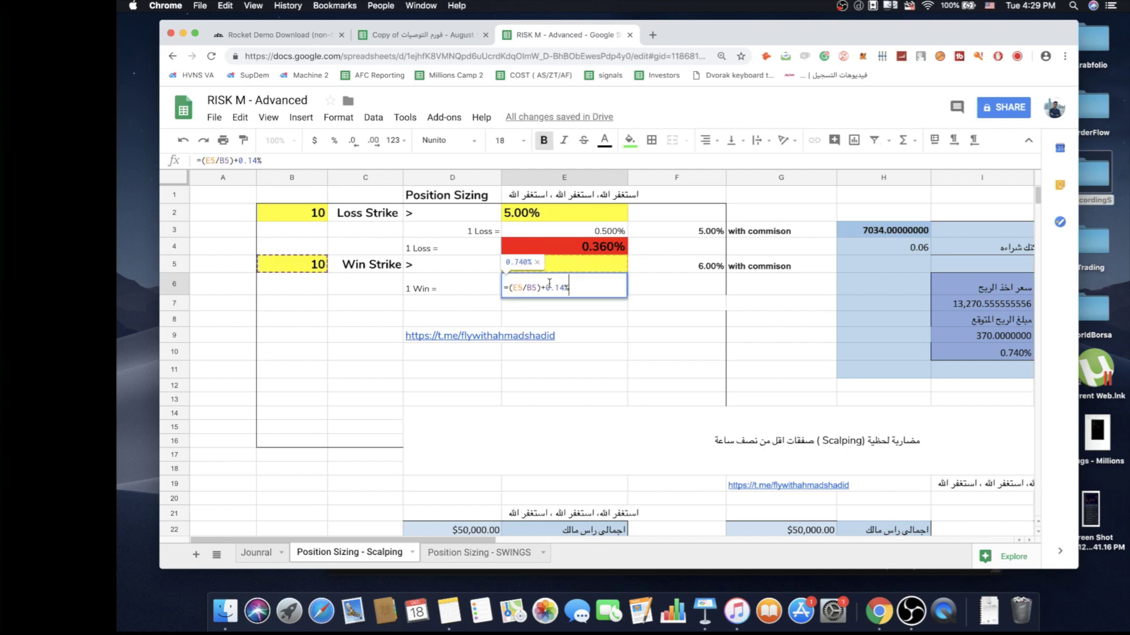
left_click_drag(545, 288, 570, 289)
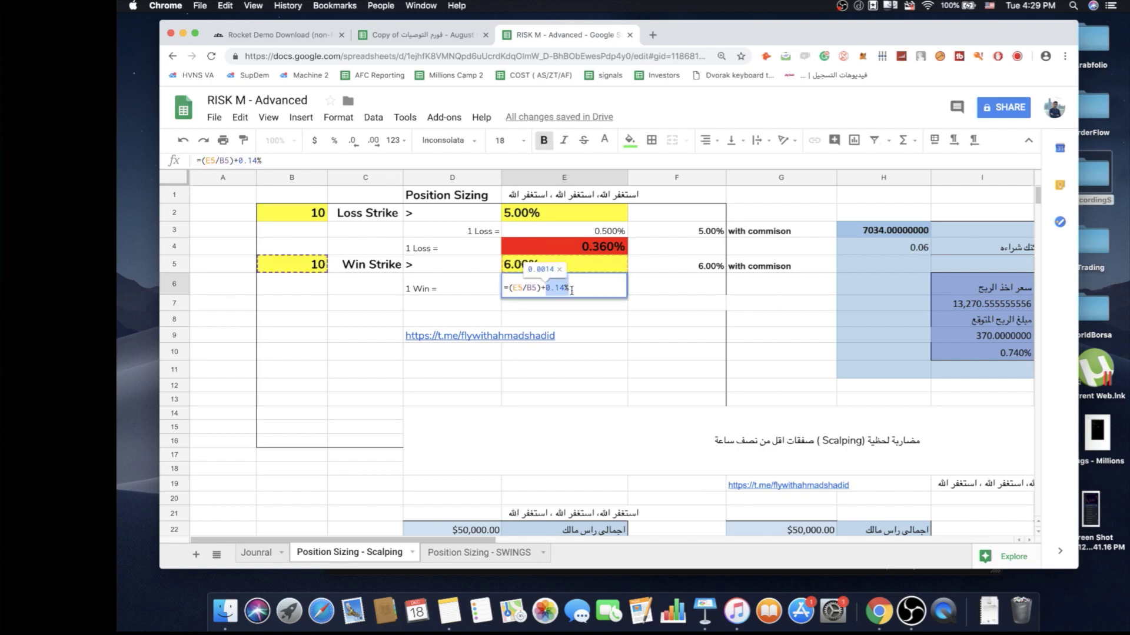
left_click(594, 314)
key("Escape")
left_click(599, 337)
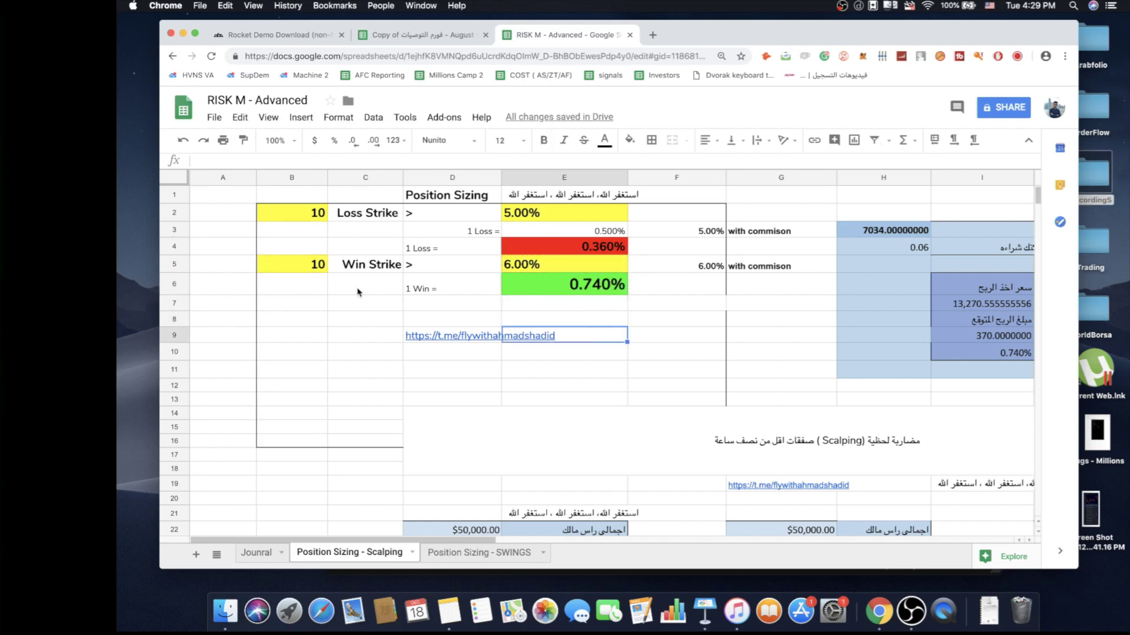
Recap the Position Sizing block from the Loss Strike count and percentage to the 1 Loss and 1 Win results
left_click(353, 302)
left_click(453, 193)
left_click(323, 355)
left_click(325, 214)
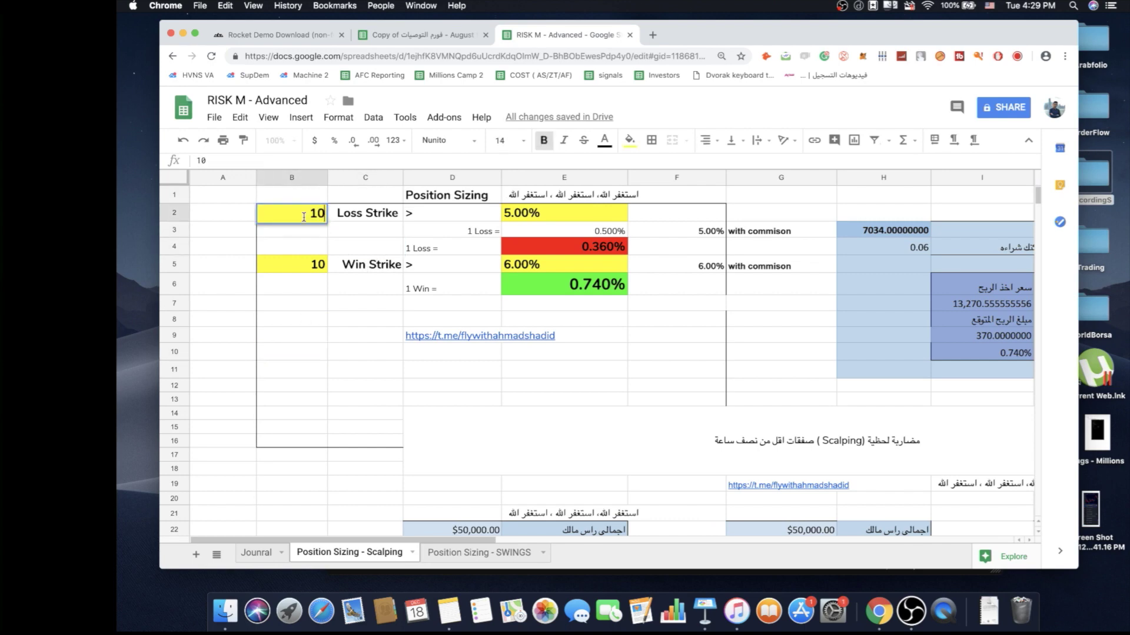
left_click(536, 214)
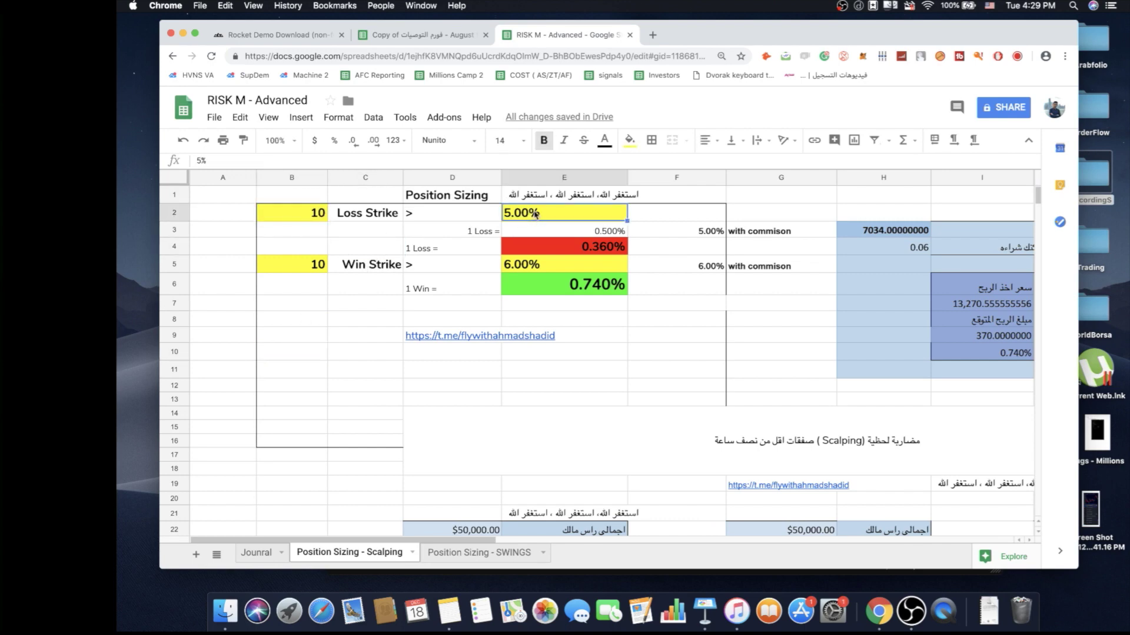
left_click(439, 235)
left_click(461, 250)
left_click(593, 254)
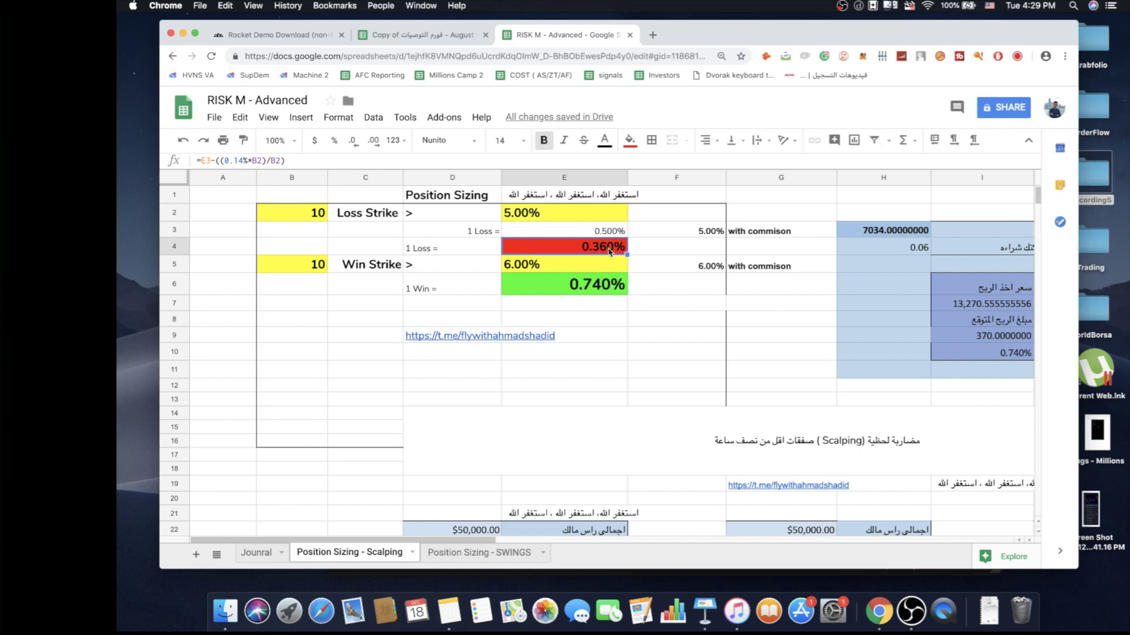
left_click(647, 253)
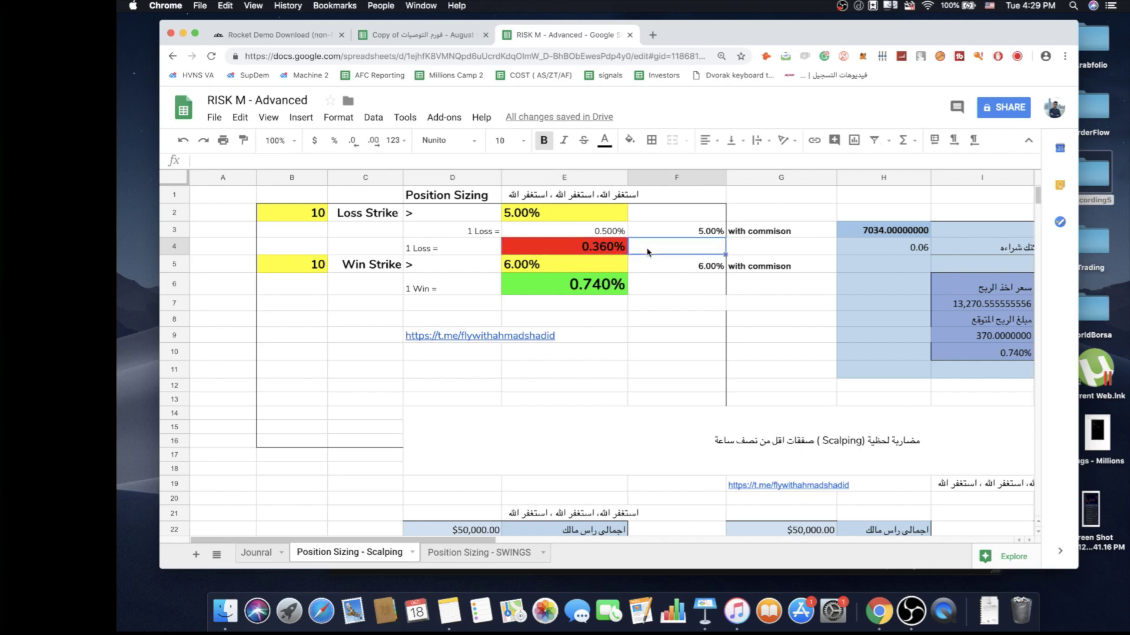
left_click(567, 217)
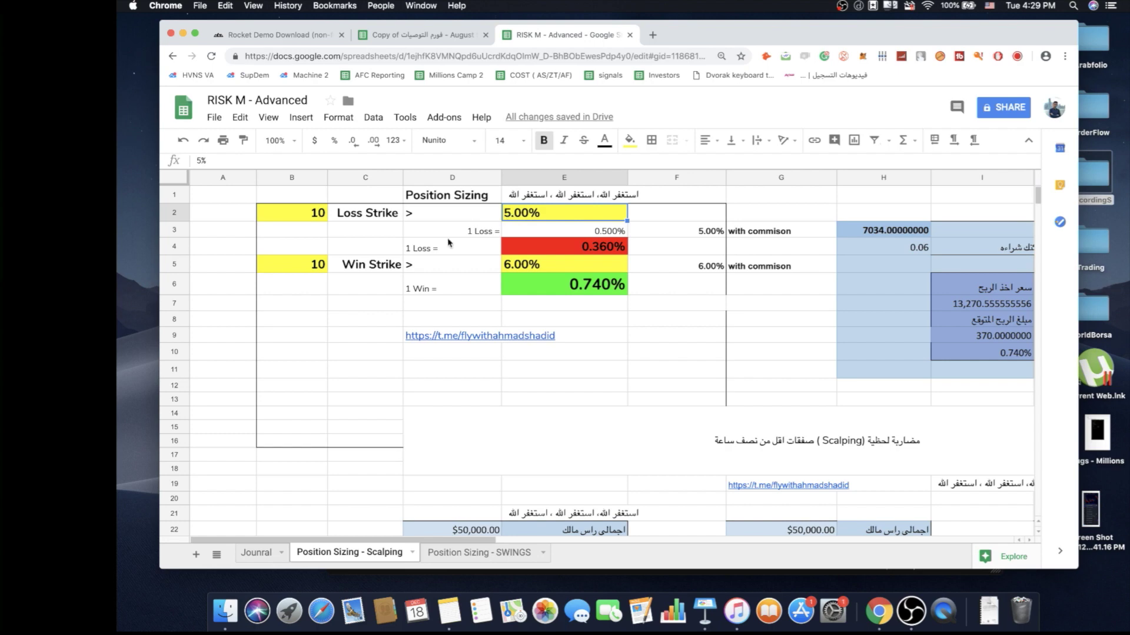
left_click(307, 235)
left_click(294, 301)
left_click(562, 288)
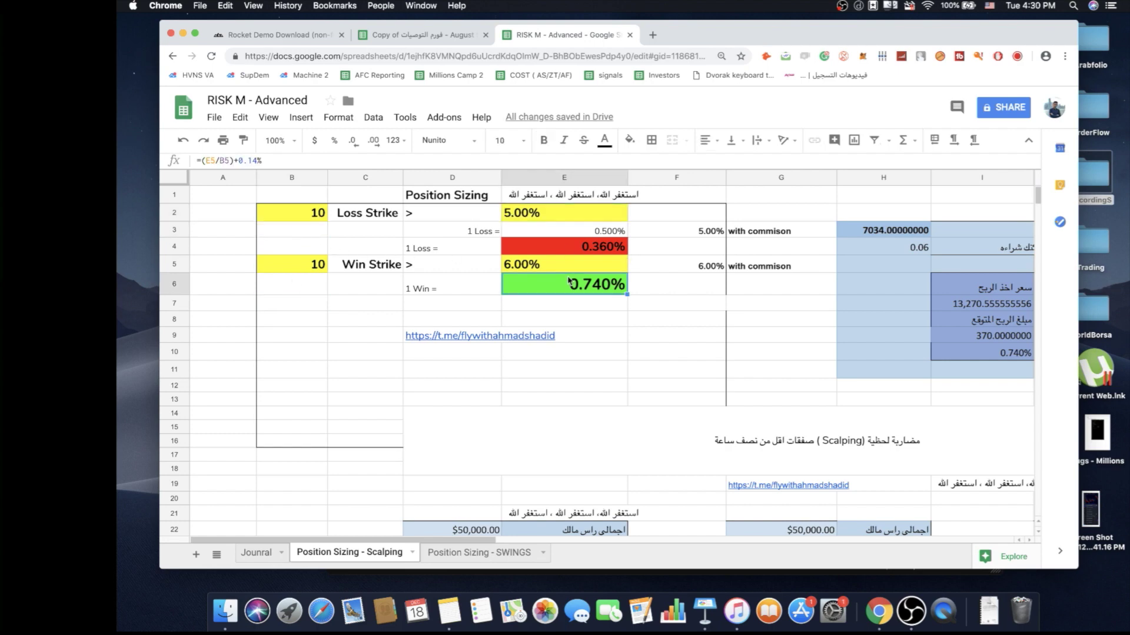
left_click(580, 333)
key("Up")
key("Up")
key("Up")
left_click(544, 215)
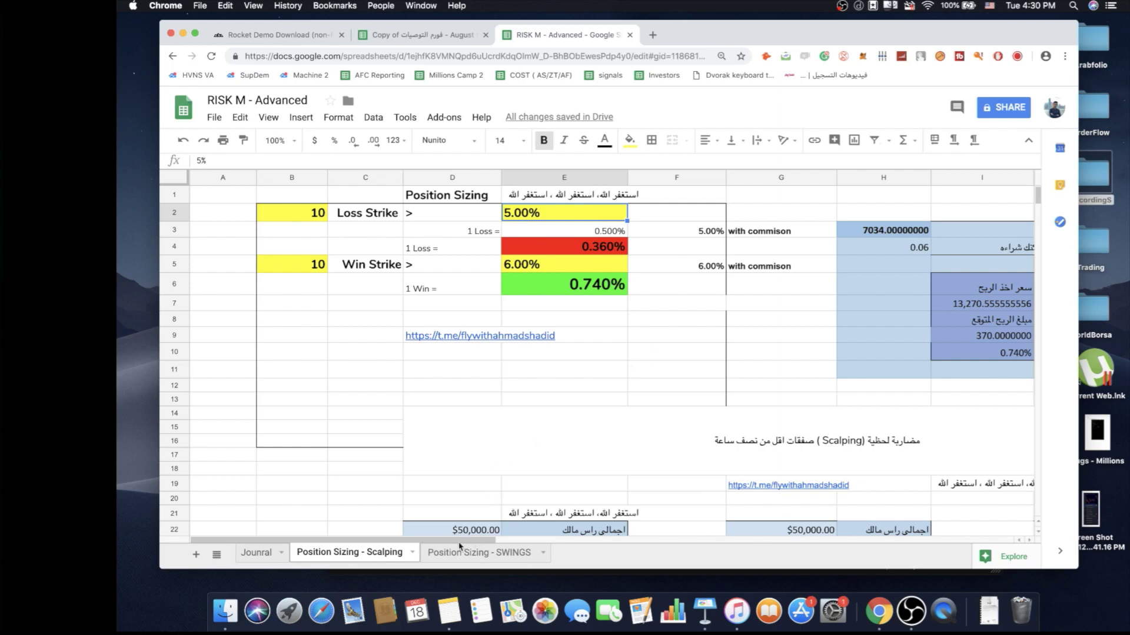
Set the total capital in cell L3 of the trade calculator to 15000
left_click_drag(454, 543, 673, 534)
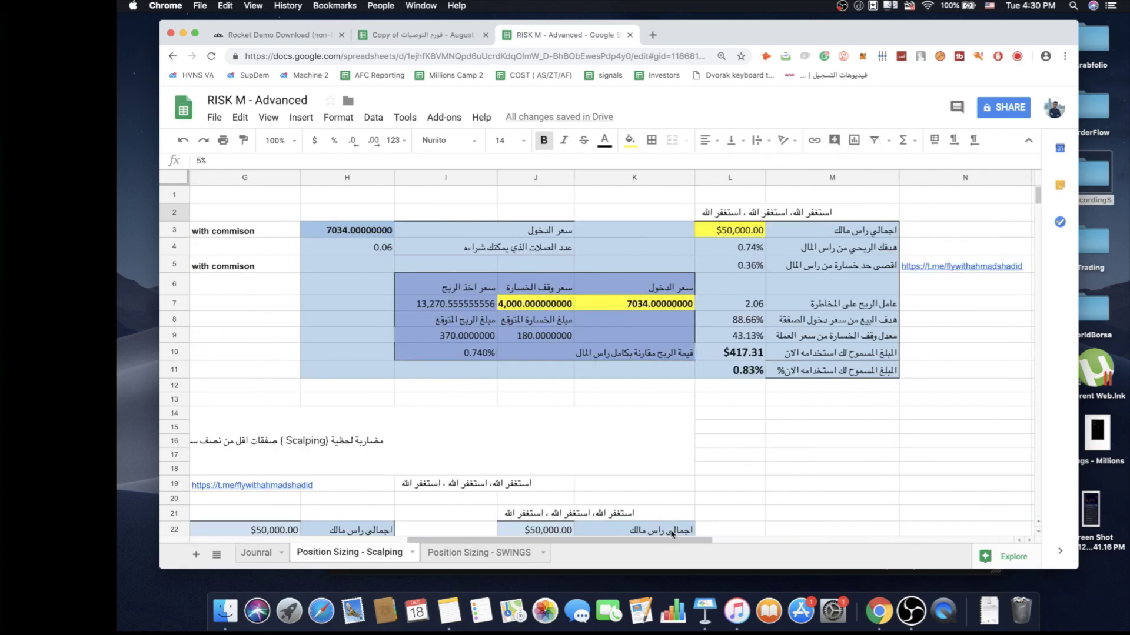
left_click(763, 442)
left_click(851, 237)
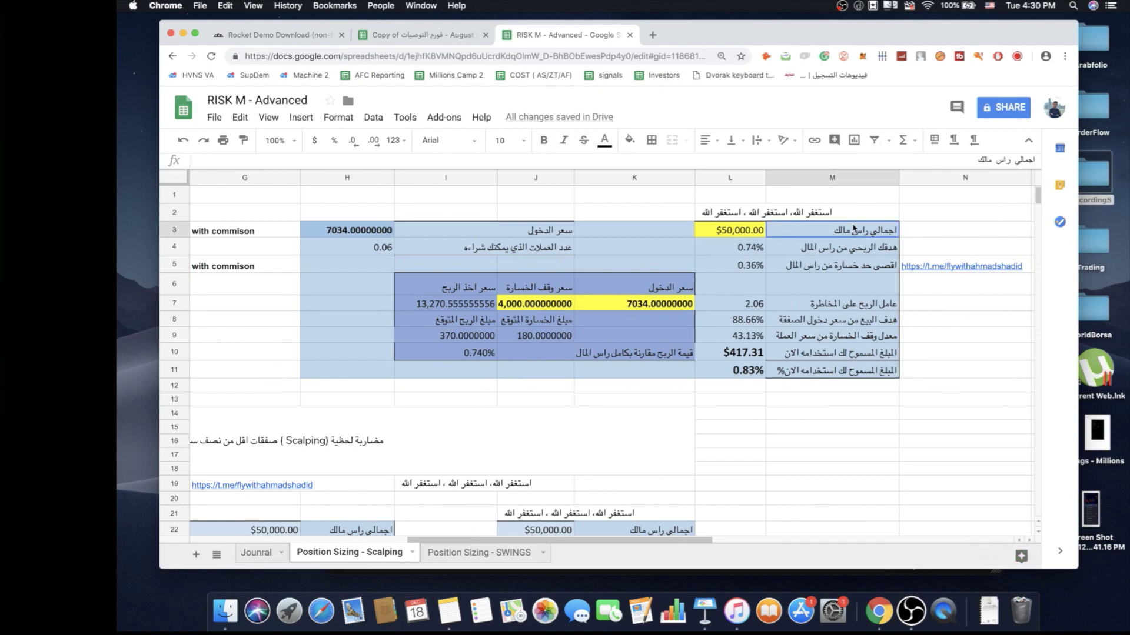
left_click(748, 236)
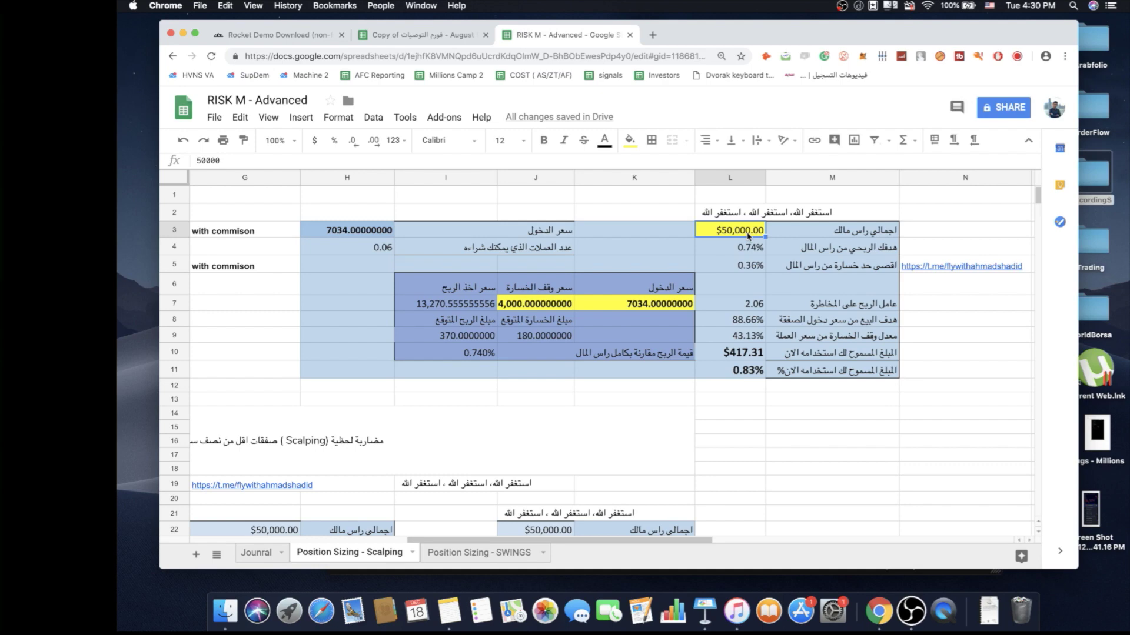
type("15000")
key("Return")
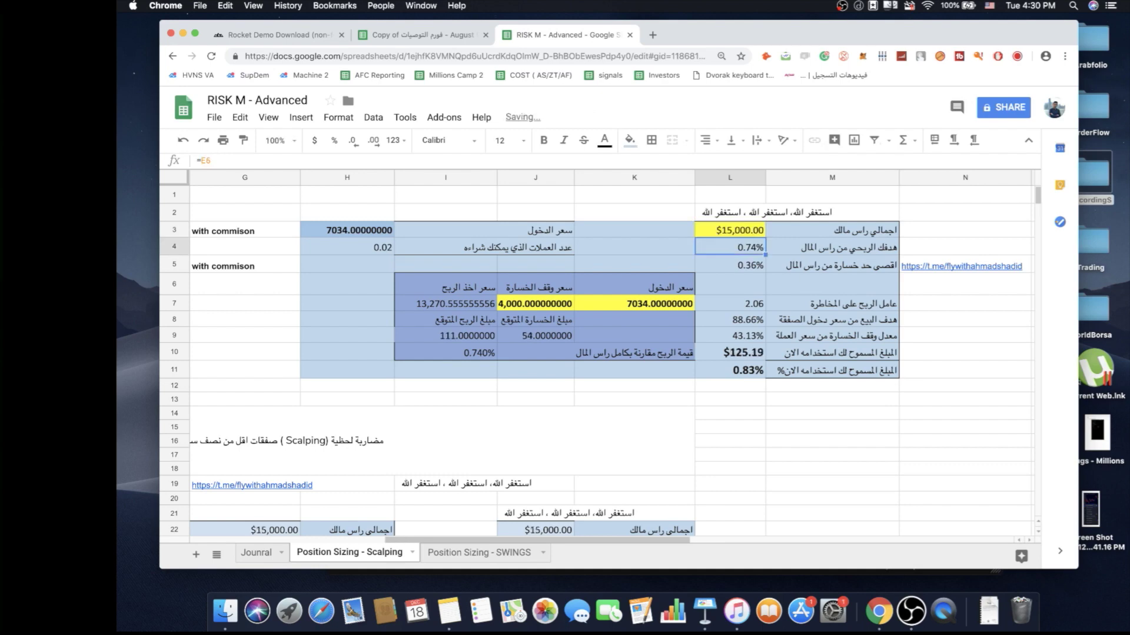
left_click(779, 438)
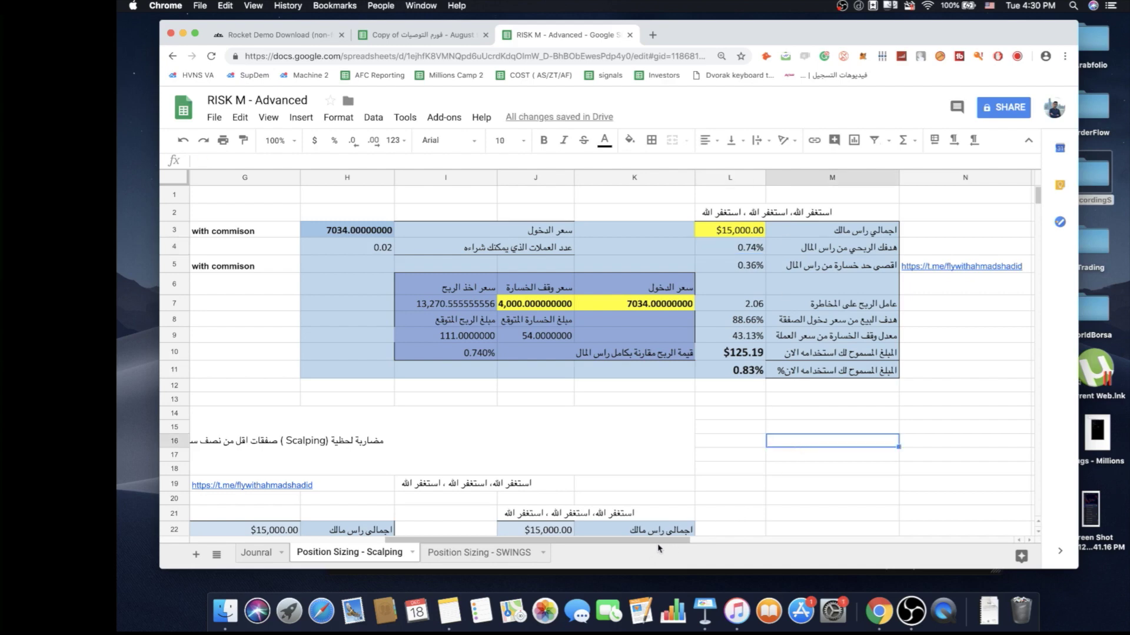
Review the yellow input cells: total capital, entry price, stop-loss price, and the Loss Strike and Win Strike counts and percentages
left_click(823, 428)
left_click(747, 235)
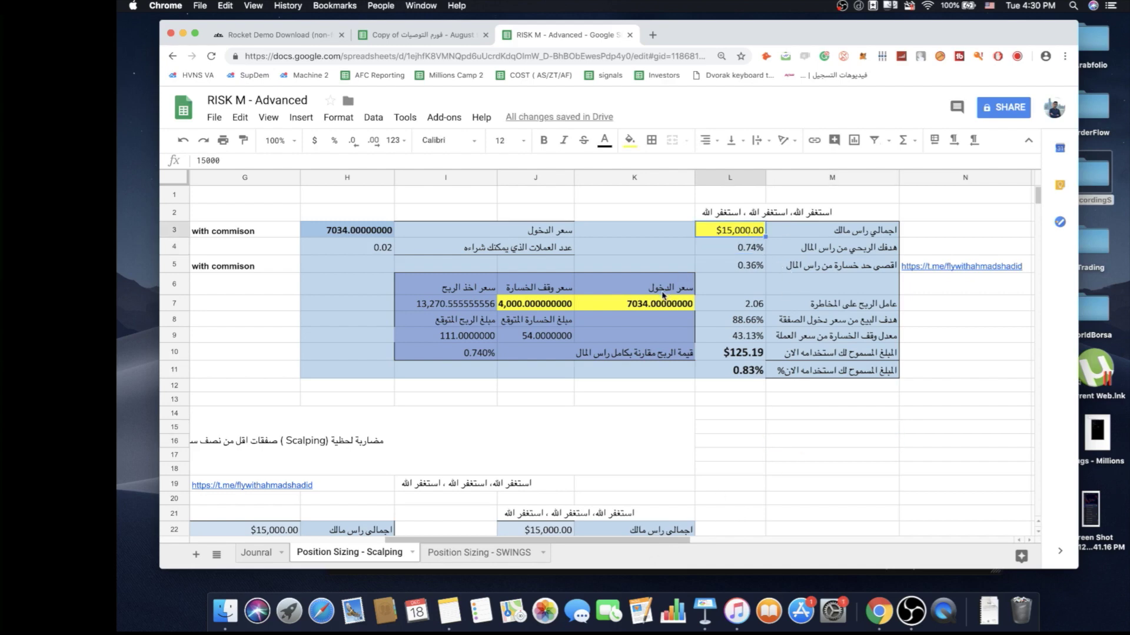
left_click(658, 299)
left_click(539, 307)
scroll(581, 252, "left", 6)
left_click(577, 263)
left_click(553, 216)
left_click(314, 217)
left_click(300, 268)
scroll(595, 436, "down", 10)
scroll(583, 444, "up", 10)
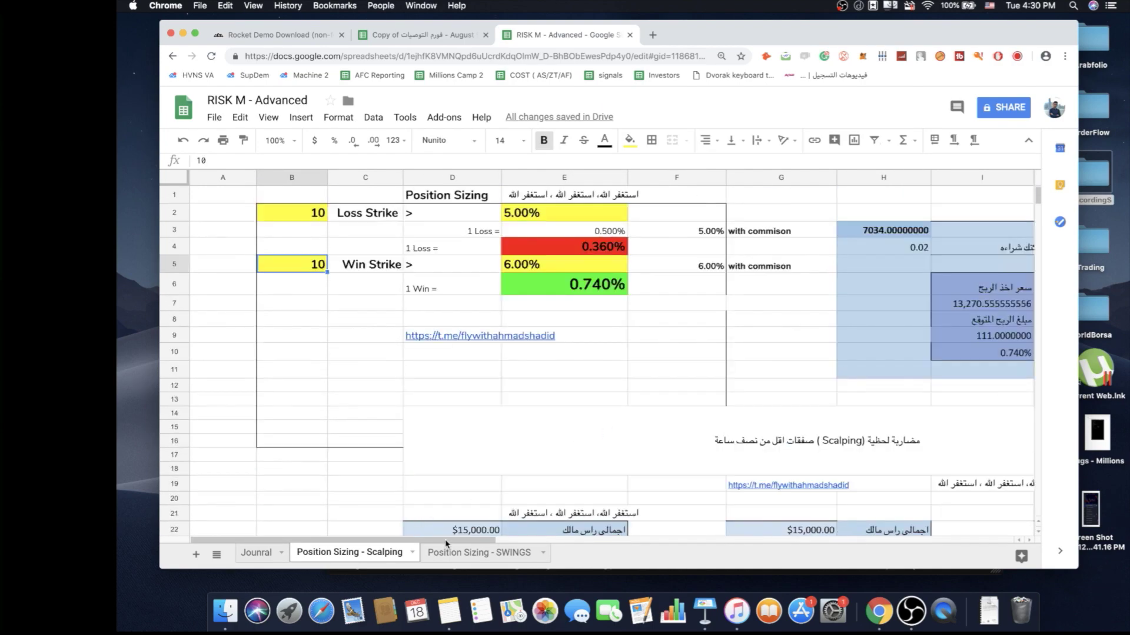
Examine the total capital together with the profit target and maximum loss percentages in cells L4 and L5
scroll(593, 531, "right", 4)
scroll(593, 531, "right", 8)
scroll(588, 518, "left", 3)
left_click(803, 492)
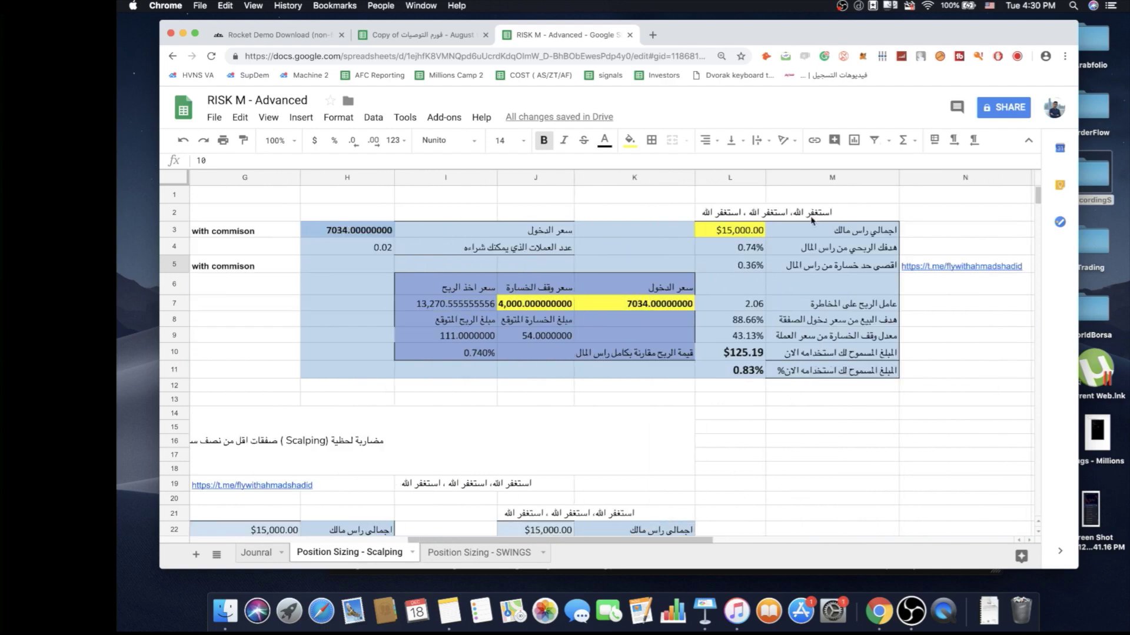
left_click(741, 235)
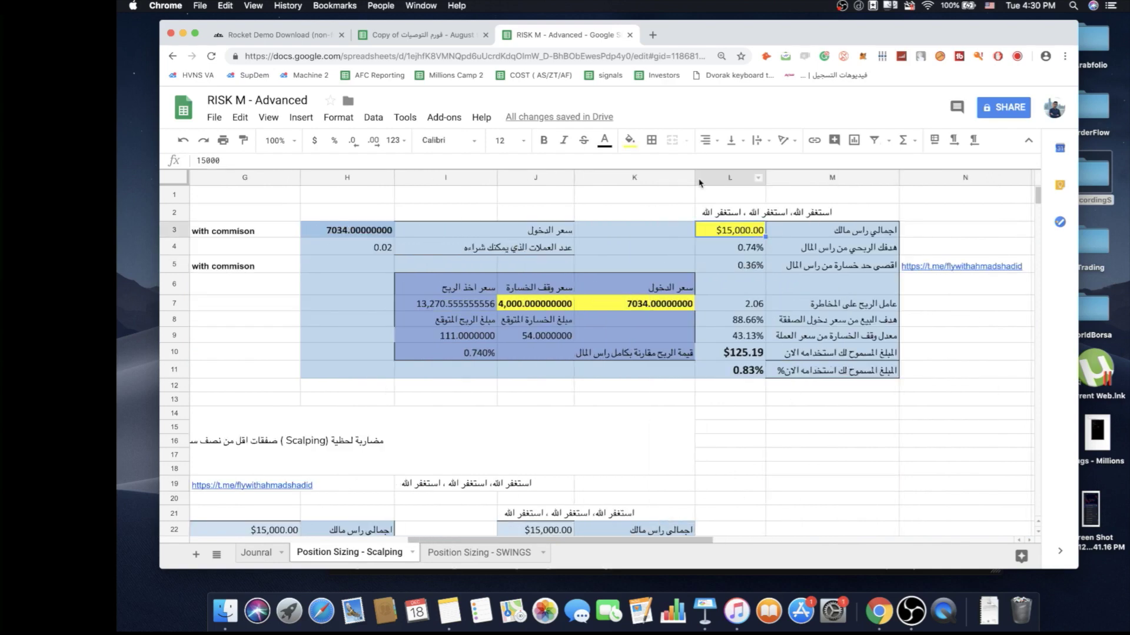
left_click(743, 267)
key("Up")
key("Left")
left_click(736, 248)
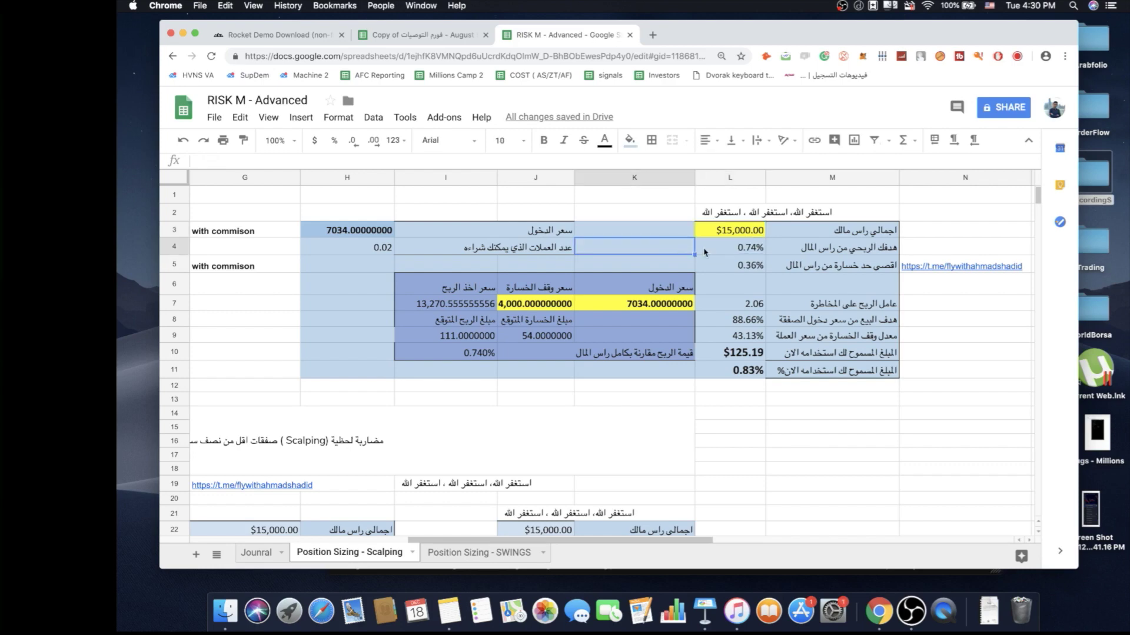
left_click(807, 268)
left_click(732, 270)
left_click(798, 269)
left_click(739, 273)
left_click(661, 254)
left_click(748, 265)
left_click(796, 276)
Trace the percentages in L4 and L5 back to the 1 Win and 1 Loss results in the Position Sizing block
left_click_drag(748, 250, 749, 266)
left_click(748, 266, "shift")
left_click_drag(561, 540, 393, 537)
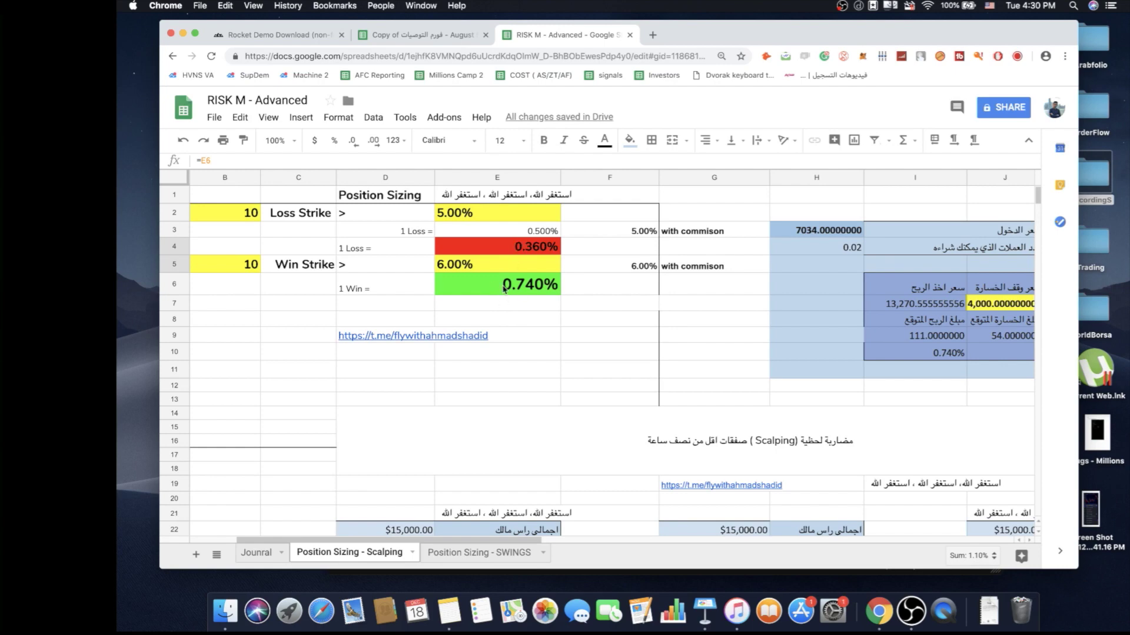
left_click_drag(519, 540, 763, 528)
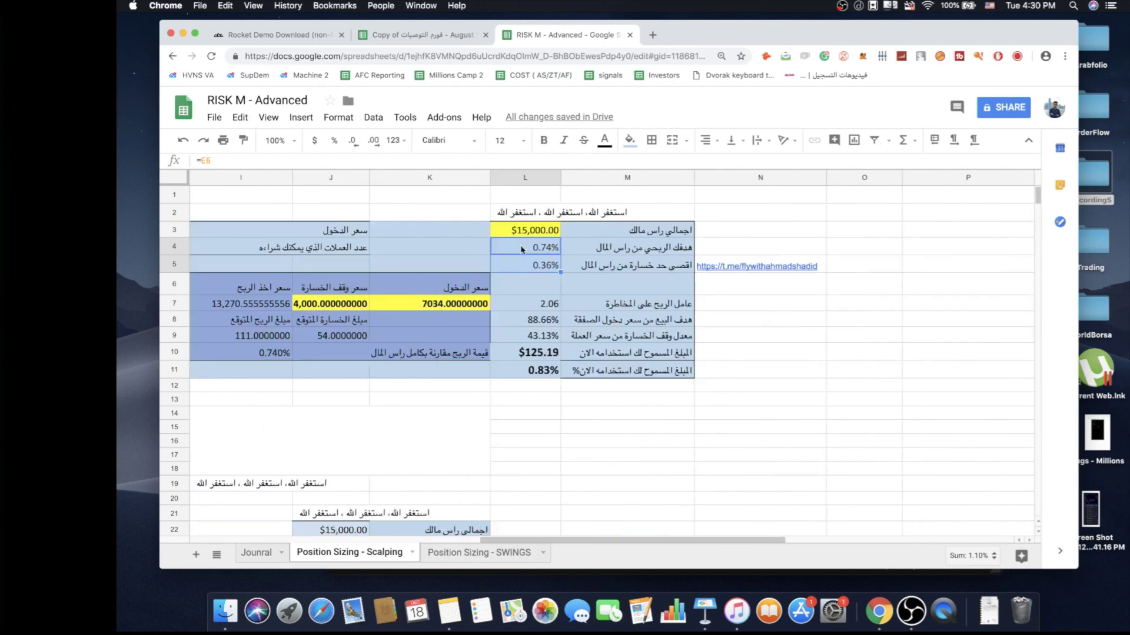
left_click_drag(606, 540, 585, 539)
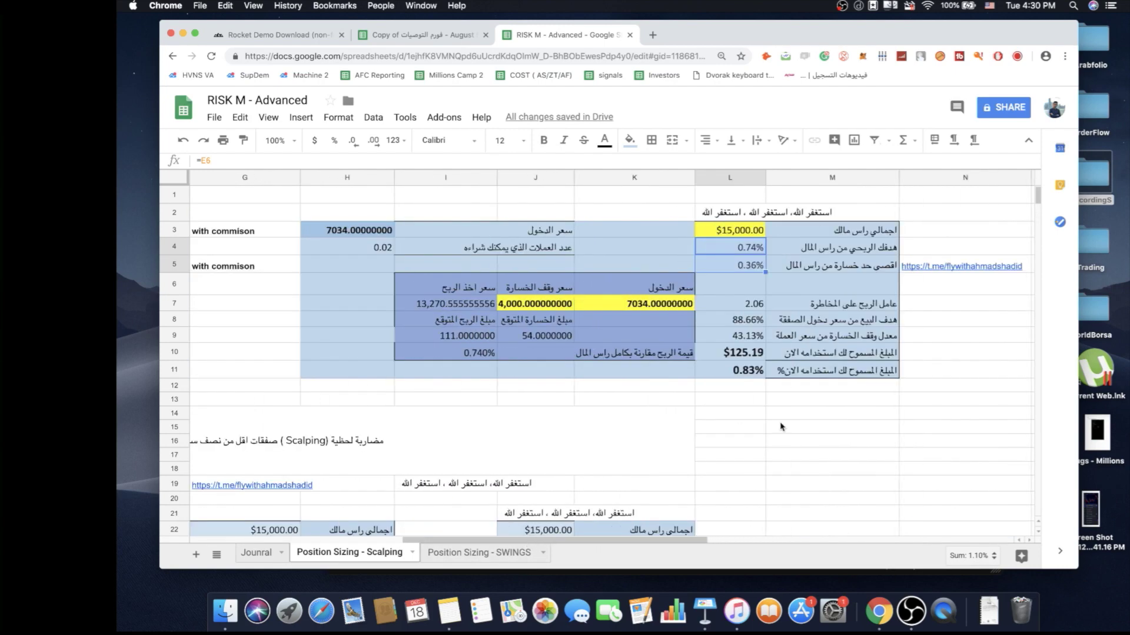
Append R to the reward-to-risk factor label in cell M7
left_click(781, 426)
left_click(829, 307)
double_click(798, 300)
type("R")
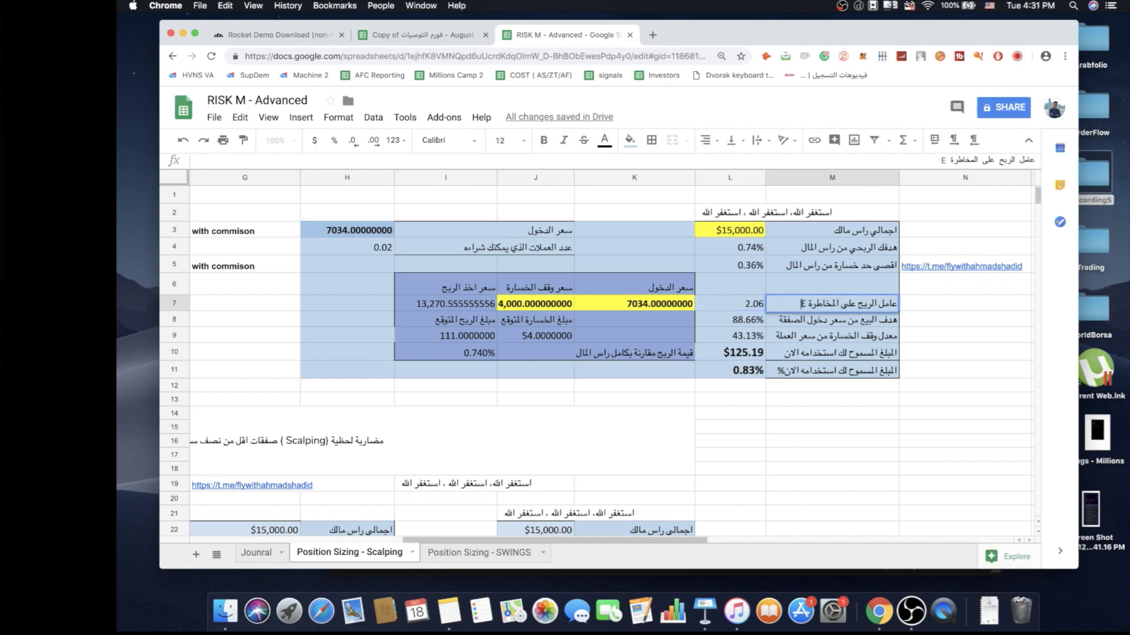
left_click(844, 423)
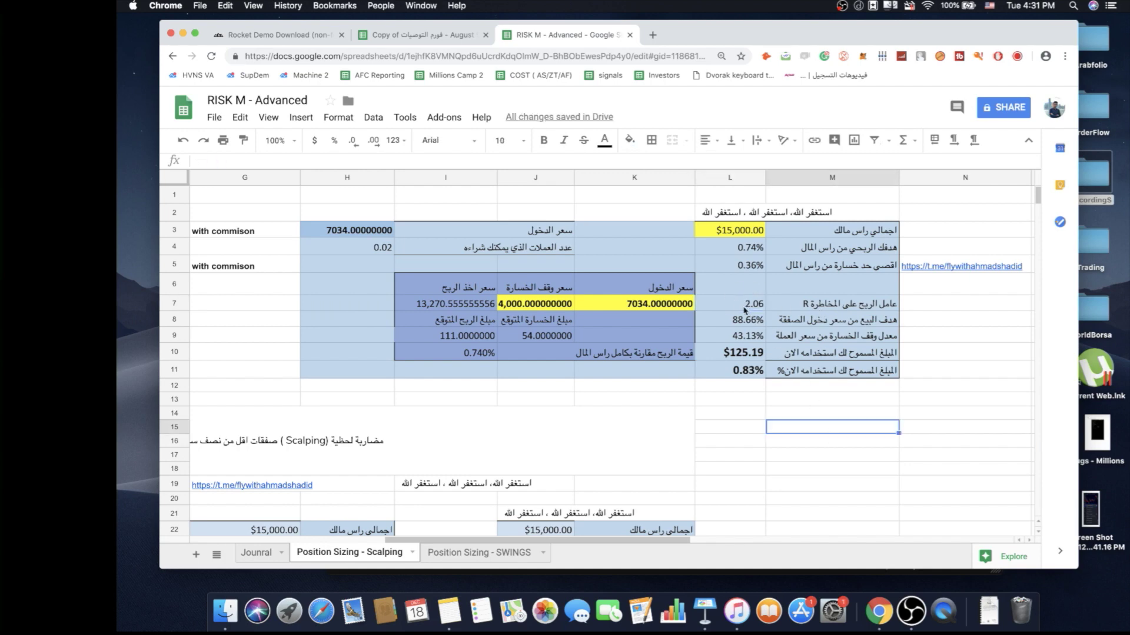
Examine the R factor label against the profit target and maximum loss rows, including the sell target and stop-loss rate rows
left_click(812, 308)
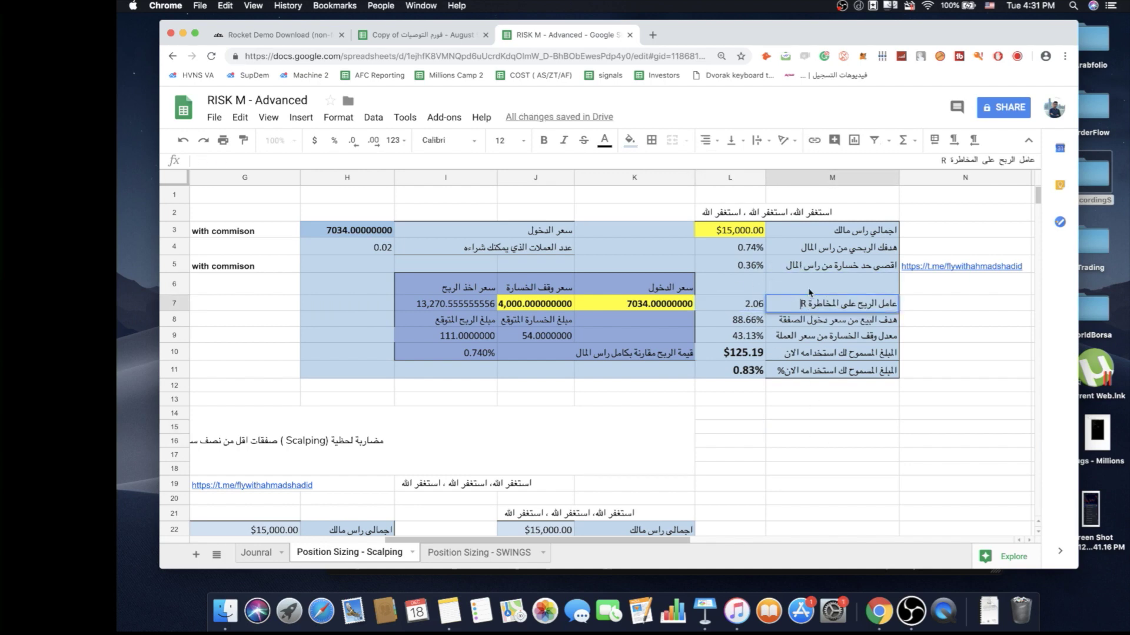
left_click(815, 253)
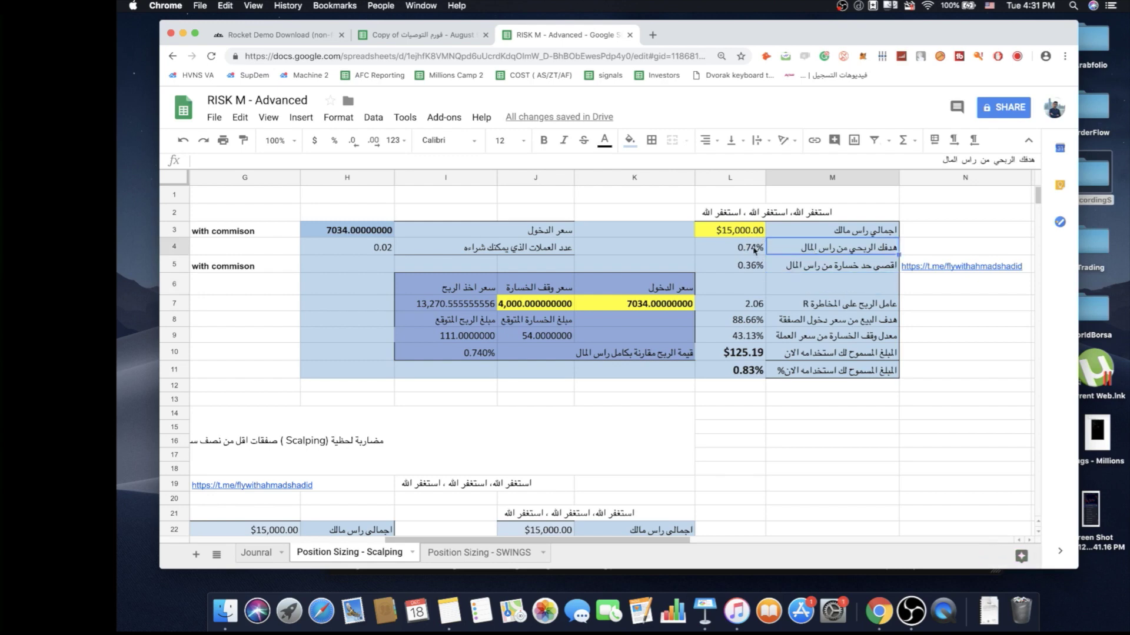
left_click(844, 286)
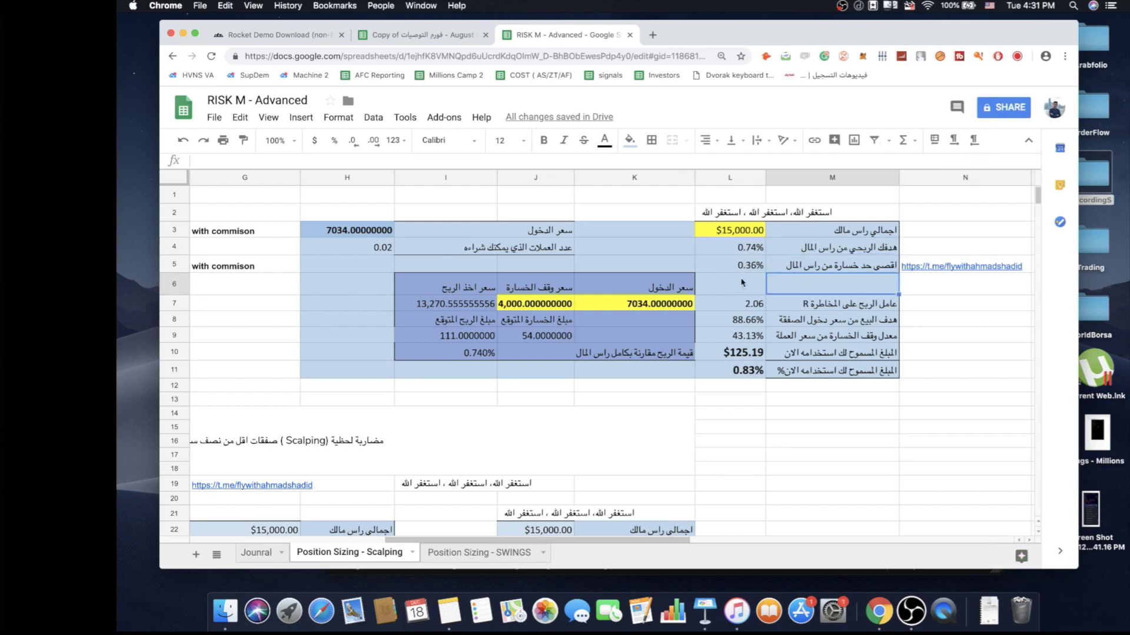
left_click(742, 283)
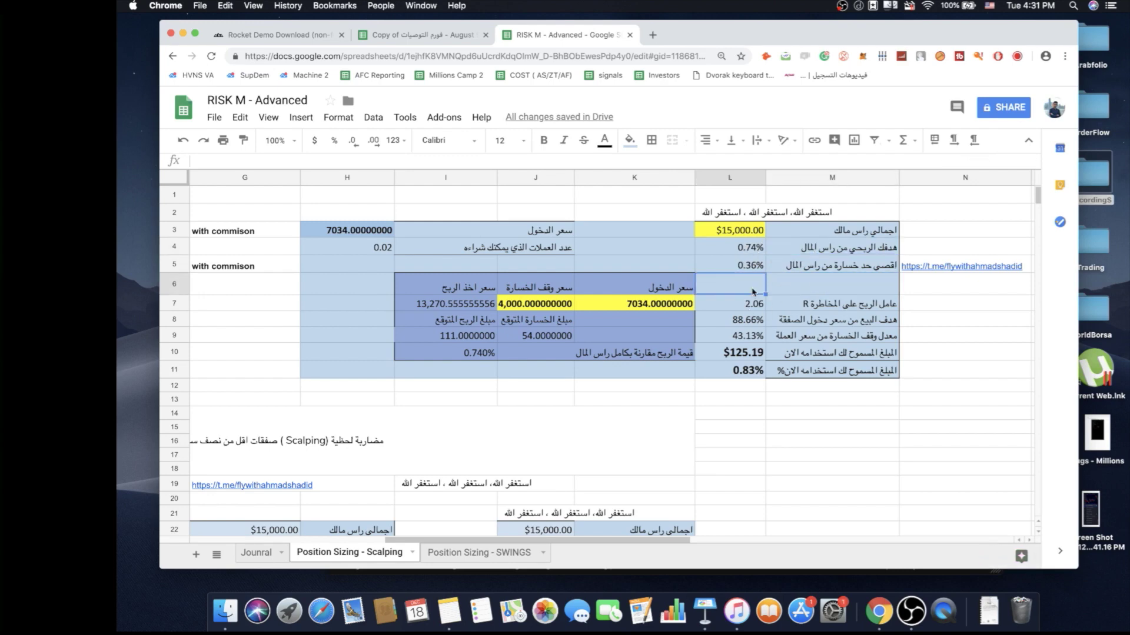
left_click(813, 304)
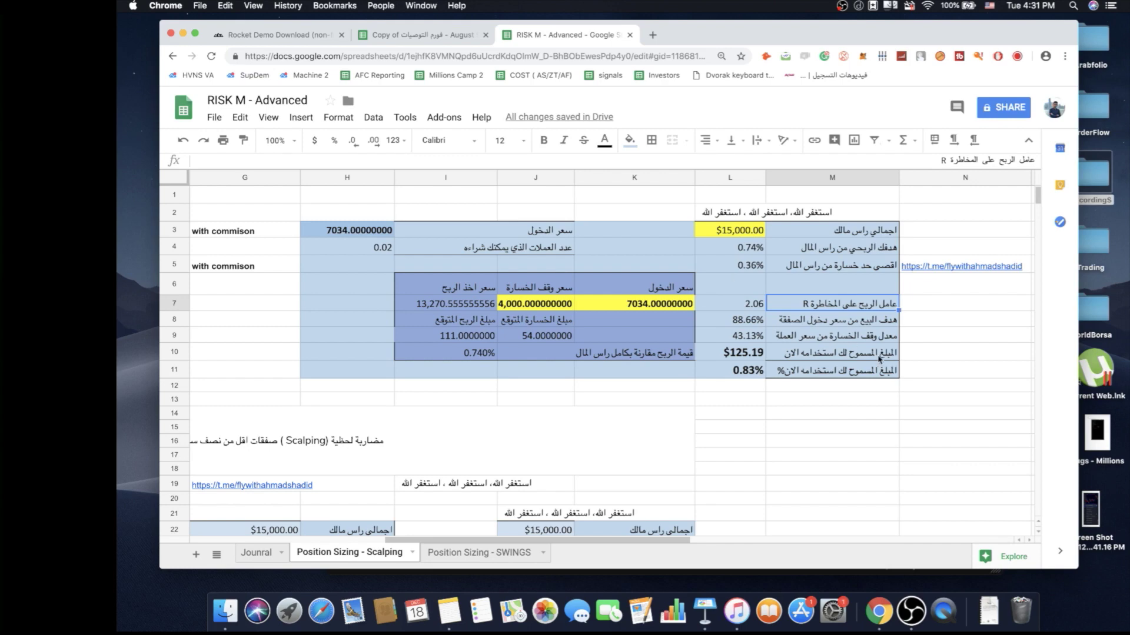
left_click(708, 317)
left_click(821, 337)
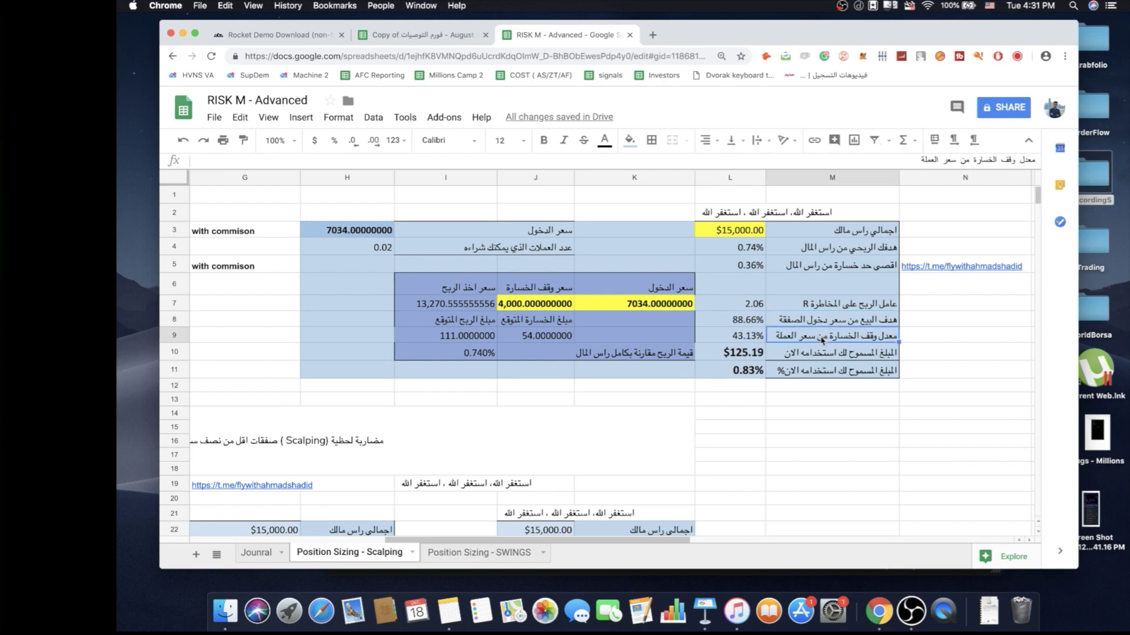
Set the entry price in cell K7 to 1.42
left_click(718, 288)
left_click(616, 303)
left_click(321, 304)
left_click(631, 302)
left_click(540, 305)
left_click(659, 308)
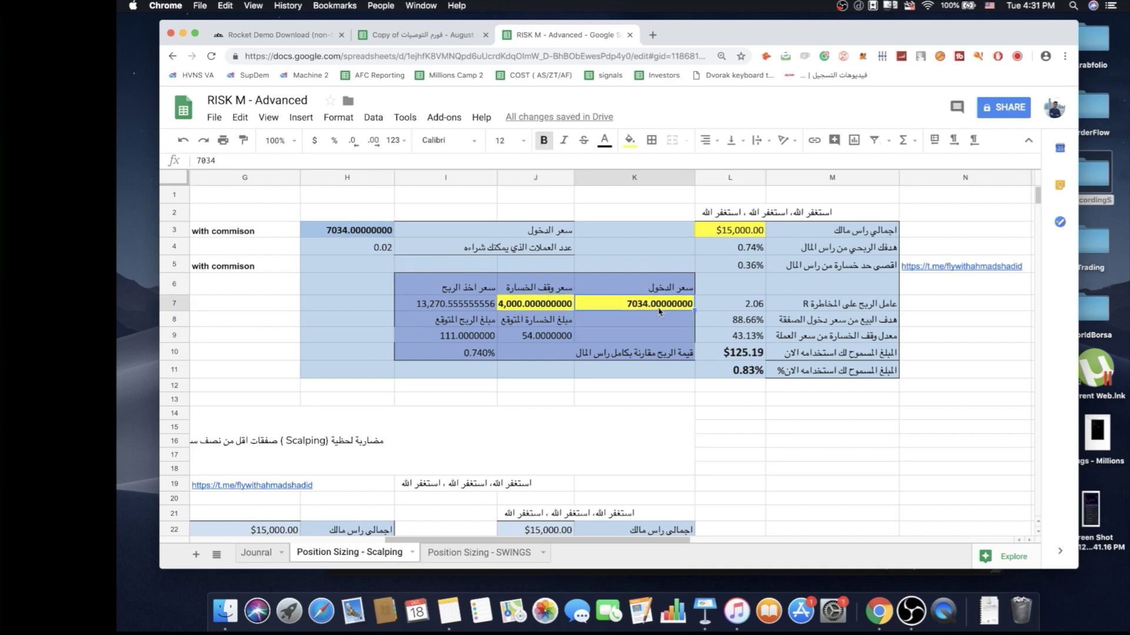
type("1.42")
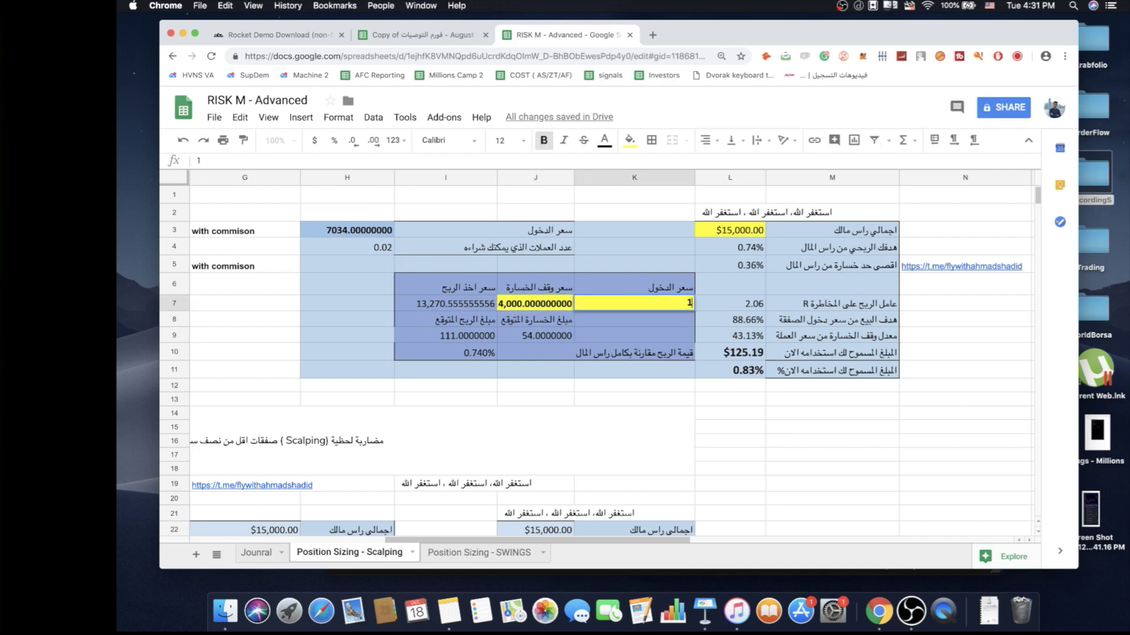
Set the stop-loss price in cell J7 to 1.40
left_click(546, 304)
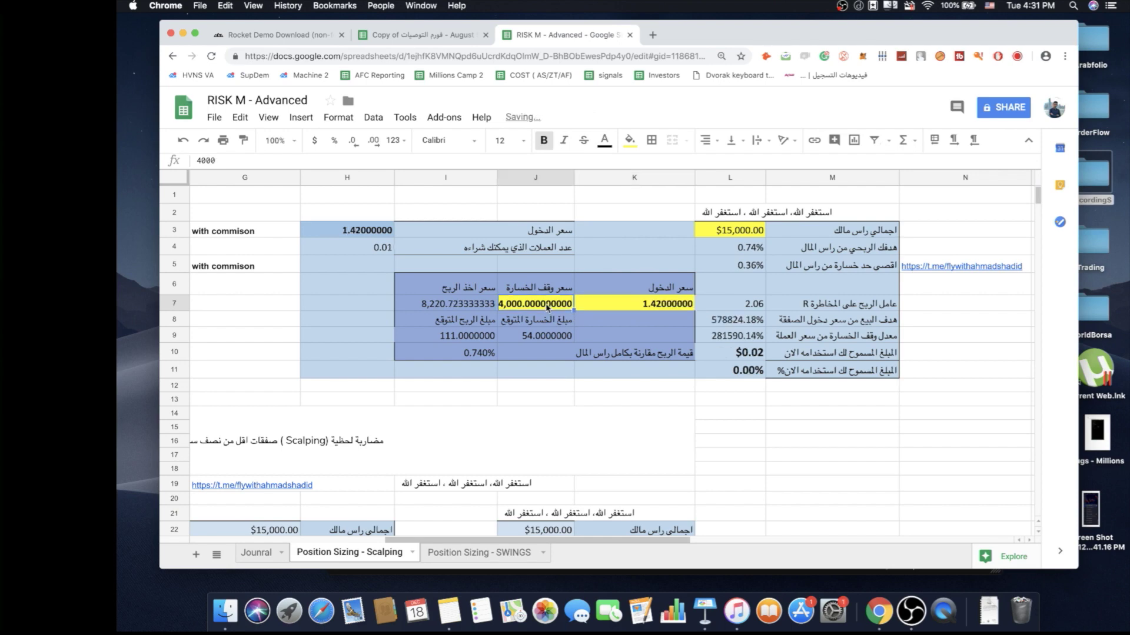
type("1.")
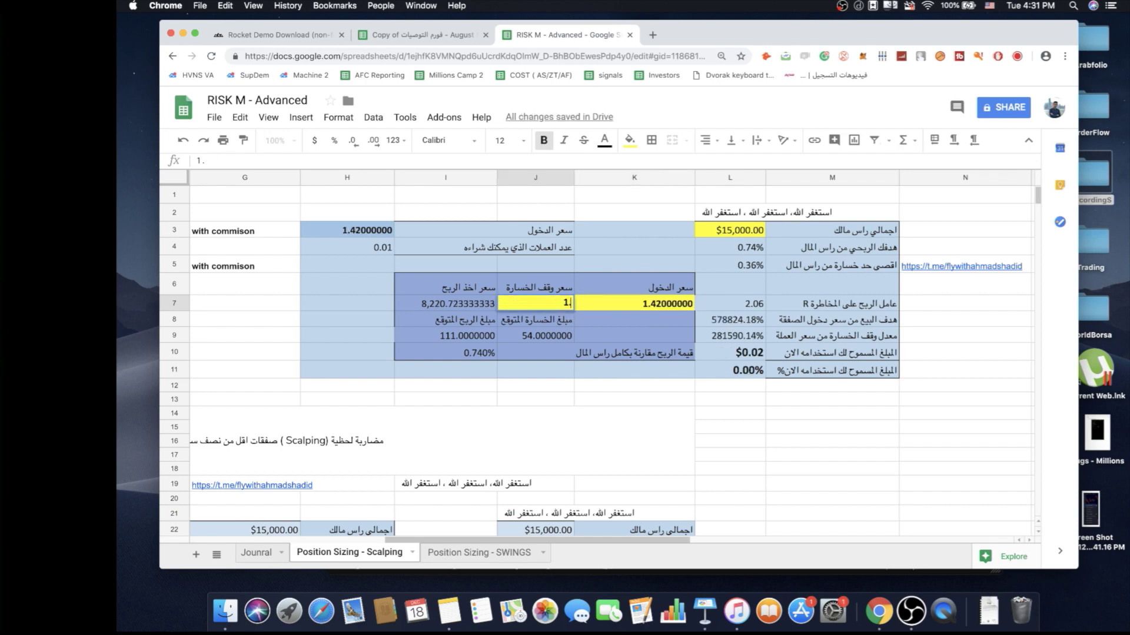
key("BackSpace")
key("BackSpace")
type("1.40")
key("Return")
Compare the entered entry price in K7 with the stop-loss price in J7
left_click(658, 310)
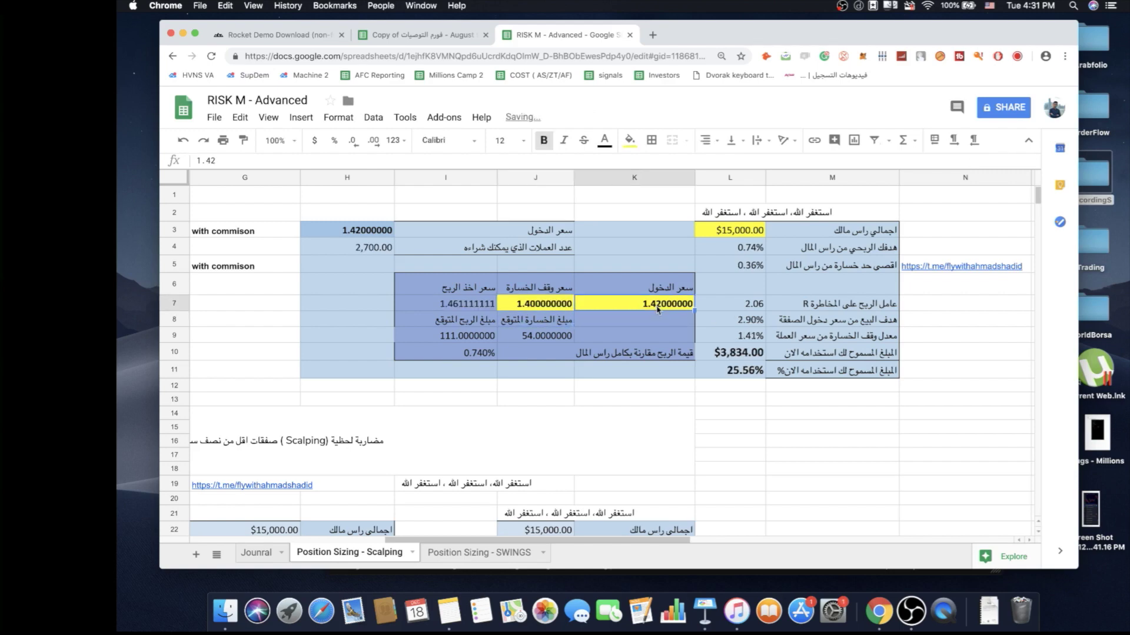
left_click(546, 315)
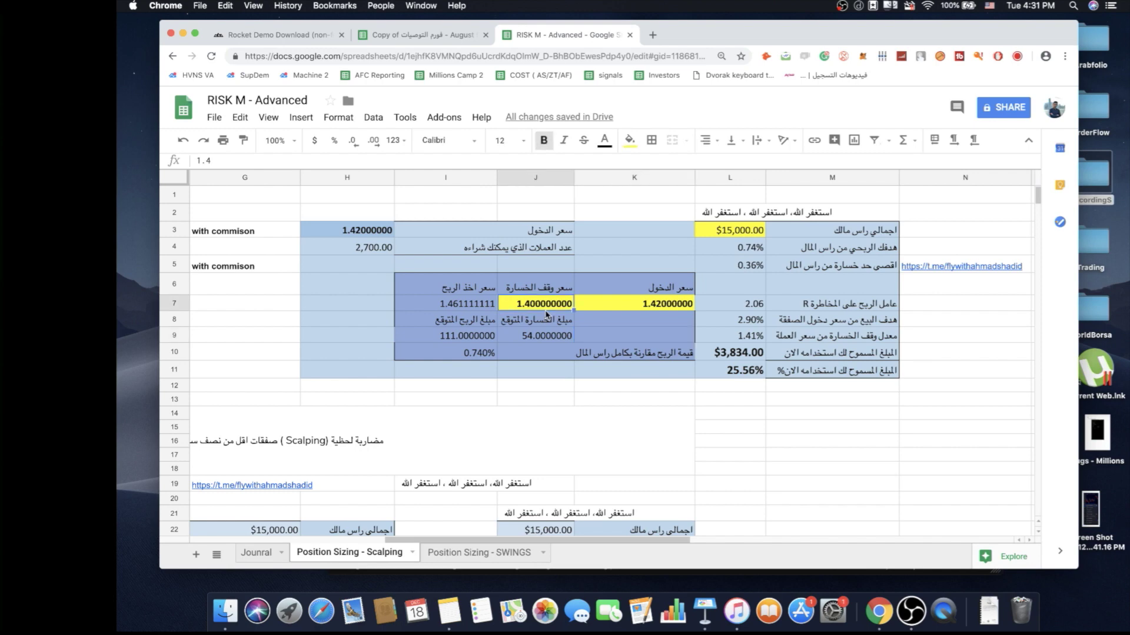
left_click(600, 335)
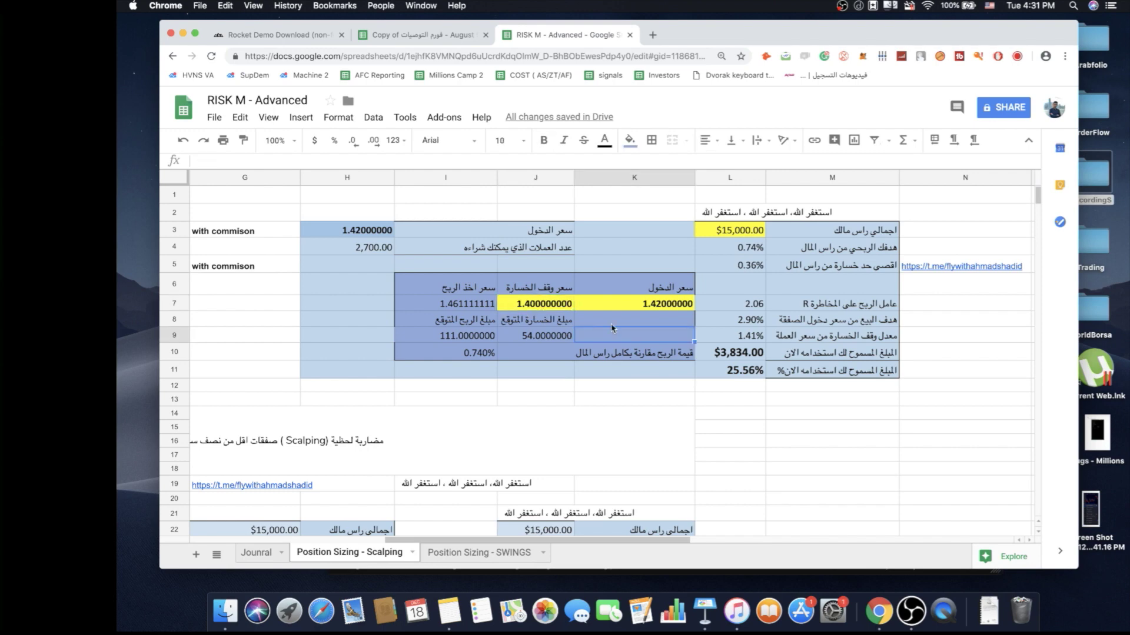
left_click(647, 308)
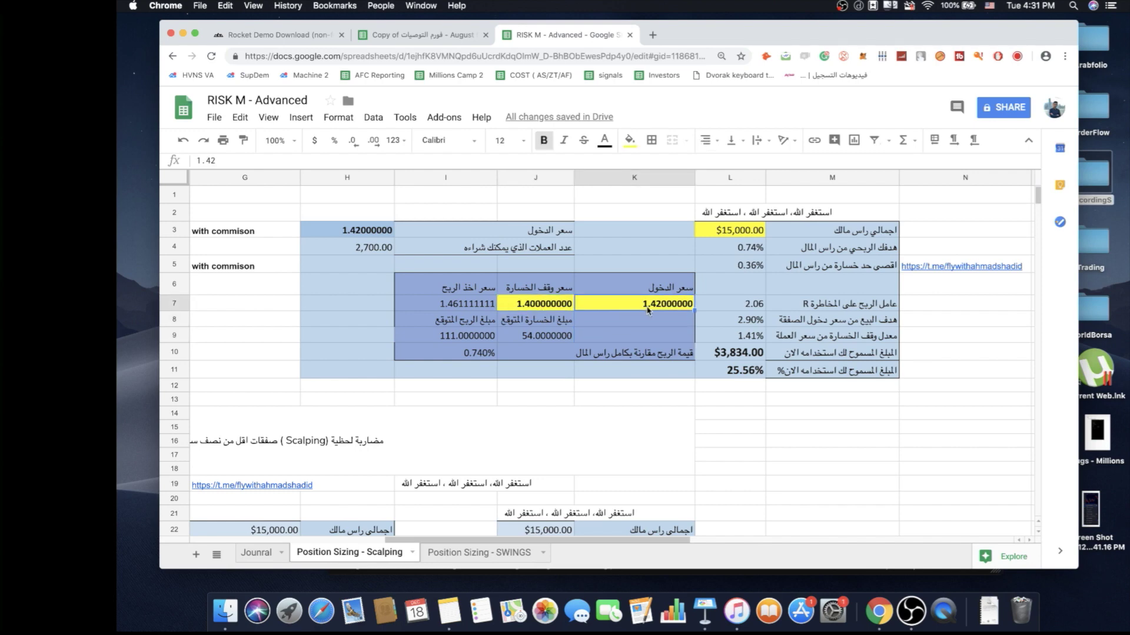
left_click(517, 307)
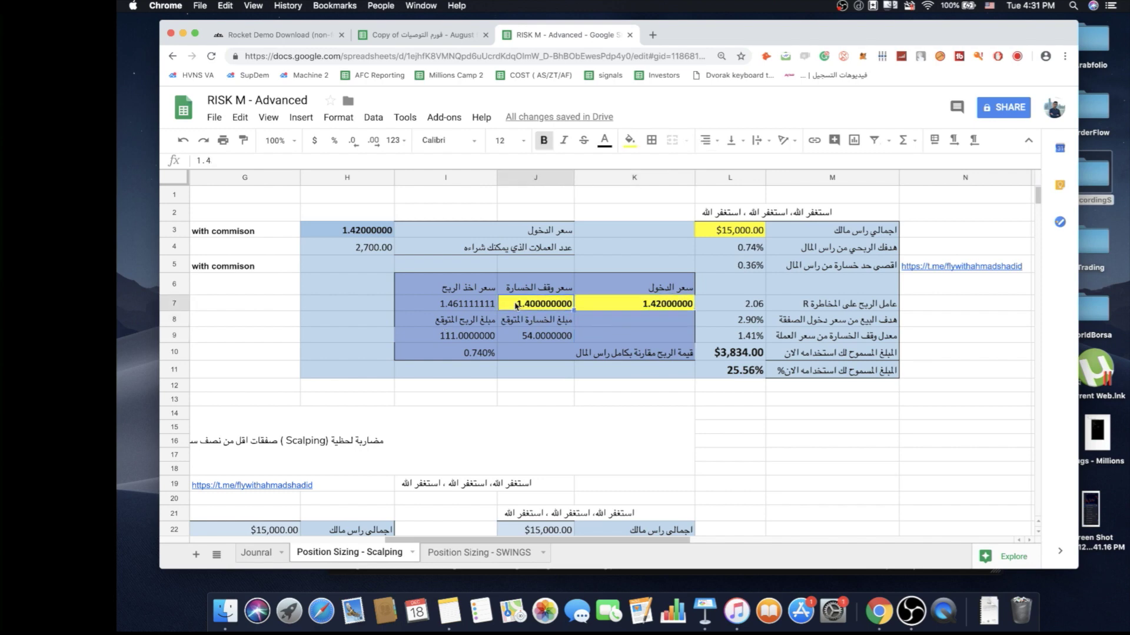
left_click(618, 321)
Examine the calculated take-profit price in cell I7
left_click(452, 306)
left_click(358, 307)
left_click(443, 306)
left_click(371, 305)
left_click(444, 308)
left_click(344, 294)
double_click(413, 305)
left_click(346, 306)
left_click(419, 306)
left_click(371, 304)
double_click(439, 303)
left_click(372, 305)
double_click(424, 305)
left_click(365, 304)
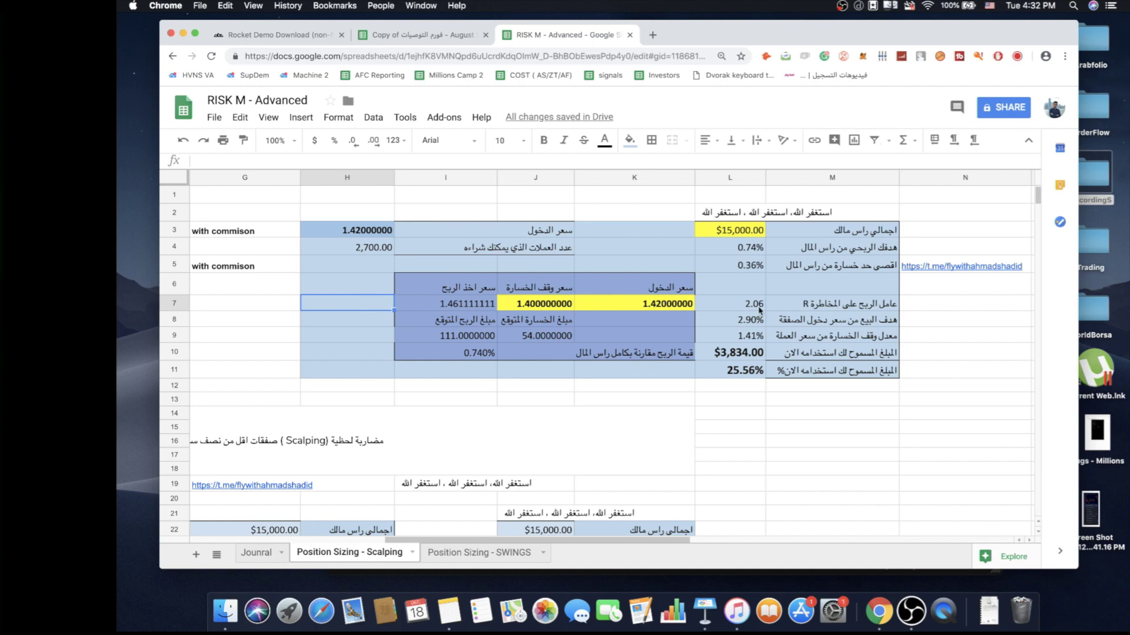
Check the R factor formula in L7 and the take-profit formula in I7 against the profit target percentage in L4
left_click(714, 303)
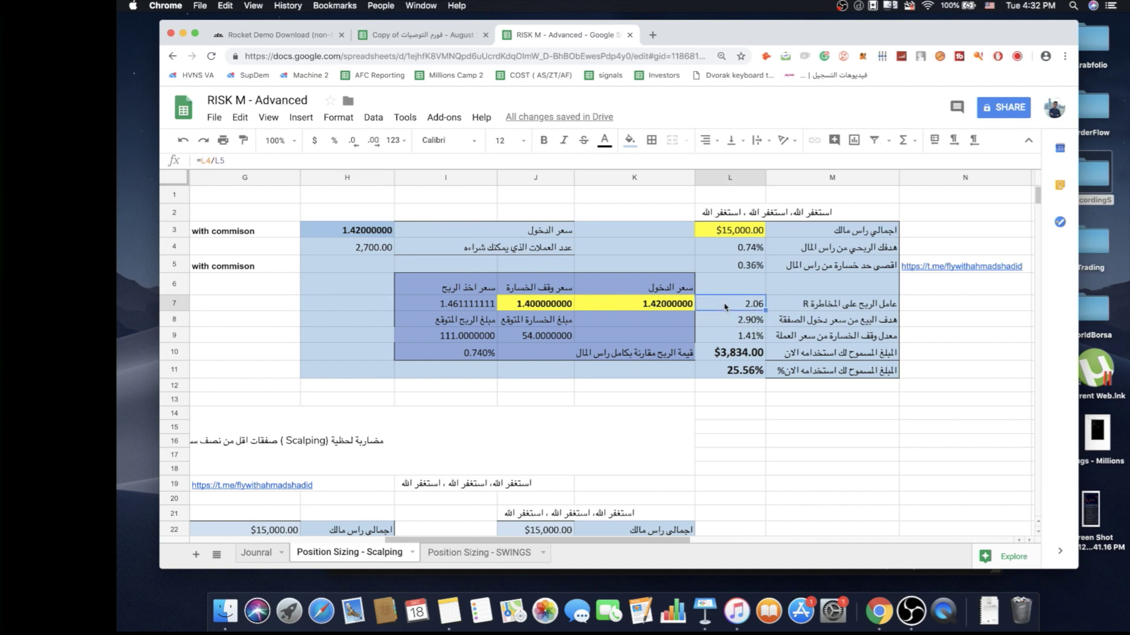
left_click(324, 308)
left_click(441, 304)
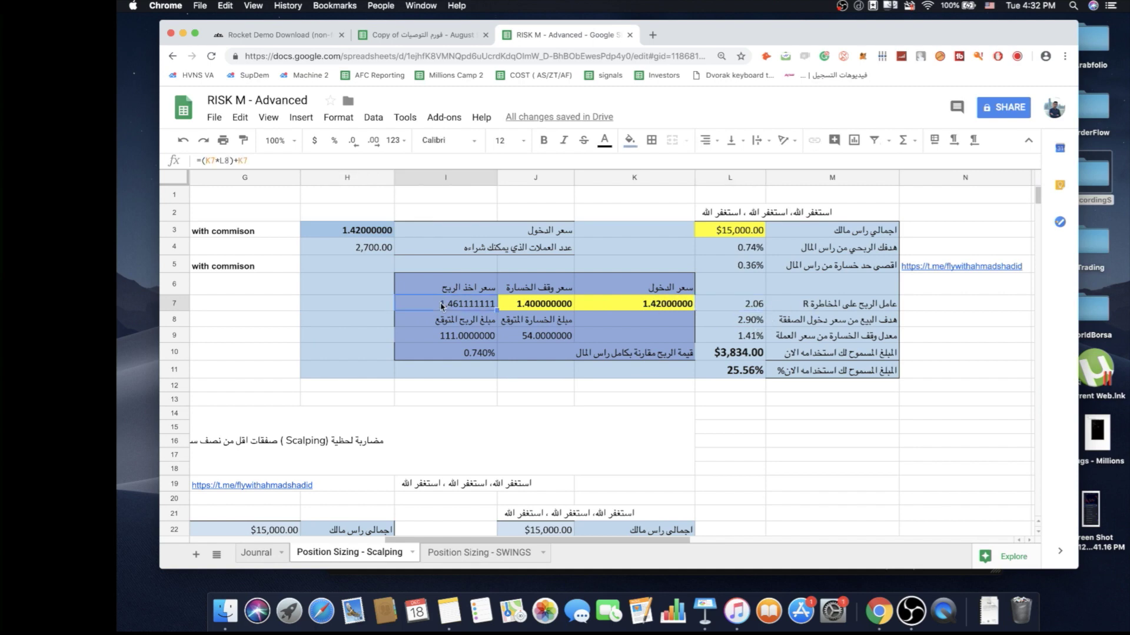
left_click(365, 304)
left_click(740, 249)
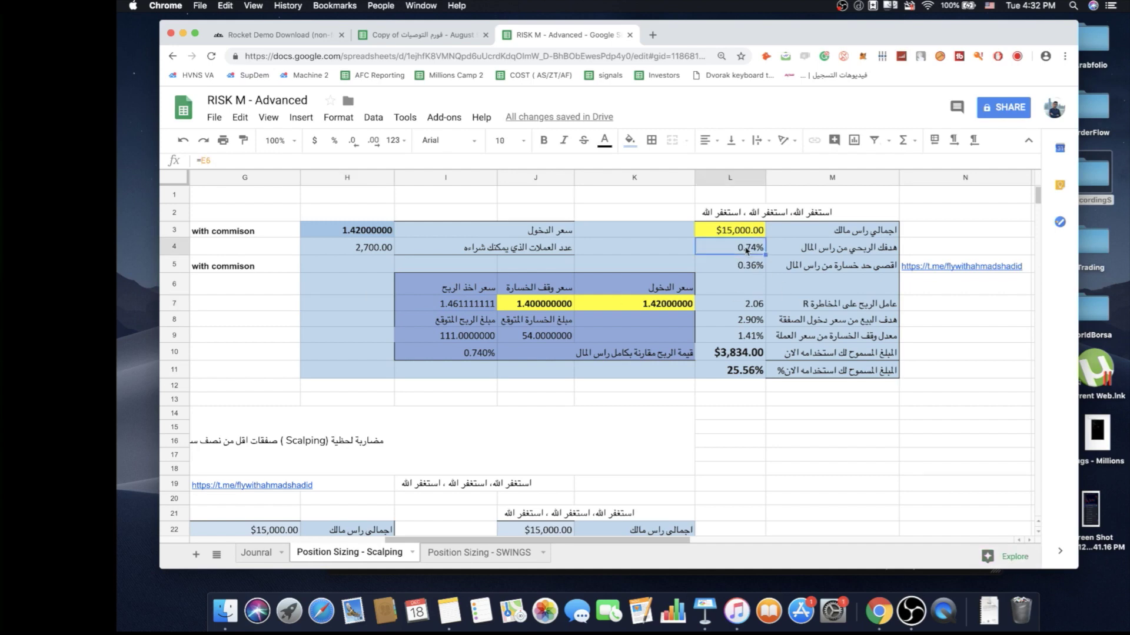
Examine the R factor formula in L7 and how the take-profit price in I7 is calculated from the entry price
left_click(743, 303)
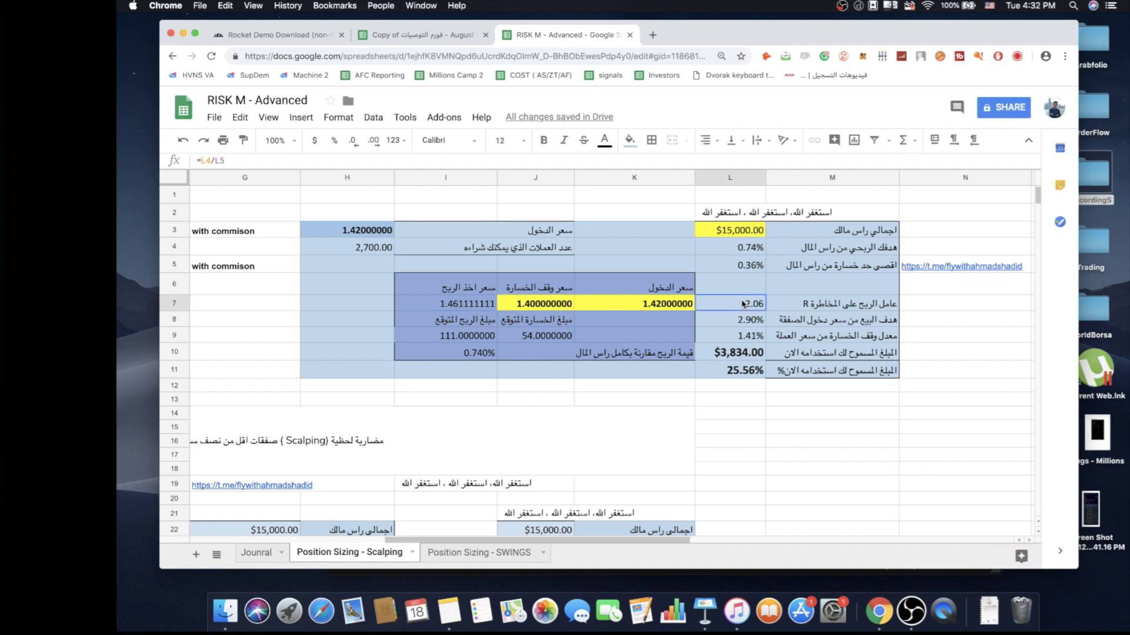
left_click(354, 307)
left_click(440, 305)
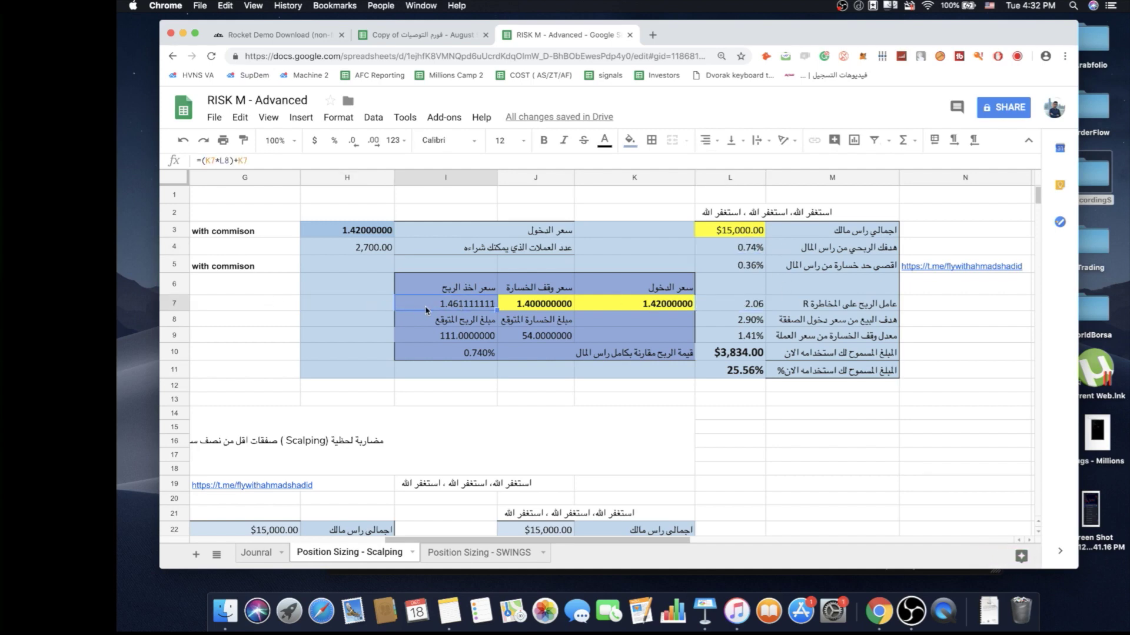
left_click(370, 304)
left_click(449, 305)
left_click(375, 314)
left_click(430, 305)
left_click(378, 316)
left_click(444, 304)
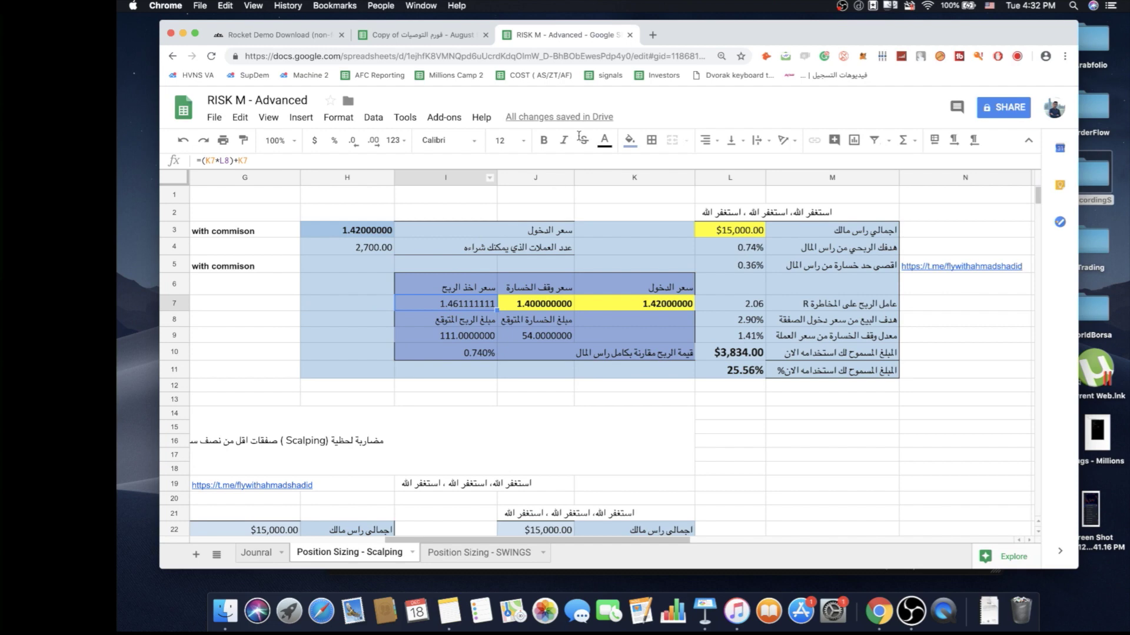
left_click(351, 306)
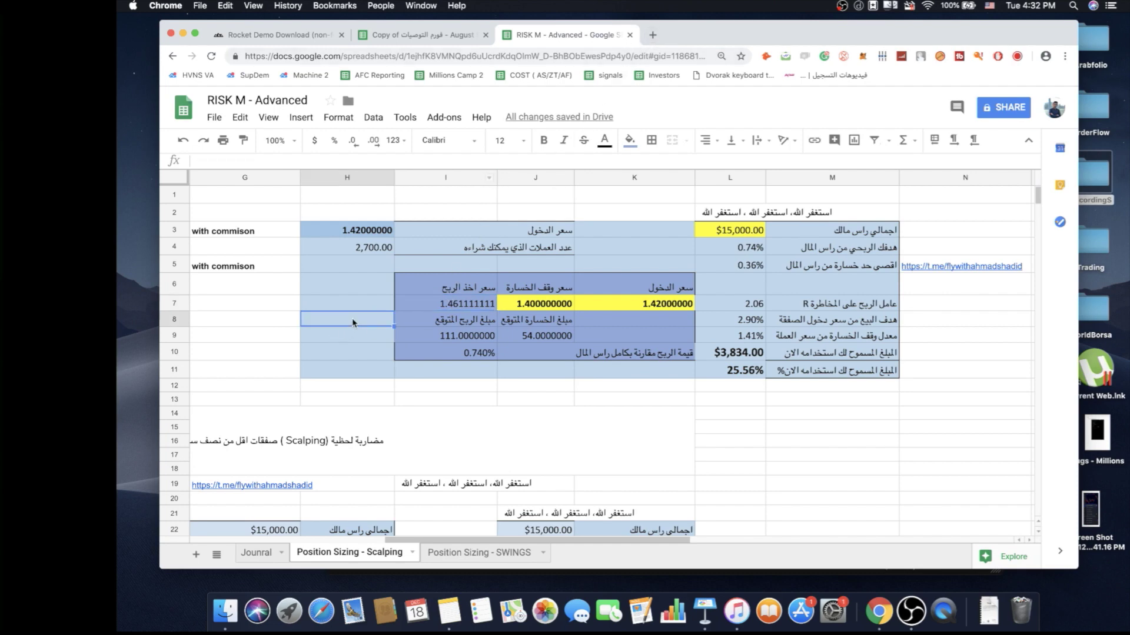
left_click(453, 305)
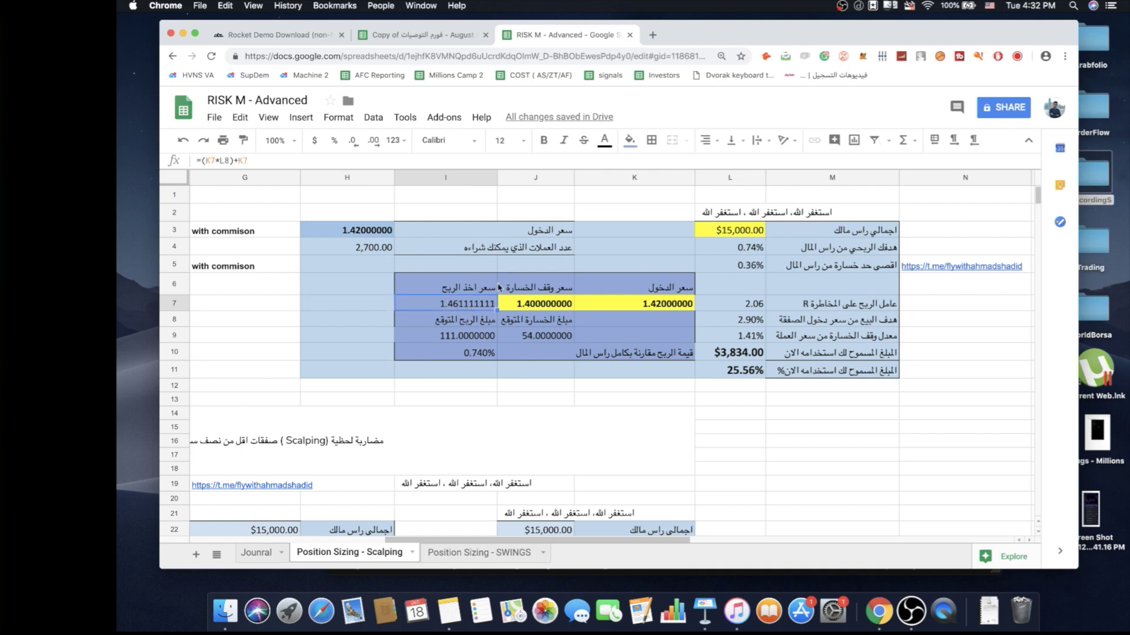
key("Left")
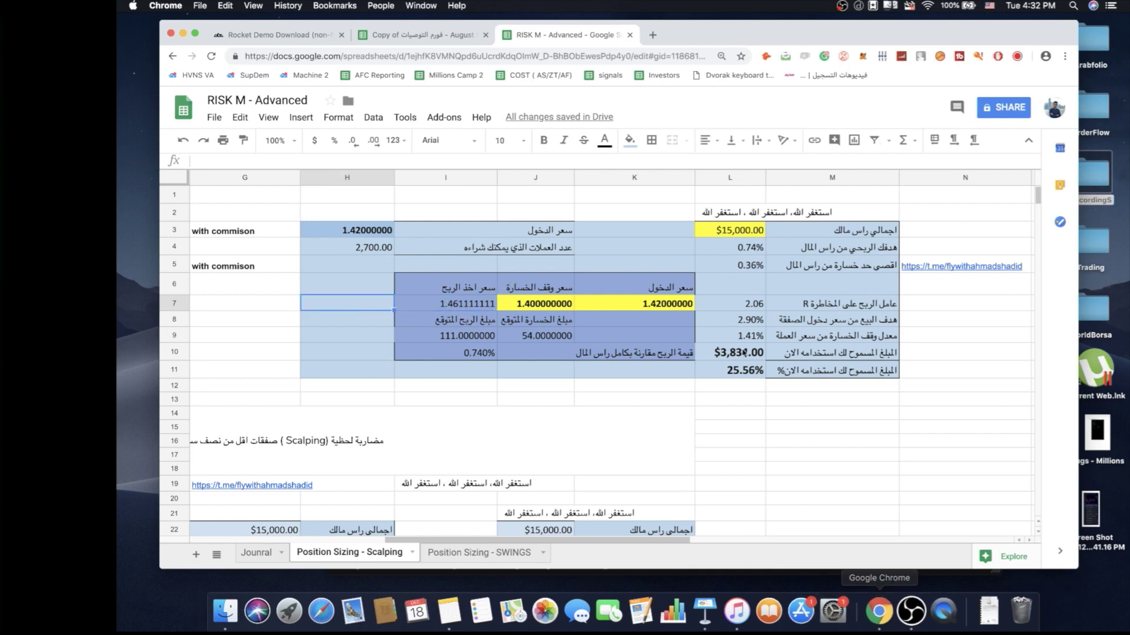
Switch to the Keynote presentation and show slide 10 with the reward/risk ratio trade chart
left_click(704, 613)
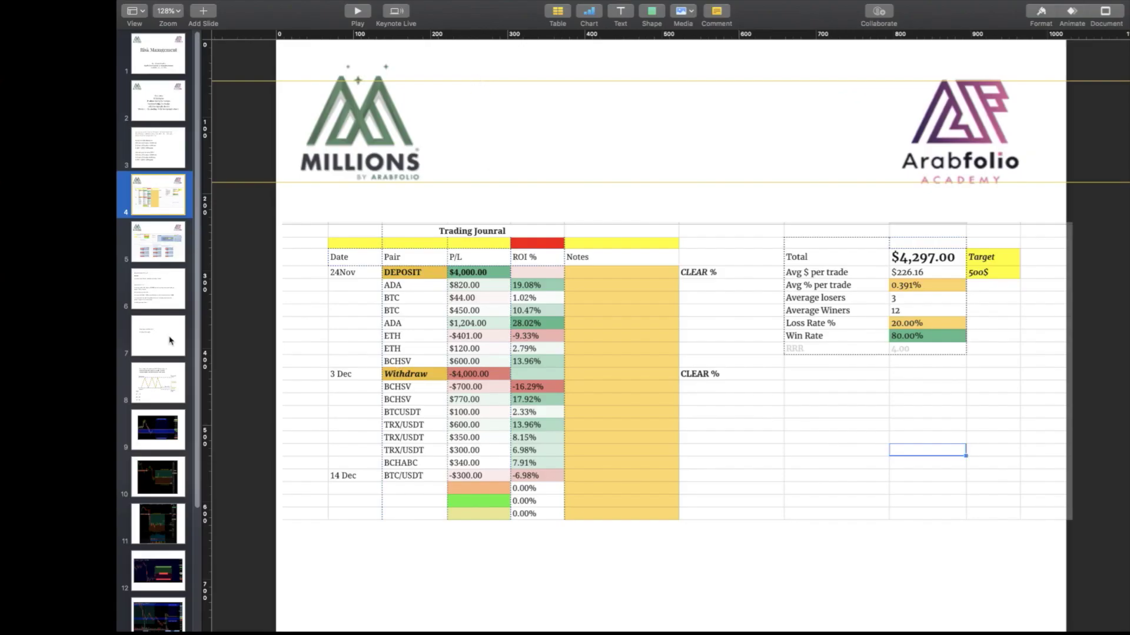
left_click(165, 493)
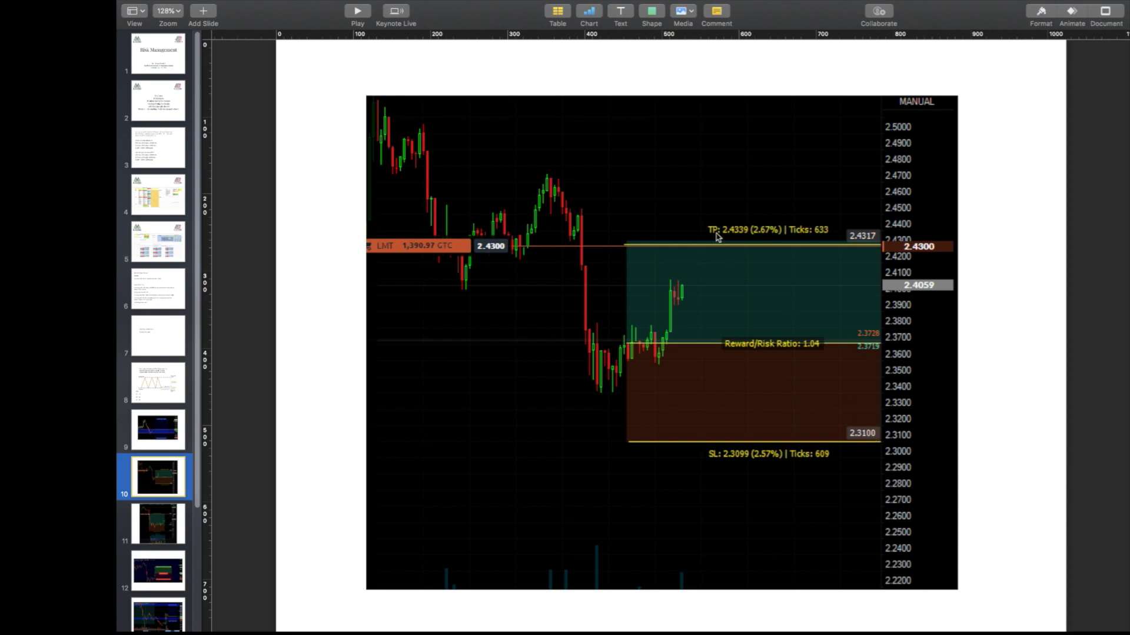
Switch to the Chrome spreadsheet to check the take-profit price in I7, and return to the reward/risk chart in Keynote
key("ctrl+Up")
left_click(527, 395)
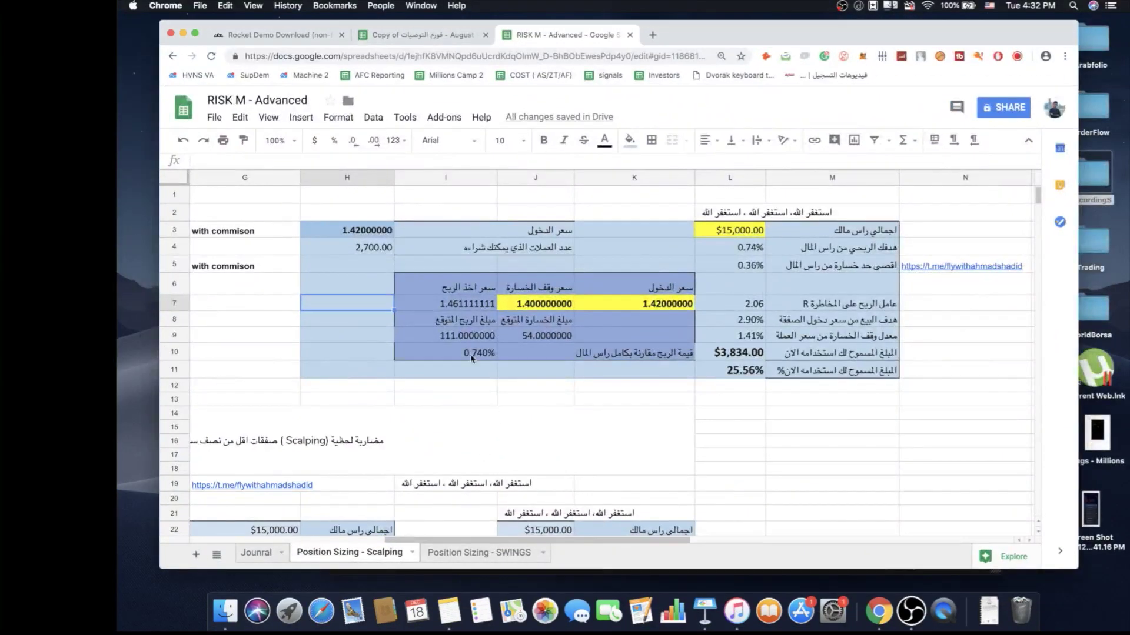
left_click(460, 304)
left_click(382, 307)
key("ctrl+Up")
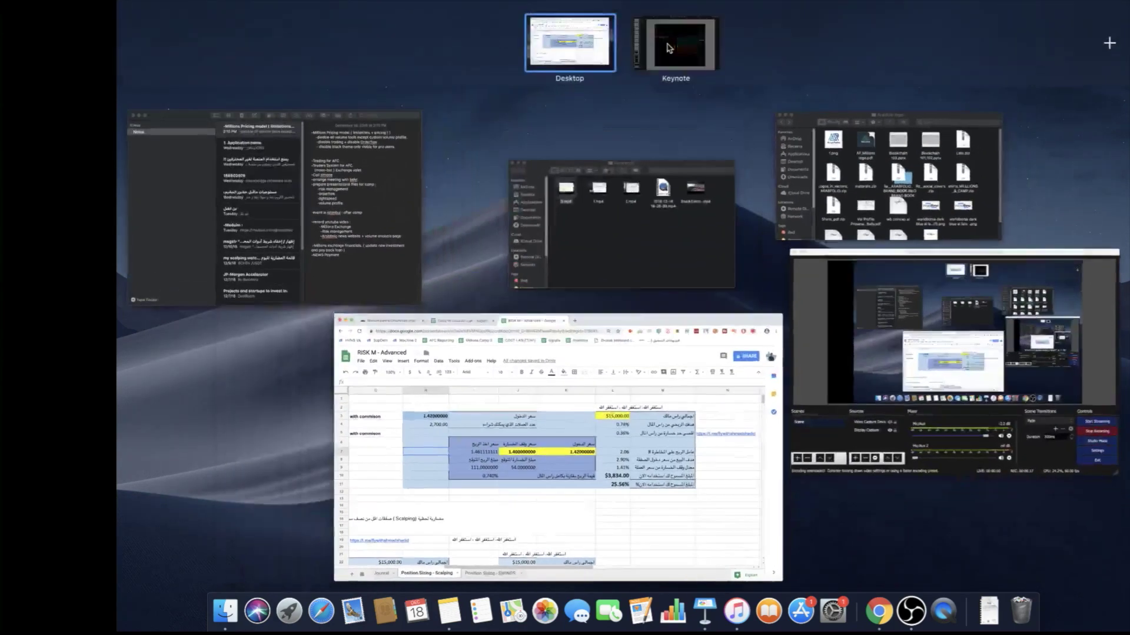
left_click(675, 38)
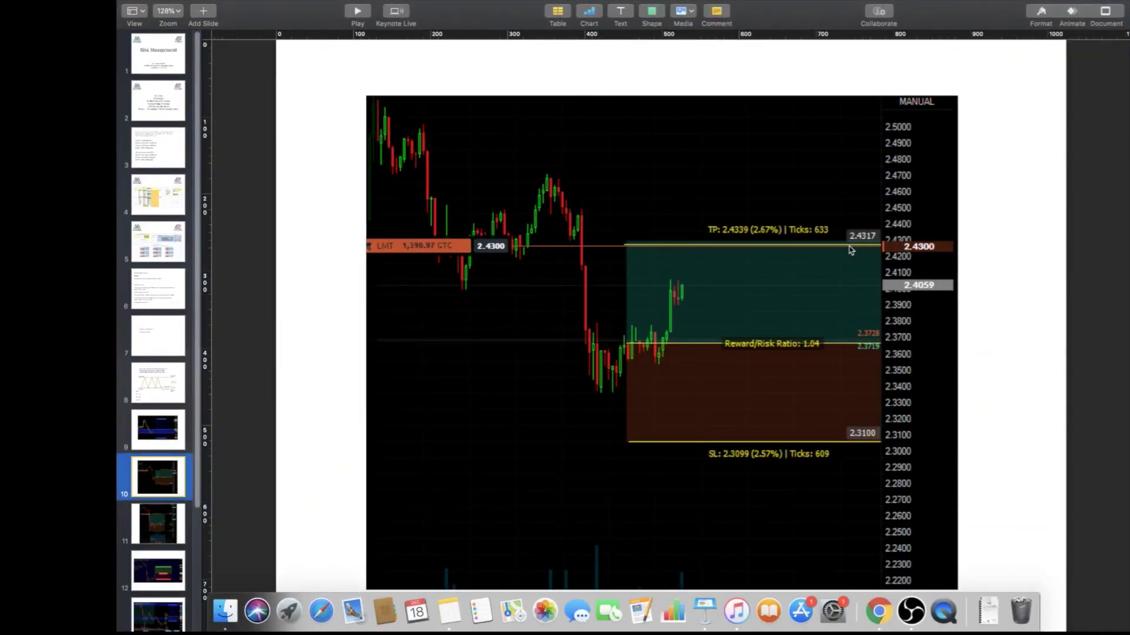
Switch back to the spreadsheet in Chrome and examine the take-profit formula in I7
key("ctrl+Up")
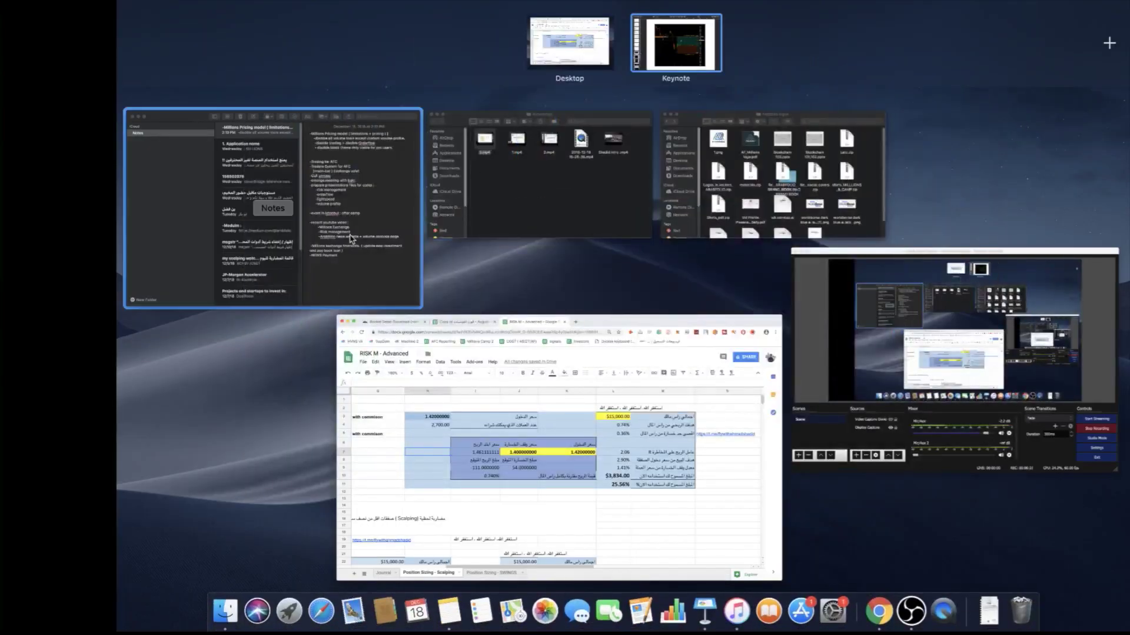
left_click(399, 344)
left_click(456, 305)
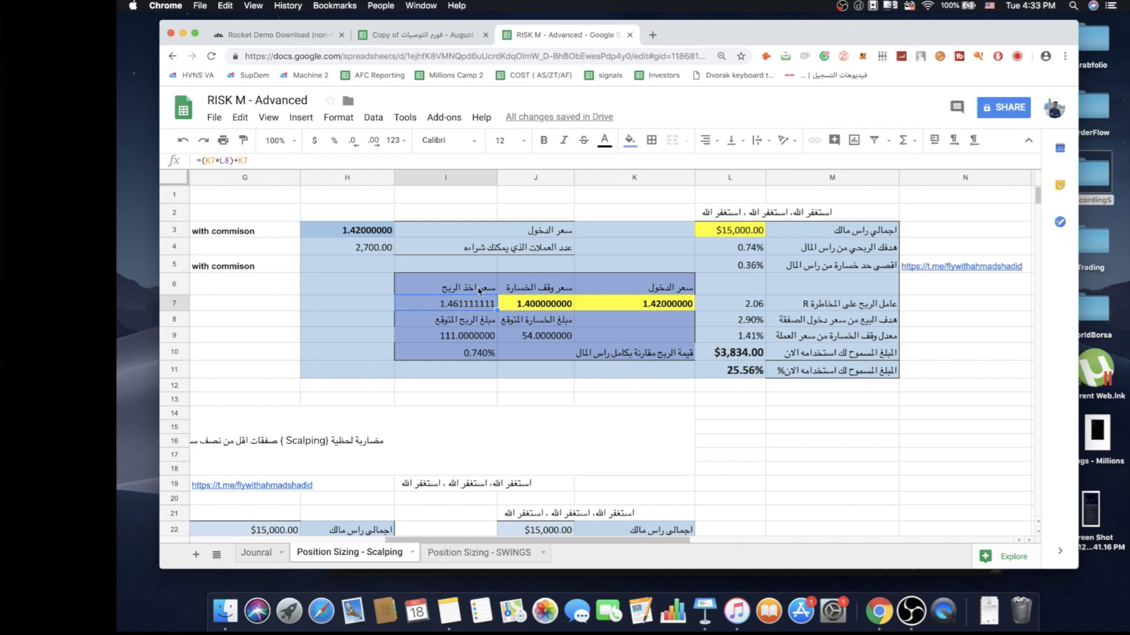
left_click(386, 308)
left_click(441, 310)
left_click(390, 309)
left_click(442, 308)
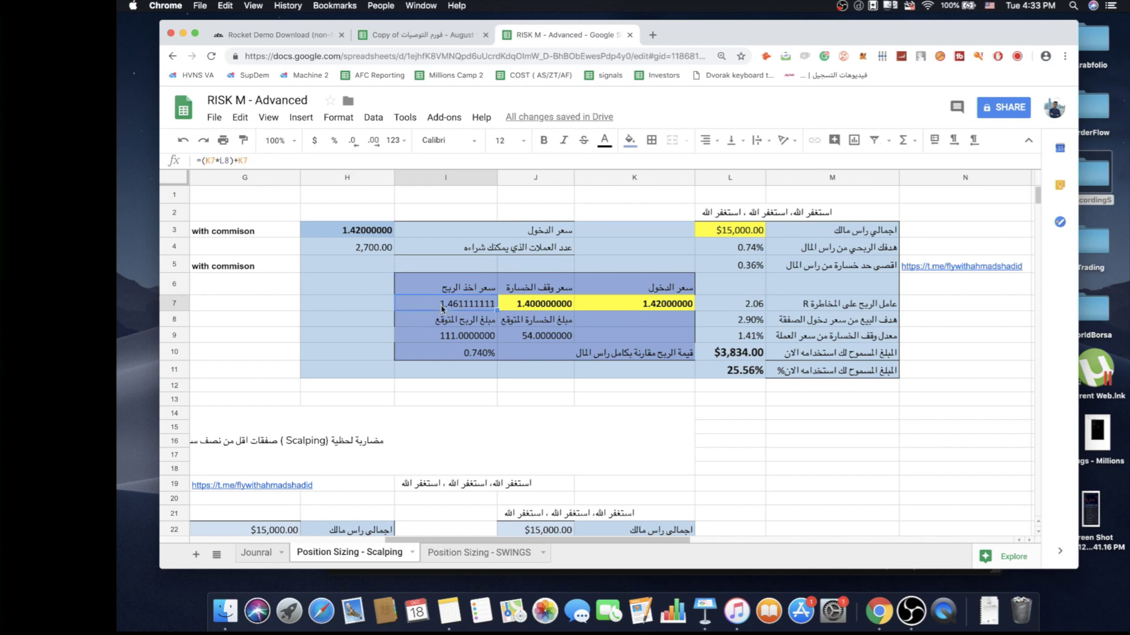
Examine the R factor formula in L7
left_click(666, 253)
left_click(740, 250)
left_click(781, 277)
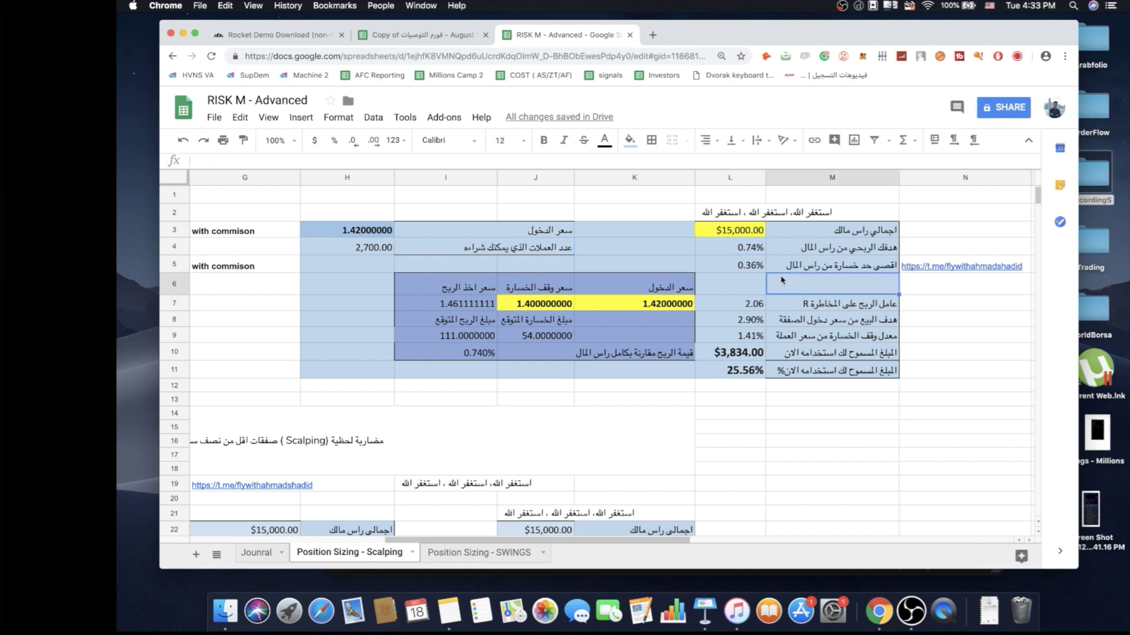
left_click(755, 303)
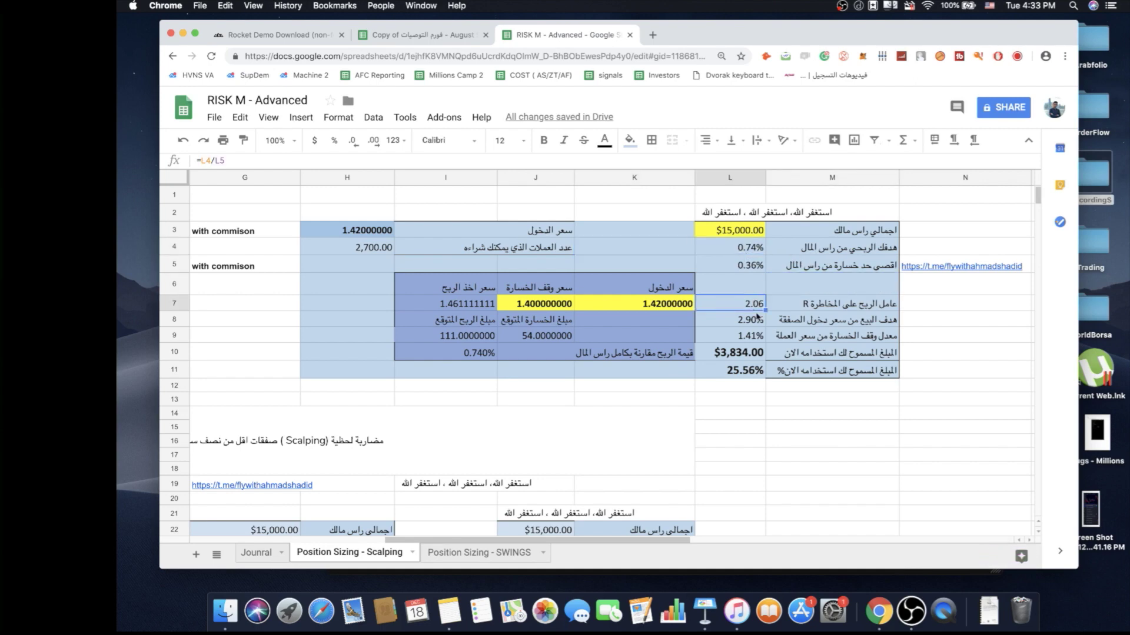
left_click(307, 318)
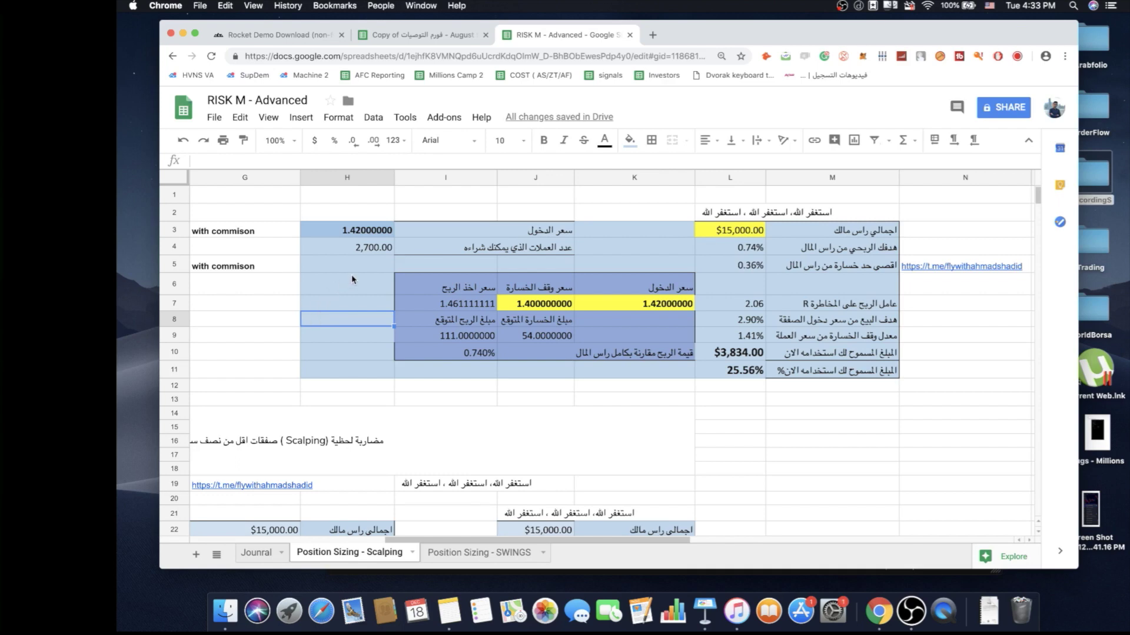
left_click(371, 300)
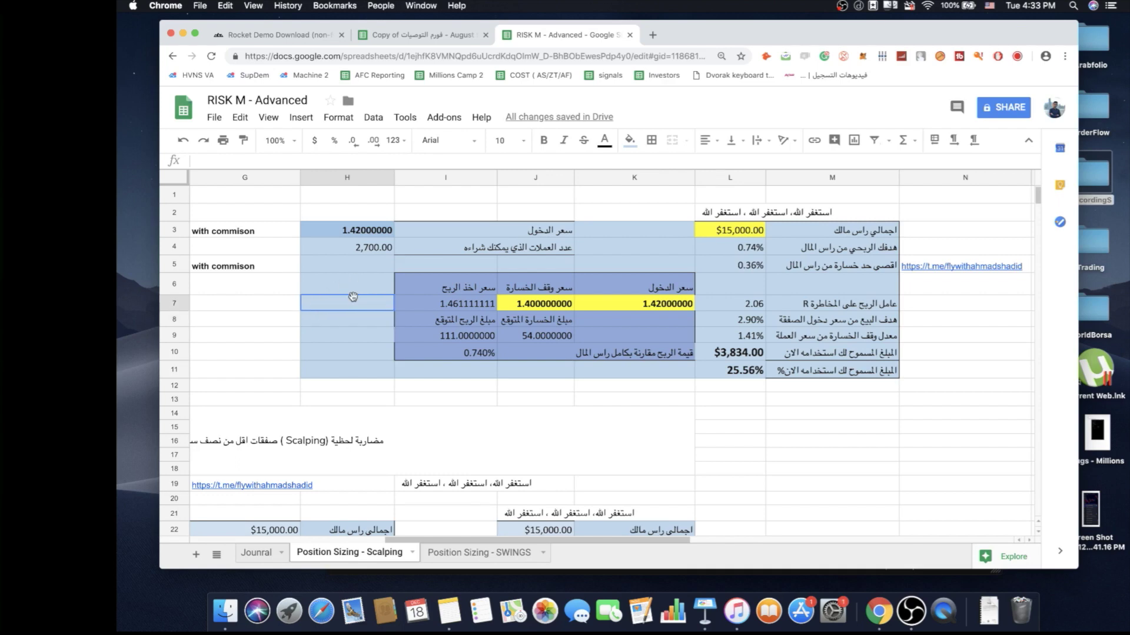
left_click_drag(913, 415, 354, 225)
left_click(347, 284)
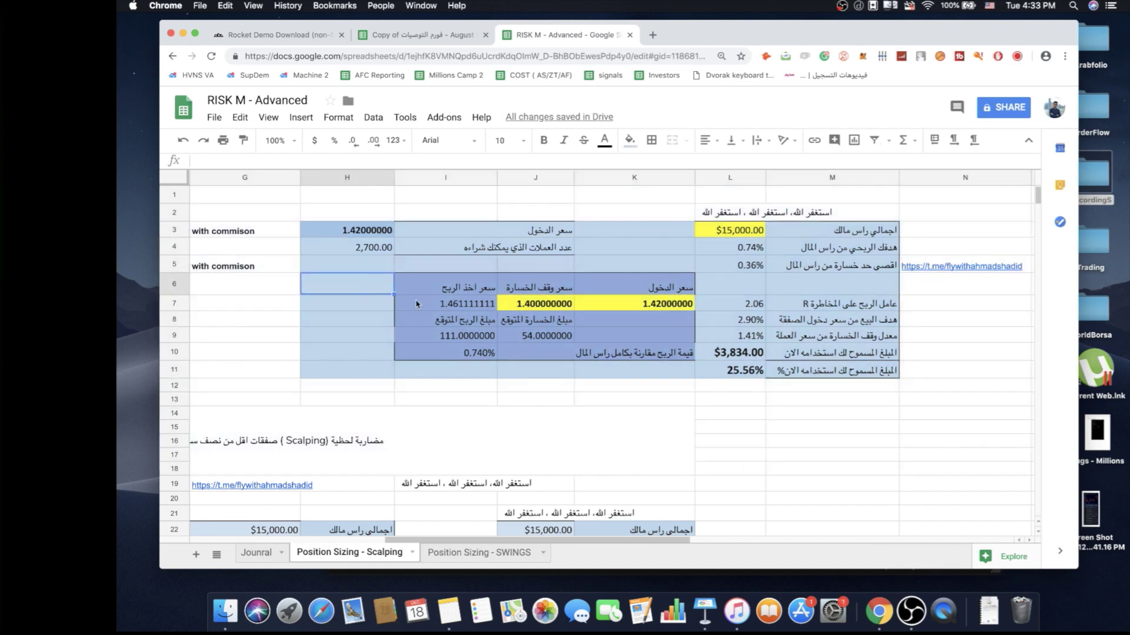
left_click(828, 456)
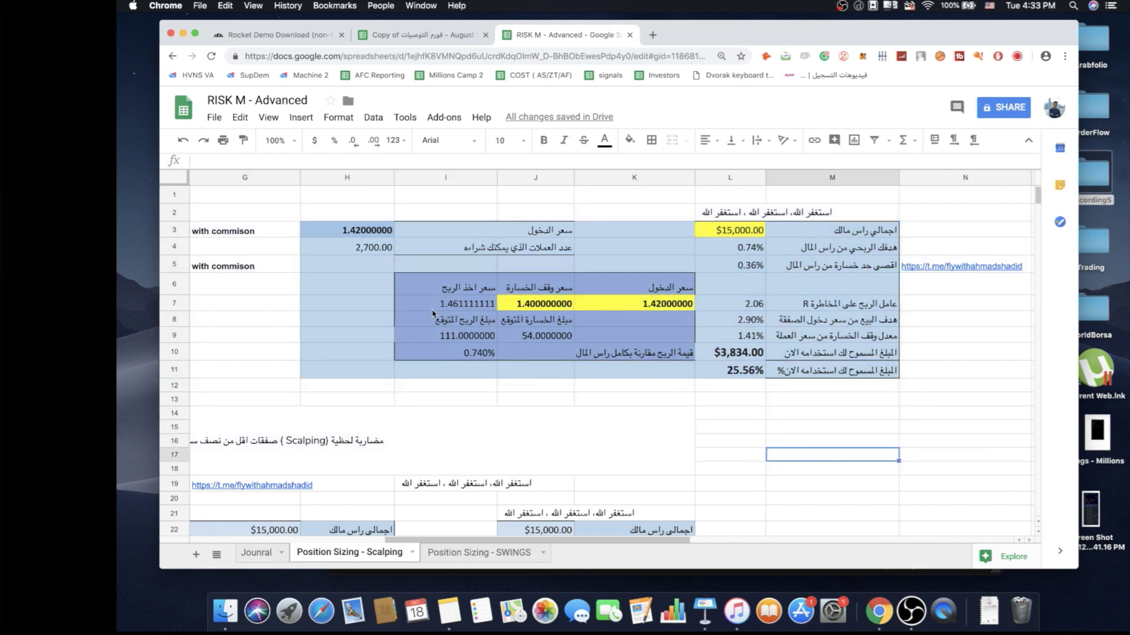
Compare the take-profit formula in I7 with the R factor formula in L7
left_click(462, 307)
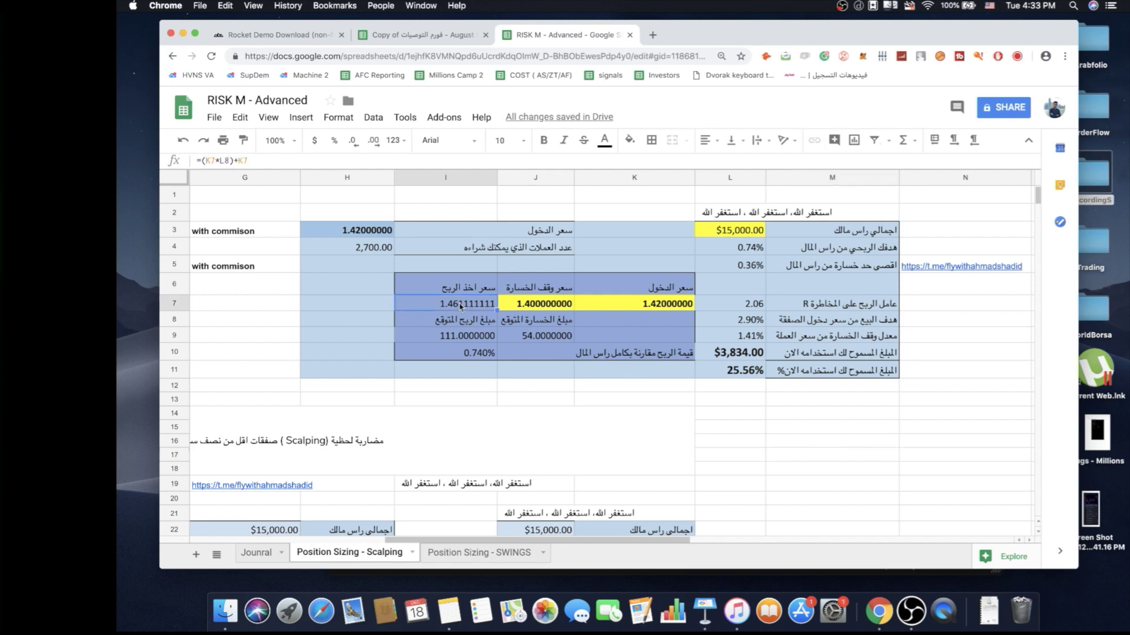
left_click(366, 308)
left_click(462, 305)
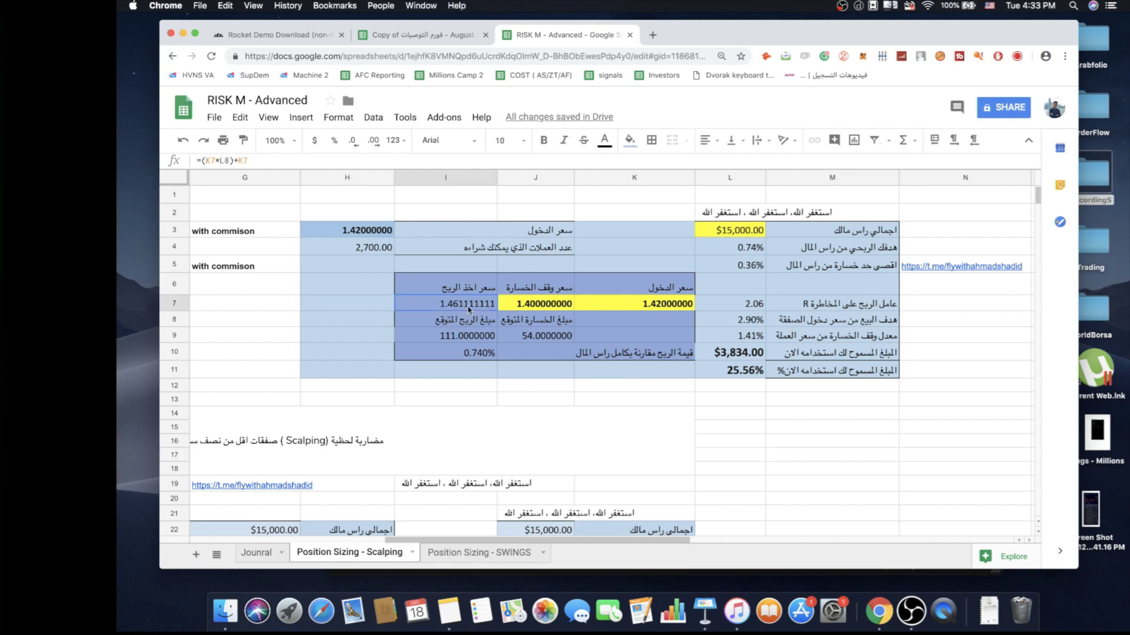
left_click(741, 306)
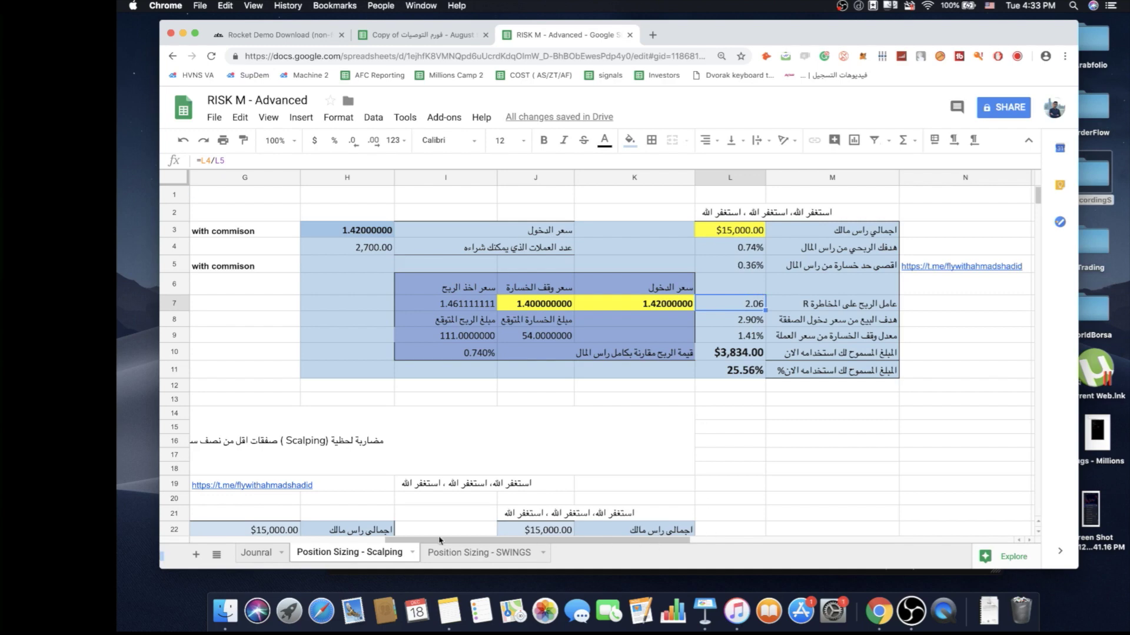
Check the win strike percentage in E5 and return to the trade calculation table
scroll(600, 377, "left", 10)
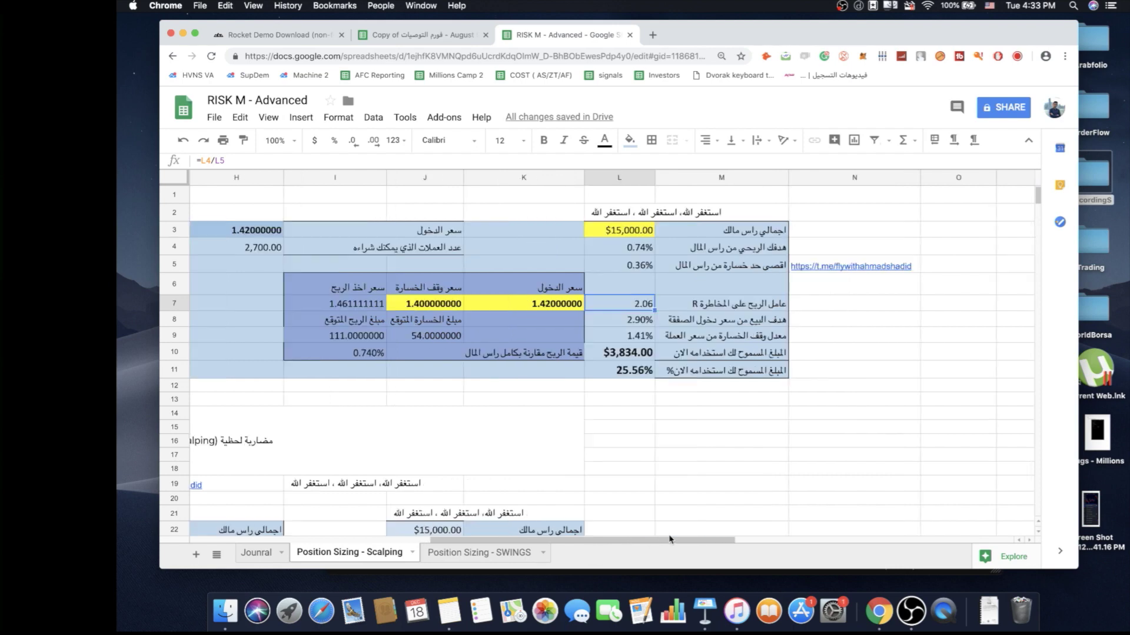
left_click(600, 377)
left_click(562, 266)
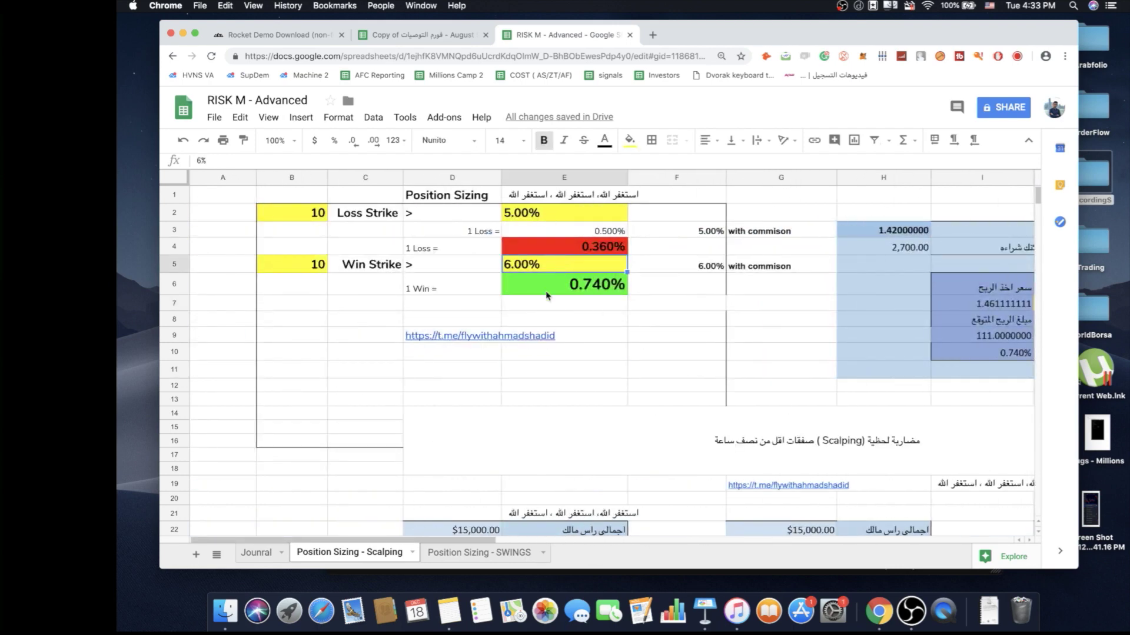
left_click_drag(485, 541, 697, 541)
left_click(774, 442)
Examine the R factor in L7 alongside the stop-loss price in J7 and the entry price in K7
left_click(744, 302)
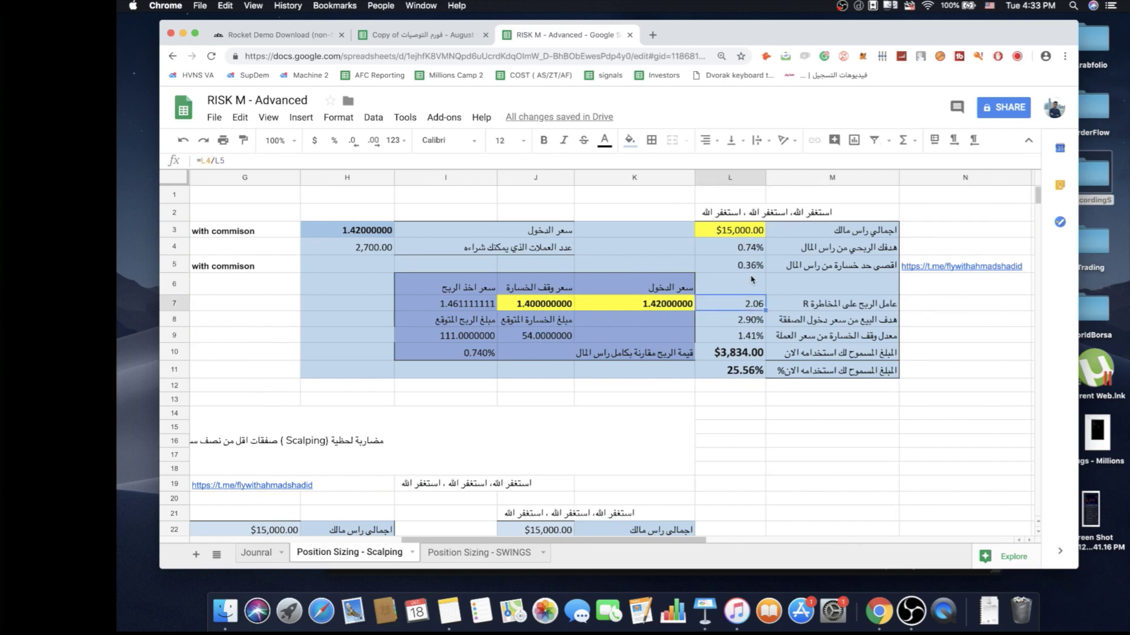
left_click(527, 310)
left_click(606, 304)
left_click(532, 303)
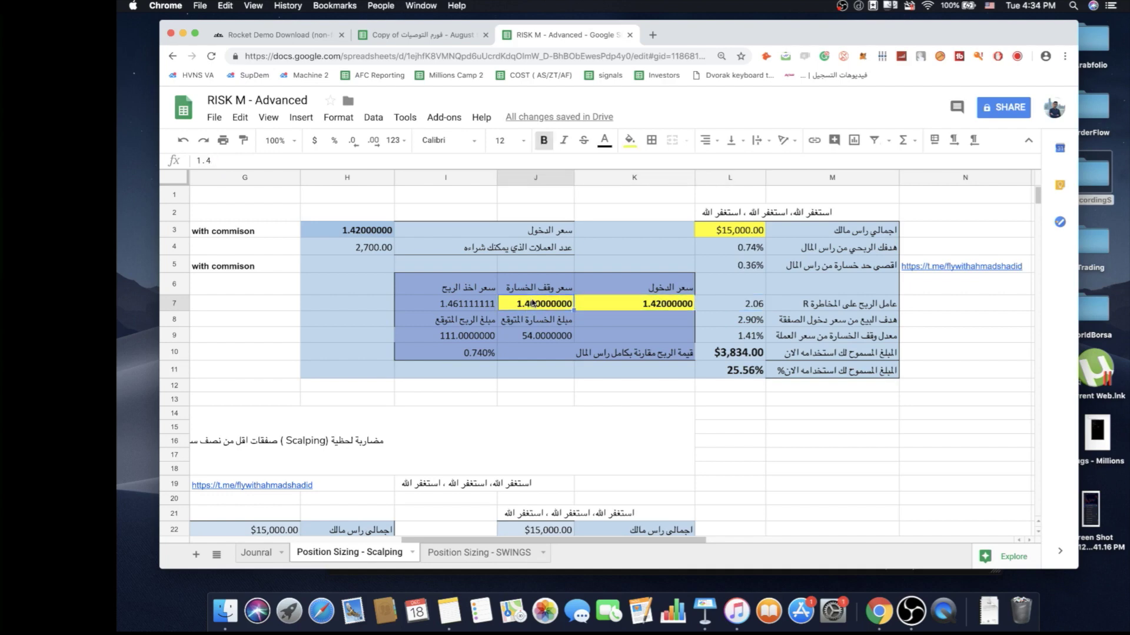
Examine the sell target percentage formula in L8 and how the take-profit price in I7 uses it
left_click(882, 428)
left_click(815, 333)
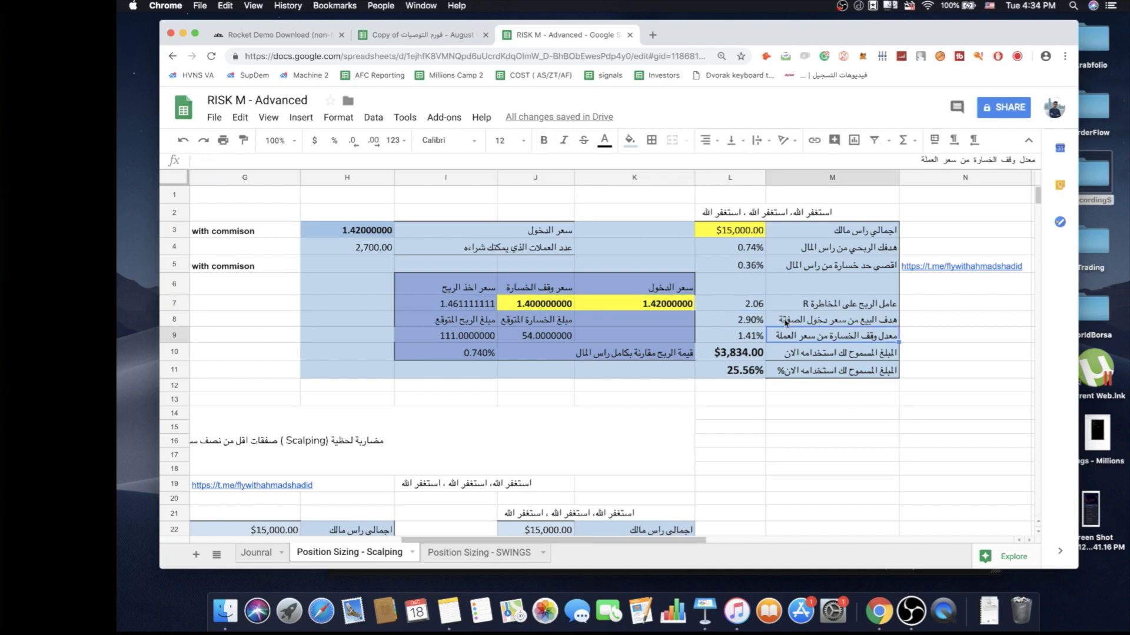
left_click(747, 318)
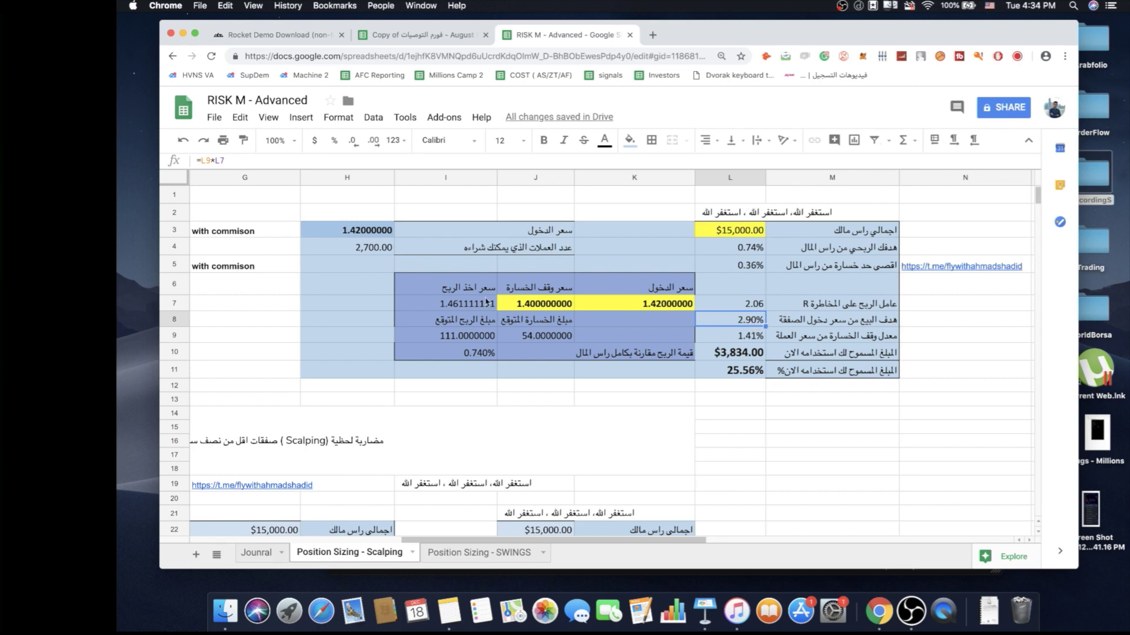
left_click(432, 307)
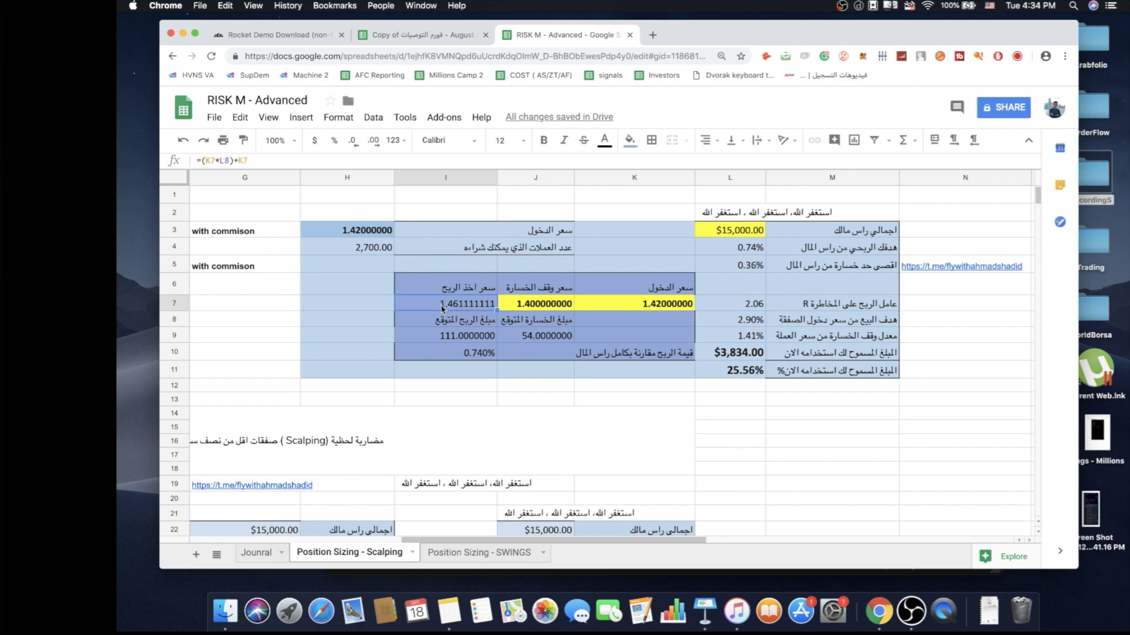
left_click(800, 333)
left_click(729, 323)
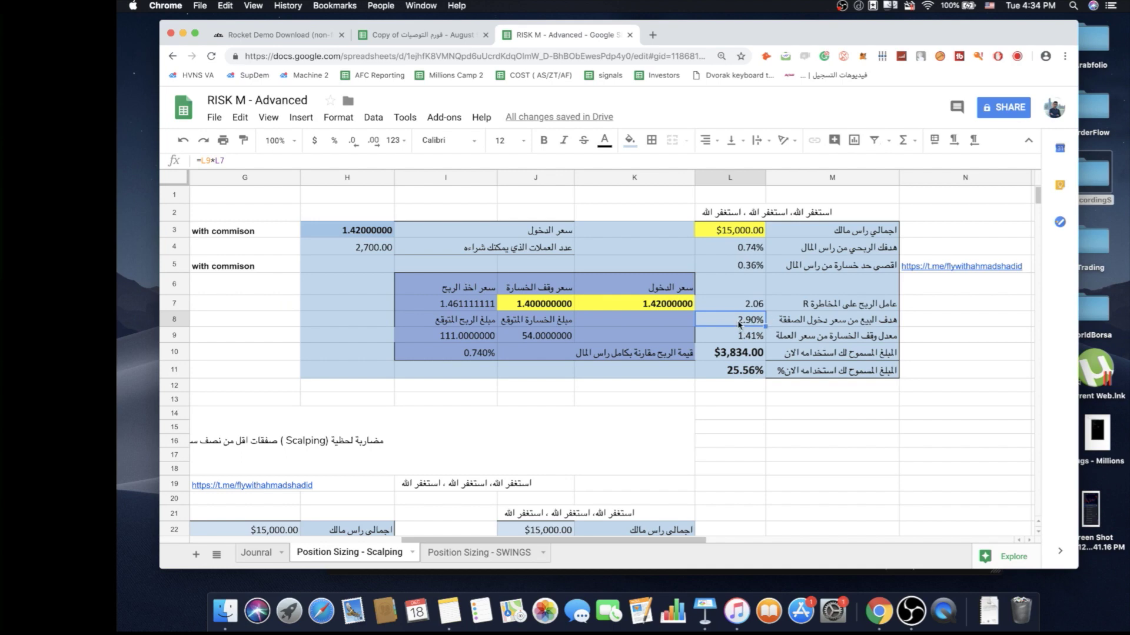
Examine the stop-loss rate formula in L9 and the maximum loss percentage of capital in L5
left_click(779, 336)
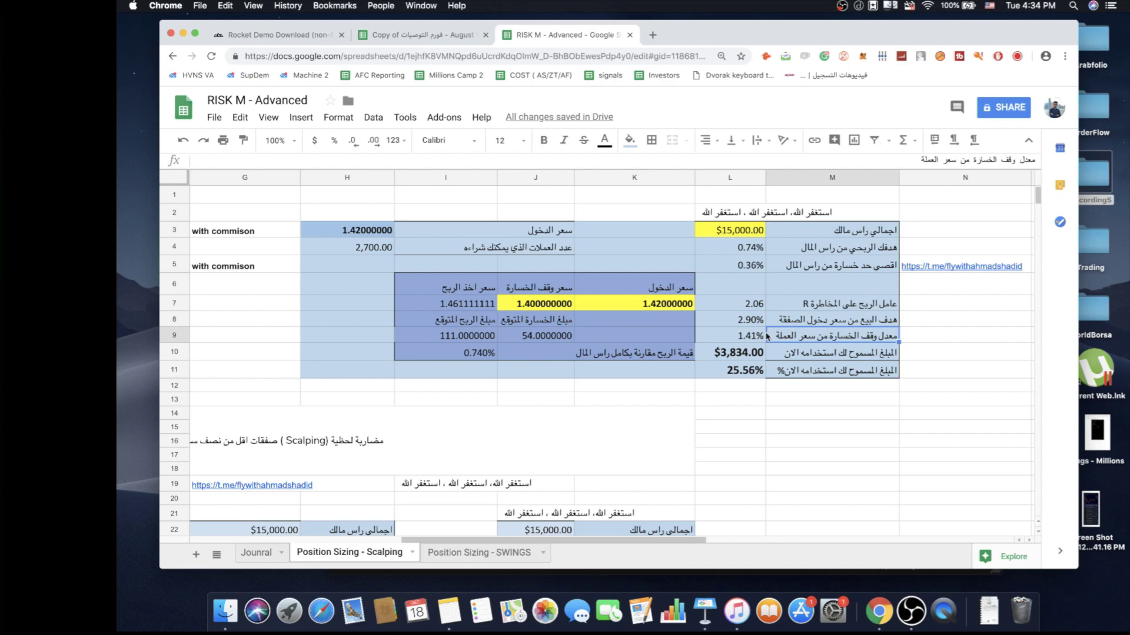
left_click(676, 338)
left_click(756, 341)
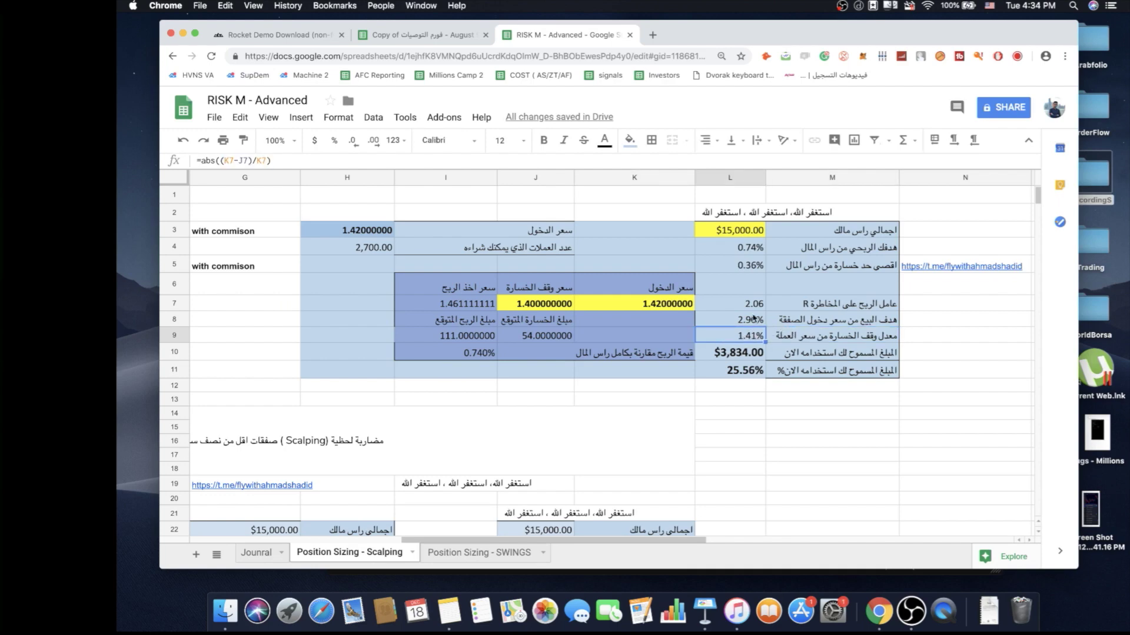
left_click(752, 268)
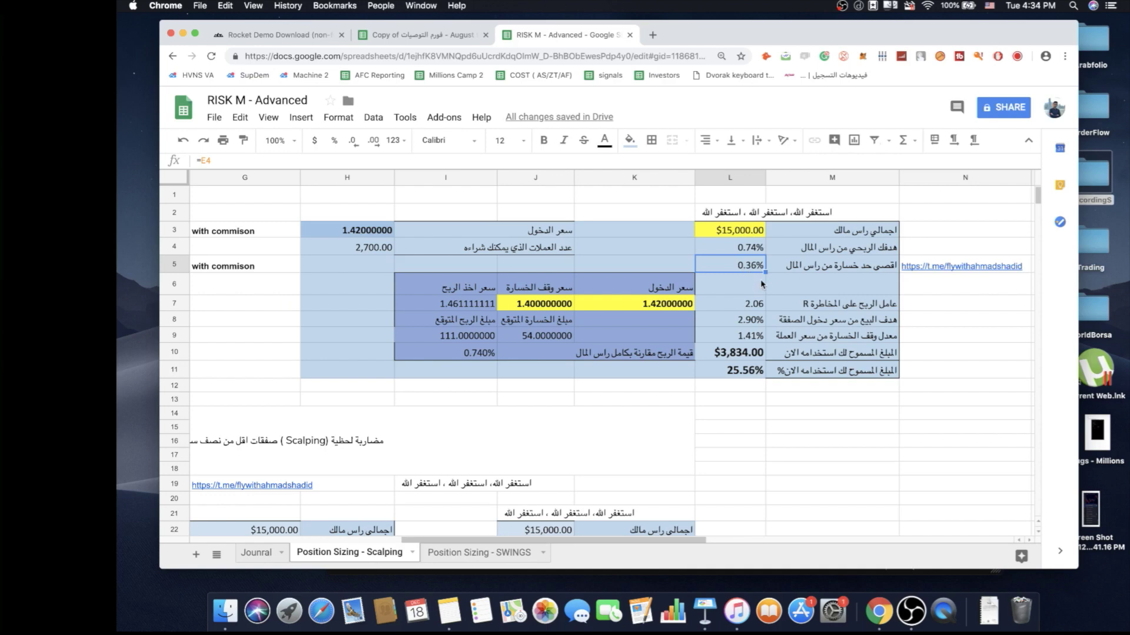
Examine the formulas for the allowed position amount in L10 and its share of total capital in L11
left_click(831, 337)
left_click(835, 411)
key("Down")
key("Down")
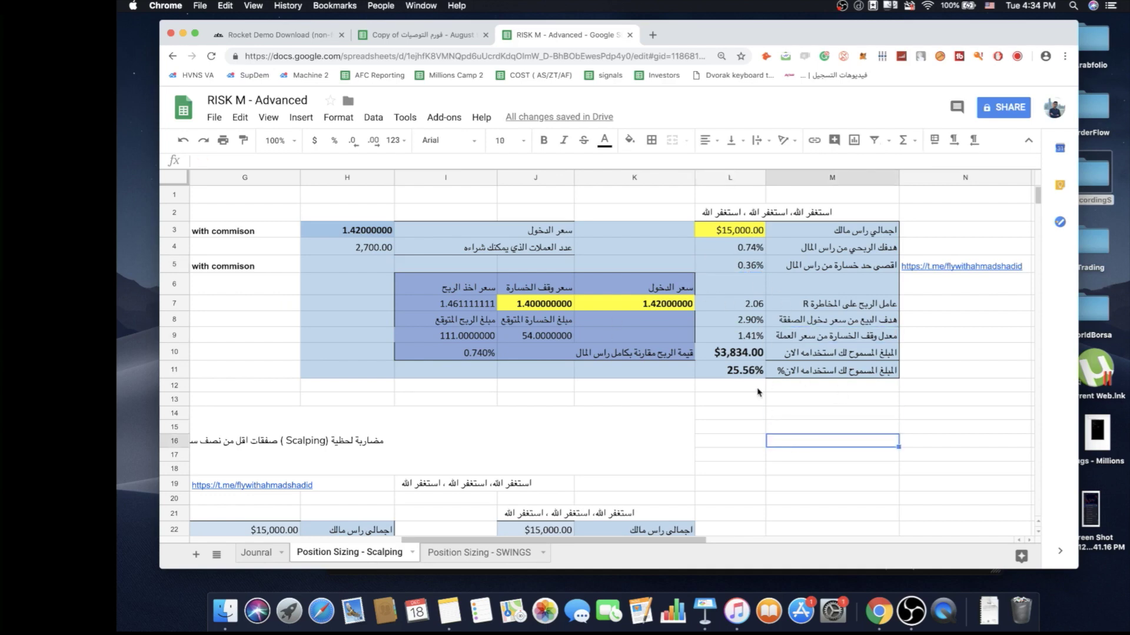
key("Up")
key("Up")
key("Up")
key("Up")
key("Up")
key("Up")
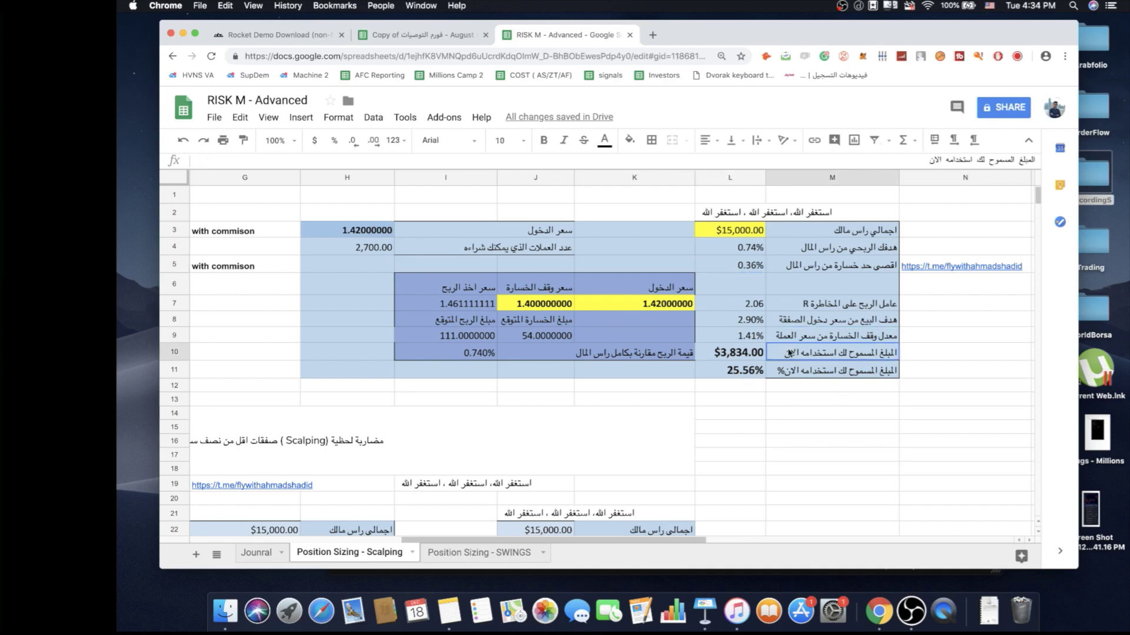
key("Left")
key("Down")
key("Down")
key("Down")
key("Down")
left_click(735, 355)
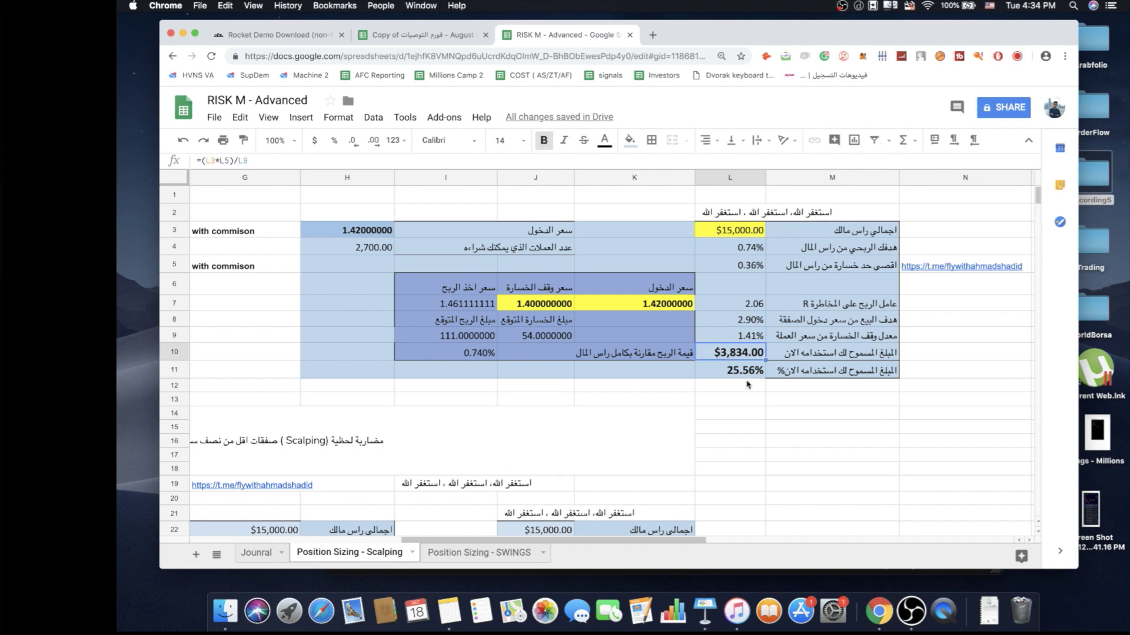
left_click(743, 374)
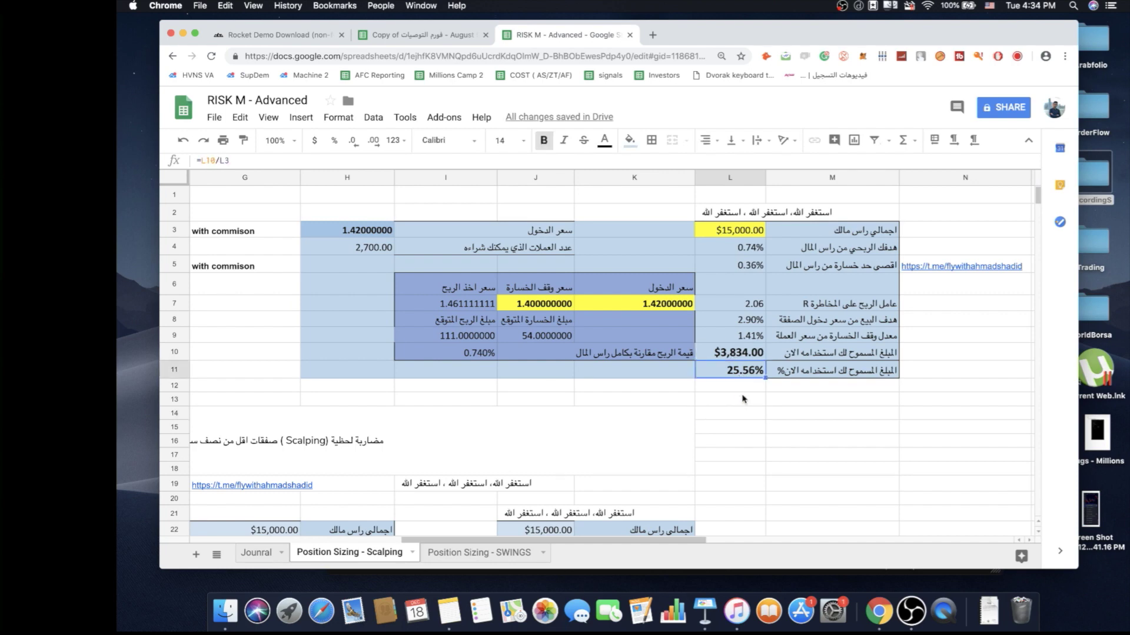
left_click(751, 401)
left_click(749, 376)
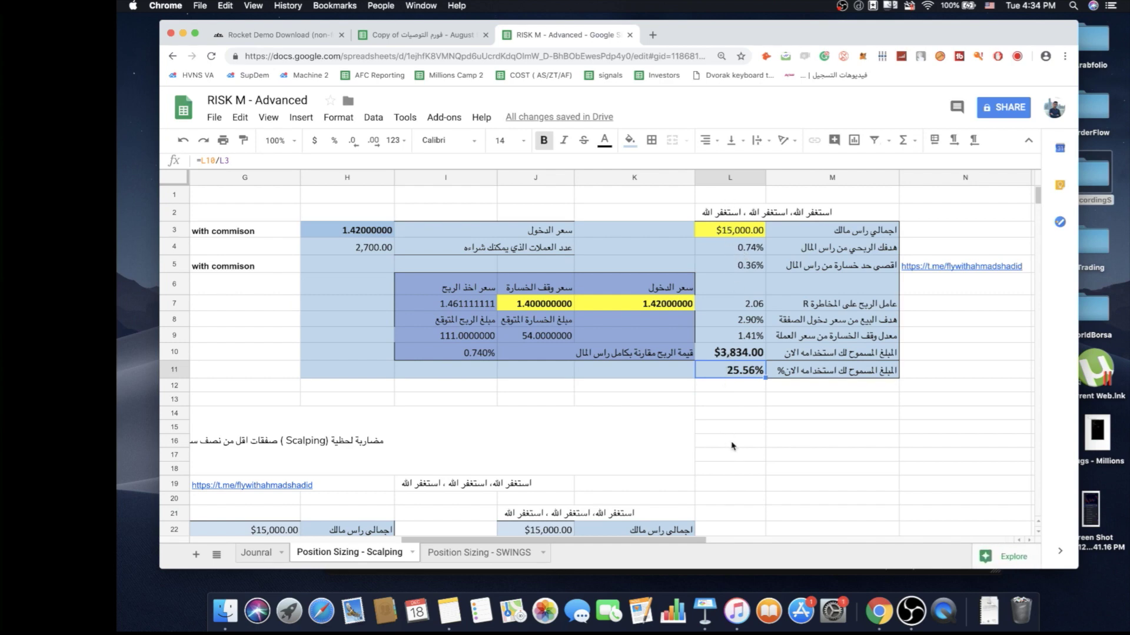
Compare the maximum loss percentage in L5 with the expected loss amount in J9 and the total capital in L3
left_click(751, 287)
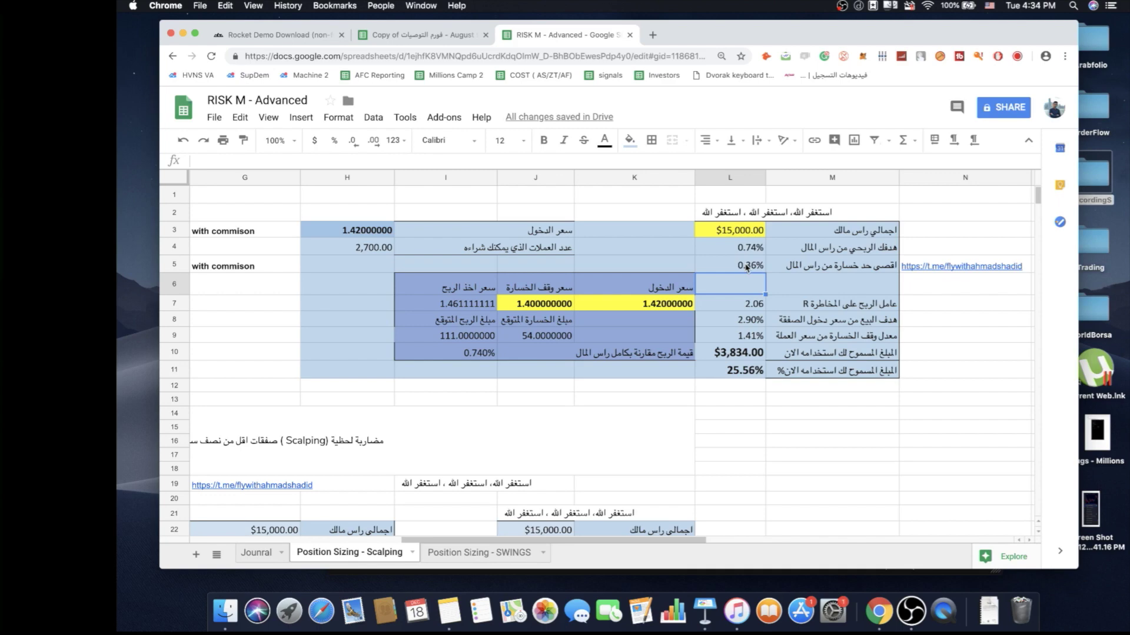
left_click(745, 266)
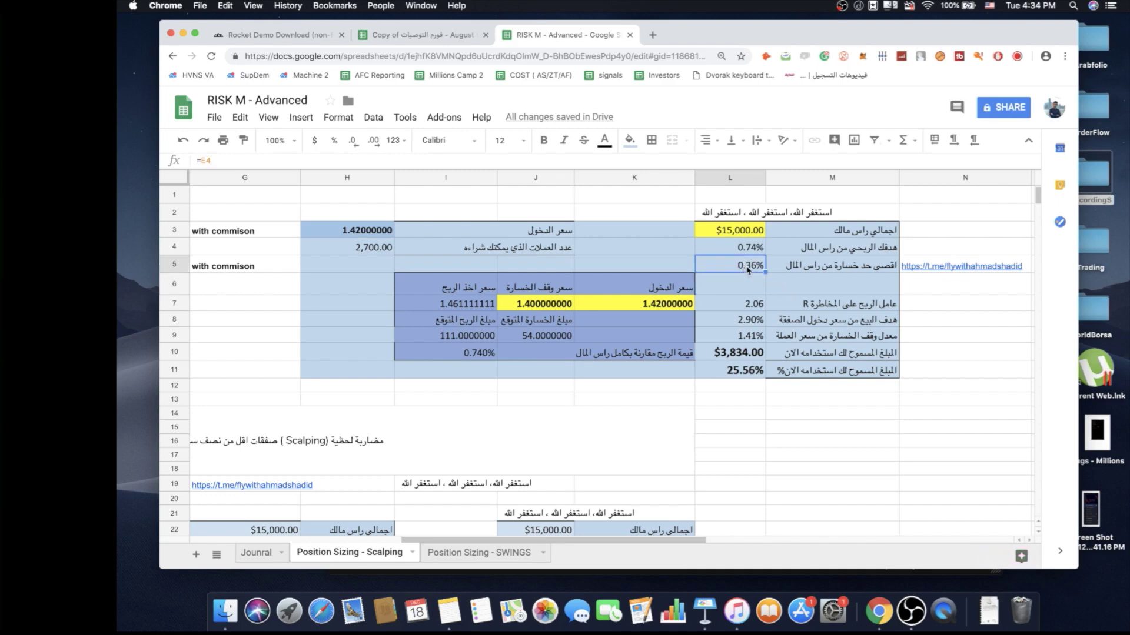
left_click(526, 339)
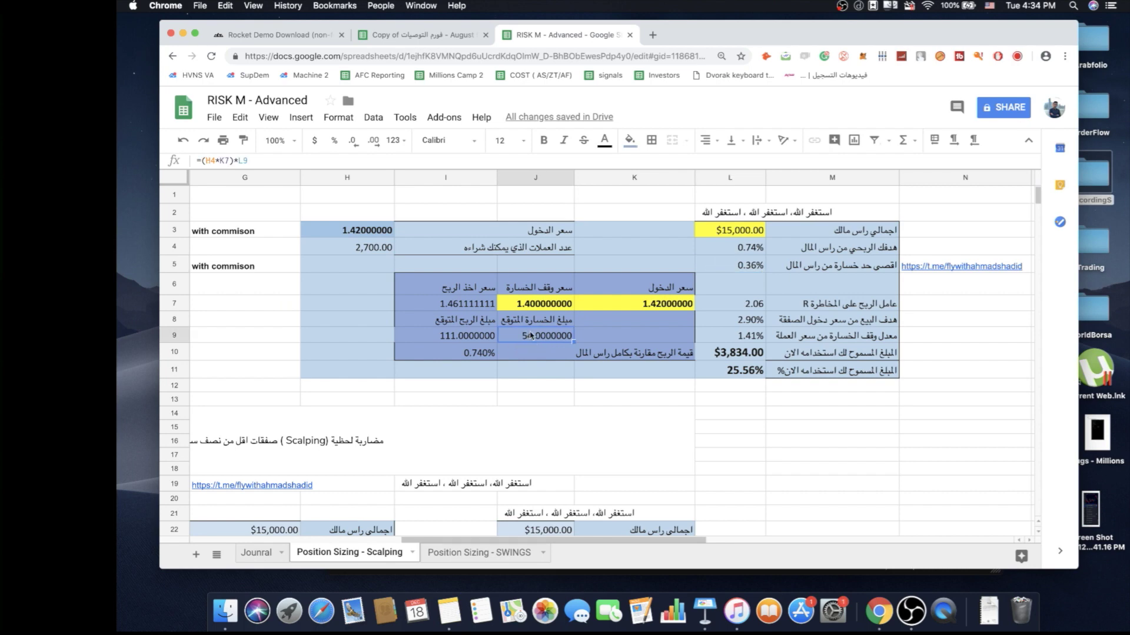
left_click(526, 328)
left_click(528, 338)
left_click(748, 268)
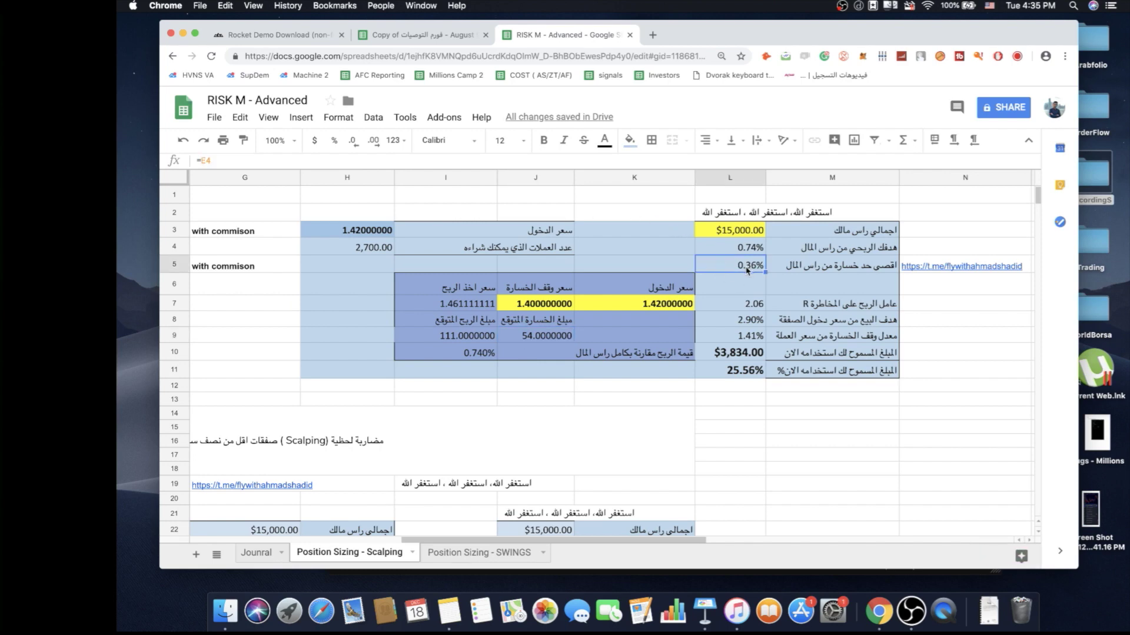
left_click(736, 232)
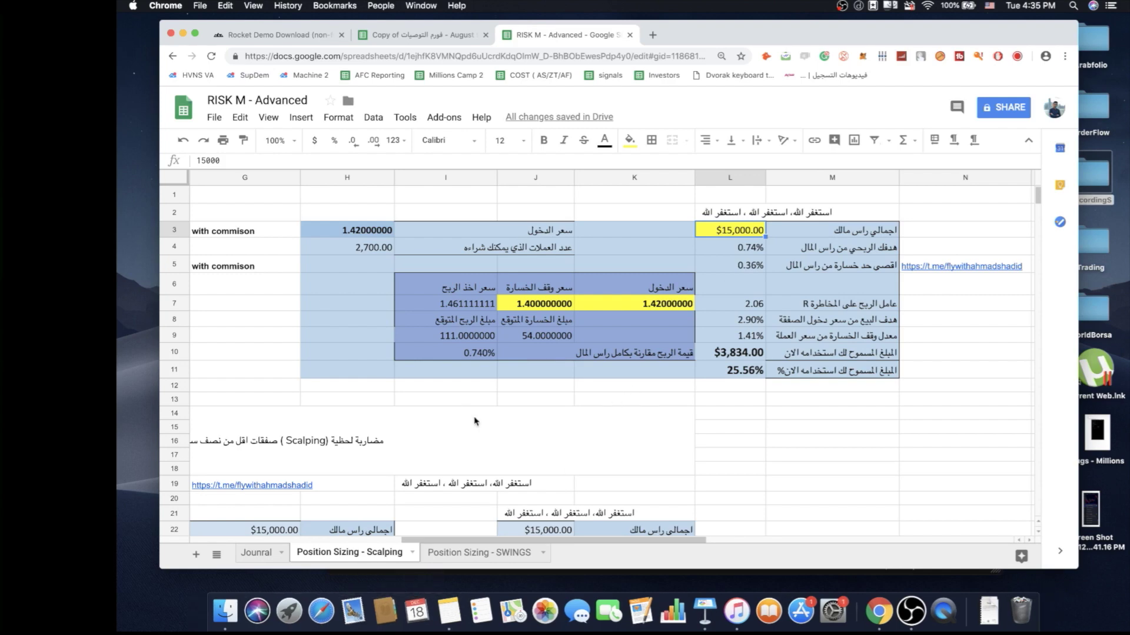
scroll(477, 420, "down", 3)
left_click(819, 377)
scroll(819, 377, "up", 3)
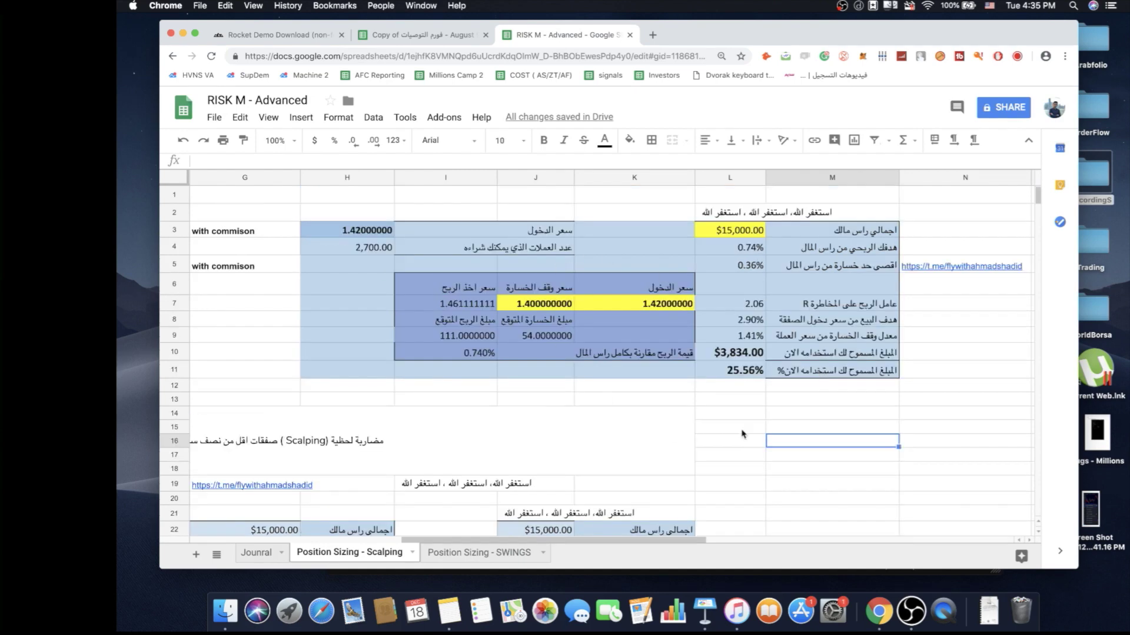
Highlight the position-size calculator block spanning columns H to M for review
left_click(795, 411)
left_click_drag(916, 213, 416, 319)
left_click(344, 375)
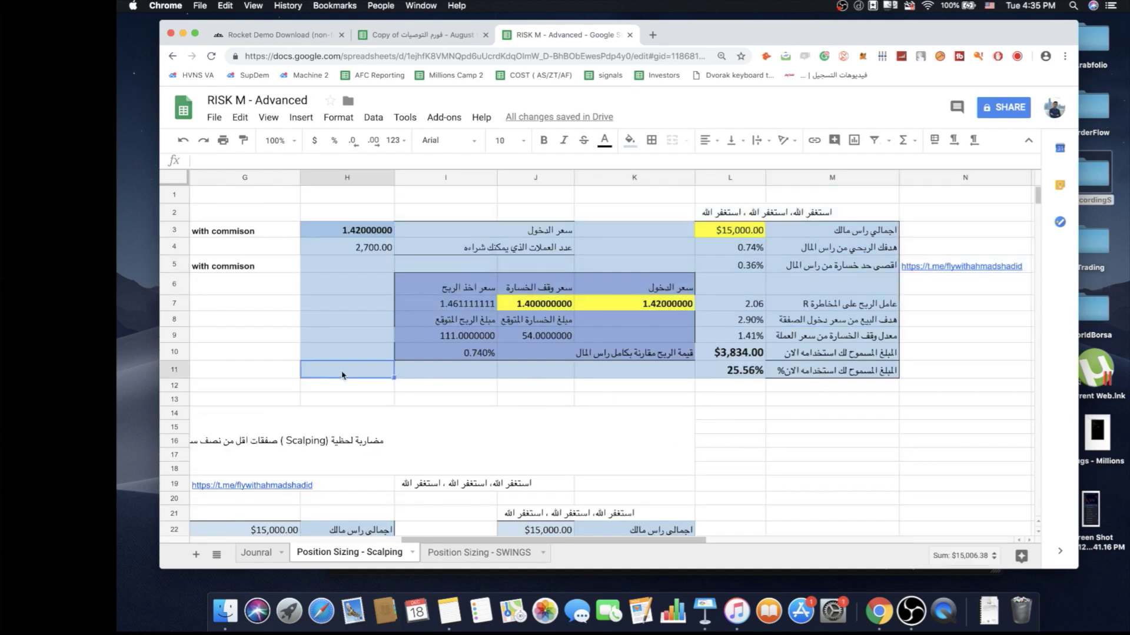
left_click_drag(872, 388, 359, 197)
left_click(833, 438)
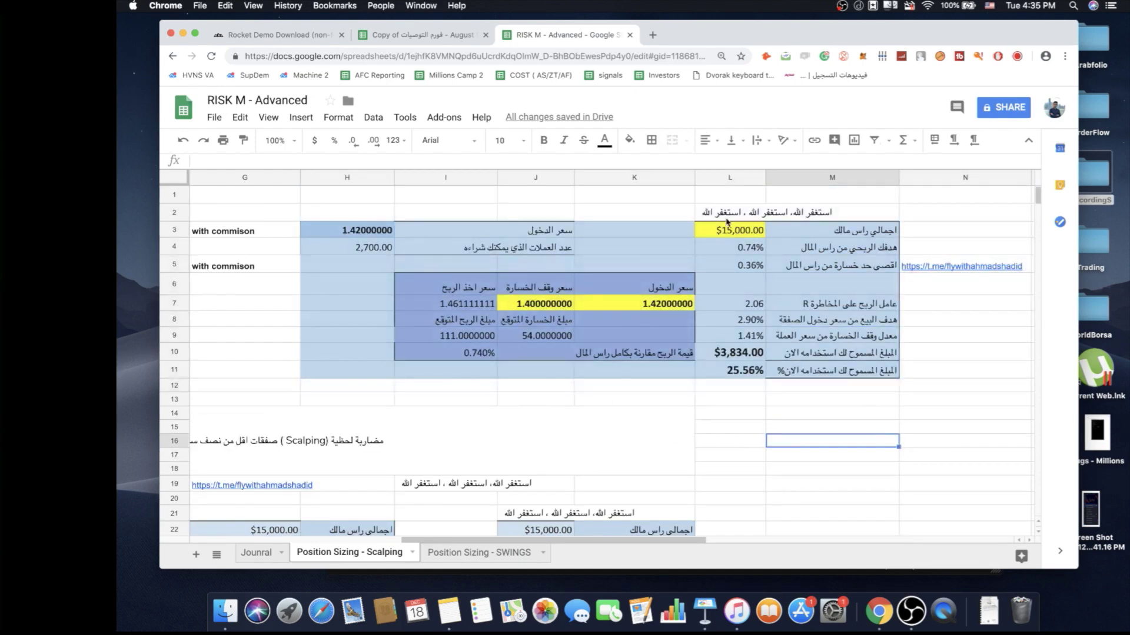
Set the stop-loss price in J7 to 1.2
left_click(655, 310)
left_click(539, 306)
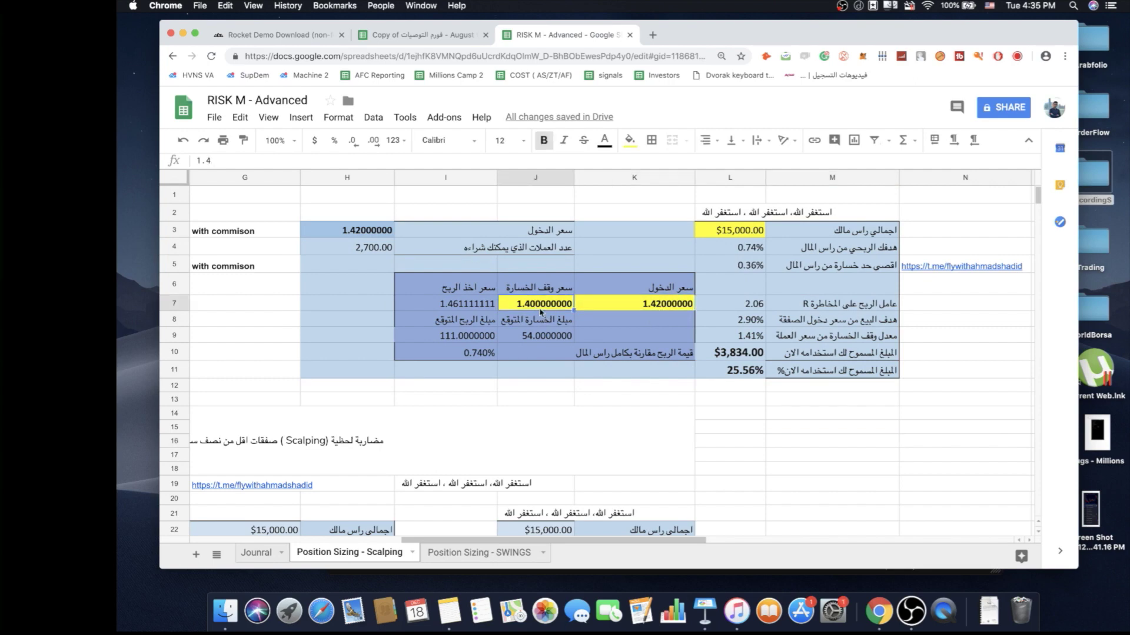
type("1.2")
key("Return")
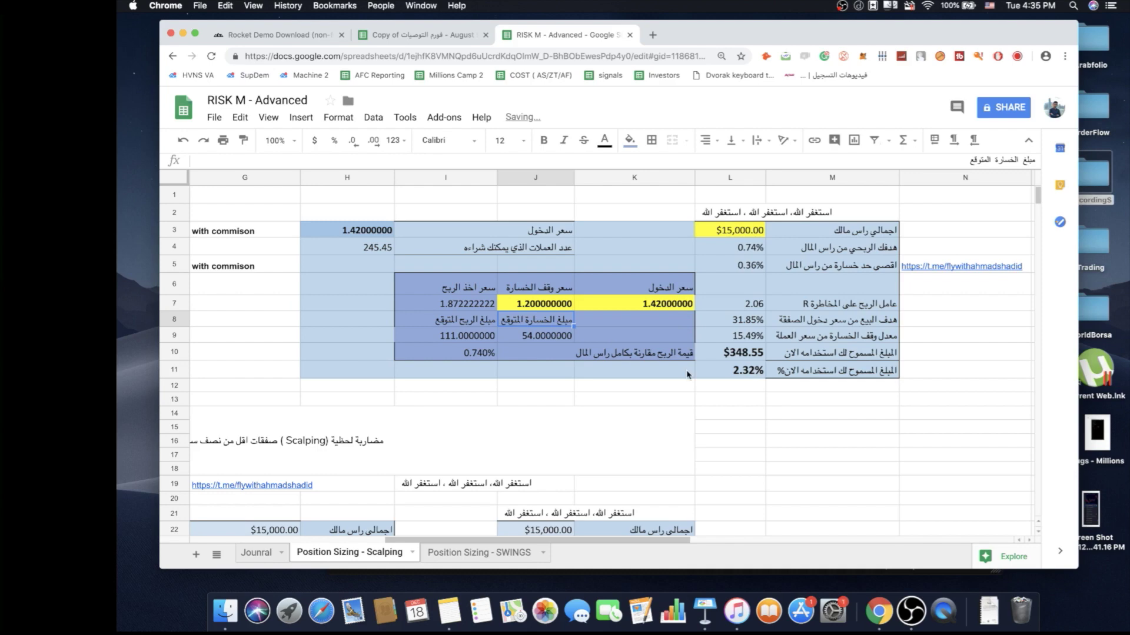
Check the allowed share of total capital in L11 and the allowed position amount in L10
left_click(743, 371)
left_click(743, 385)
left_click(744, 377)
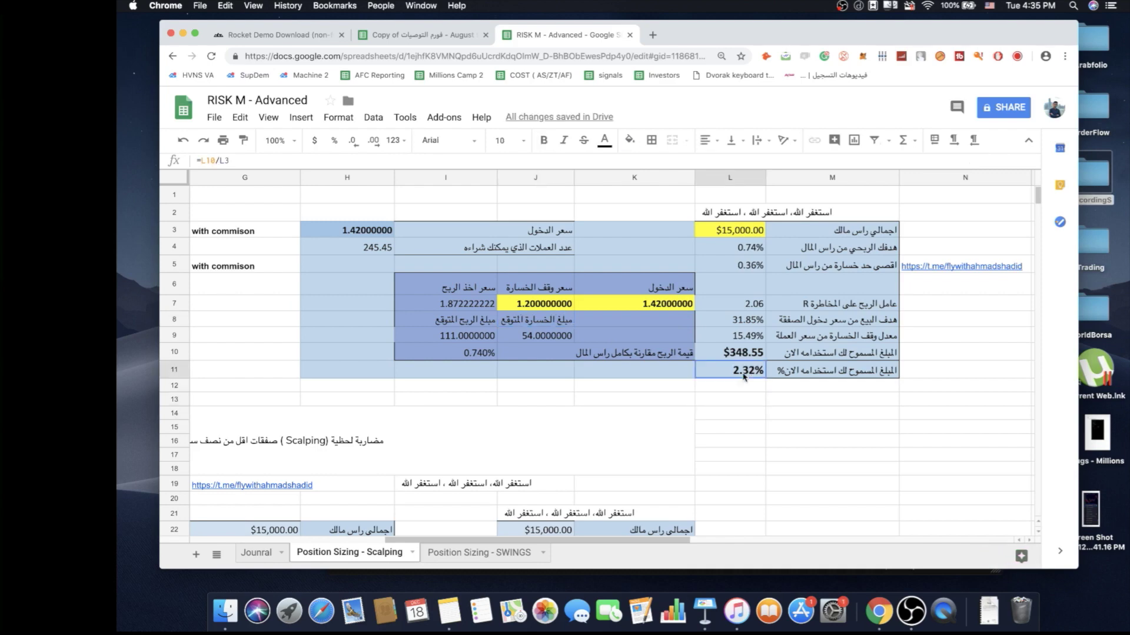
left_click(741, 396)
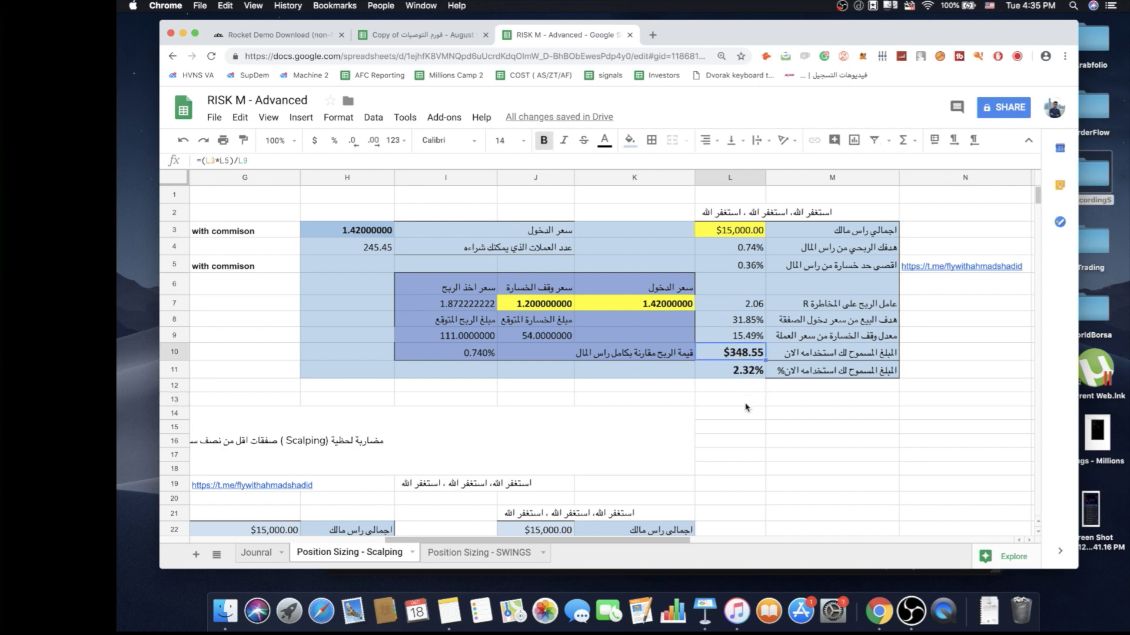
left_click(743, 428)
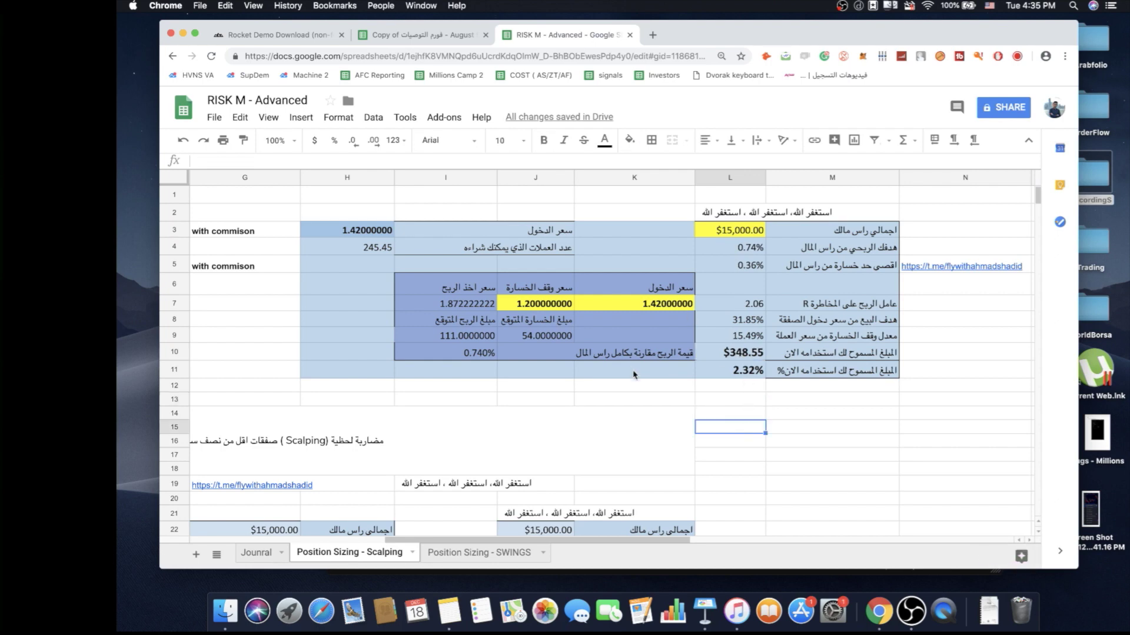
Compare the formulas for the expected loss amount in J9 and the expected profit amount in I9
left_click(599, 404)
left_click(537, 338)
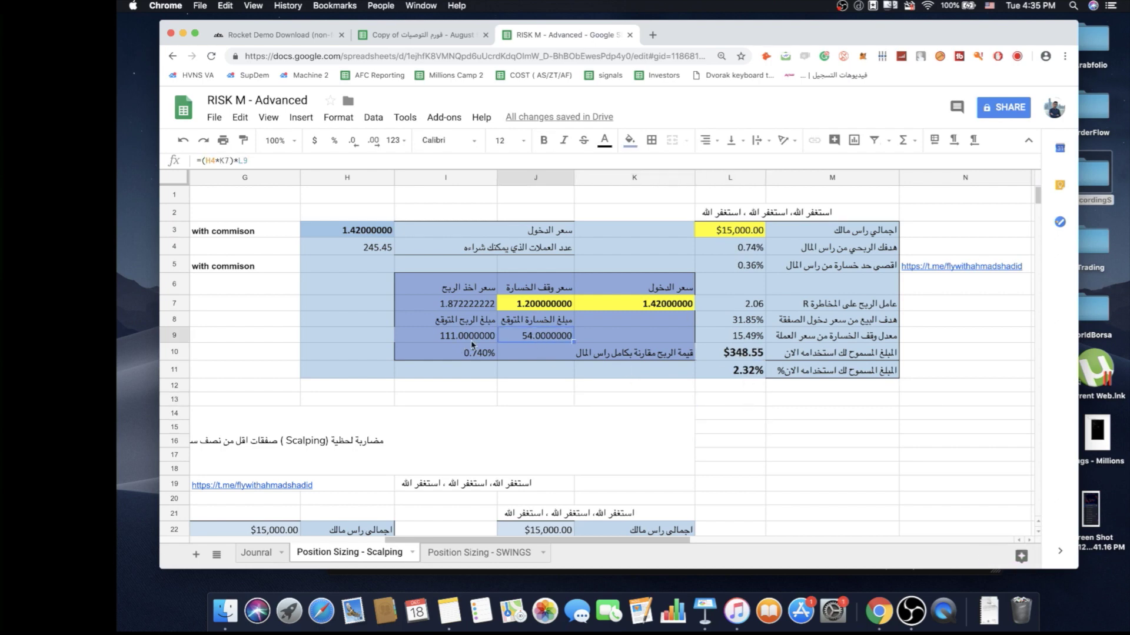
left_click(458, 340)
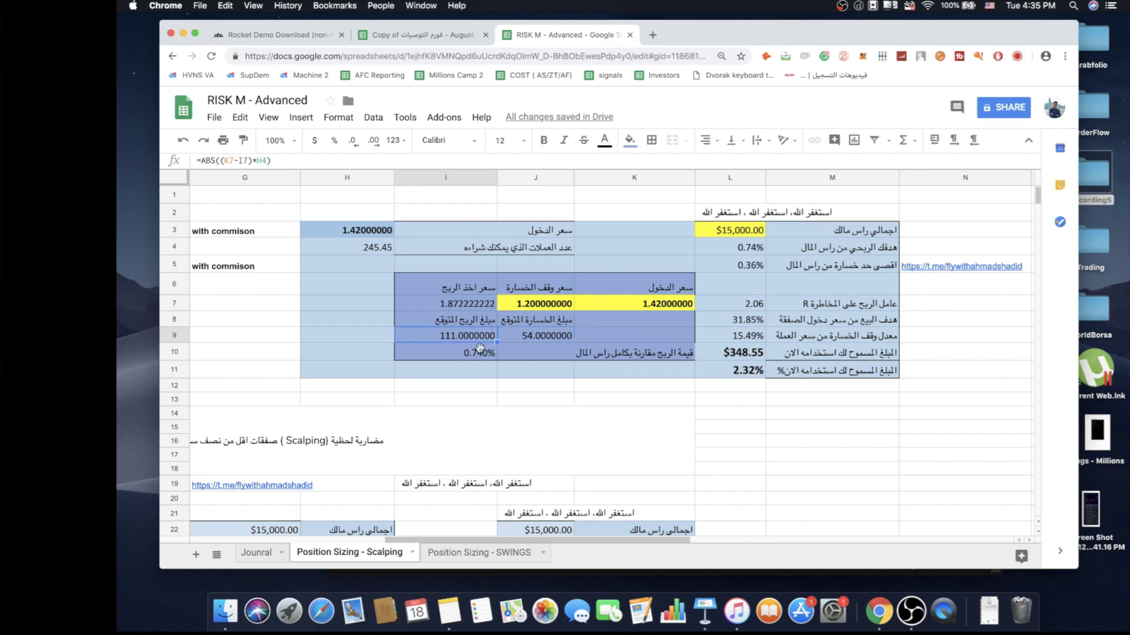
left_click(535, 428)
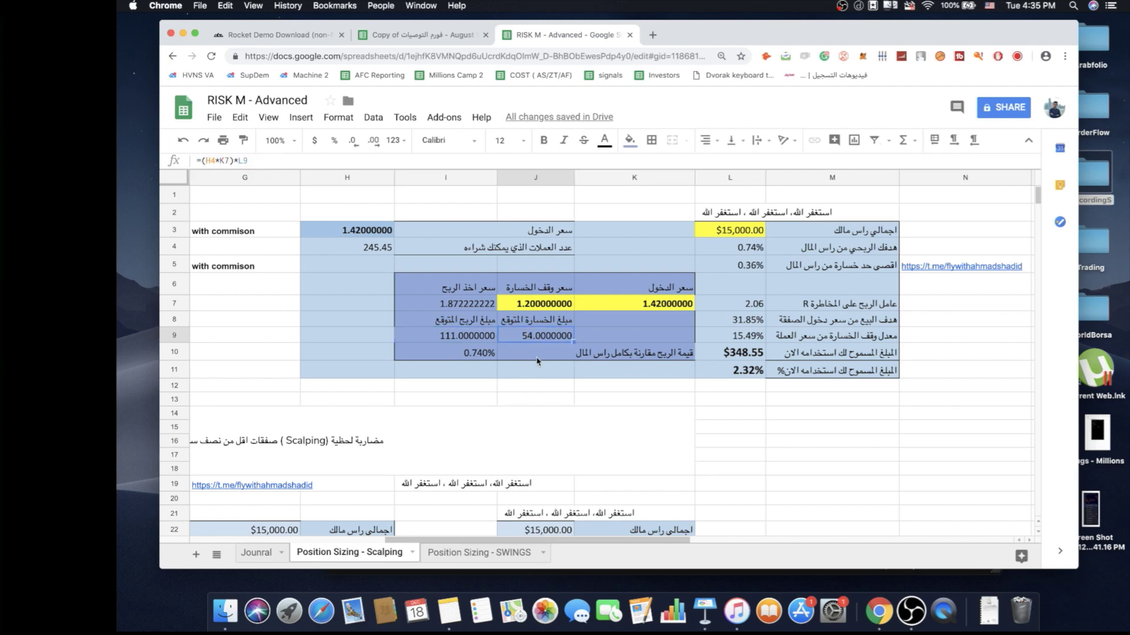
Recheck the allowed position amount in L10 together with its label in M10
left_click(750, 400)
left_click(867, 358)
left_click(743, 417)
left_click(746, 357)
left_click(735, 418)
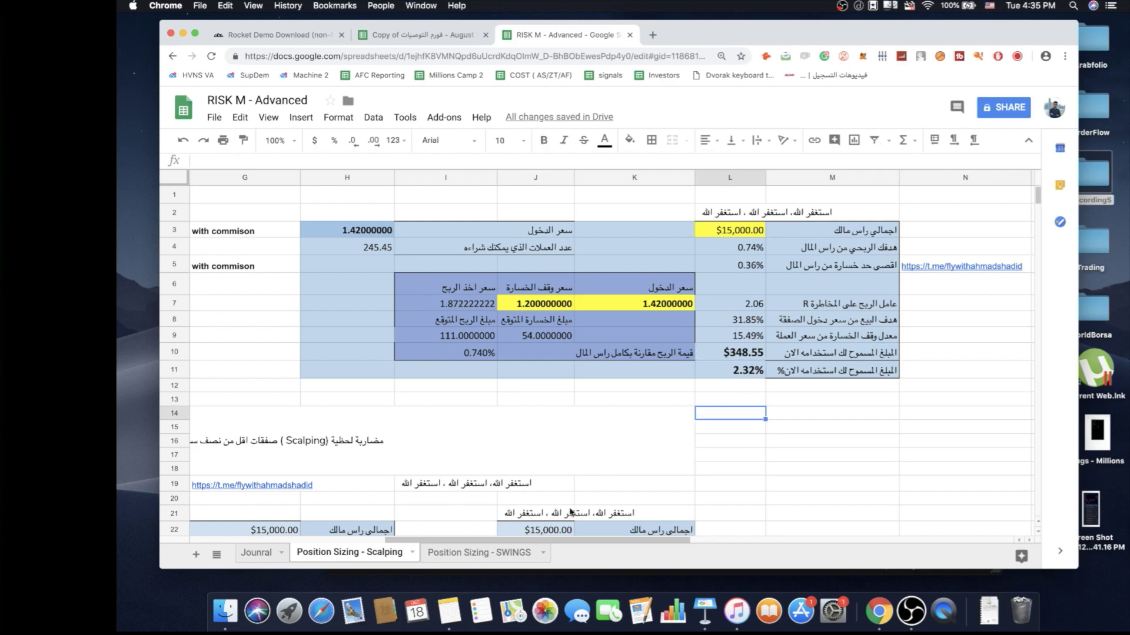
Review the calculator block, then survey the preset scalping position tables starting at row 22
left_click_drag(580, 544, 556, 547)
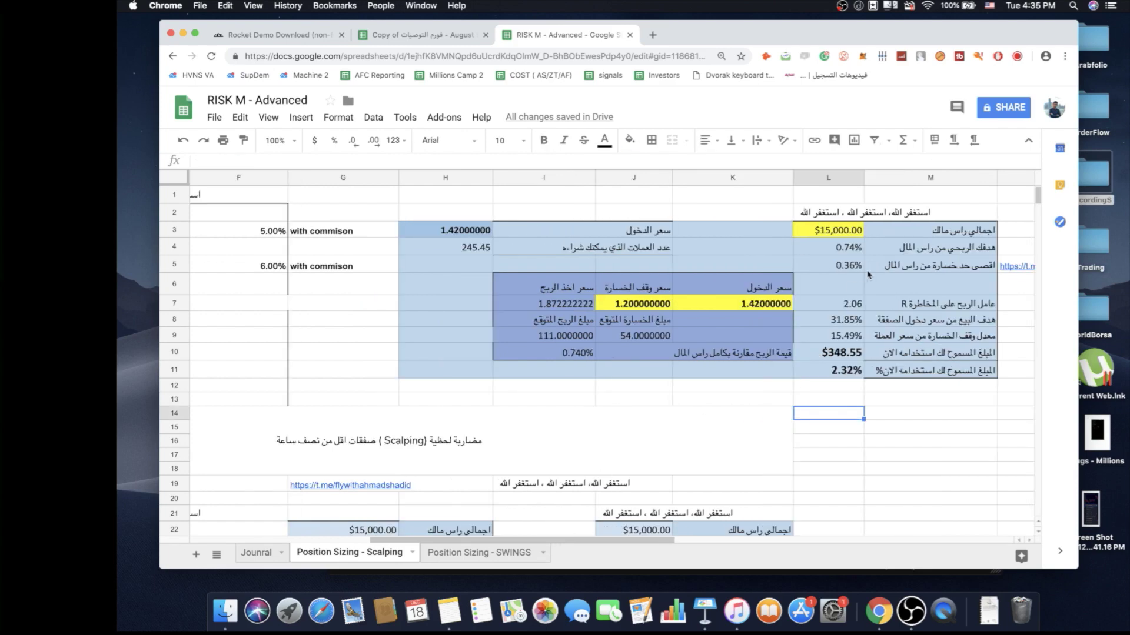
left_click(884, 429)
left_click(967, 390)
left_click_drag(775, 271, 426, 215)
left_click(911, 423)
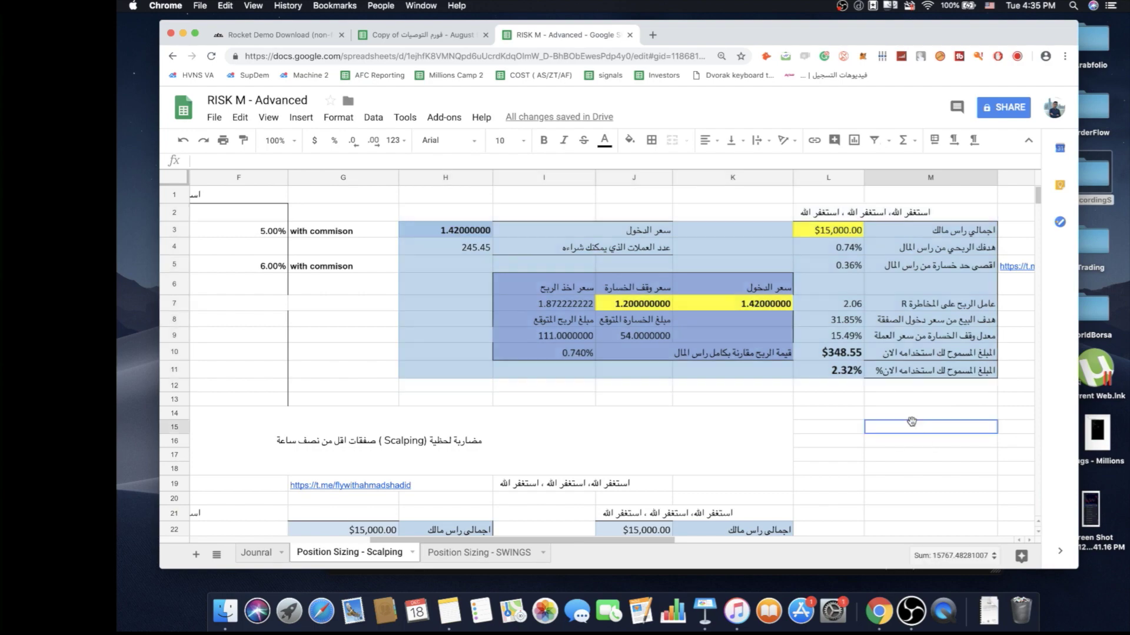
scroll(817, 407, "down", 3)
scroll(817, 407, "down", 3)
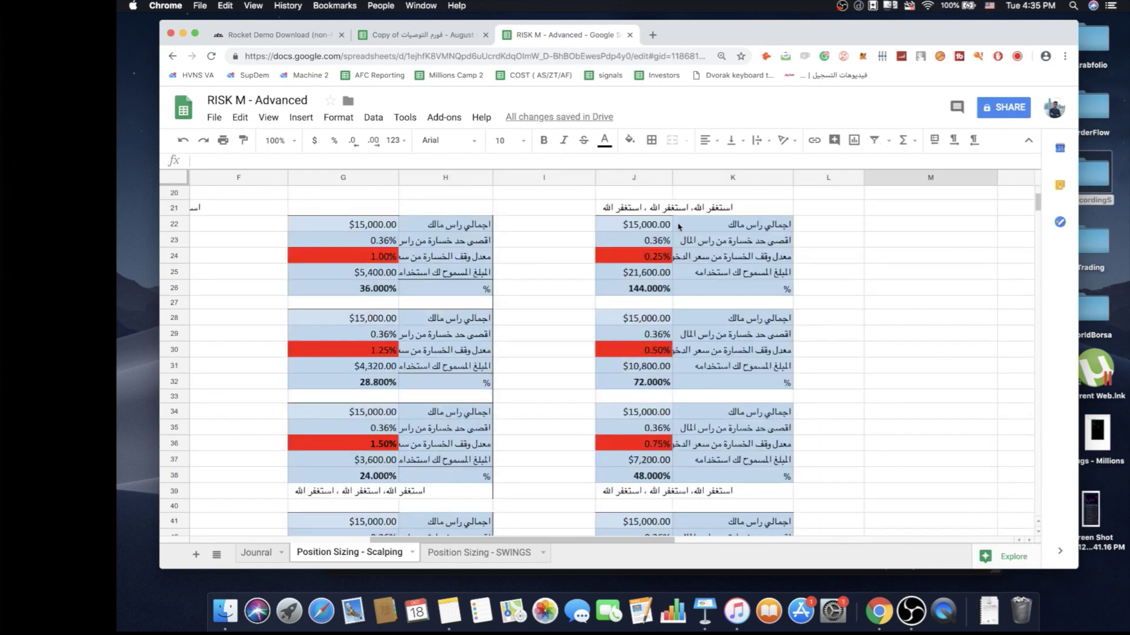
scroll(693, 241, "down", 5)
scroll(705, 476, "up", 10)
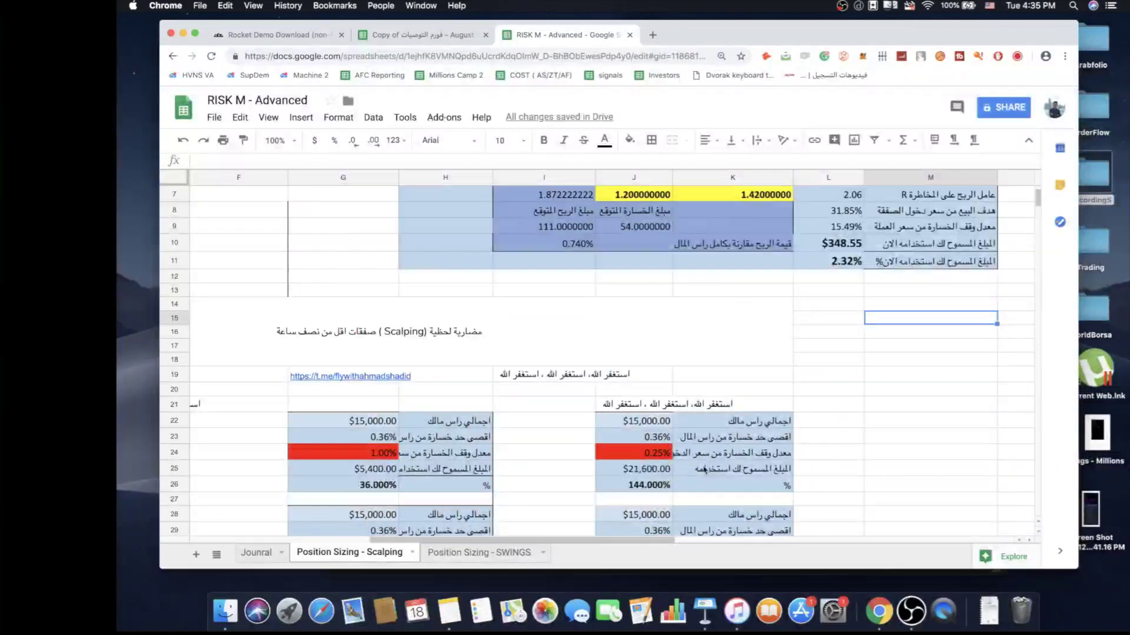
scroll(700, 447, "down", 2)
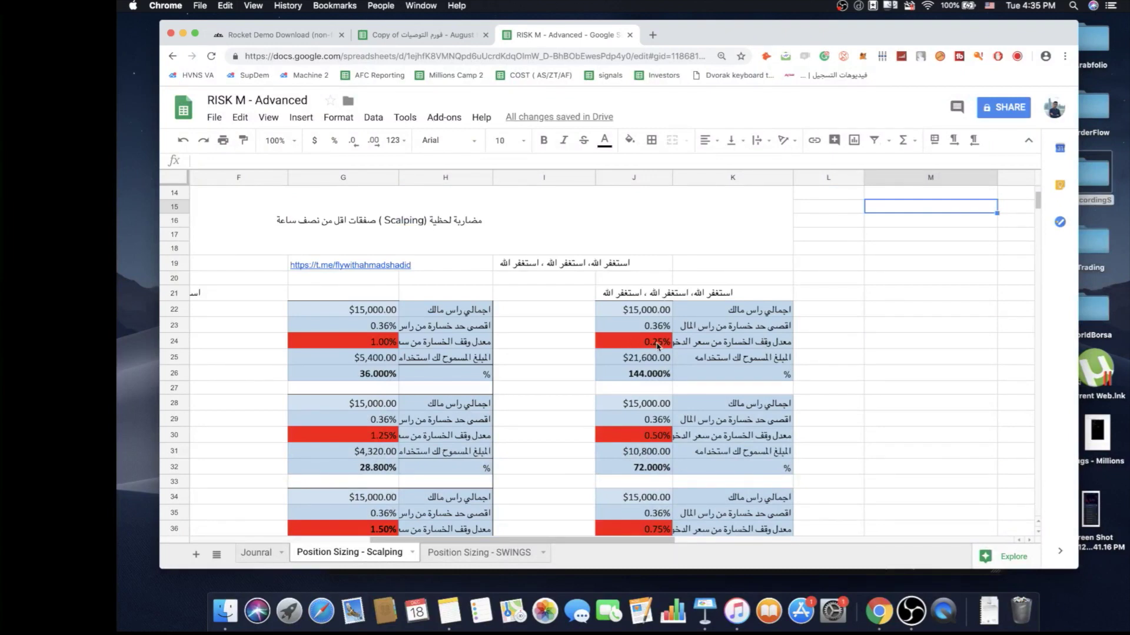
left_click(828, 453)
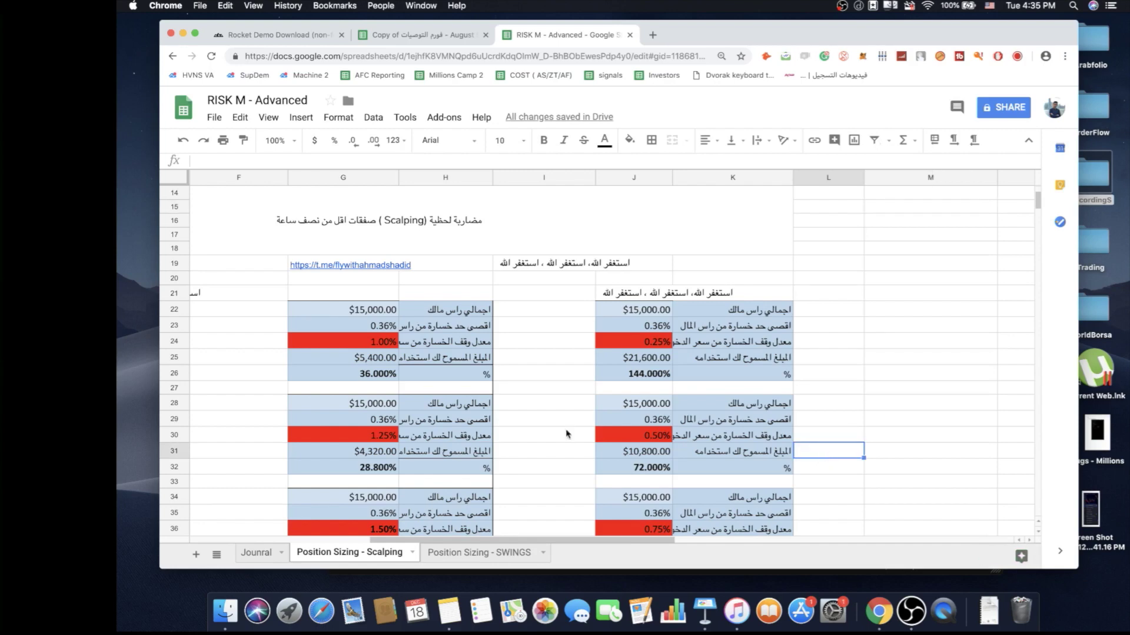
Compare the scalping tables for stop-loss rates of 0.25%, 0.50% and 0.75%
left_click(670, 347)
left_click(683, 420)
left_click(715, 500)
left_click_drag(875, 439, 859, 445)
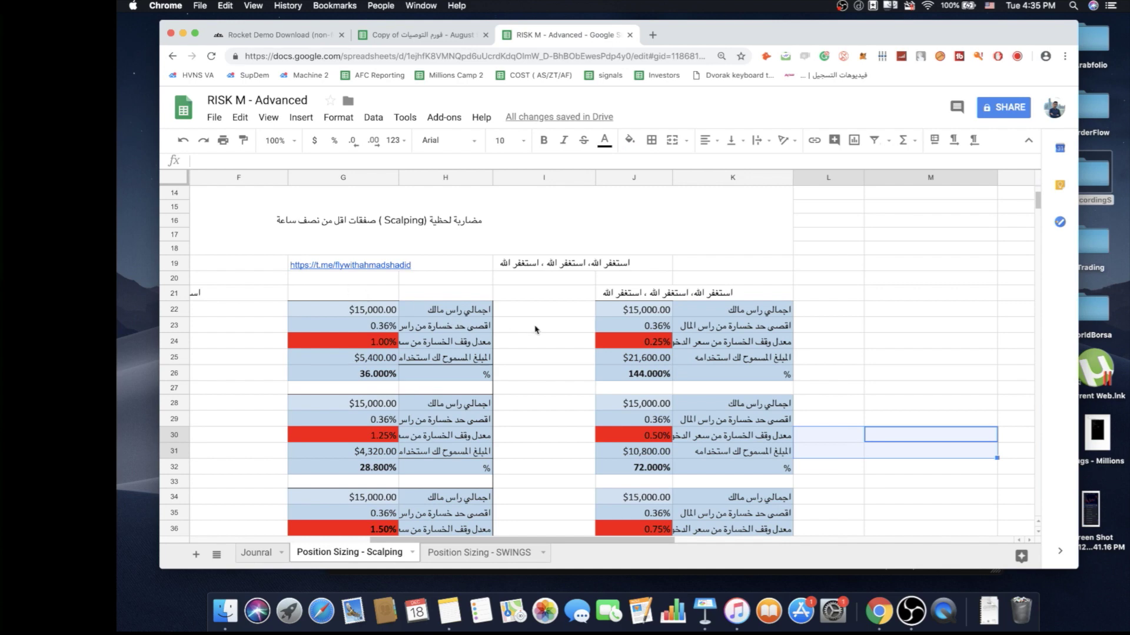
left_click(583, 325)
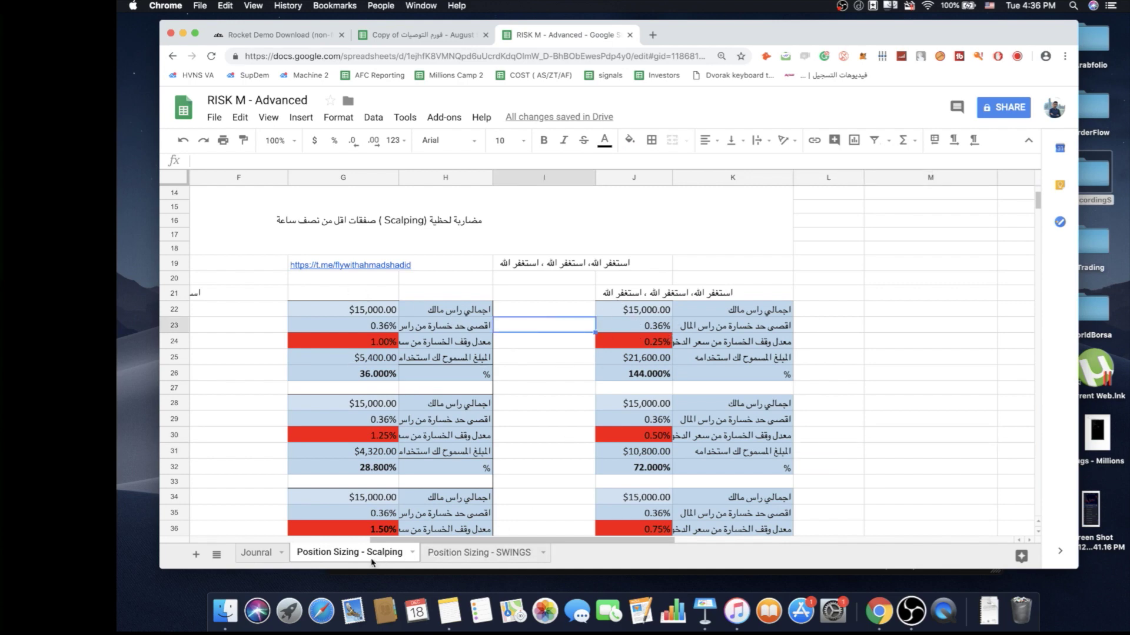
Return to the calculator block and check the entry price in K7
left_click(548, 373)
scroll(786, 366, "up", 4)
left_click(886, 446)
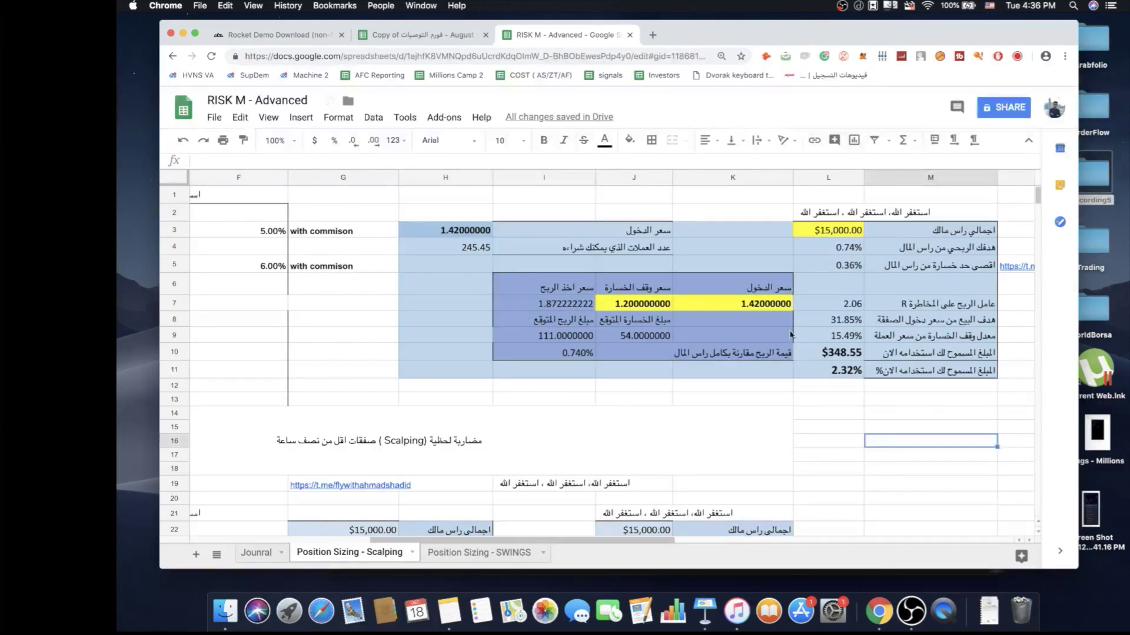
left_click(857, 485)
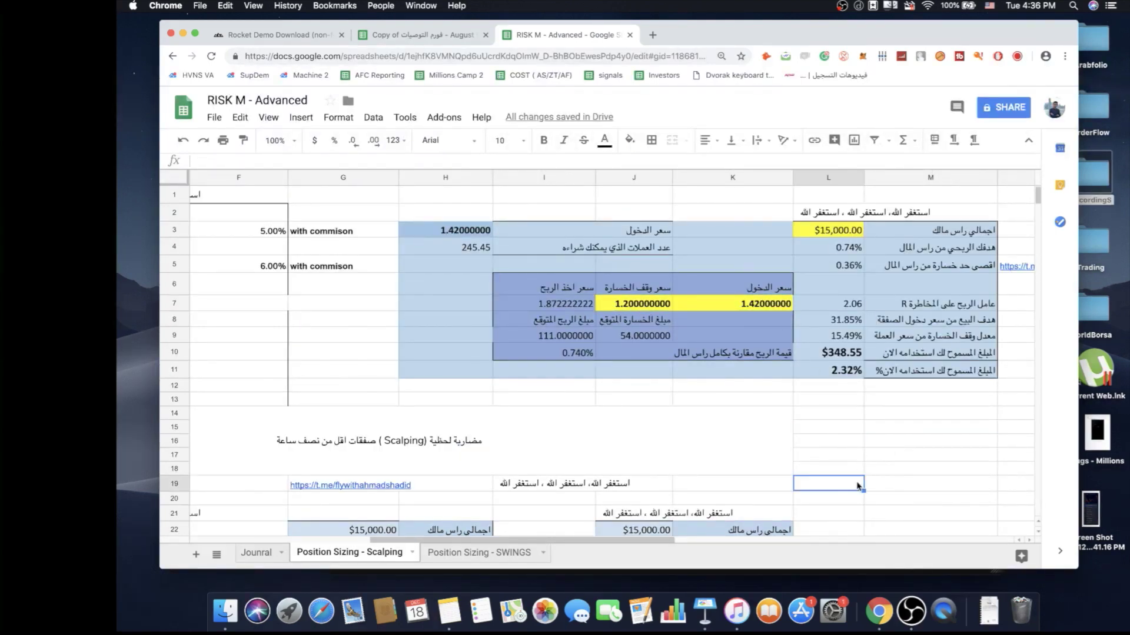
left_click(784, 415)
left_click(762, 309)
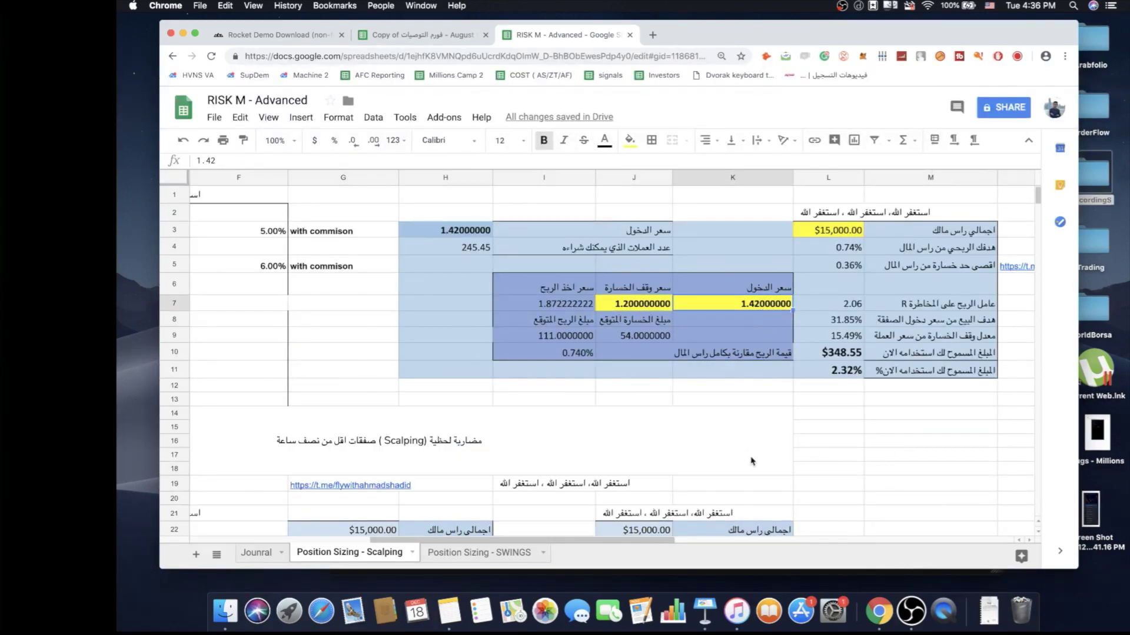
Highlight the scalping tables and examine how J22 references the total capital
left_click(870, 459)
scroll(883, 435, "down", 5)
left_click(891, 411)
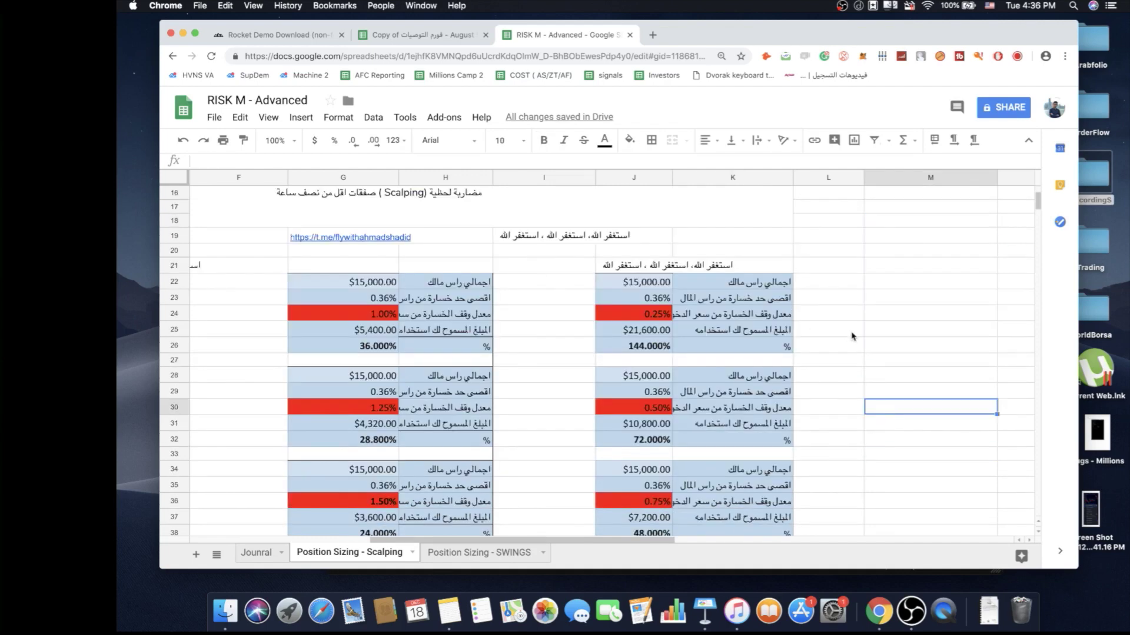
left_click(857, 314)
left_click(837, 293)
left_click_drag(777, 266, 329, 452)
left_click(757, 394)
left_click(764, 284)
left_click(568, 304)
left_click_drag(771, 269, 620, 329)
left_click(540, 325)
left_click(636, 283)
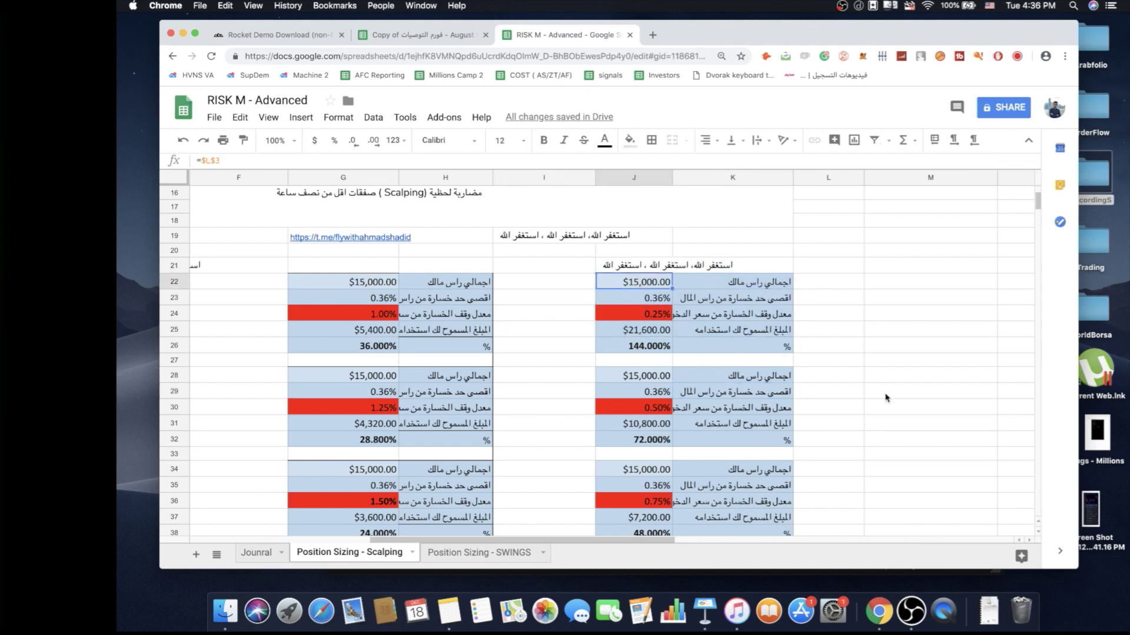
Set the total capital in L3 to 1200
scroll(886, 398, "up", 5)
left_click(836, 230)
type("1200")
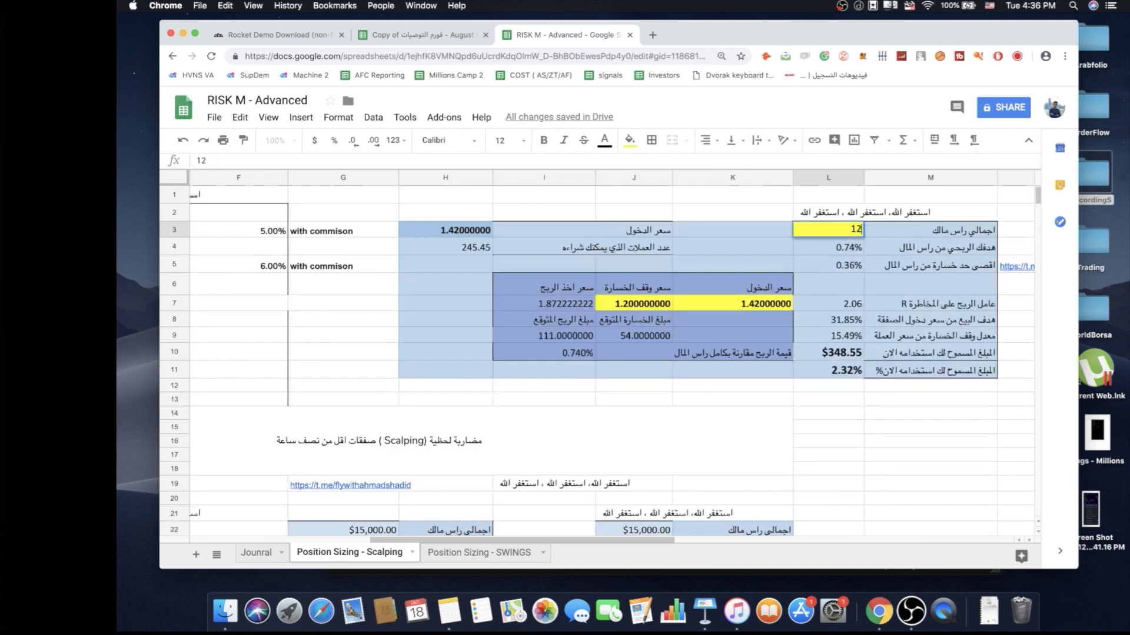
left_click(903, 427)
Examine the recalculated scalping tables and the maximum loss percentage reference in J23
scroll(705, 405, "down", 5)
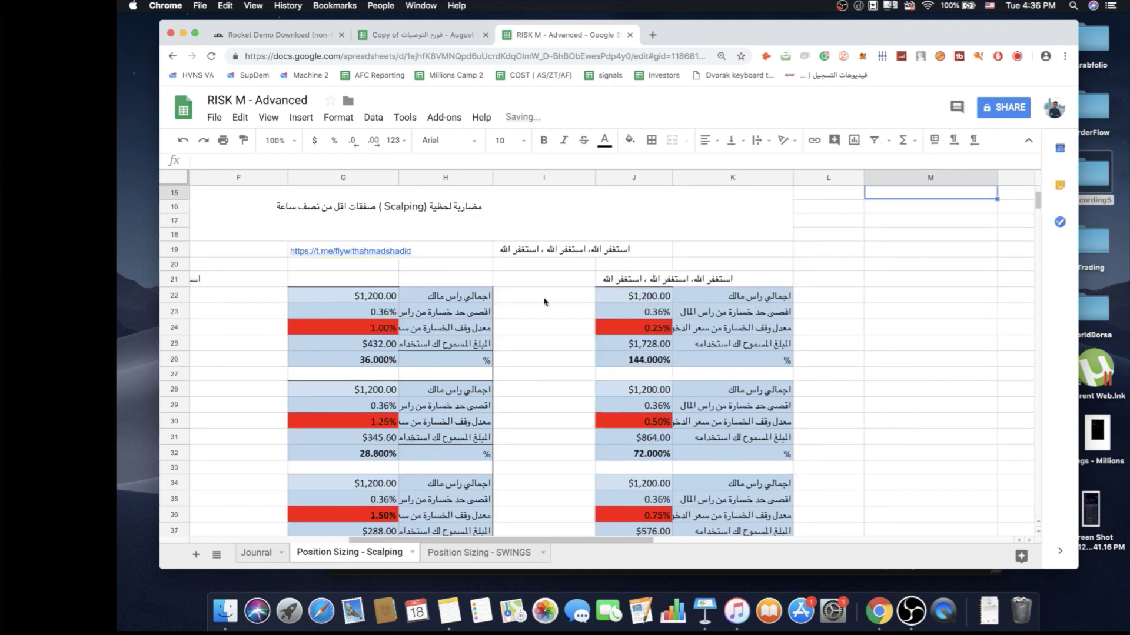
left_click(870, 344)
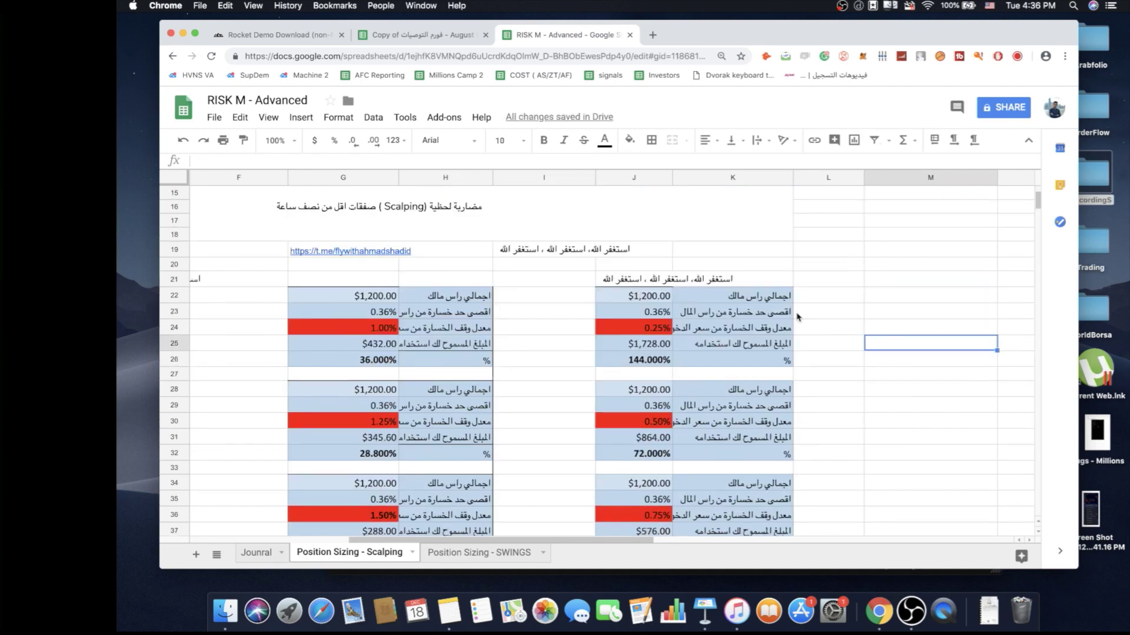
left_click(717, 316)
left_click(635, 315)
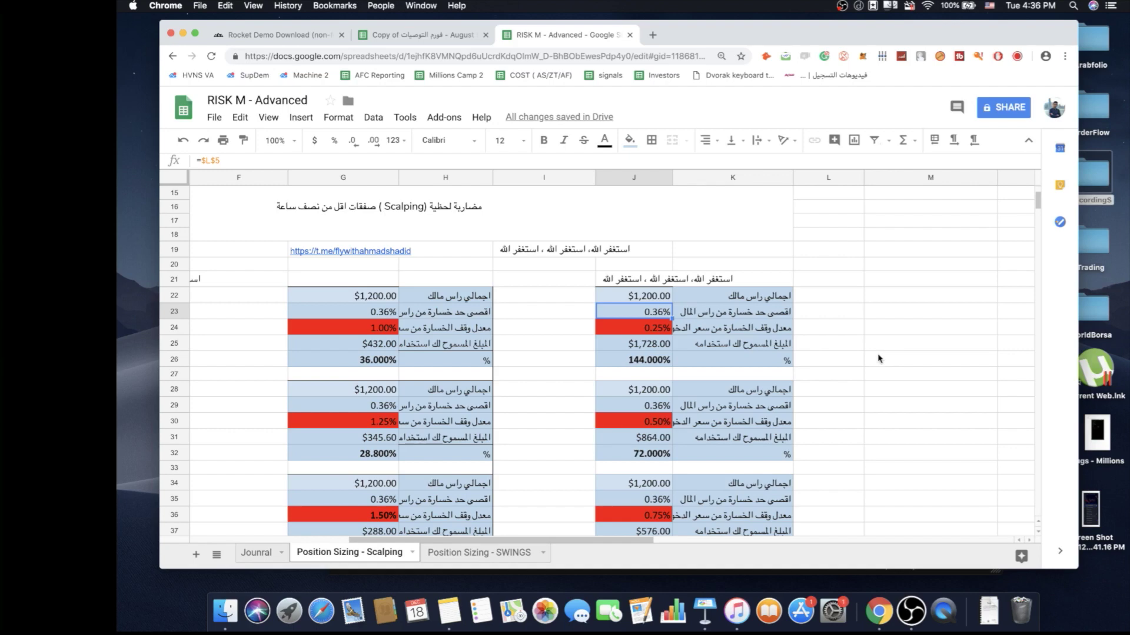
Review the calculator's capital, target and allowed-amount figures for the new total capital
scroll(813, 352, "up", 5)
left_click(786, 409)
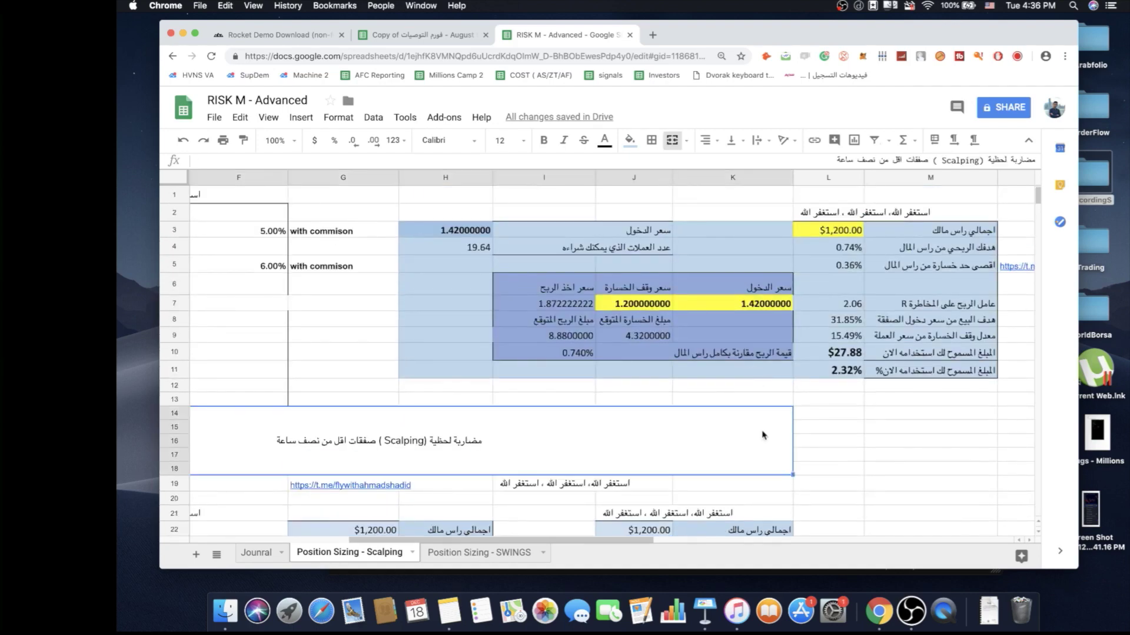
left_click_drag(644, 539, 729, 538)
left_click(587, 252)
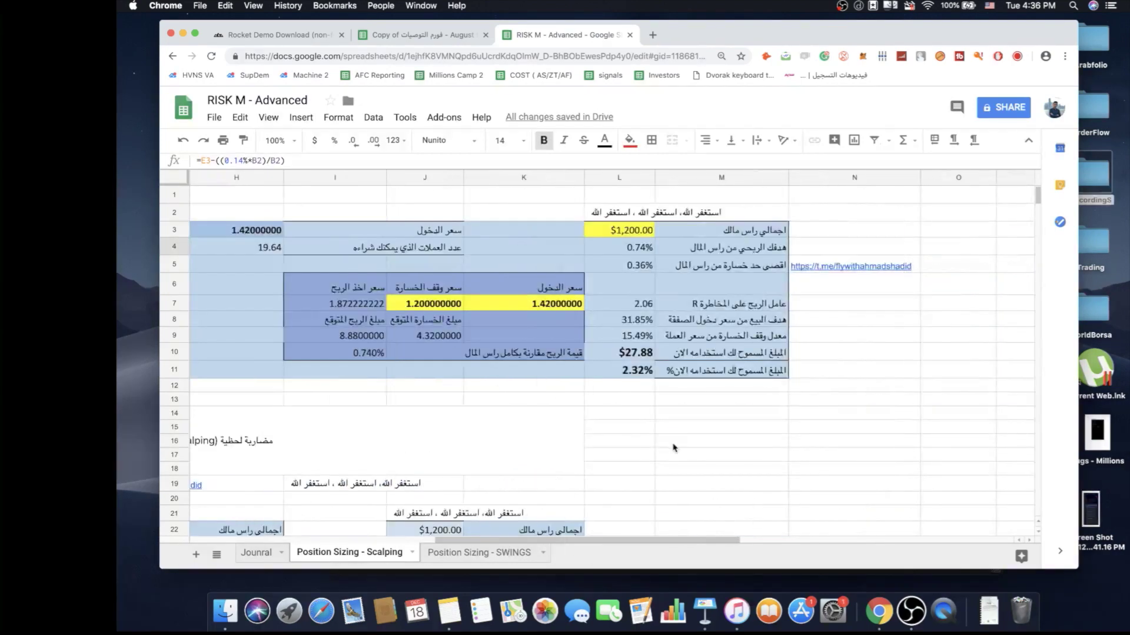
Examine the 0.25% stop-loss table's allowed amount in J25 and the capital share formula in J26
scroll(674, 448, "down", 3)
left_click(618, 421)
key("Right")
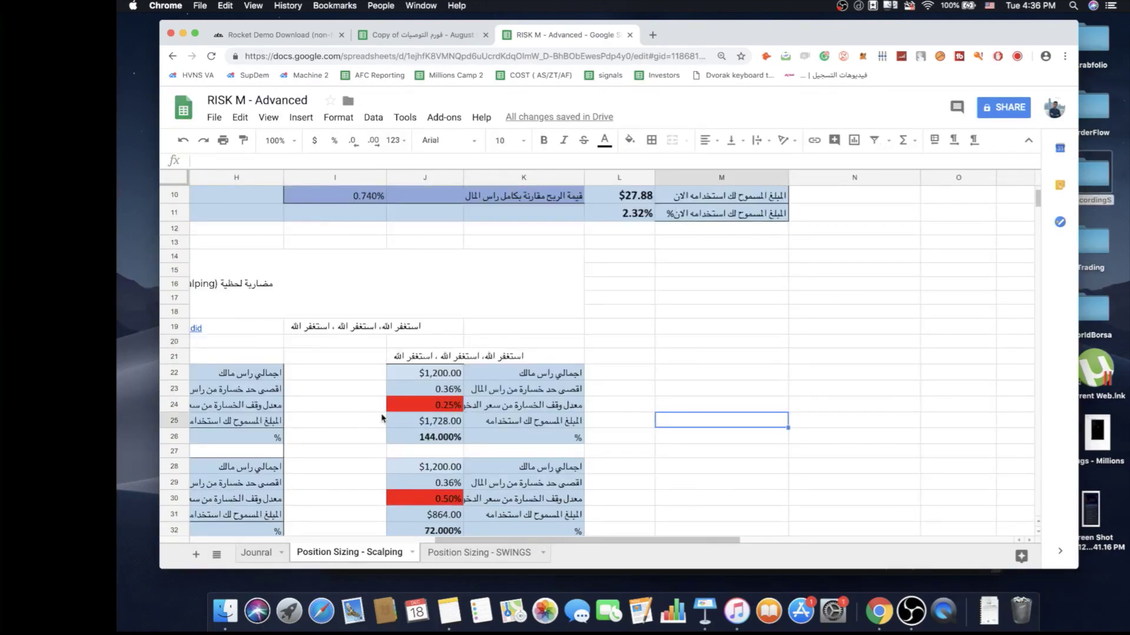
left_click(369, 419)
left_click(426, 426)
left_click(361, 408)
left_click(316, 390)
scroll(442, 353, "down", 5)
left_click(437, 289)
key("Left")
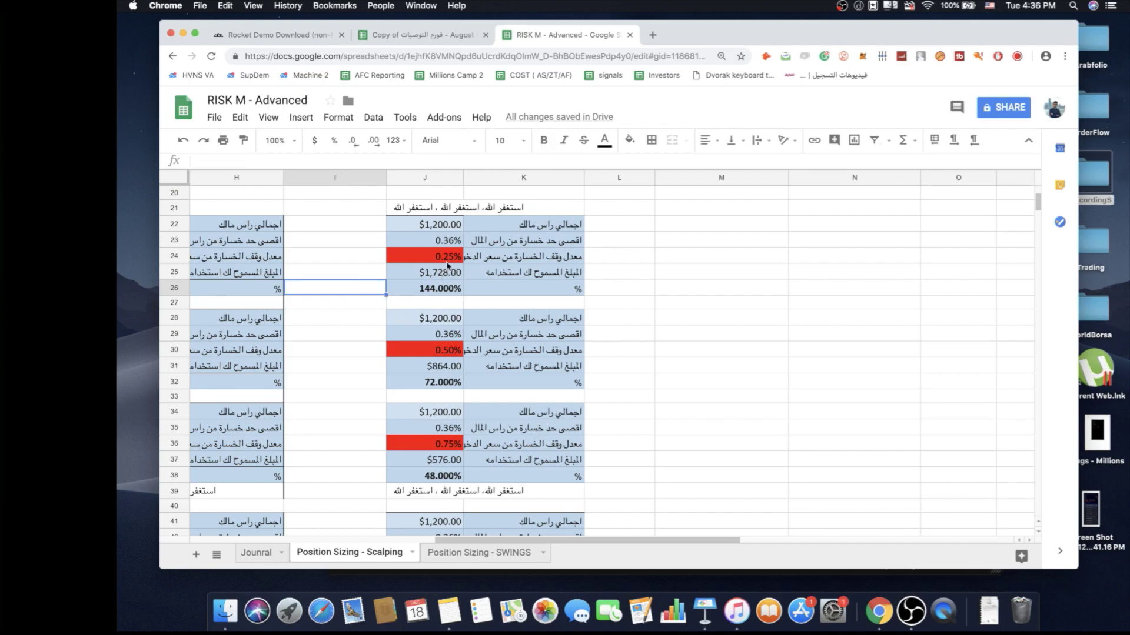
left_click(428, 287)
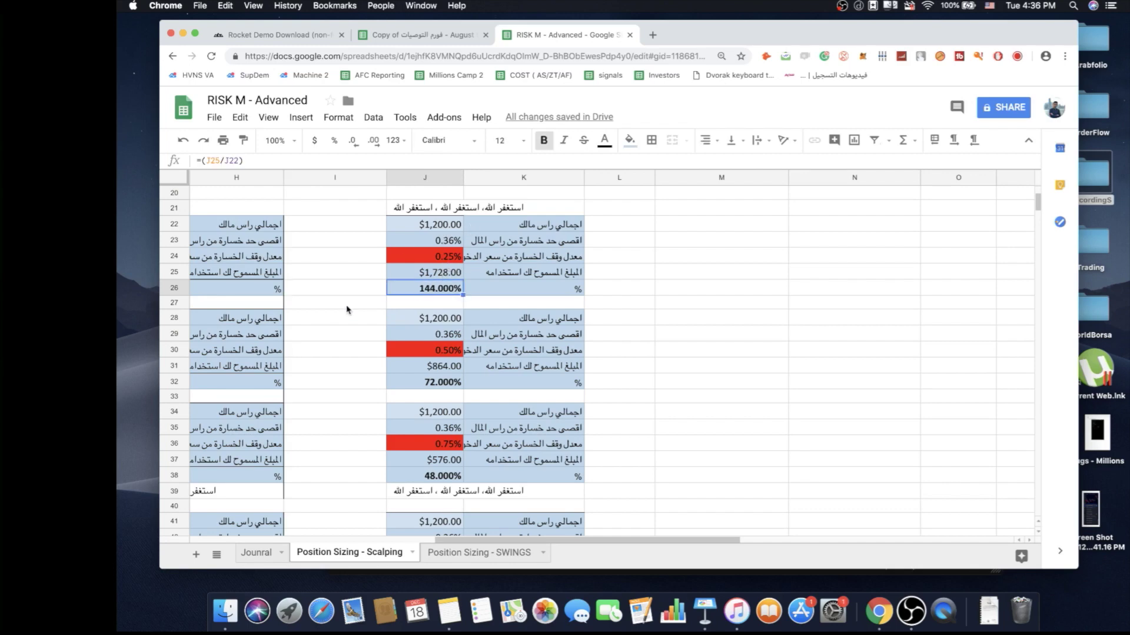
Examine the stop-loss rate row of the 0.50% table and its allowed amount
left_click(359, 305)
left_click(365, 349)
left_click(541, 350)
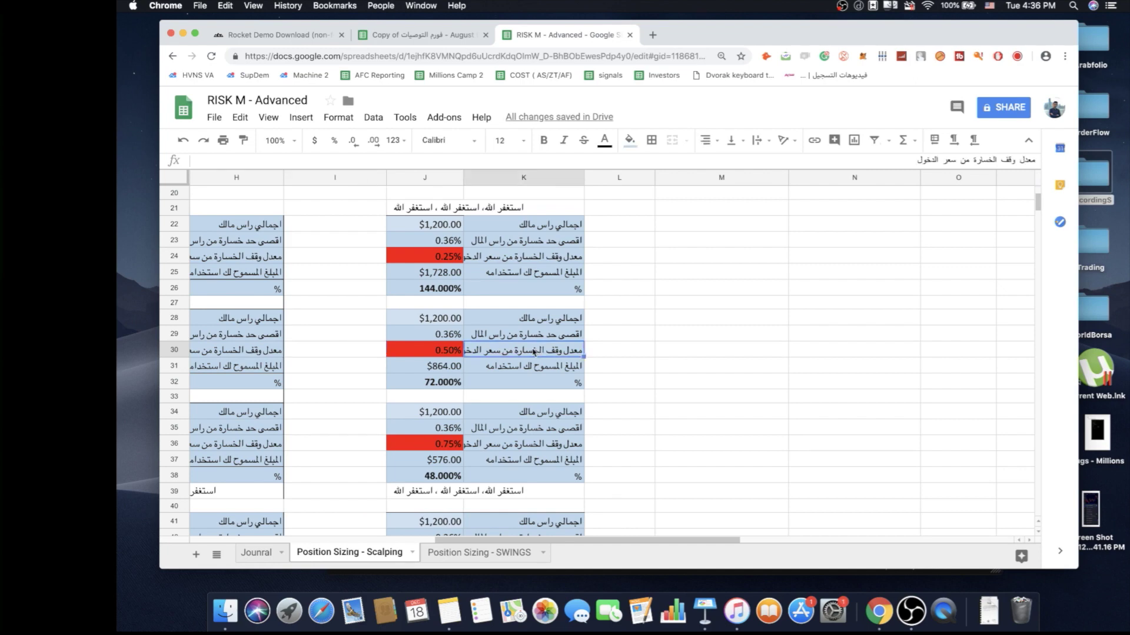
left_click(642, 359)
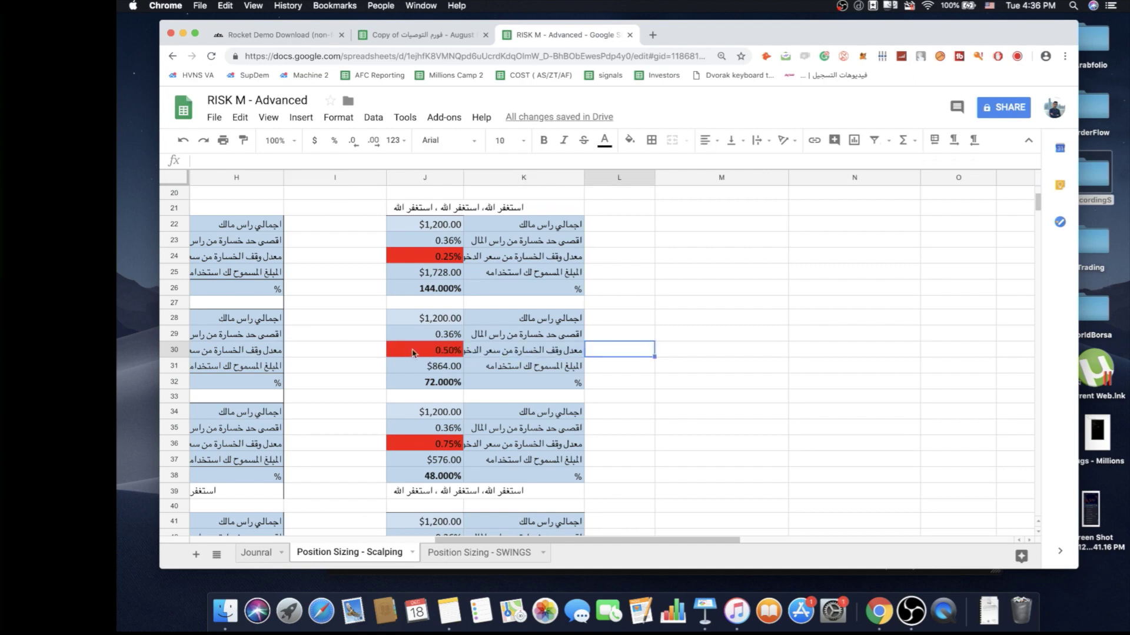
Examine the 0.50% stop-loss table's rate in J30, its allowed amount and the capital share formula in J32
left_click(406, 355)
left_click(623, 369)
left_click(333, 353)
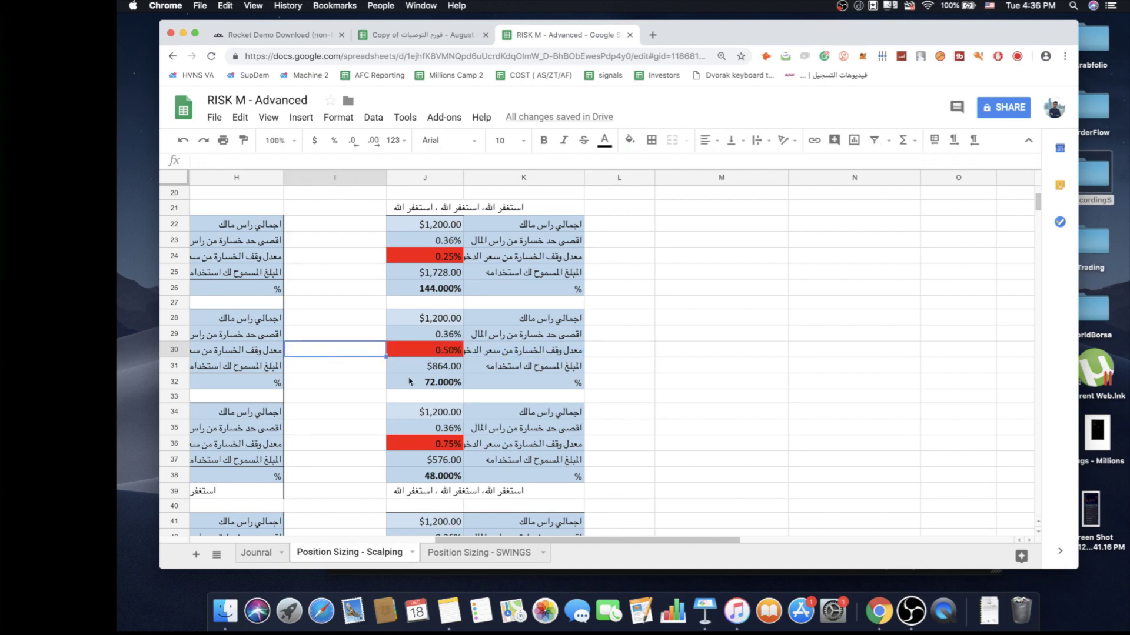
left_click(442, 368)
left_click(433, 384)
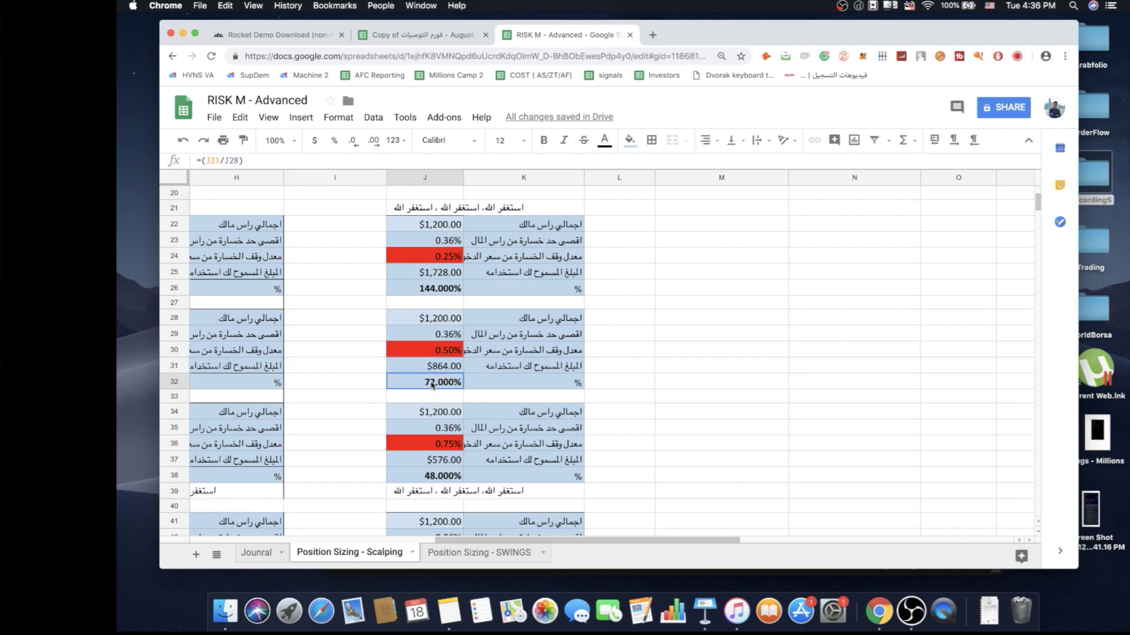
left_click(381, 384)
left_click(437, 382)
double_click(507, 356)
left_click(364, 355)
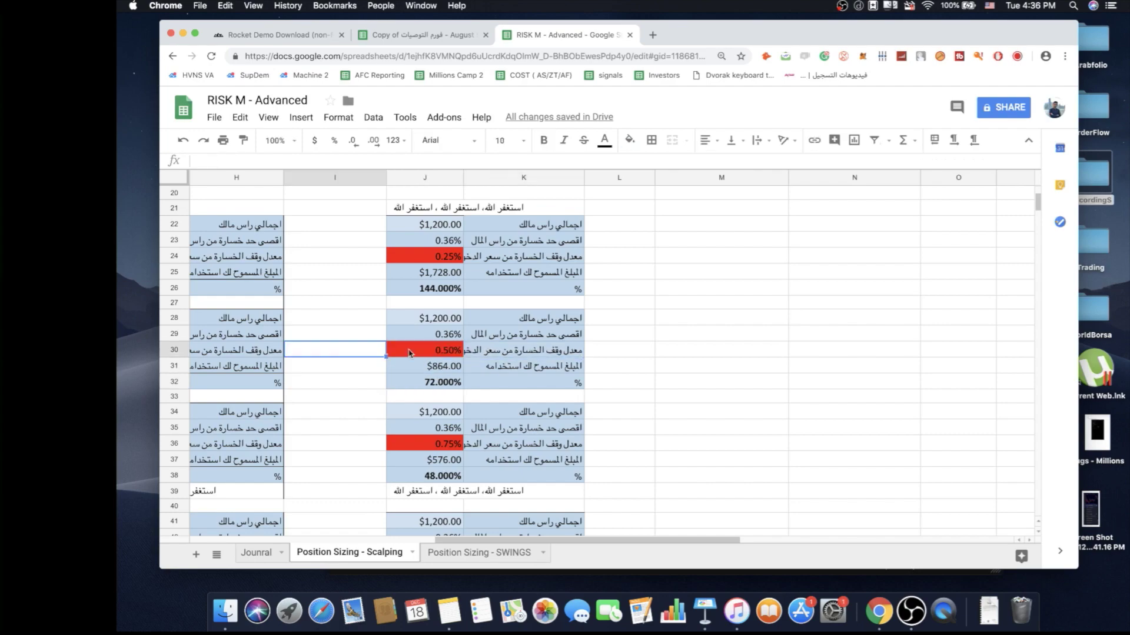
left_click(434, 351)
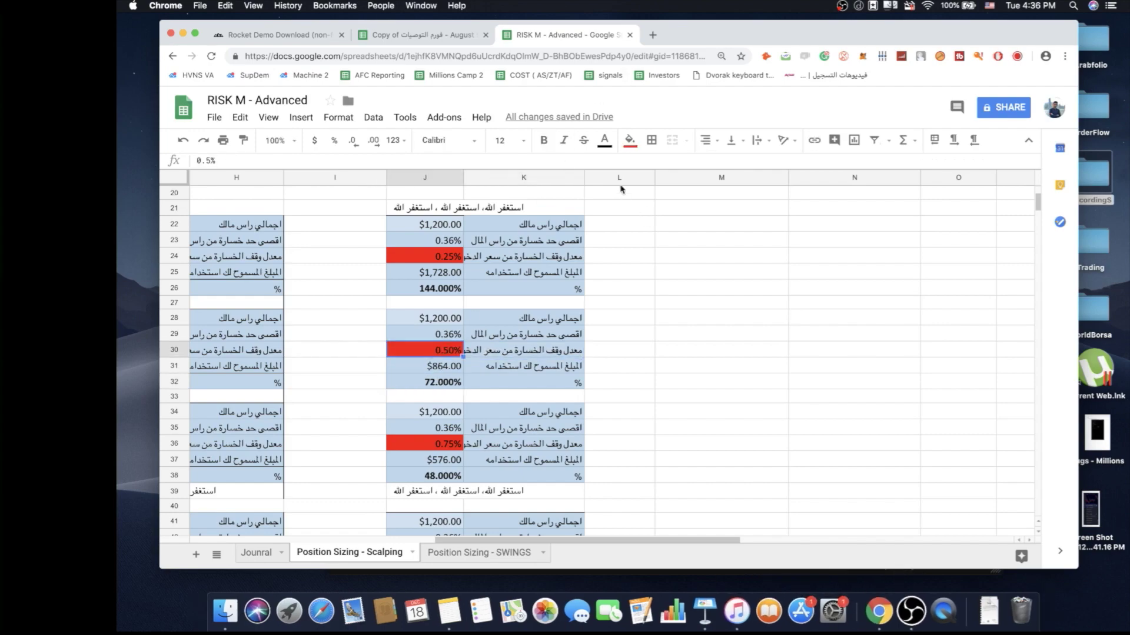
Switch to the Keynote presentation, check the stop-loss percentage on the BTC/USDT chart of slide 11, and return to the spreadsheet
key("ctrl+Up")
left_click(638, 41)
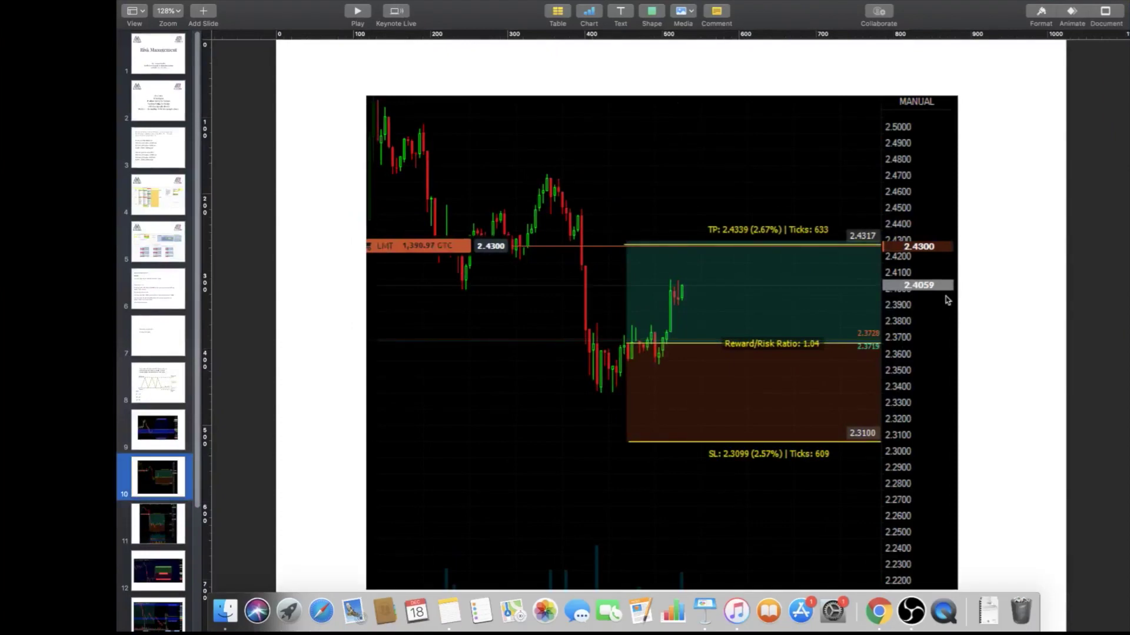
left_click(155, 540)
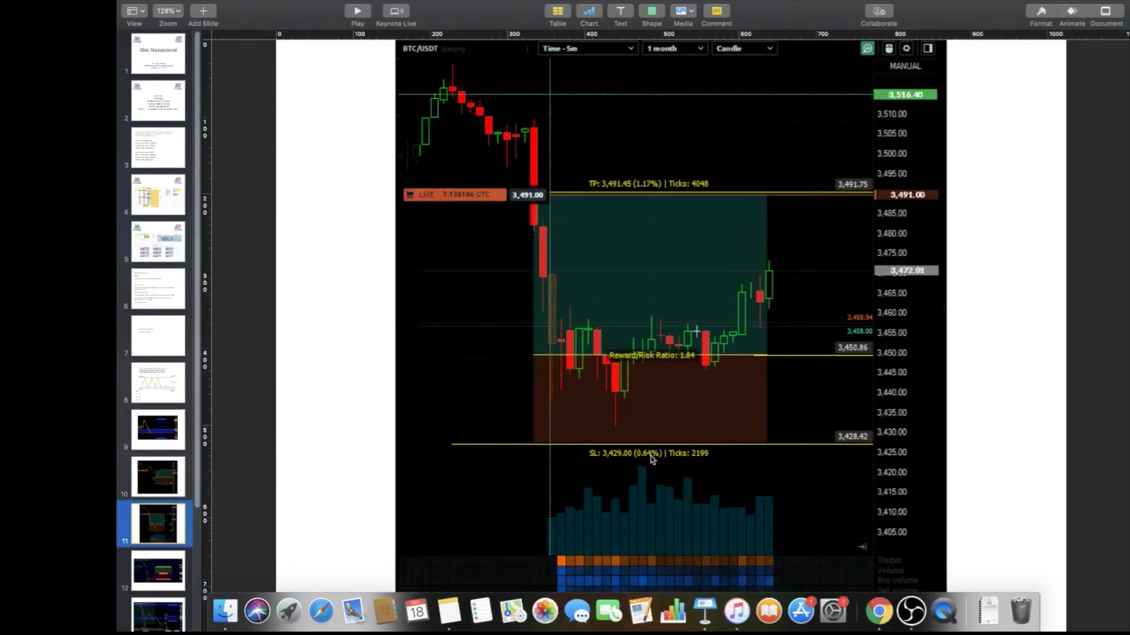
key("ctrl+Up")
left_click(544, 465)
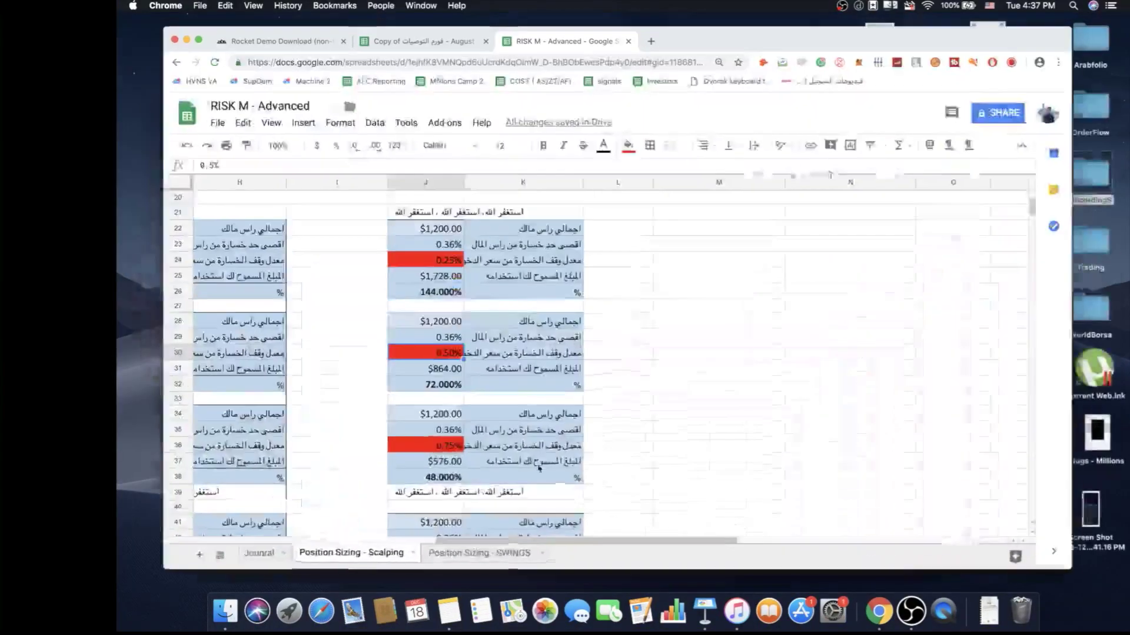
Compare the stop-loss rates and capital shares of the 0.50% and 0.75% scalping tables
left_click(667, 416)
scroll(589, 432, "down", 2)
left_click(440, 318)
left_click(440, 288)
left_click(448, 388)
left_click(445, 291)
left_click(450, 387)
left_click(685, 396)
left_click(440, 413)
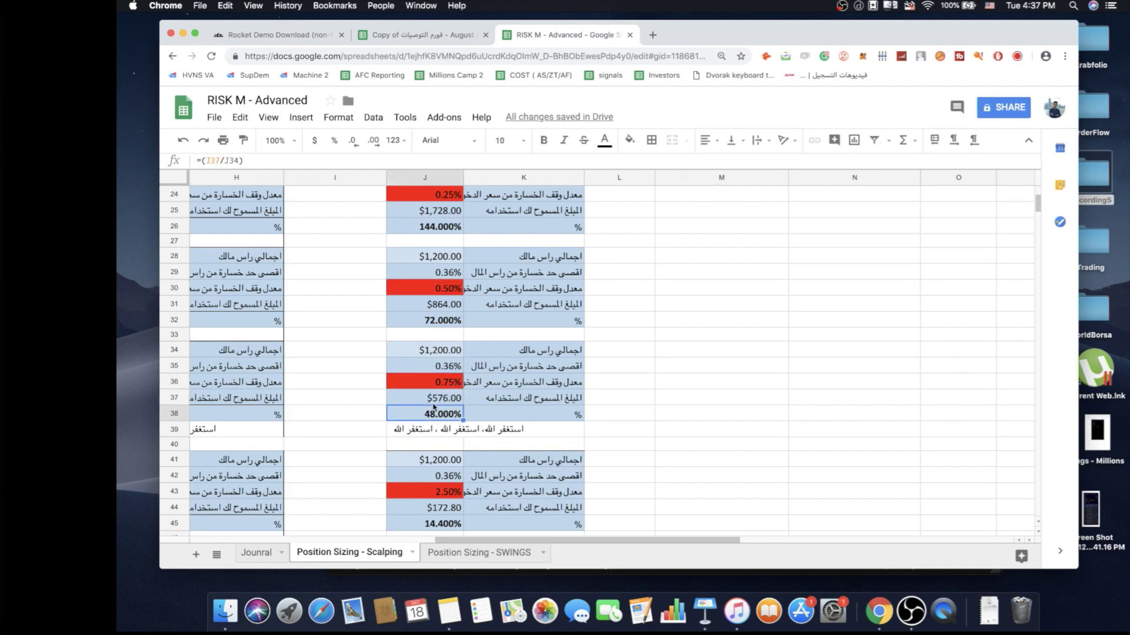
left_click(441, 335)
left_click(442, 414)
Examine the 0.75% stop-loss rate in J36 against the 0.50% rate in J30
left_click(335, 383)
left_click(435, 383)
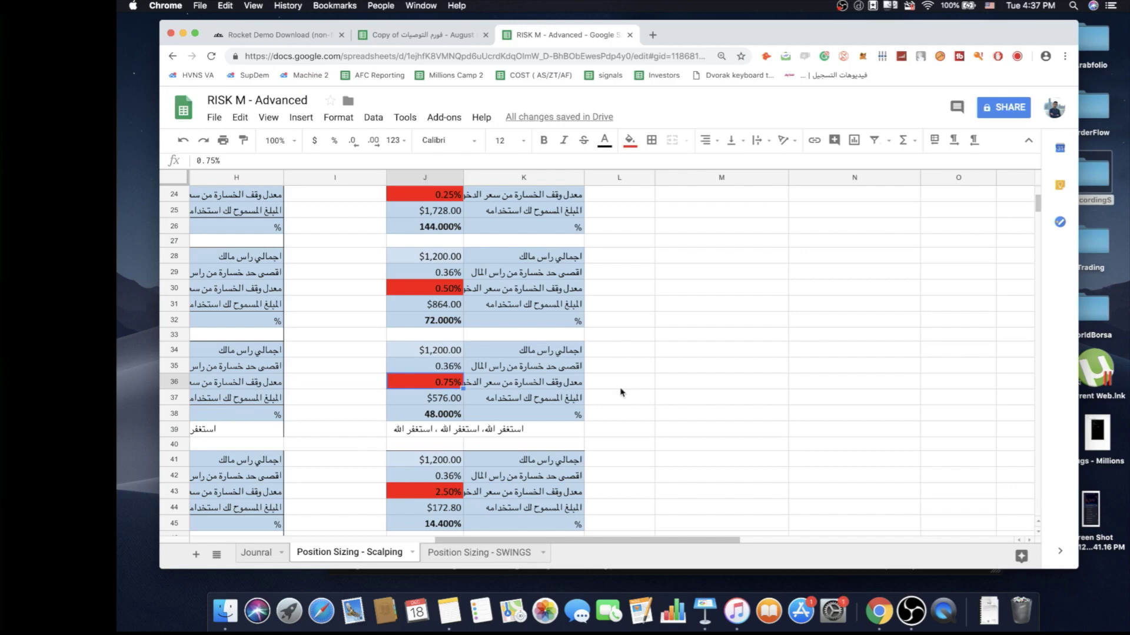
double_click(483, 289)
left_click(323, 312)
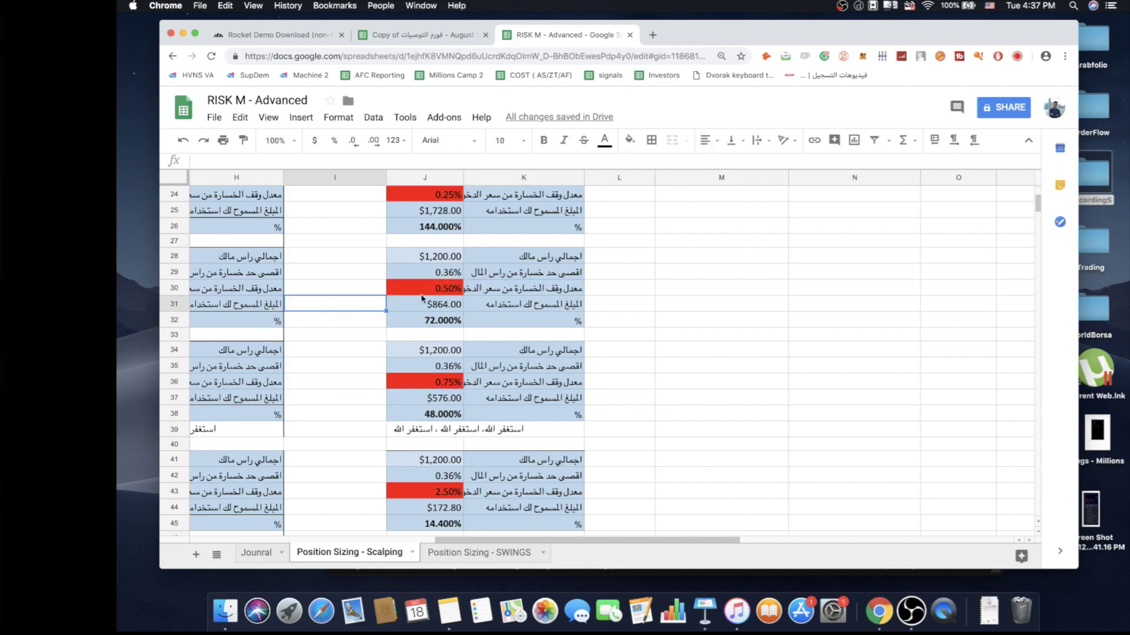
left_click(429, 292)
left_click(340, 303)
Switch to the Keynote presentation and review the target and stop-loss levels on the chart slides 10 to 13
key("ctrl+Up")
left_click(794, 300)
key("ctrl+Up")
key("ctrl+Up")
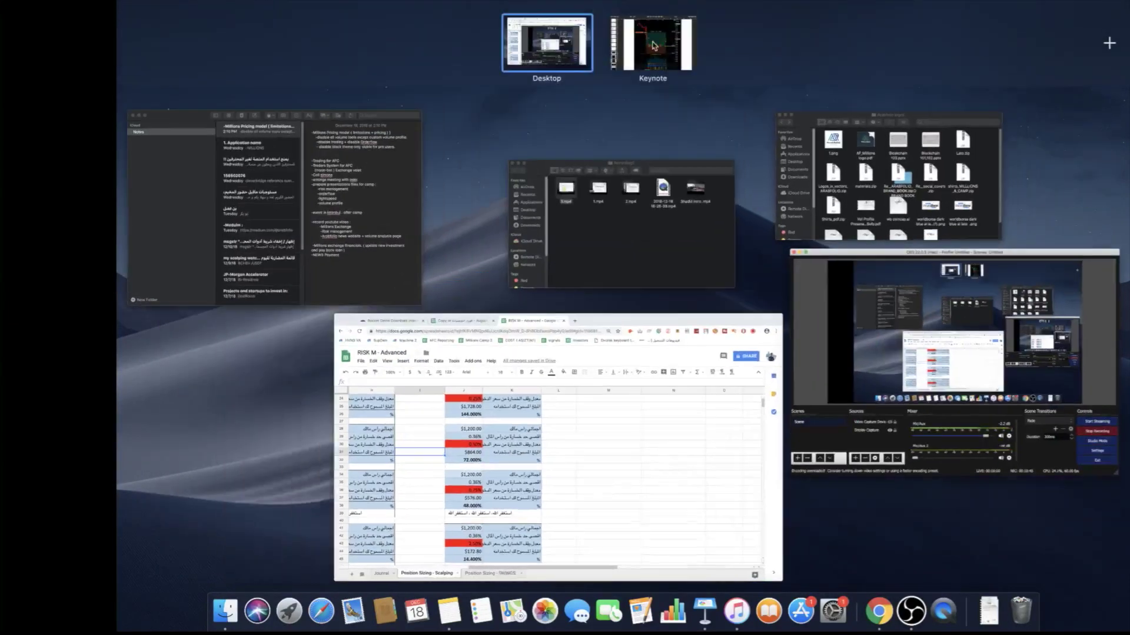
left_click(653, 44)
left_click(163, 579)
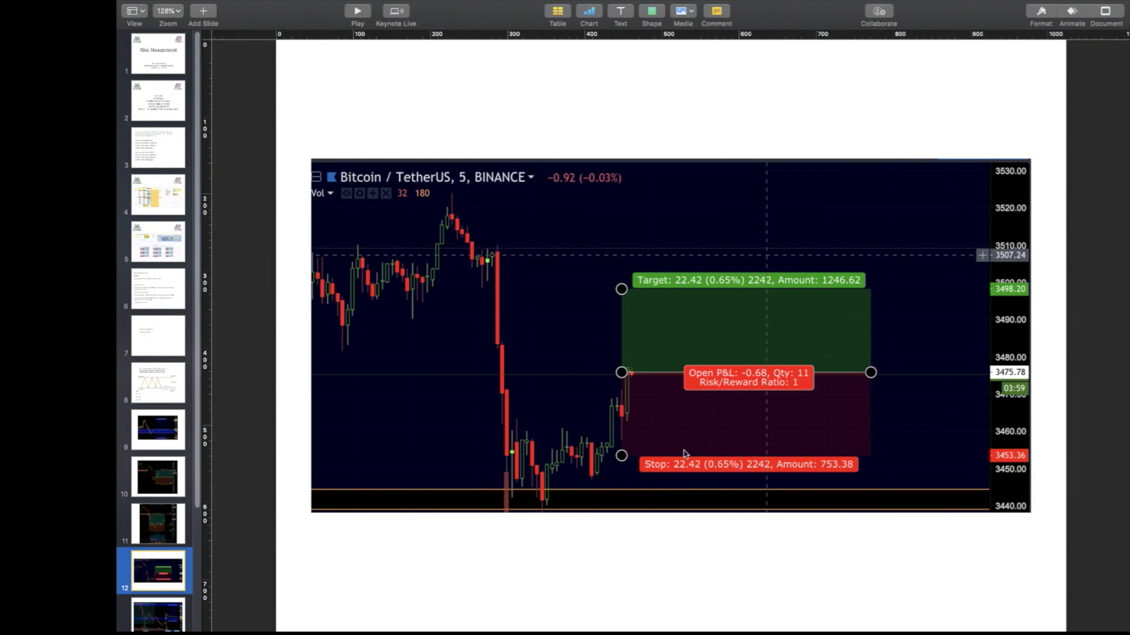
left_click(156, 603)
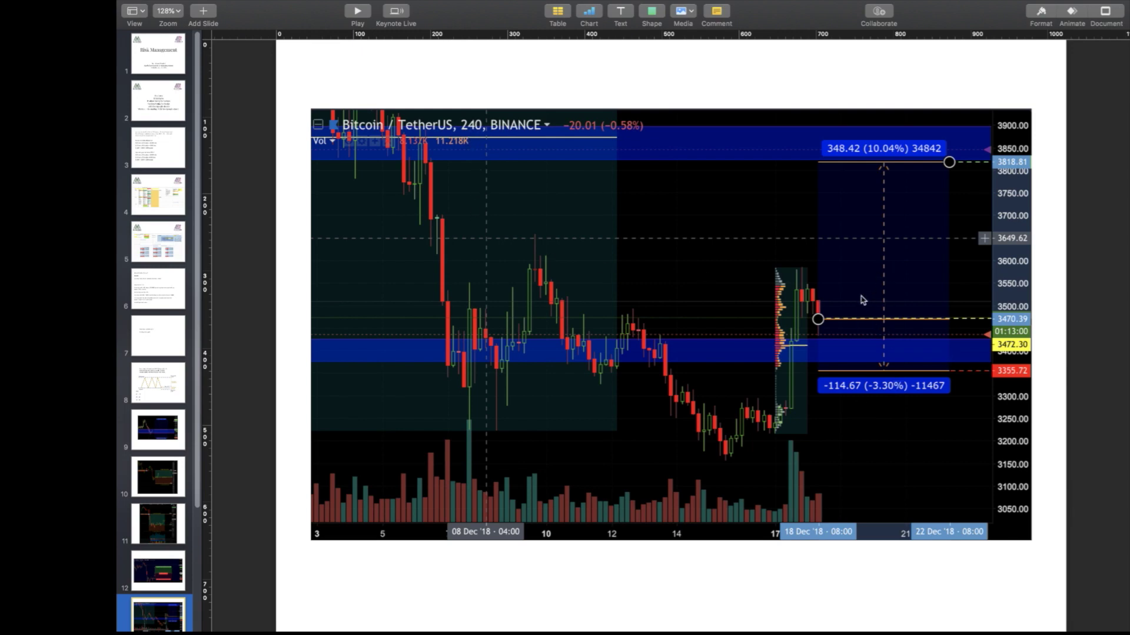
scroll(118, 554, "down", 5)
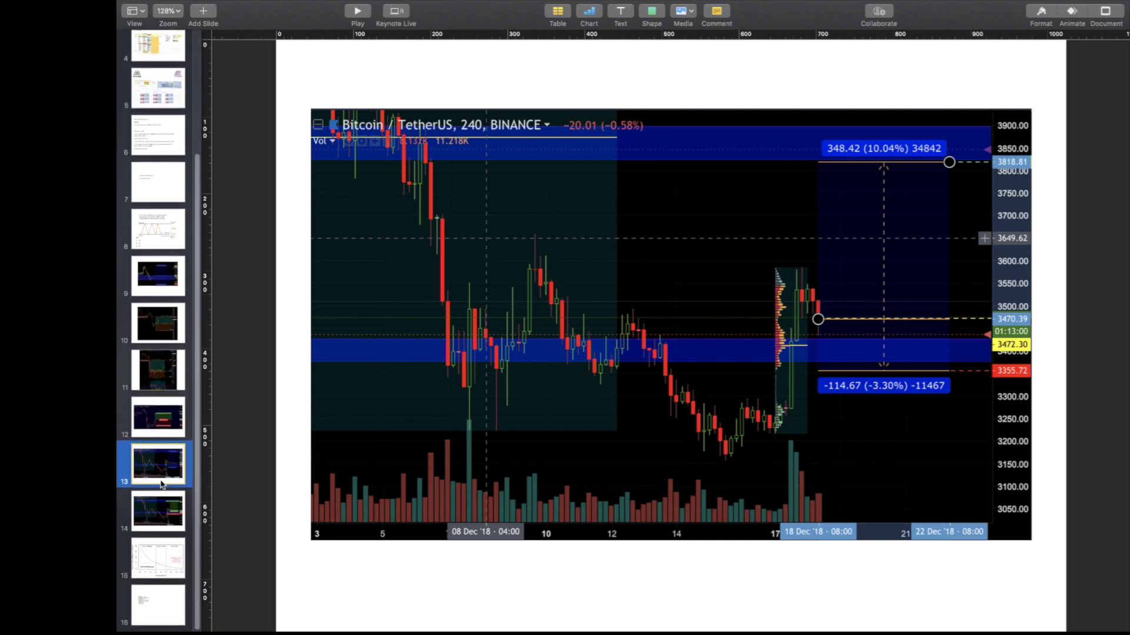
left_click(145, 322)
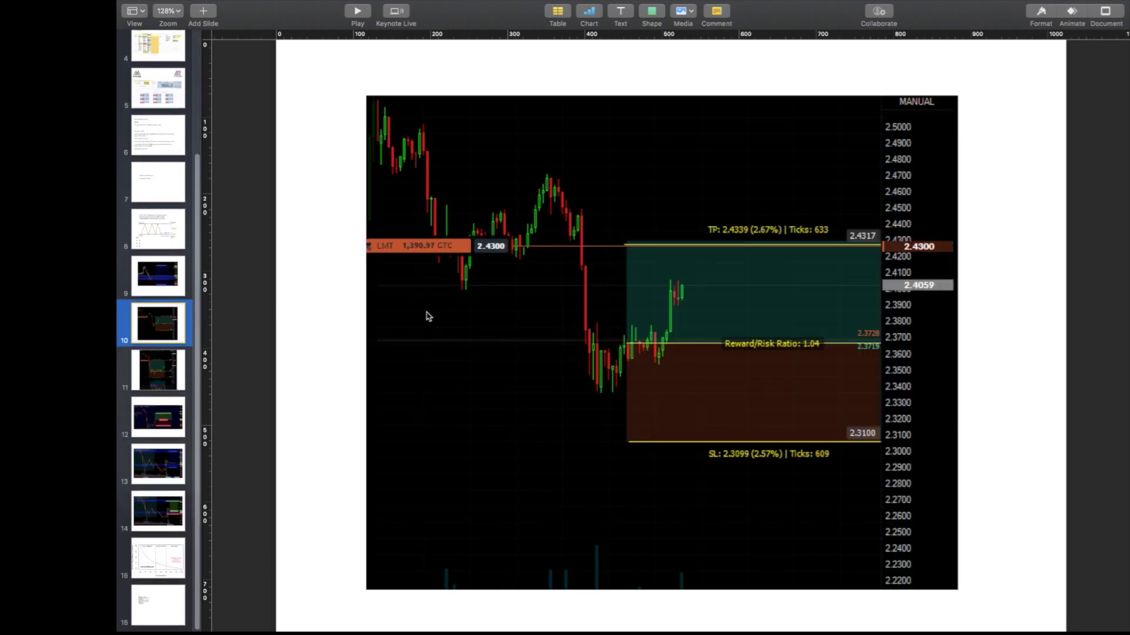
left_click(160, 371)
Return to the spreadsheet and examine the 2.50%, 2.75% and 3.00% stop-loss tables, focusing on the 2.75% rate
key("ctrl+Up")
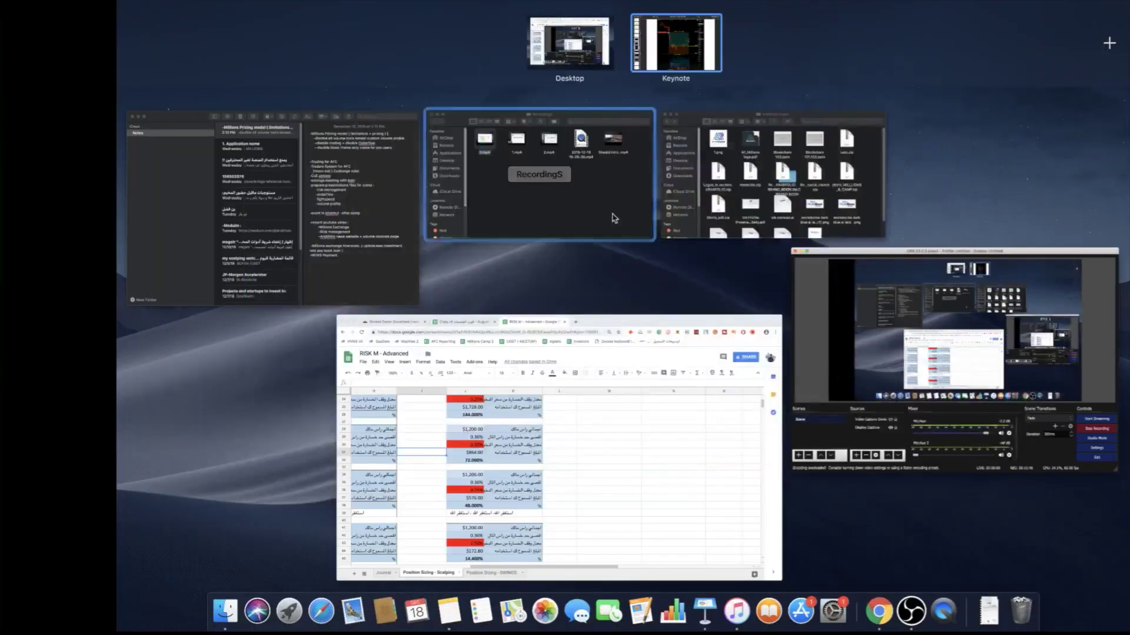
left_click(551, 421)
scroll(647, 383, "down", 3)
left_click(669, 429)
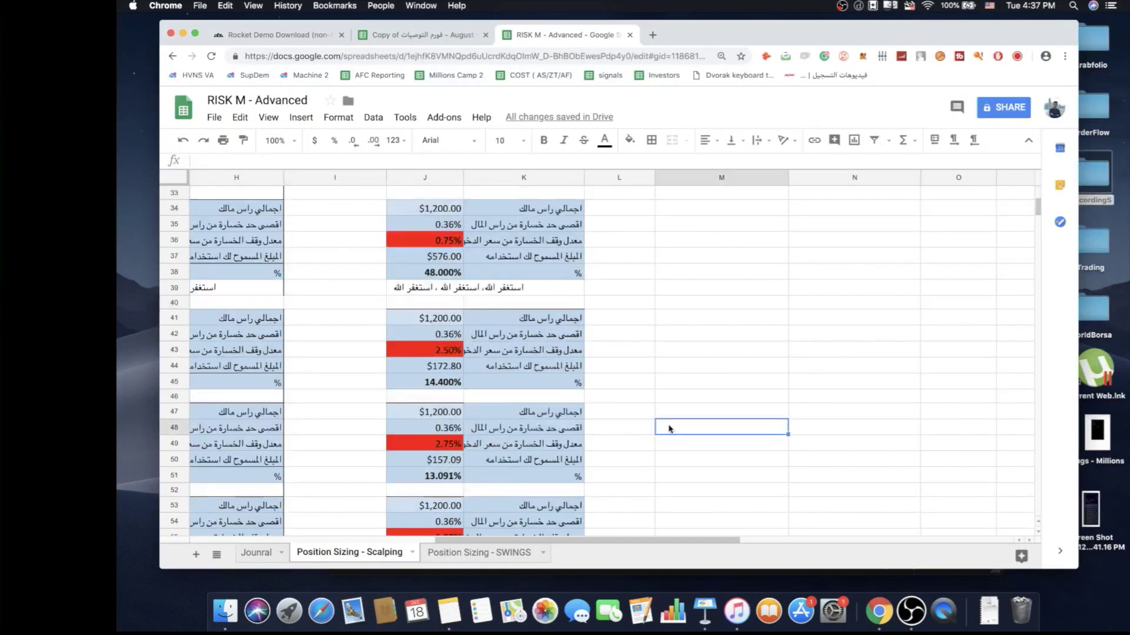
scroll(669, 429, "up", 5)
scroll(665, 400, "down", 6)
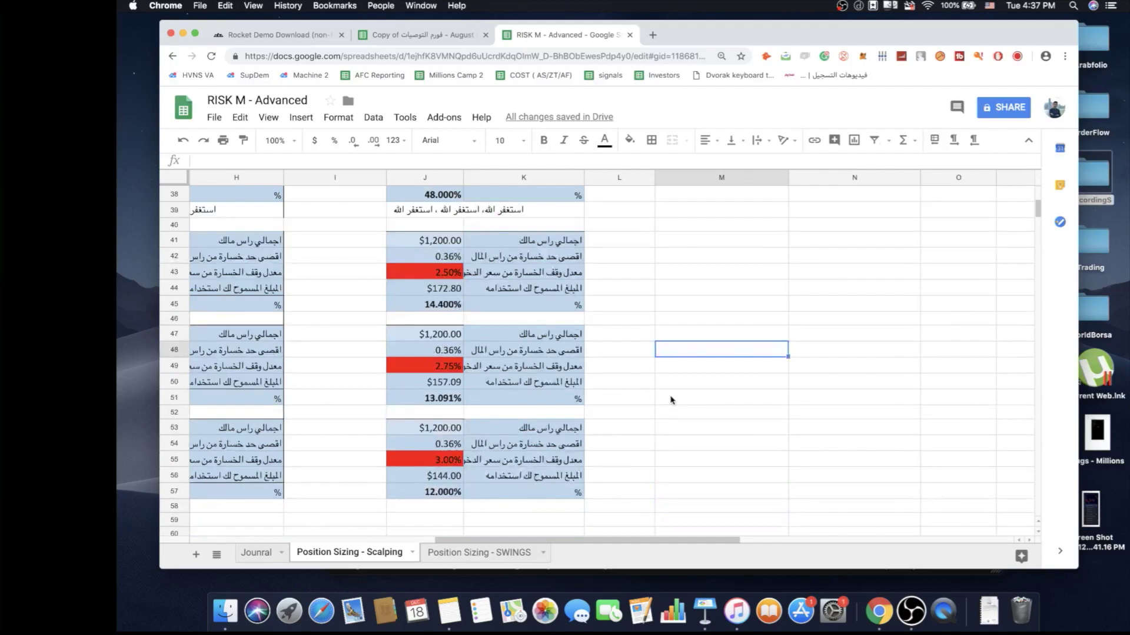
left_click(671, 400)
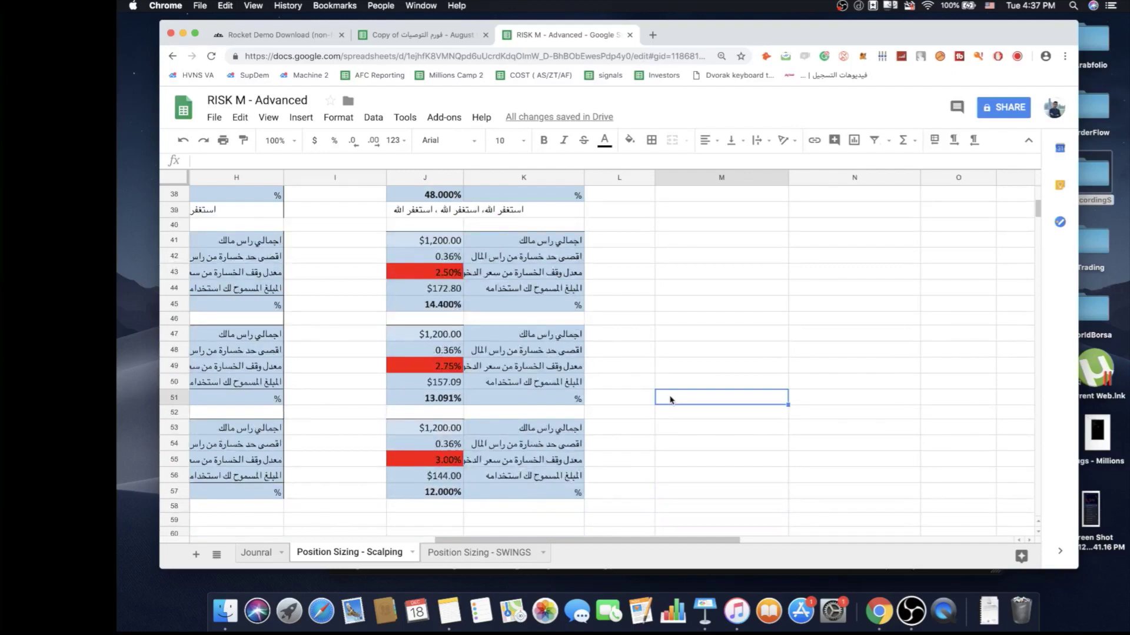
left_click(356, 381)
left_click(407, 368)
left_click(377, 368)
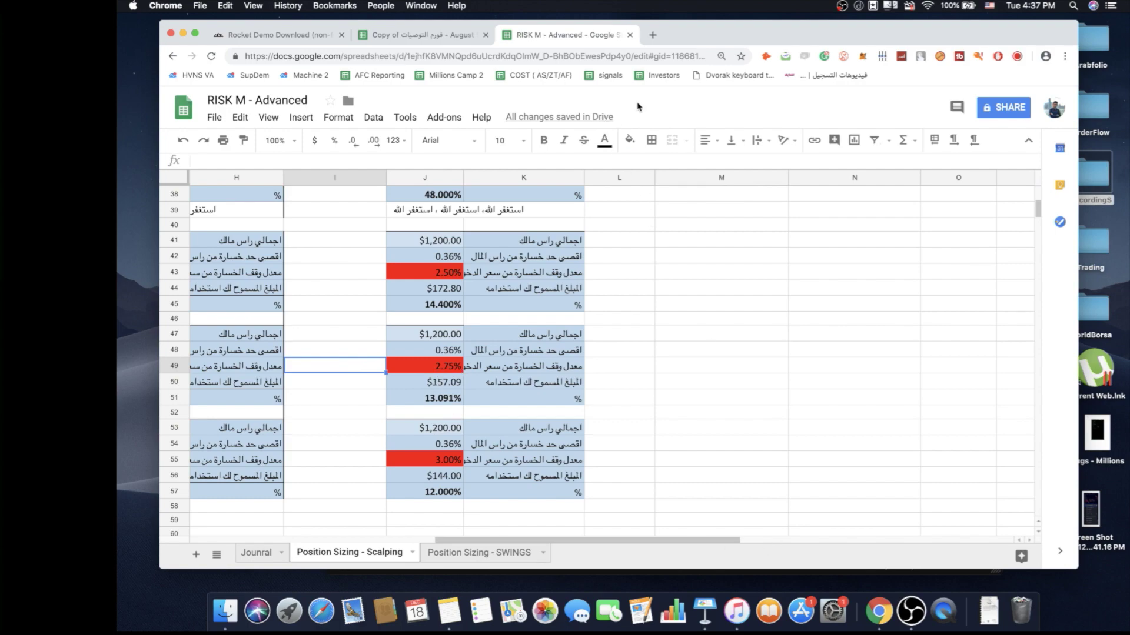
Switch to the Keynote presentation and check the stop-loss percentages on the charts of slides 10 and 13
key("ctrl+Up")
left_click(671, 46)
left_click(168, 389)
key("Up")
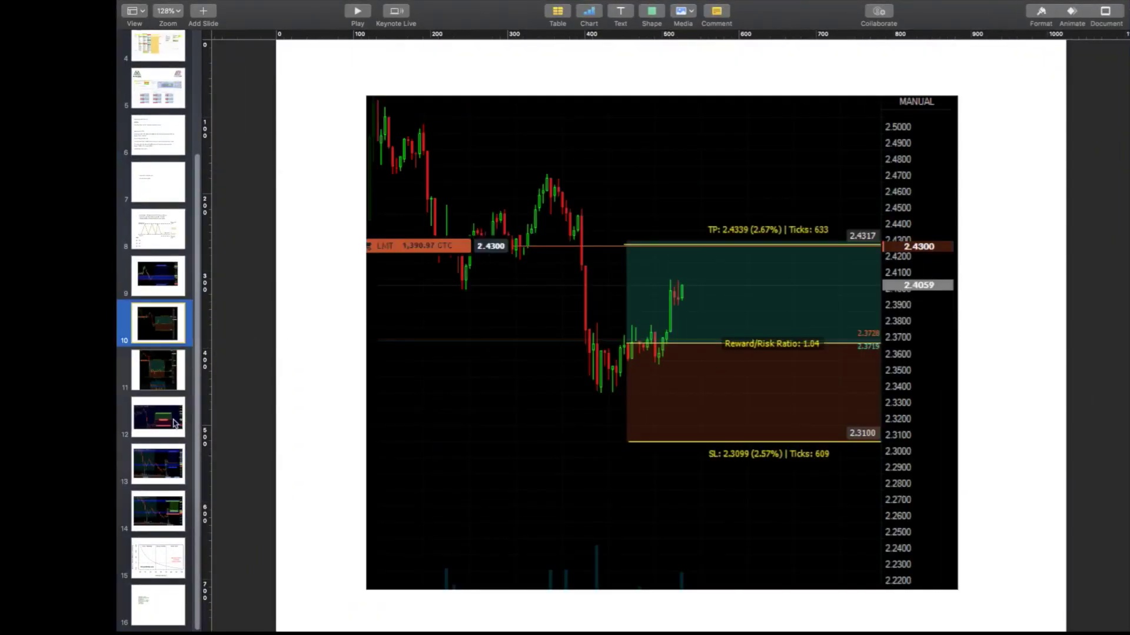
left_click(170, 478)
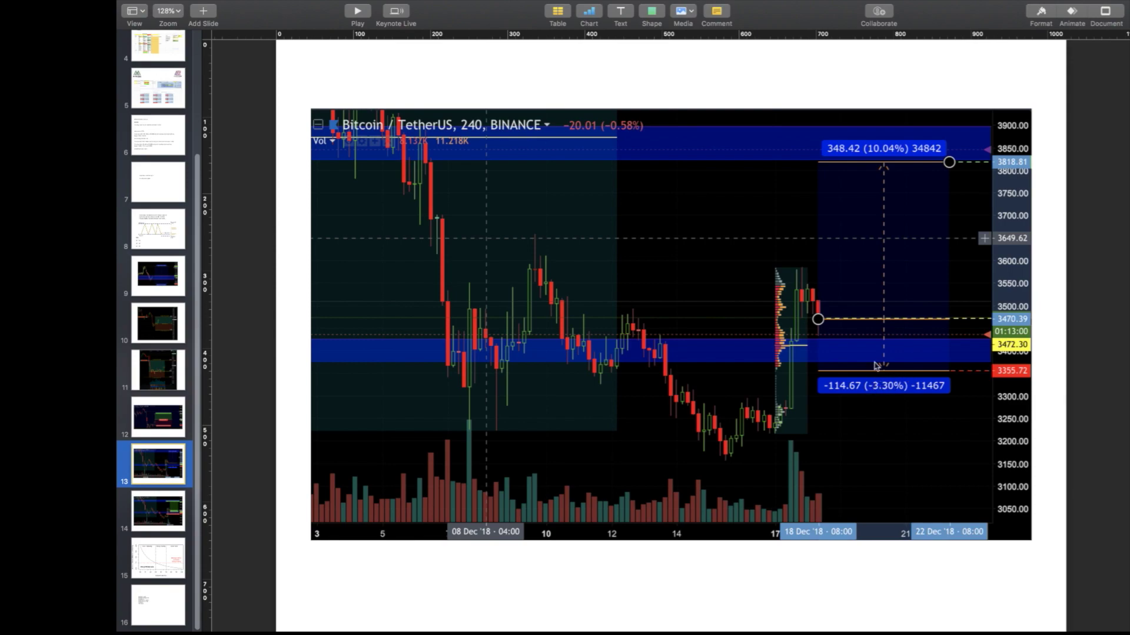
Return to the scalping sheet and locate the 3.25% stop-loss table with its rate in G43
key("ctrl+Up")
left_click(553, 439)
left_click_drag(562, 541, 470, 540)
left_click(406, 256)
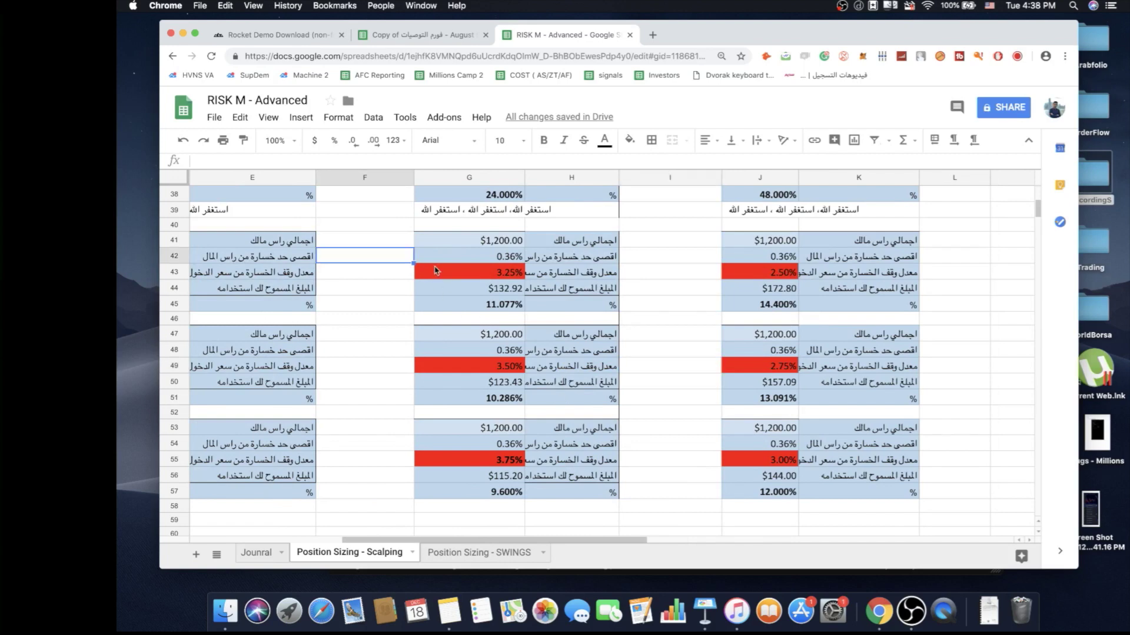
left_click(491, 274)
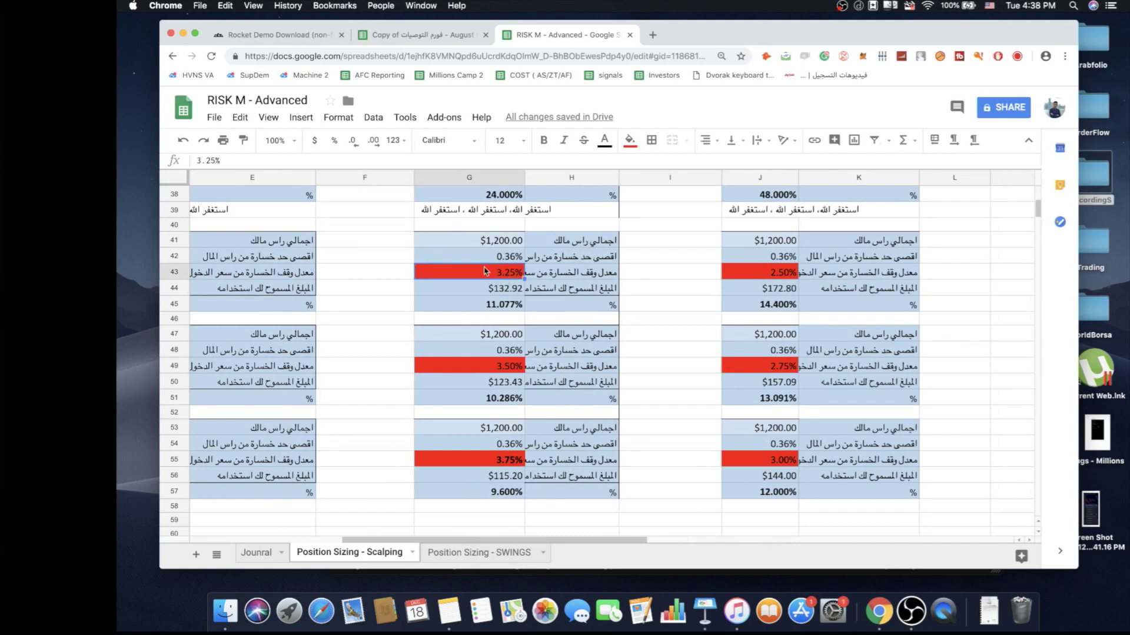
key("Left")
left_click(494, 273)
key("Down")
key("Down")
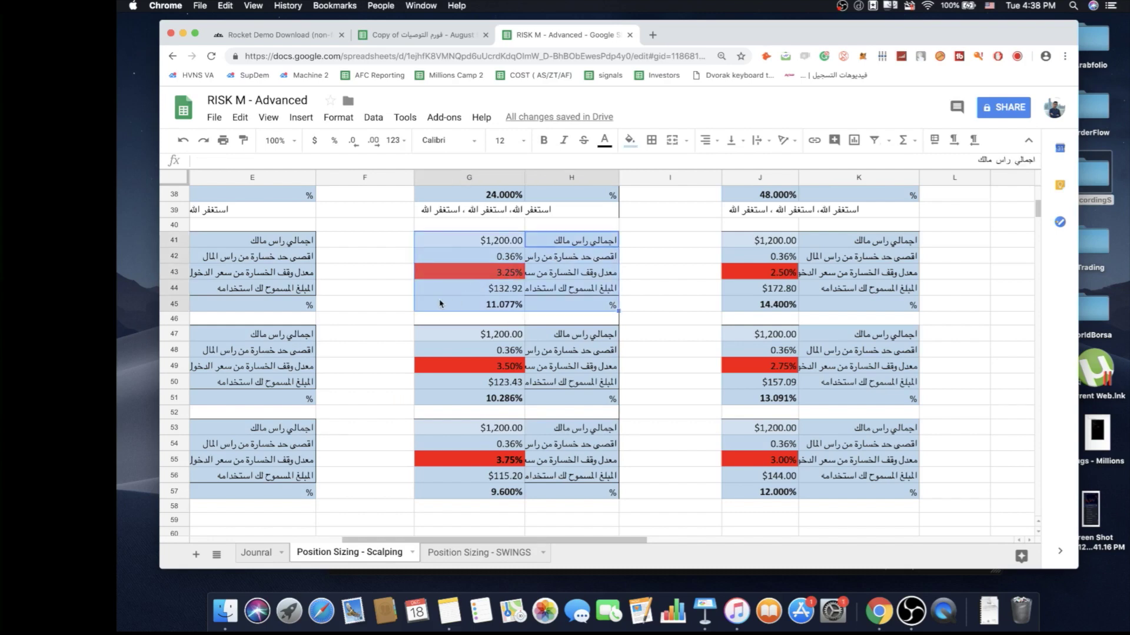
Highlight the 3.25% stop-loss table in G41:H45 and examine its allowed amount and capital share
key("Left")
left_click_drag(593, 301, 501, 234)
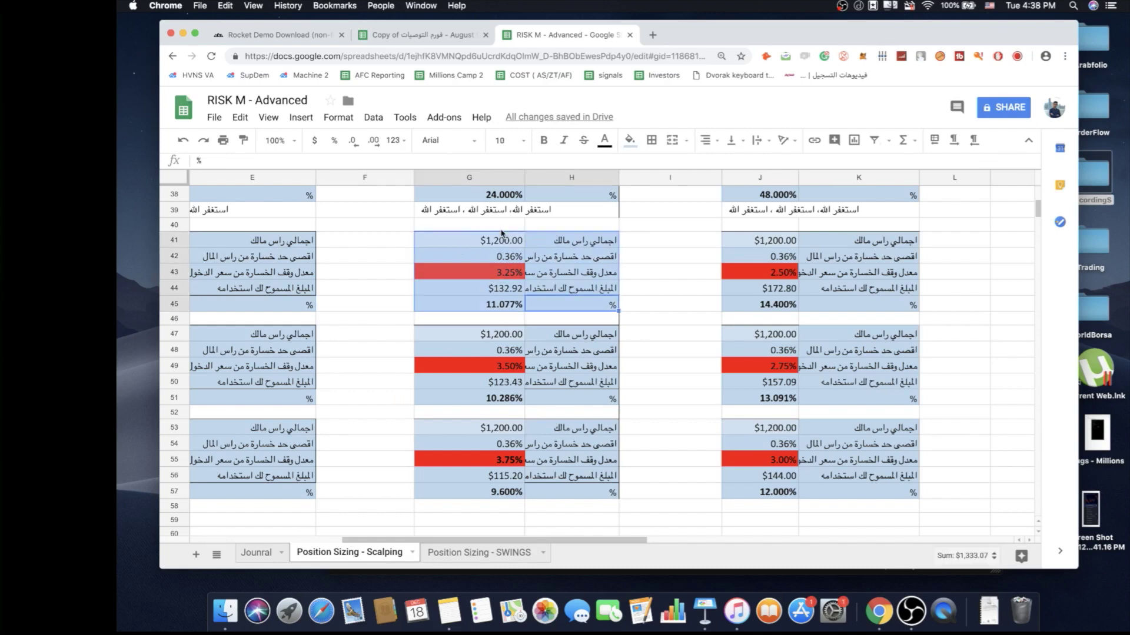
left_click(406, 241)
left_click(475, 307)
left_click(397, 285)
left_click(504, 290)
left_click(409, 299)
left_click(488, 309)
left_click(647, 291)
Review the calculator's entry and stop-loss prices and the scalping tables in rows 22 to 38
scroll(647, 296, "up", 2)
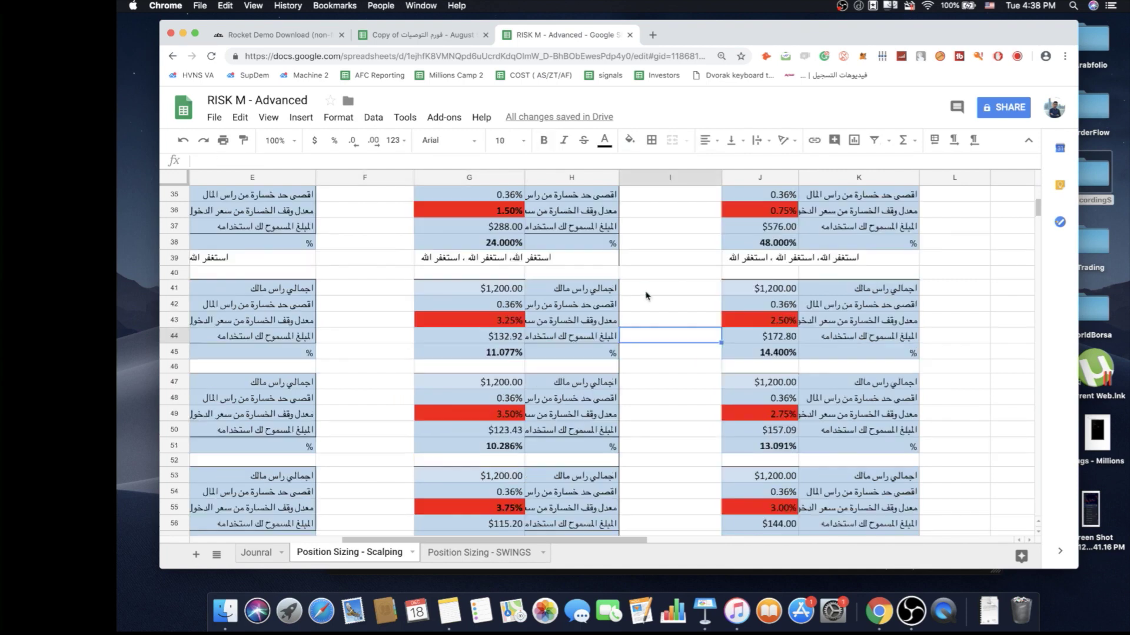
scroll(650, 301, "up", 10)
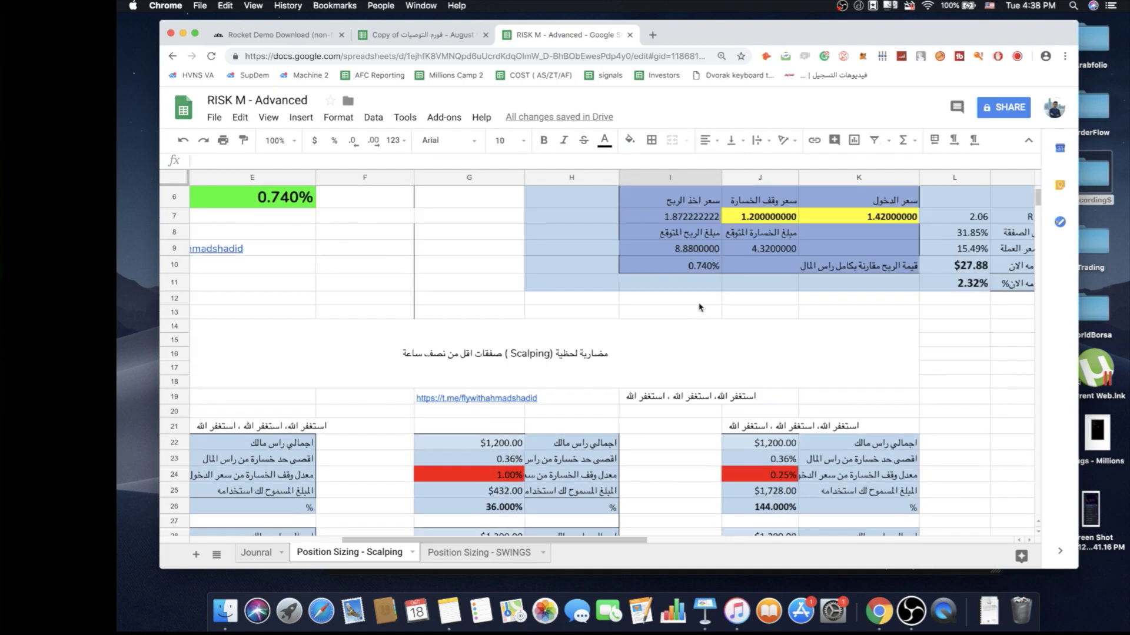
scroll(683, 317, "down", 3)
scroll(807, 319, "down", 3)
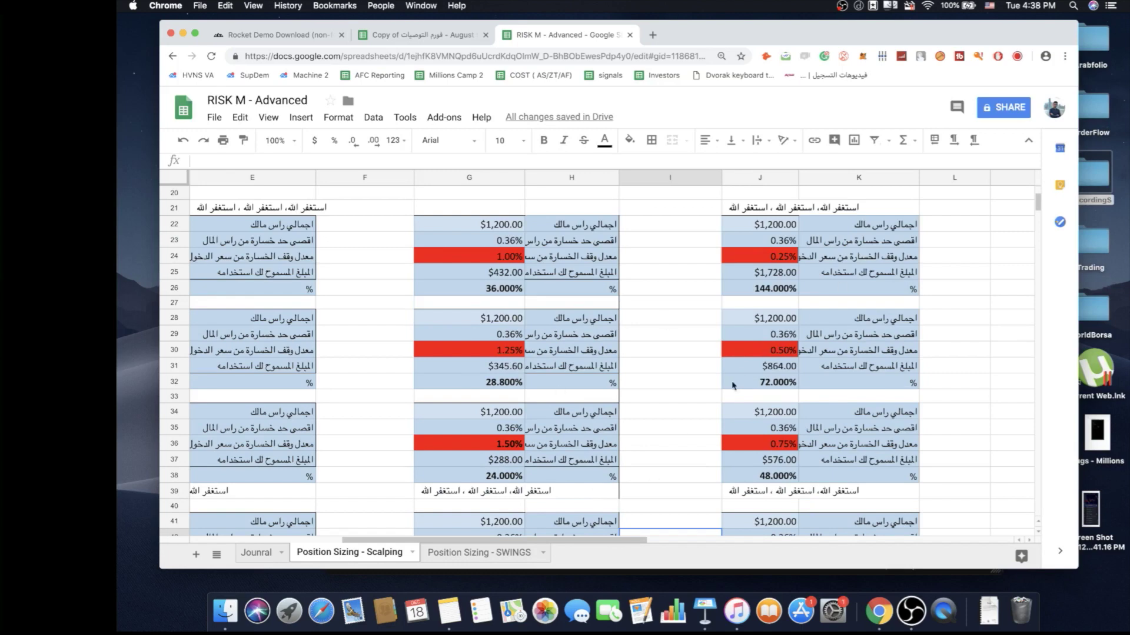
left_click(932, 240)
left_click(943, 225)
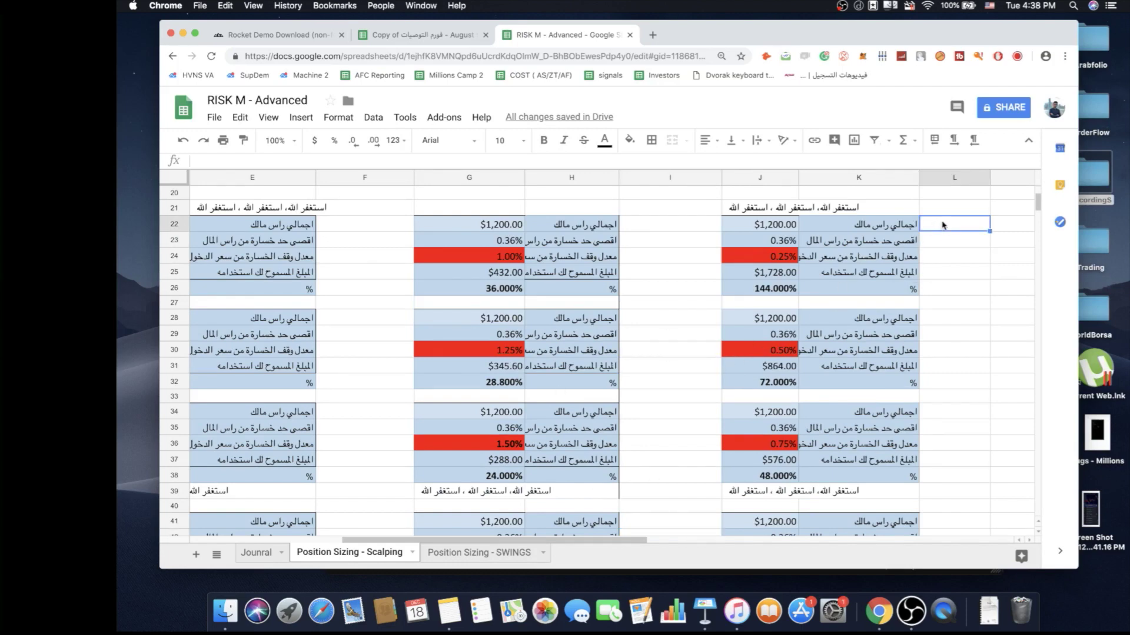
left_click(643, 289)
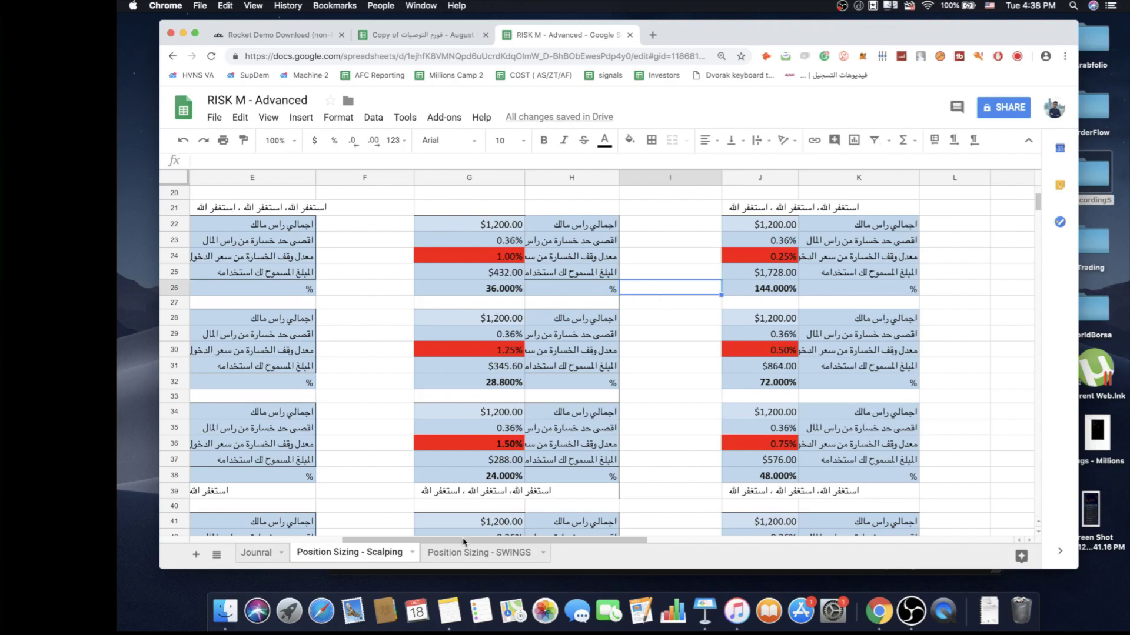
Examine the stop-loss tables in columns D and E, from 1.75% to 4.50%
key("ctrl+Up")
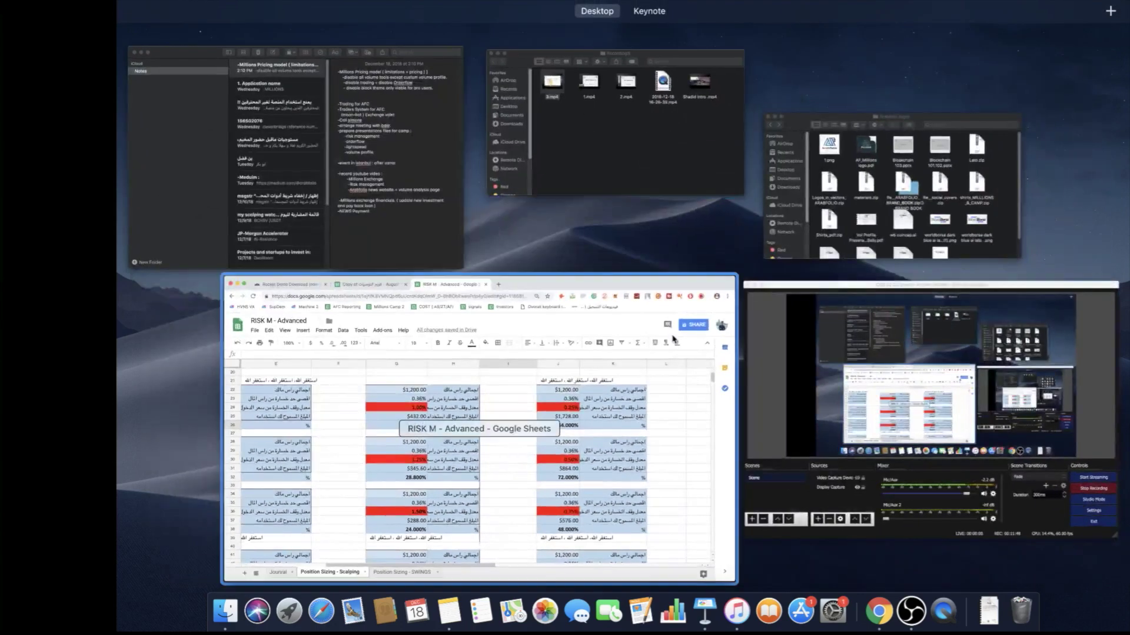
left_click(594, 407)
left_click(656, 320)
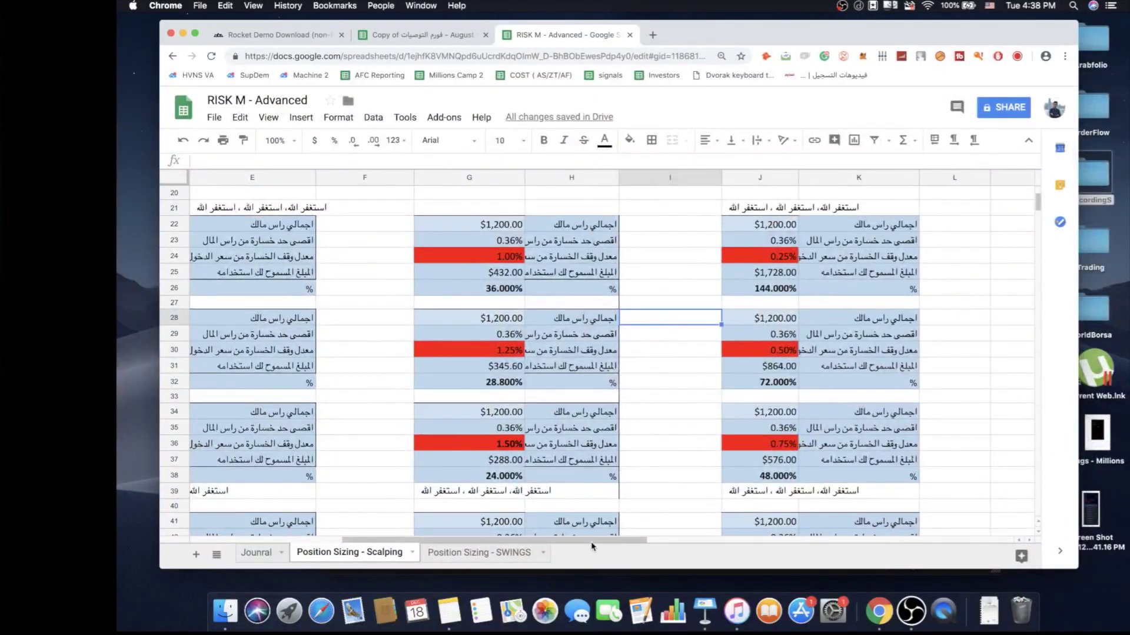
left_click_drag(592, 546, 427, 542)
left_click(346, 369)
scroll(360, 377, "down", 1)
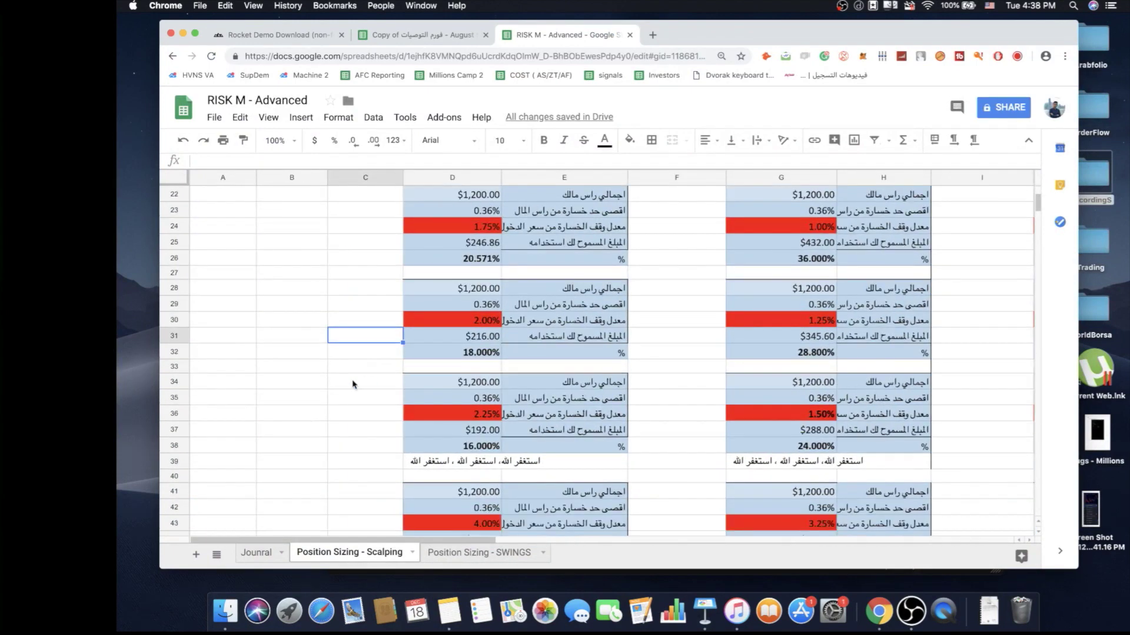
left_click(354, 383)
scroll(354, 383, "down", 8)
left_click(393, 462)
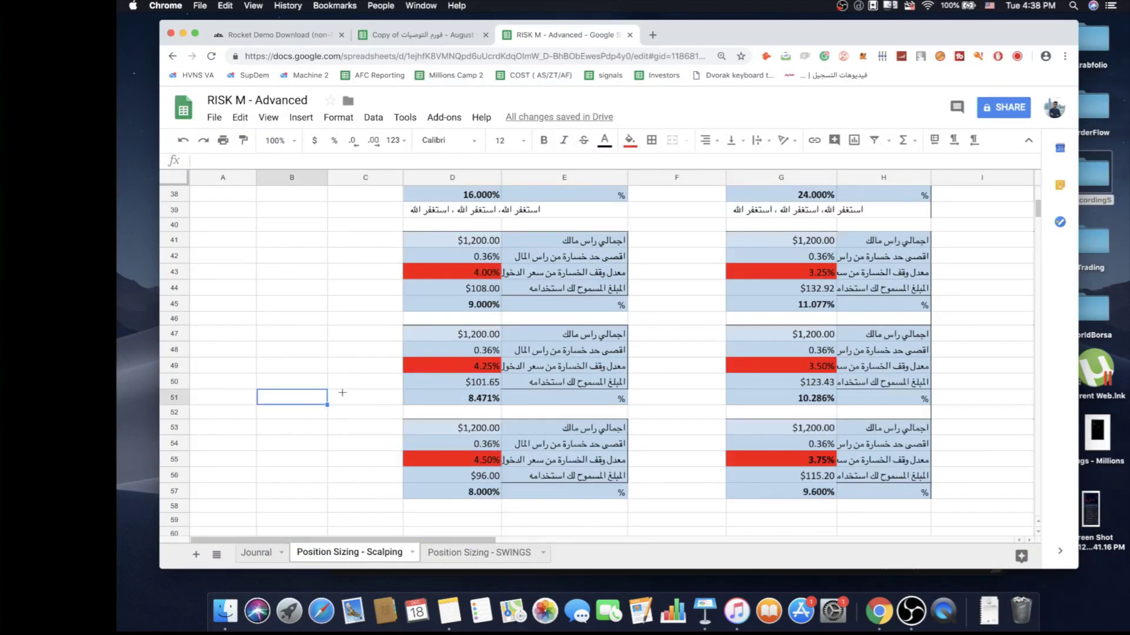
Locate the 4.00% stop-loss table in D41:E45 on the scalping sheet and examine its total capital in D41
left_click(458, 373)
left_click(369, 378)
scroll(366, 364, "up", 2)
left_click(338, 352)
left_click(540, 293)
left_click(318, 318)
left_click(372, 290)
left_click_drag(523, 290, 529, 318)
left_click(312, 274)
left_click(469, 291)
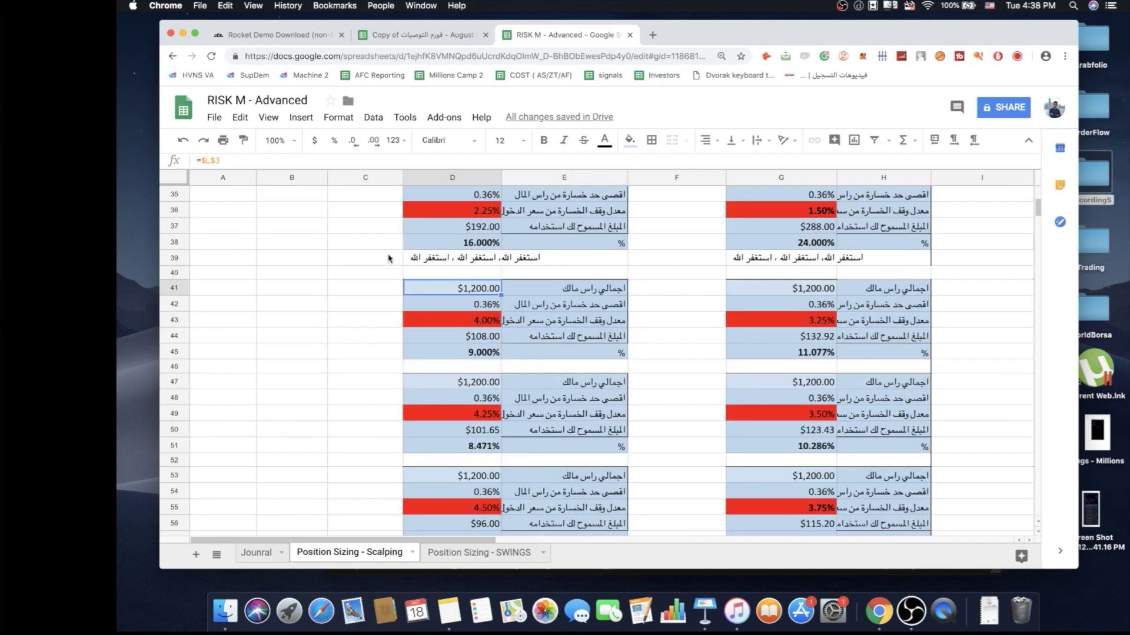
Examine the maximum loss rate in D42 and the allowed amount in D44 of the 4.00% stop-loss table
left_click(272, 307)
key("ctrl+z")
left_click(469, 306)
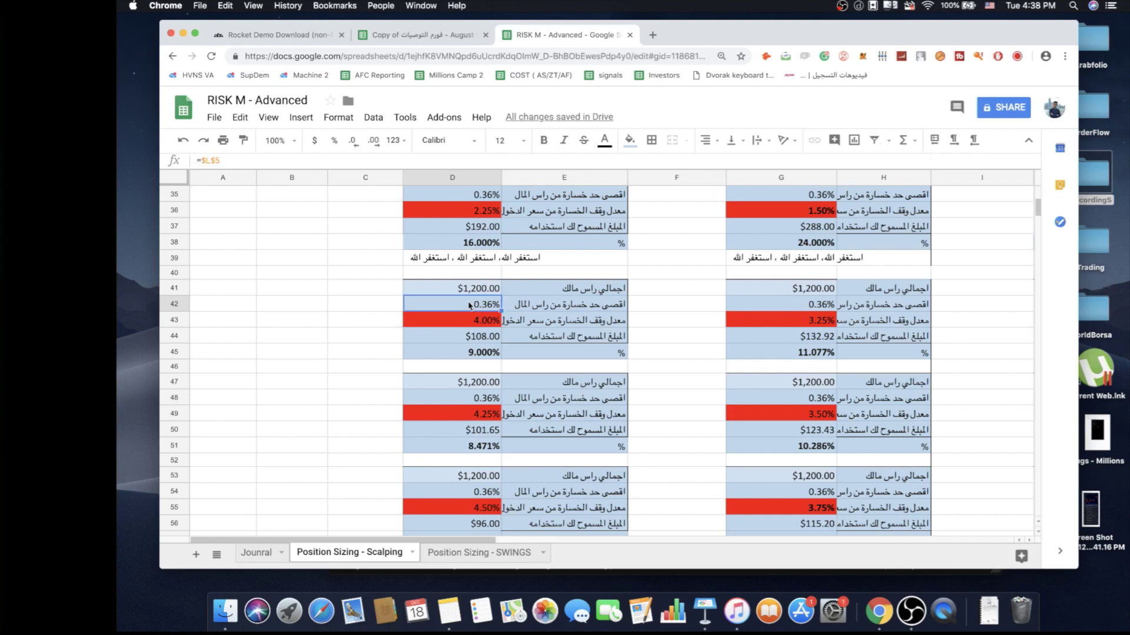
left_click(360, 306)
left_click(473, 335)
left_click(586, 338)
left_click(442, 353)
left_click(375, 321)
left_click(443, 337)
left_click(462, 355)
left_click(471, 338)
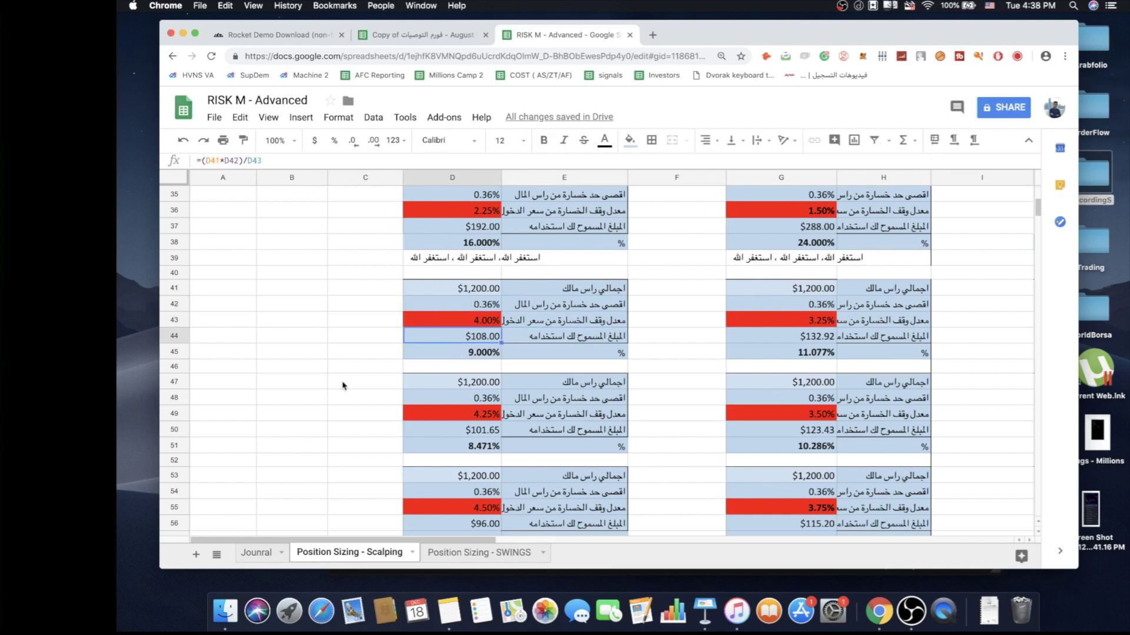
left_click(343, 386)
key("ctrl+z")
left_click(381, 375)
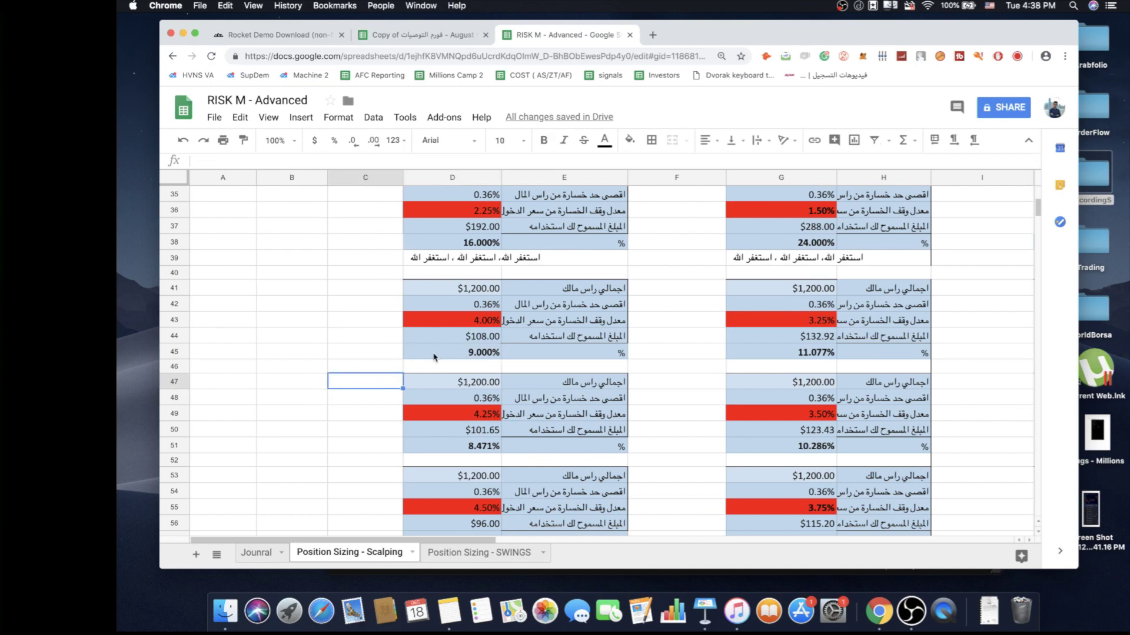
Go back through the upper stop-loss tables to review the Loss Strike and Win Strike settings on the scalping sheet
left_click(344, 342)
scroll(365, 352, "up", 2)
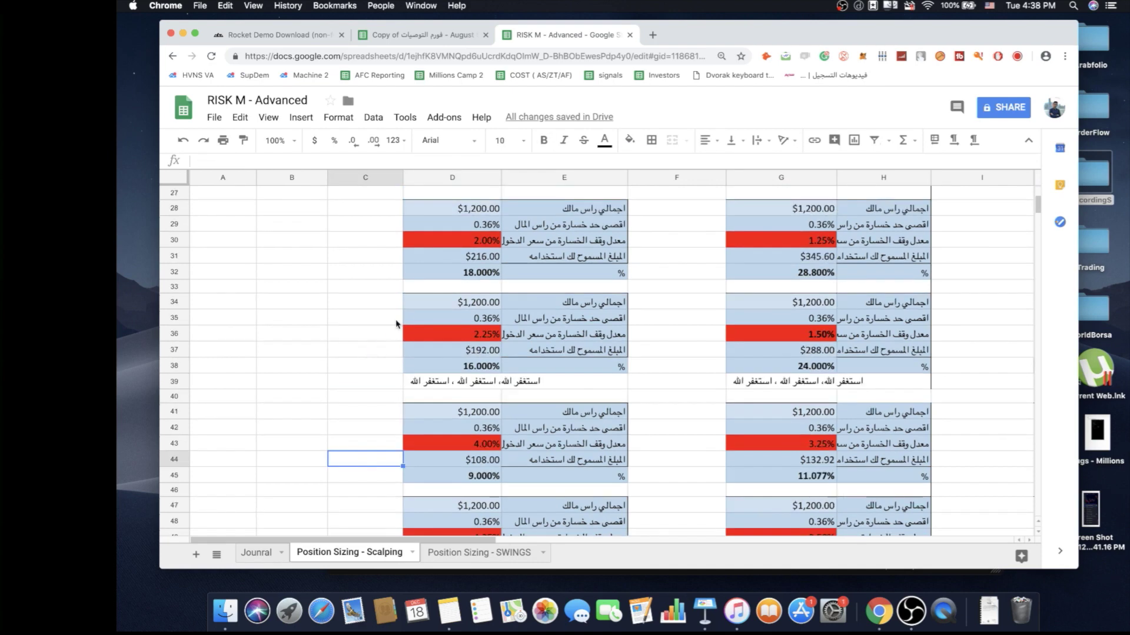
left_click(405, 319)
scroll(404, 318, "up", 2)
scroll(404, 319, "down", 8)
scroll(406, 322, "up", 8)
scroll(384, 303, "up", 5)
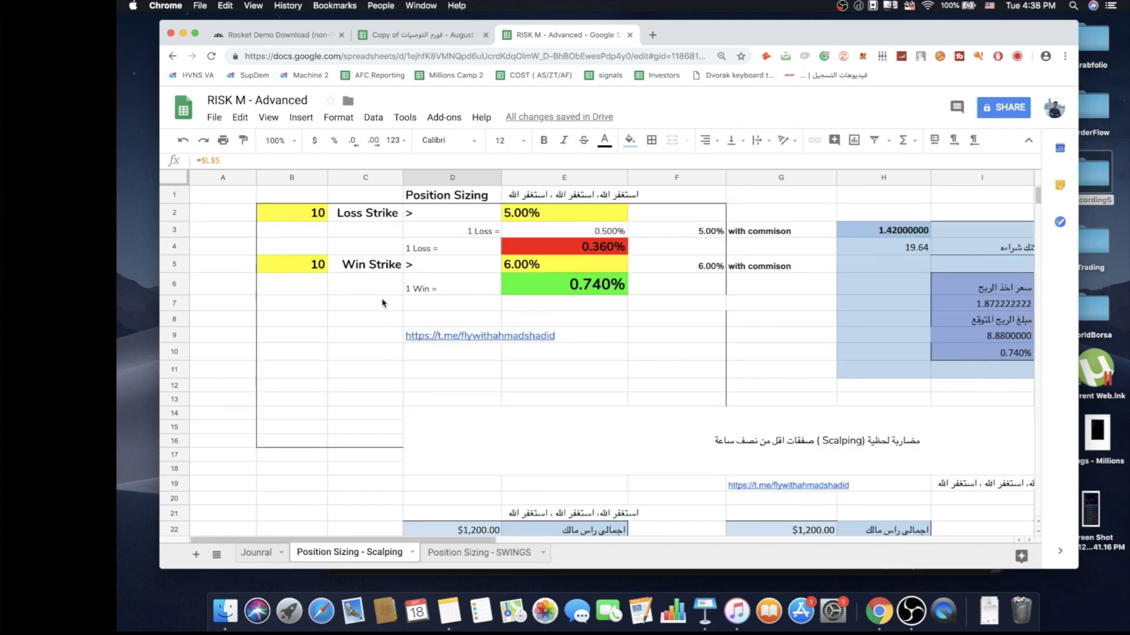
scroll(620, 459, "down", 10)
scroll(588, 348, "up", 10)
Look briefly at the Position Sizing - SWINGS and Jounral sheets, and return to the Position Sizing - Scalping sheet
left_click(480, 553)
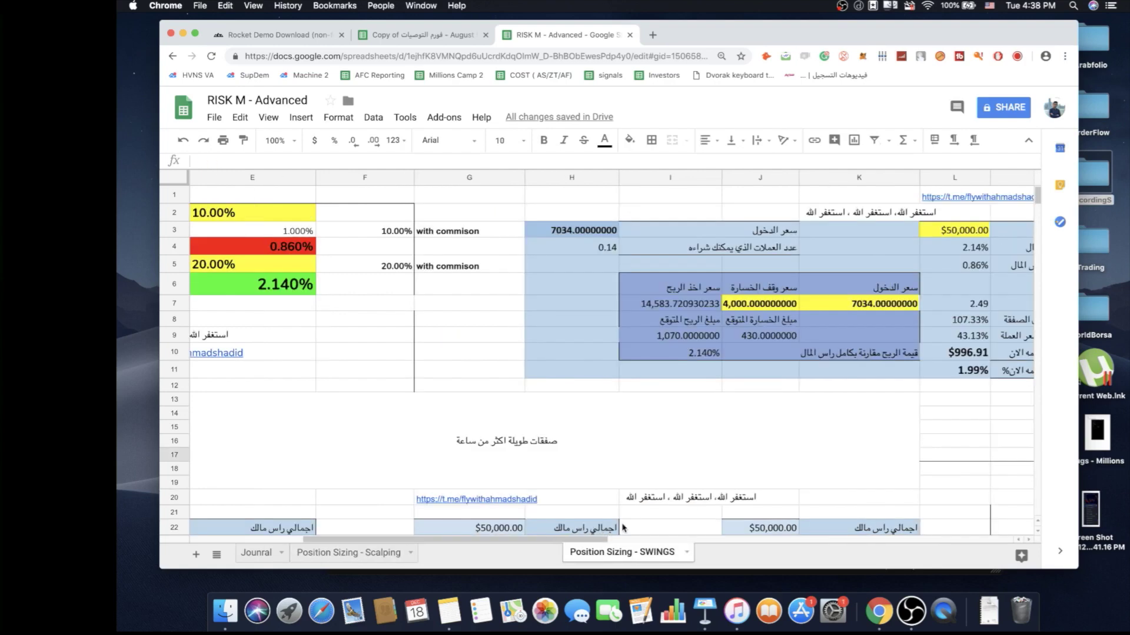
left_click(353, 558)
left_click(265, 556)
left_click(345, 556)
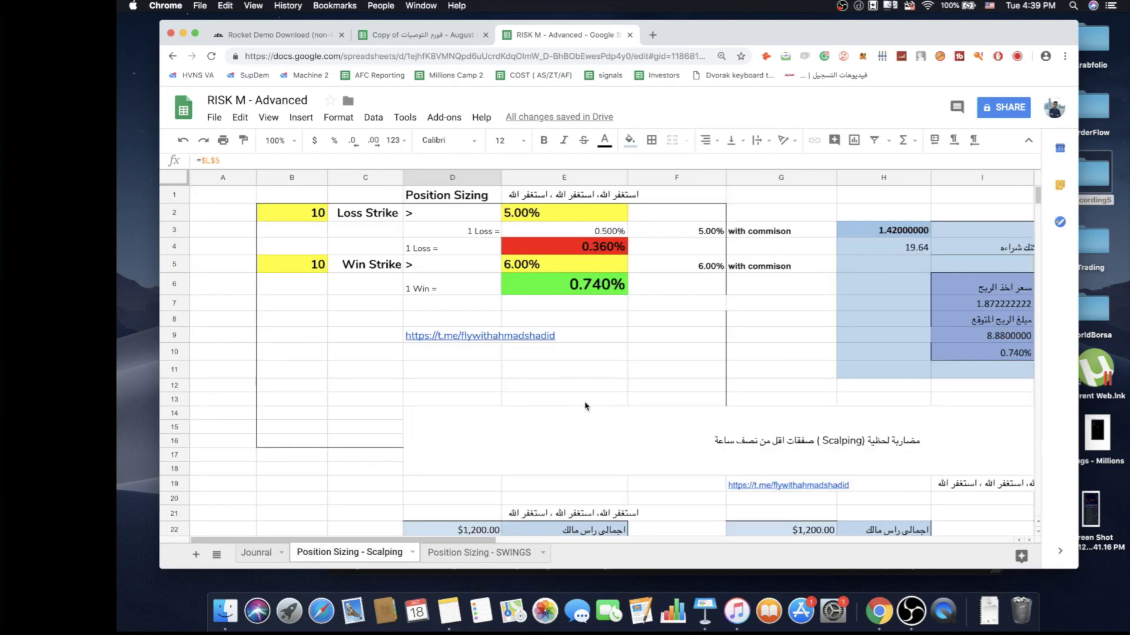
Set the scalping calculator's entry price in K7 to 2.43 and its stop-loss price in J7 to 2.33
left_click(640, 386)
left_click_drag(482, 541, 679, 531)
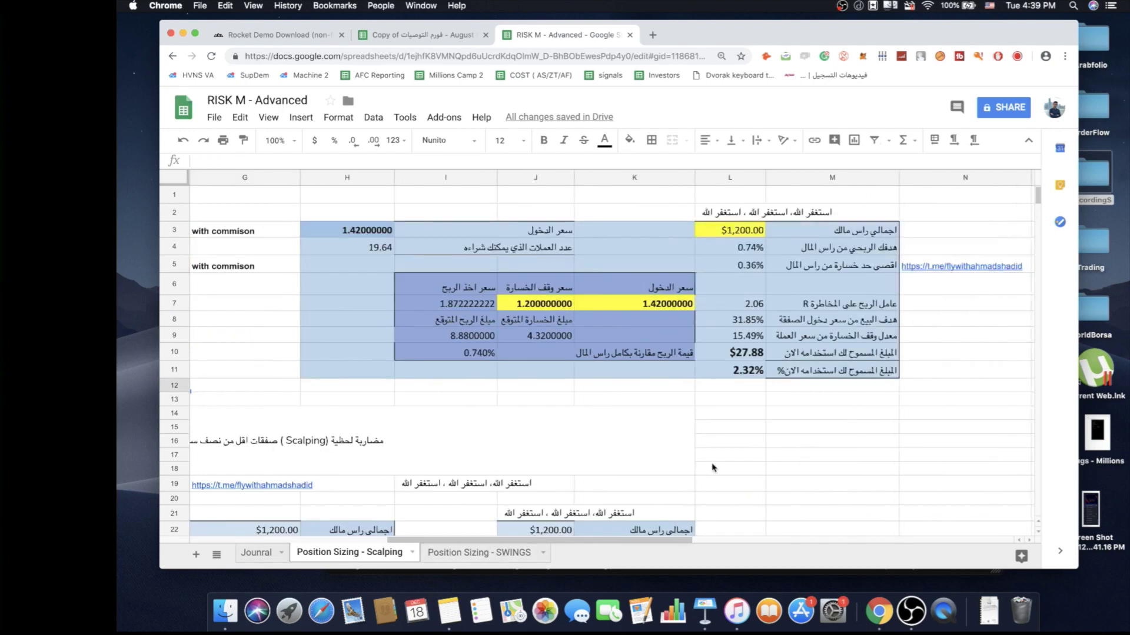
left_click(705, 459)
left_click(638, 307)
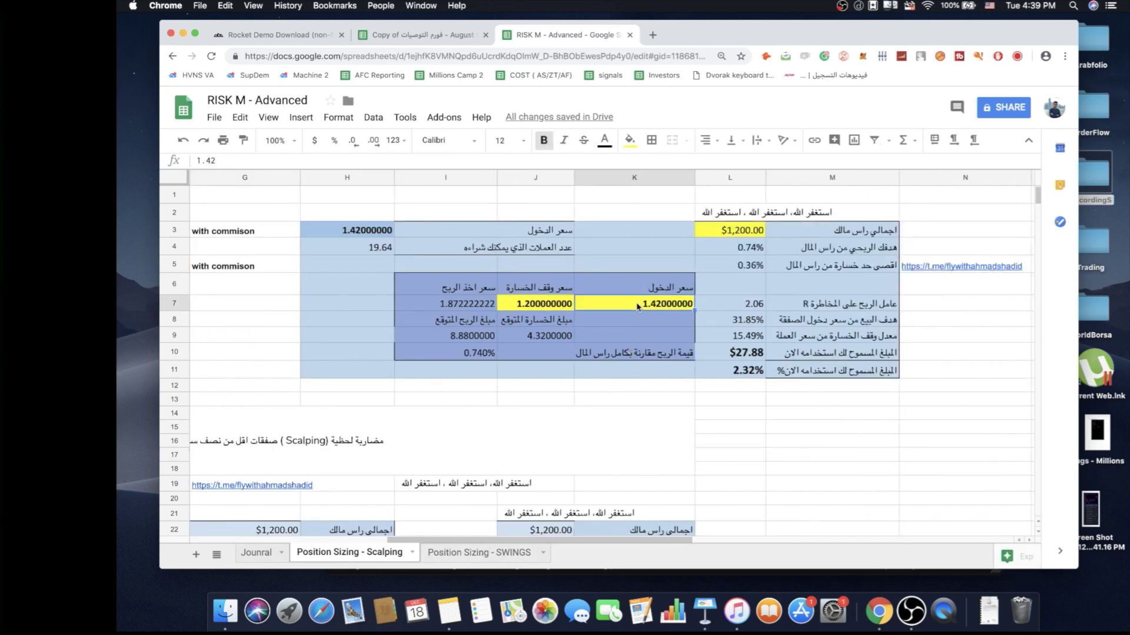
type("2.4")
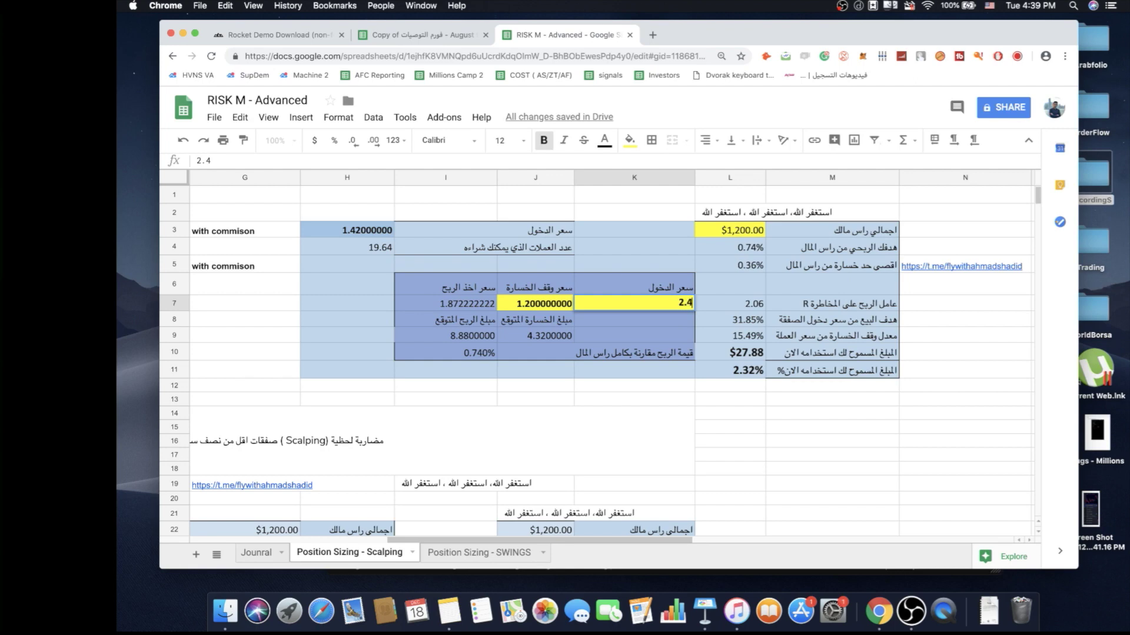
type("3")
left_click(551, 305)
type("2.33")
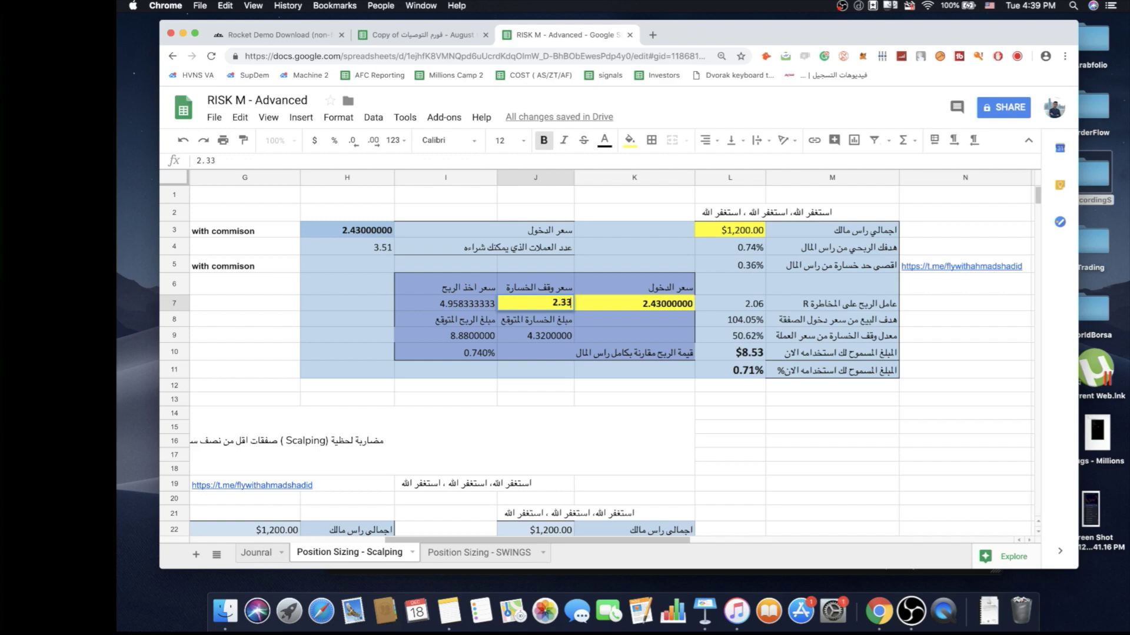
key("Return")
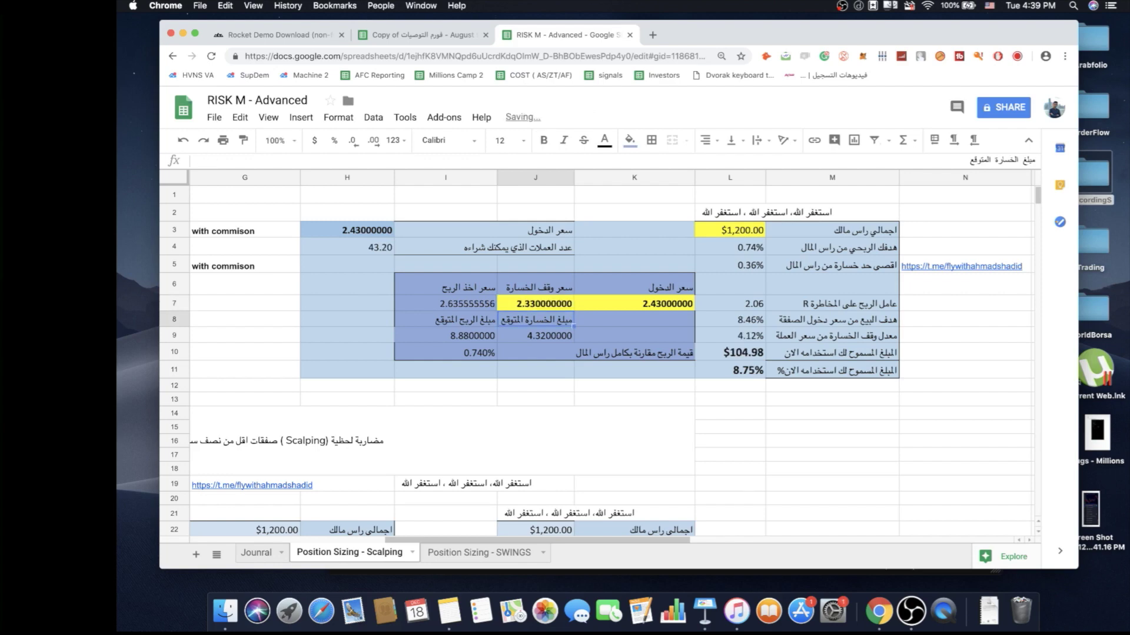
Examine the calculator's allowed amount in L10 and its capital percentage in L11 for the entered prices
left_click(751, 371)
left_click(753, 352)
left_click(791, 390)
left_click(756, 429)
left_click(750, 417)
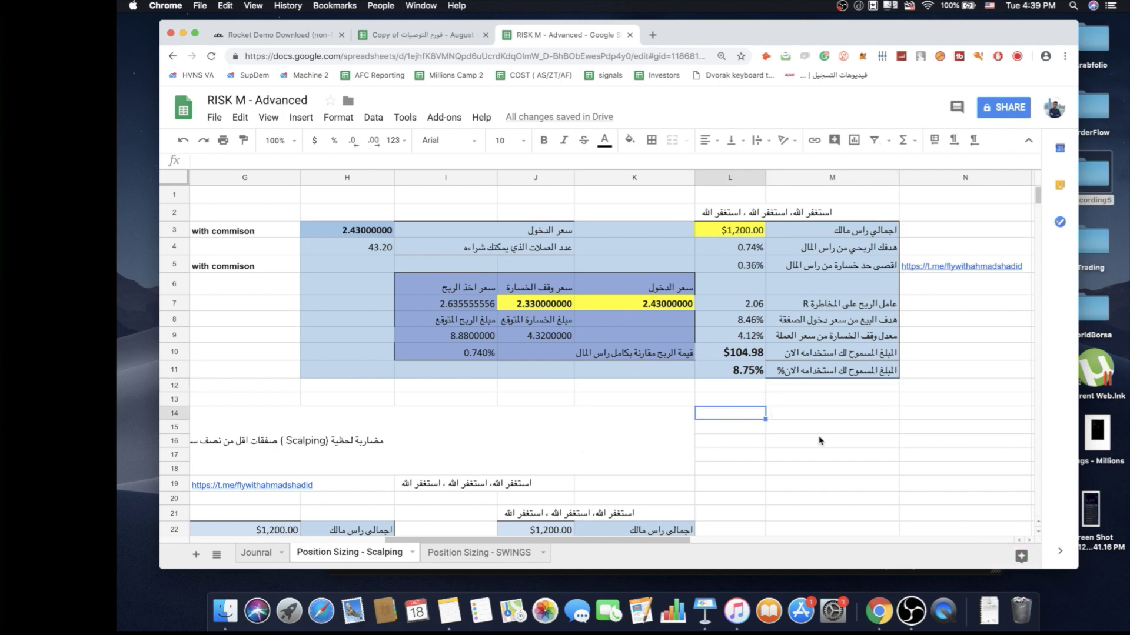
left_click(806, 427)
scroll(756, 423, "down", 1)
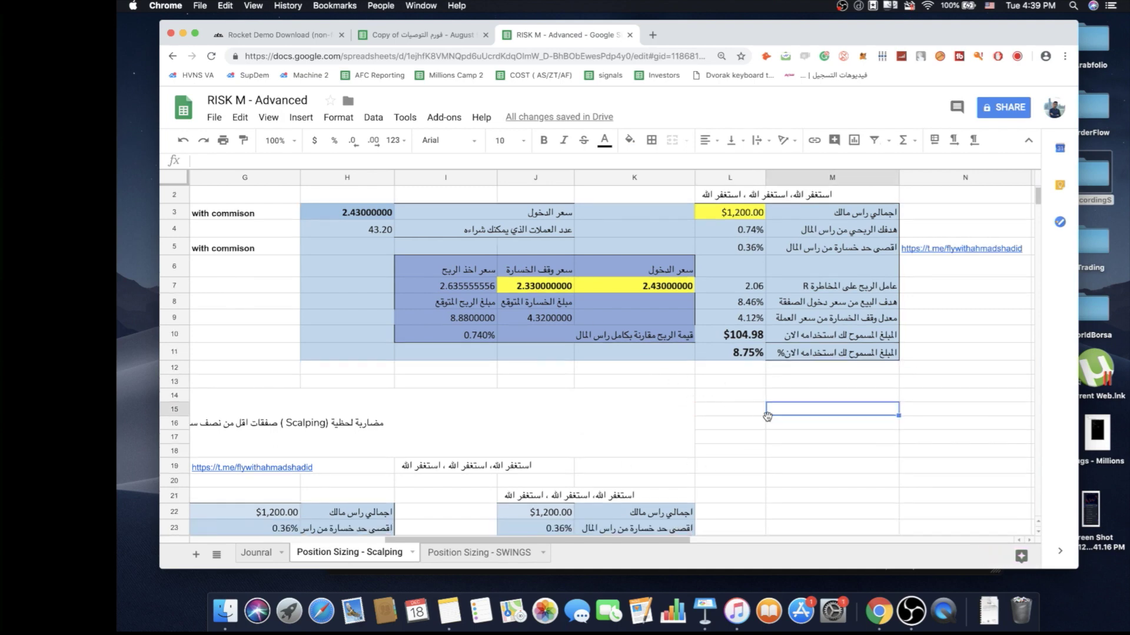
left_click(701, 424)
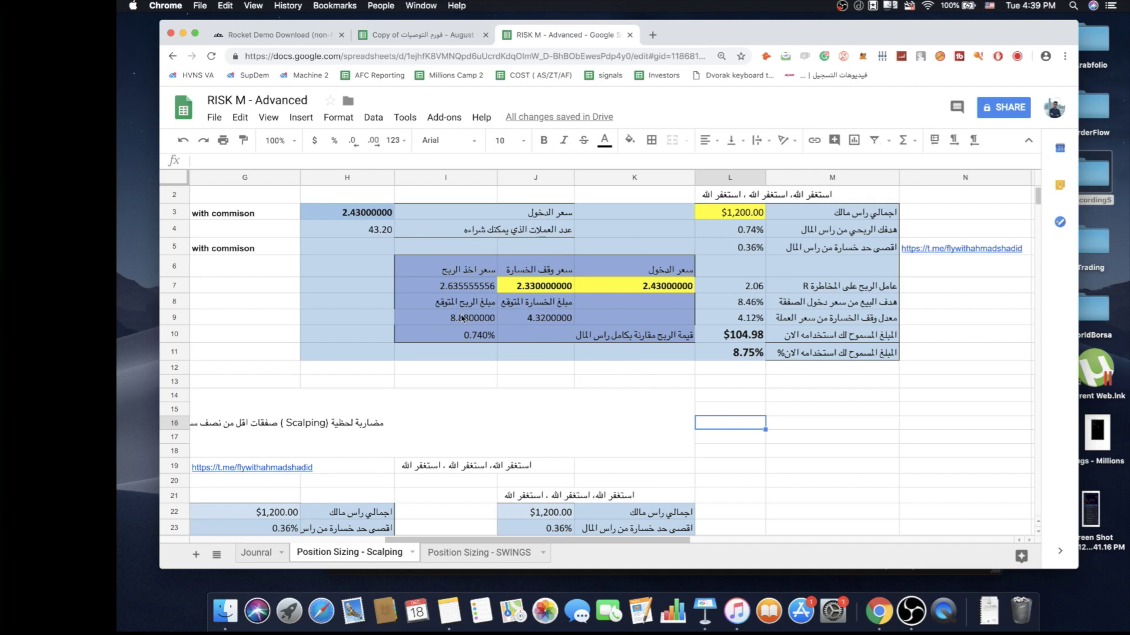
left_click(408, 321)
Review the scalping sheet's stop-loss tables in columns G to K from row 22 downward
scroll(408, 321, "down", 3)
left_click(805, 372)
scroll(778, 373, "down", 4)
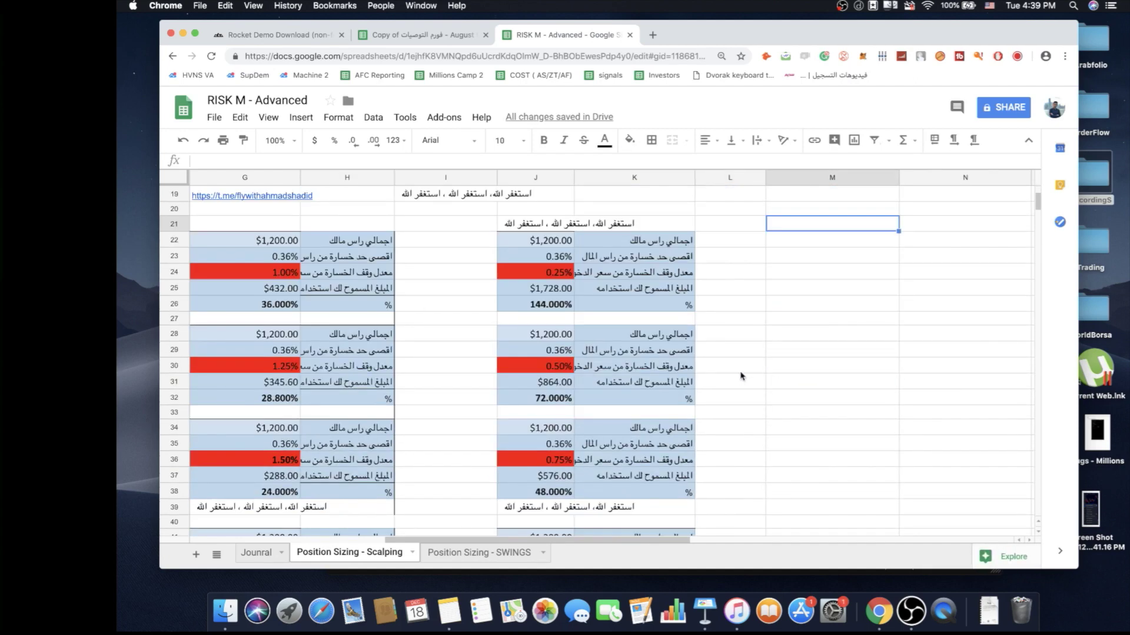
scroll(654, 258, "up", 5)
scroll(696, 291, "down", 5)
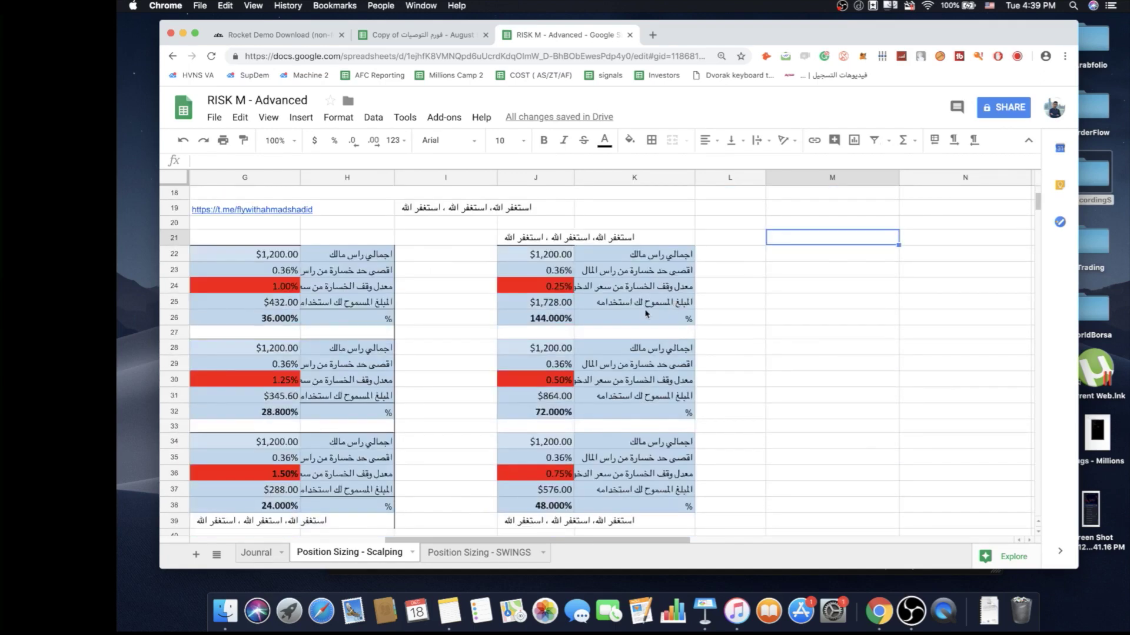
left_click(804, 320)
scroll(618, 295, "down", 3)
left_click(461, 305)
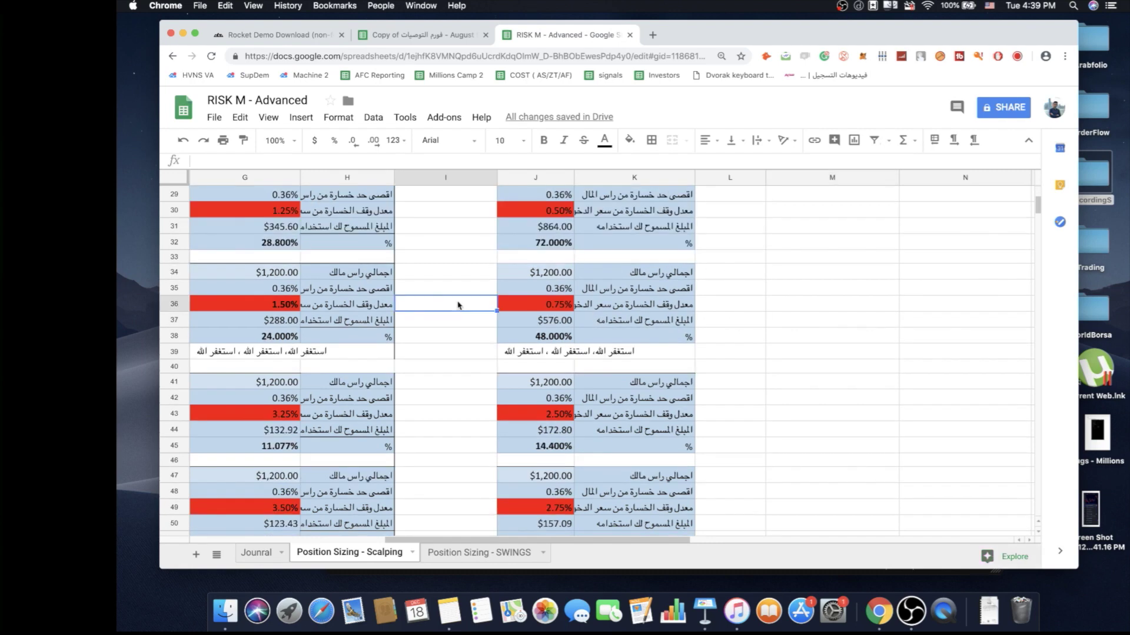
scroll(686, 316, "down", 3)
left_click(729, 361)
scroll(729, 362, "up", 4)
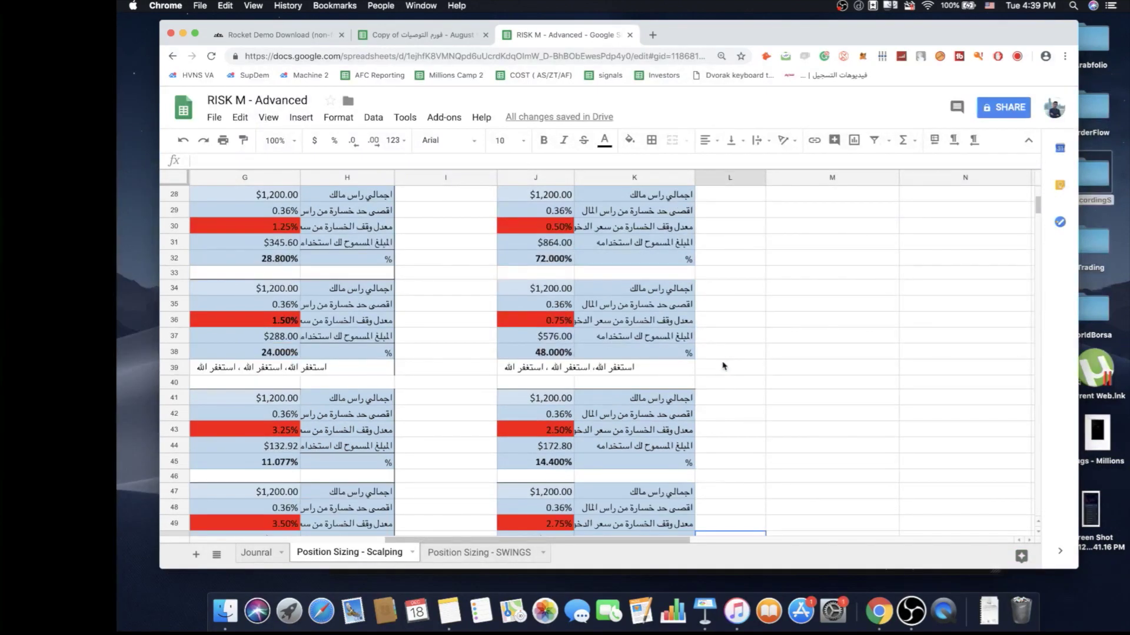
Examine the capital share in J45 and the maximum loss rate in J42 of the 2.50% stop-loss table
left_click(468, 434)
left_click(544, 467)
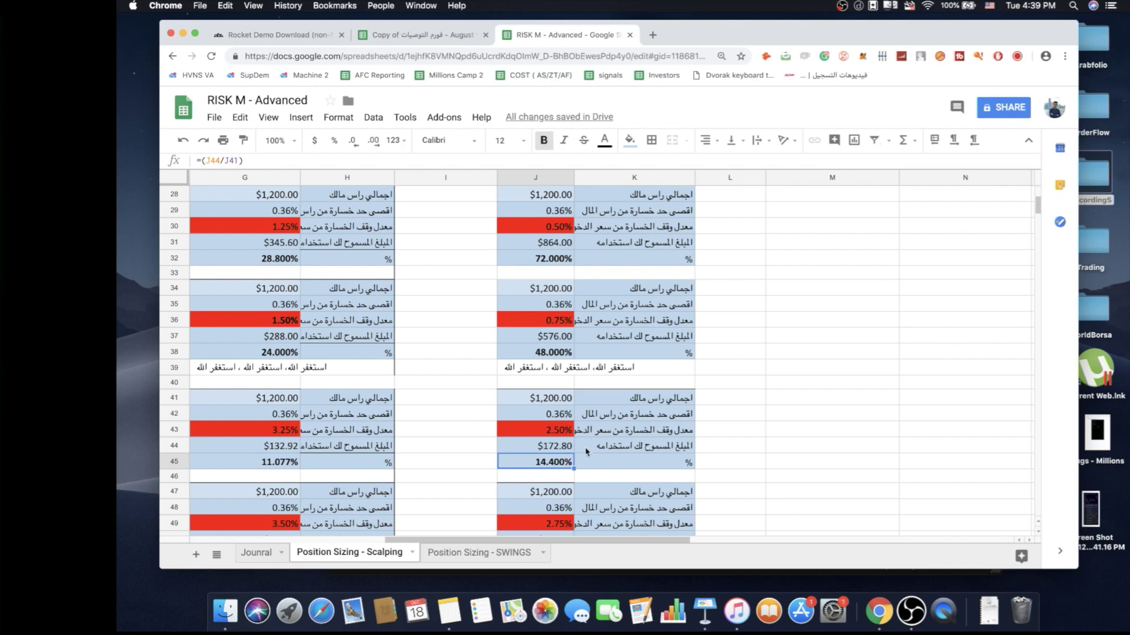
left_click(561, 415)
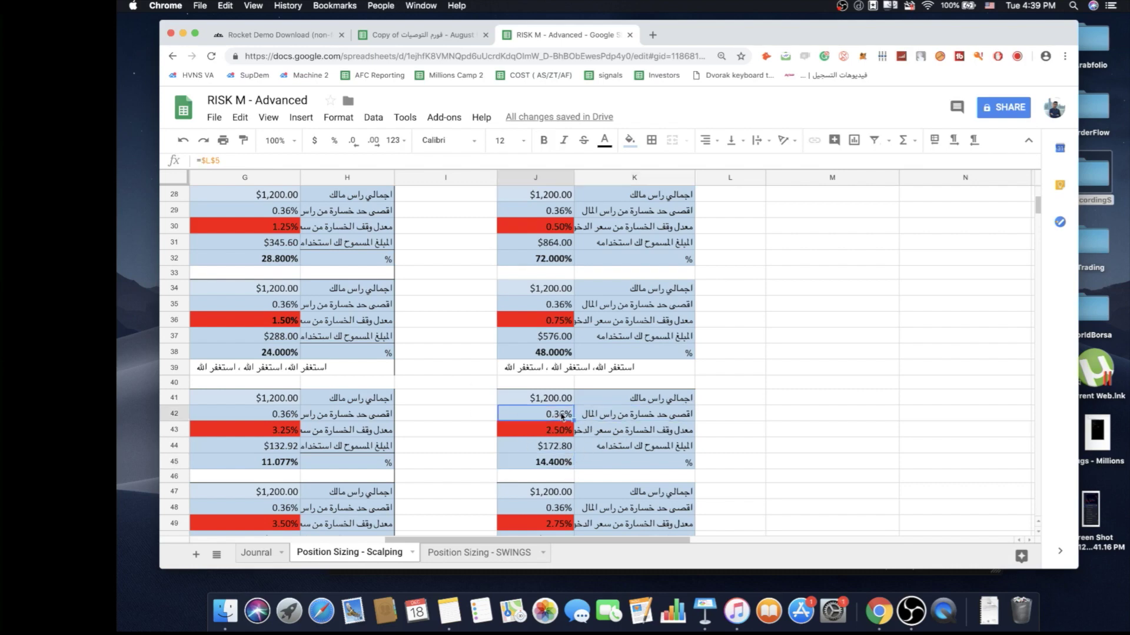
left_click(728, 430)
left_click(549, 417)
Switch to the Position Sizing - SWINGS sheet, reduce the page zoom to 90%, and show its strike settings from column A
left_click(478, 556)
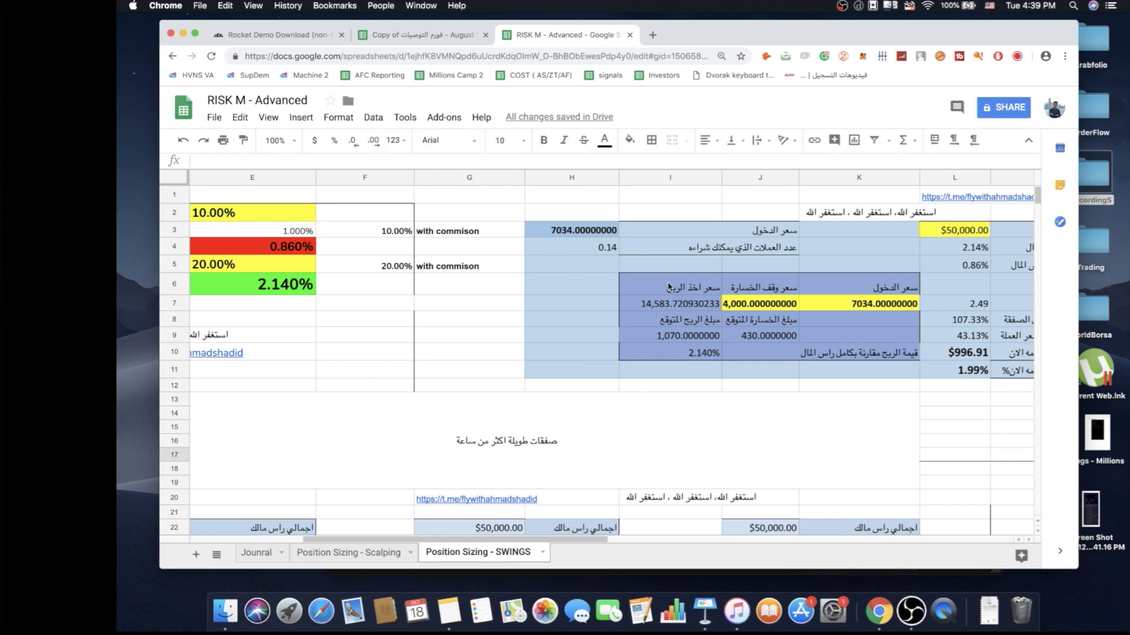
key("super+minus")
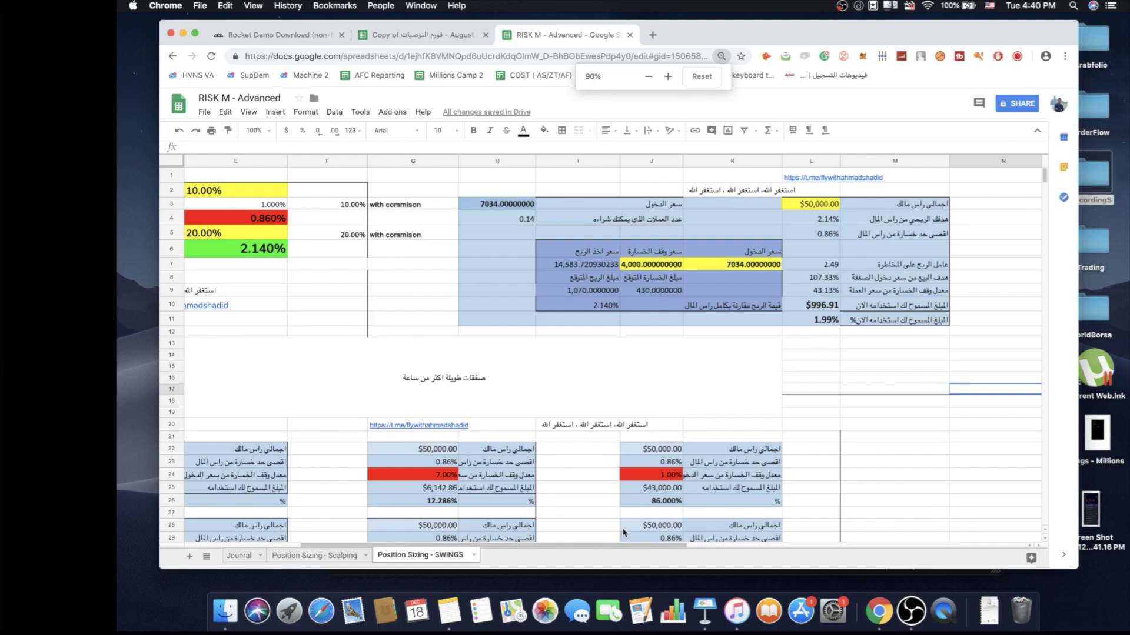
left_click(605, 463)
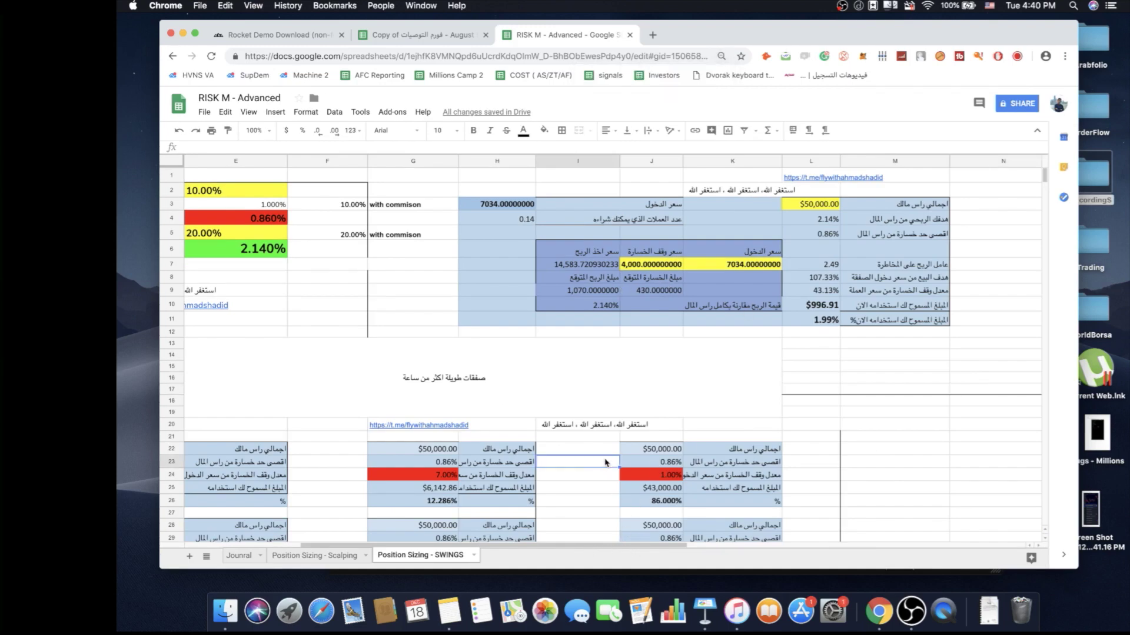
scroll(466, 523, "left", 5)
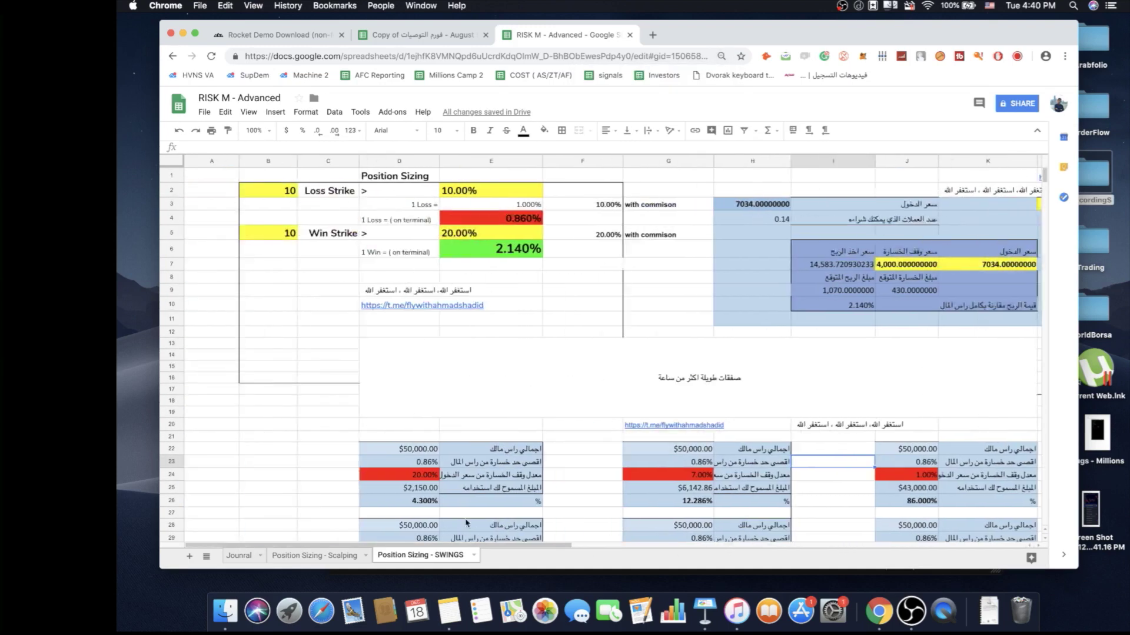
left_click(307, 400)
Examine the SWINGS sheet's Loss Strike count in B2 and its loss percentage in E2
left_click(380, 202)
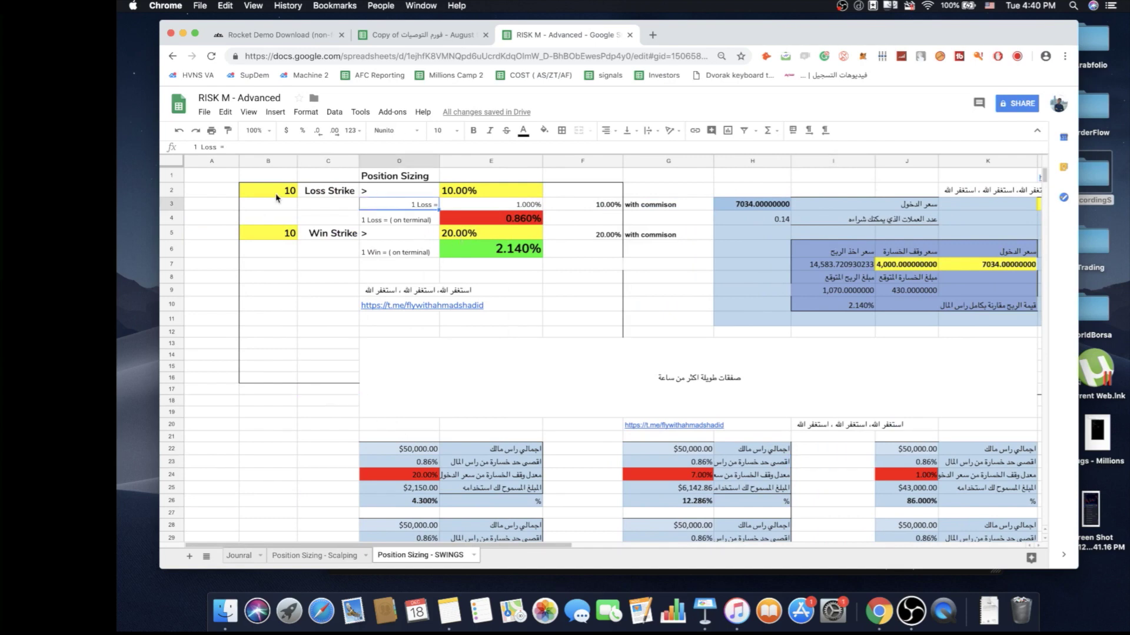
left_click(278, 203)
left_click(280, 191)
left_click(283, 216)
left_click(329, 208)
left_click(458, 192)
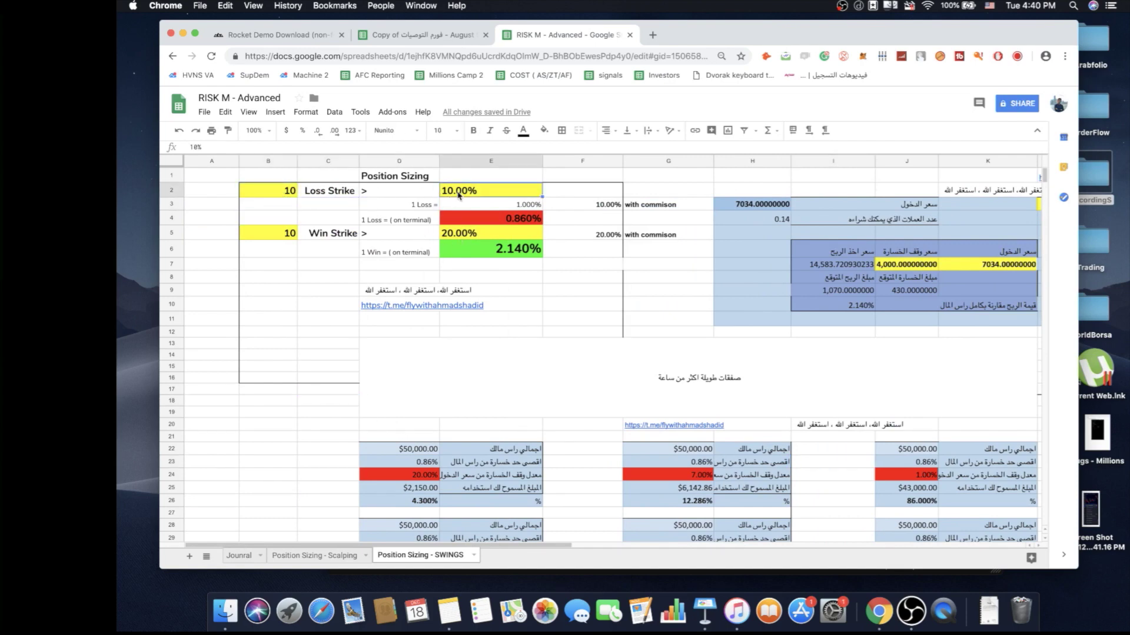
Examine the SWINGS sheet's Win Strike count in B5 and its win percentage in E5
left_click(278, 216)
left_click(274, 238)
left_click(384, 233)
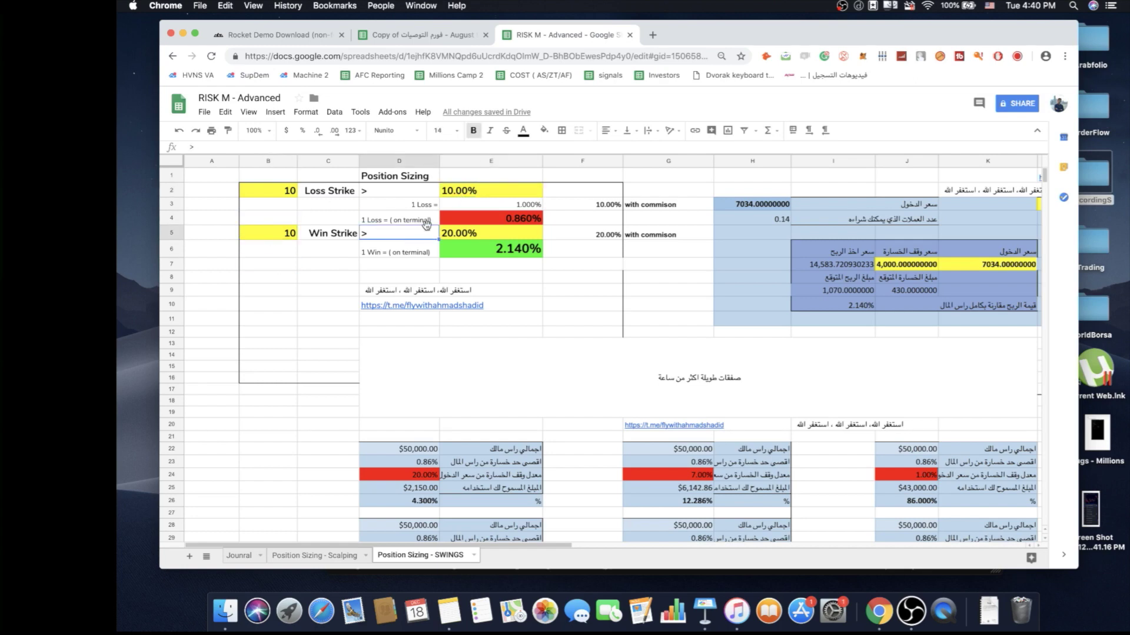
left_click(465, 234)
left_click(538, 282)
left_click(471, 234)
left_click(493, 268)
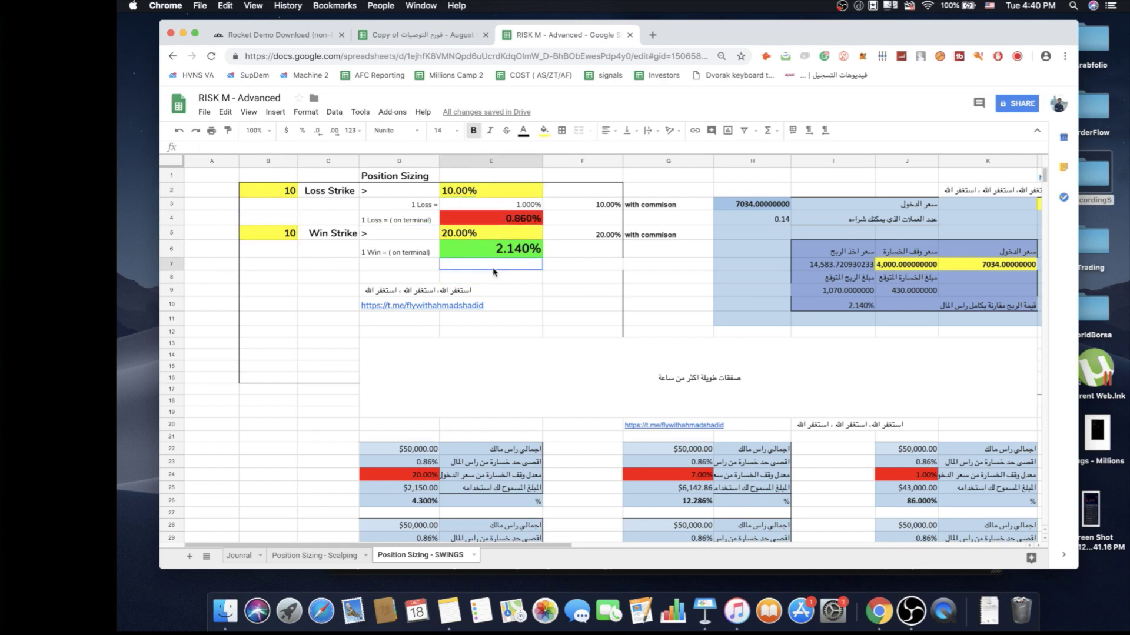
Examine the formula for one loss in E4 and review the per-trade win rate in E6 on the SWINGS sheet
key("Up")
key("Up")
key("Up")
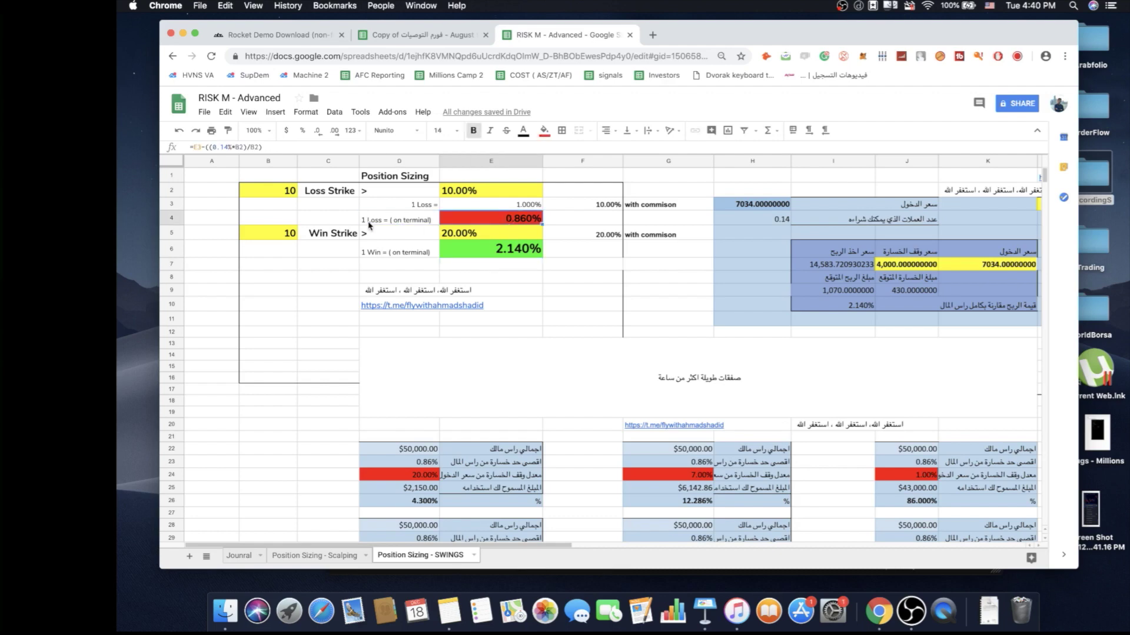
left_click(574, 277)
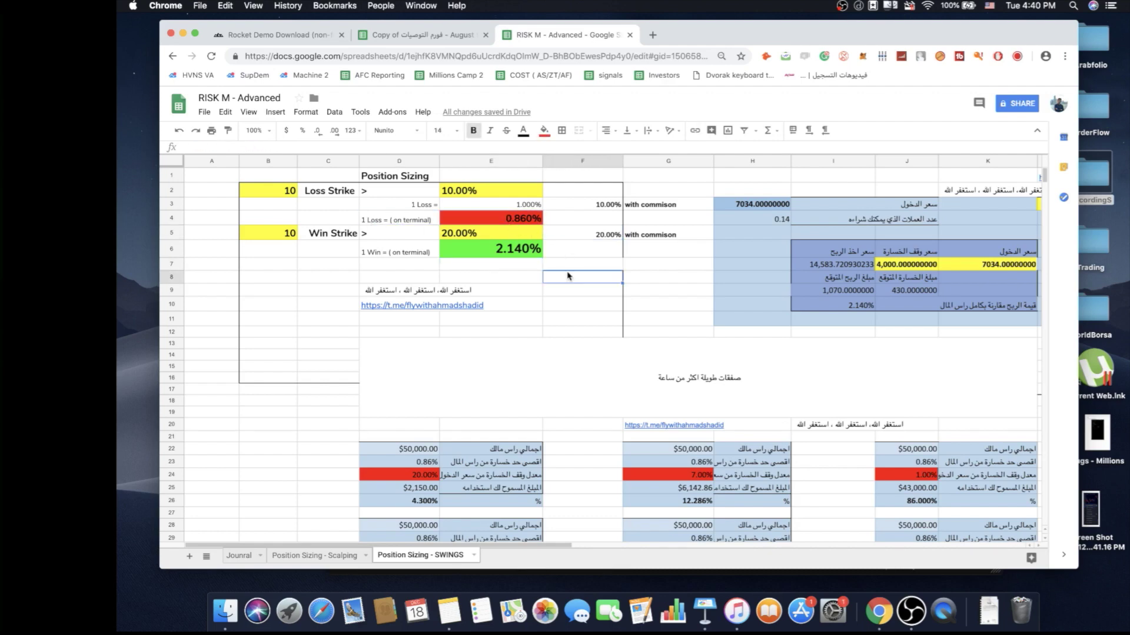
left_click(357, 264)
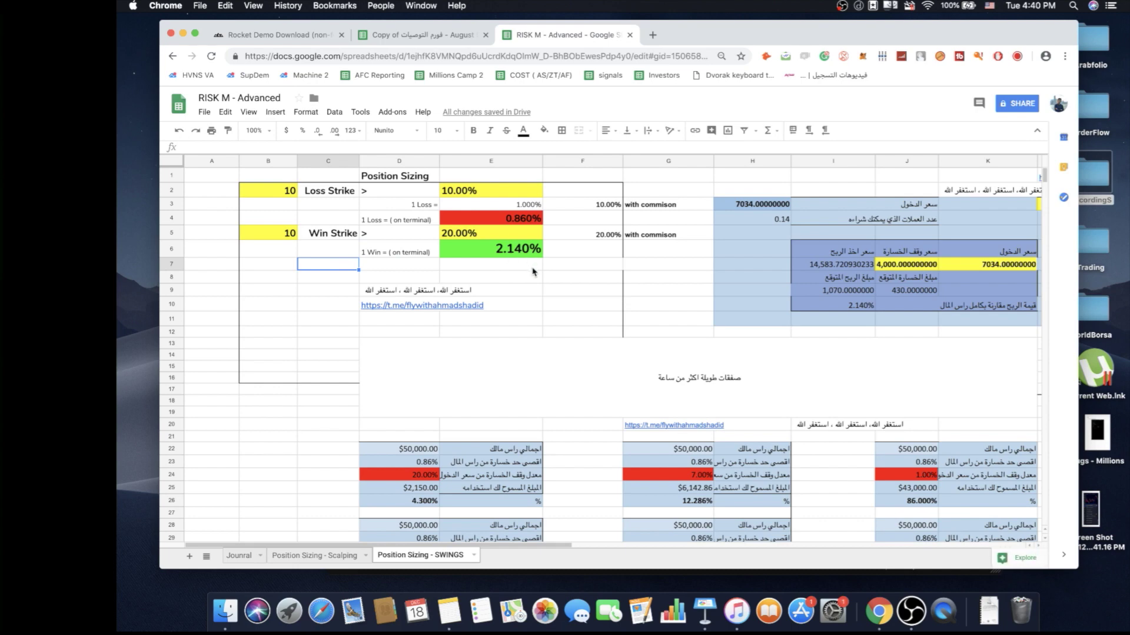
left_click(549, 263)
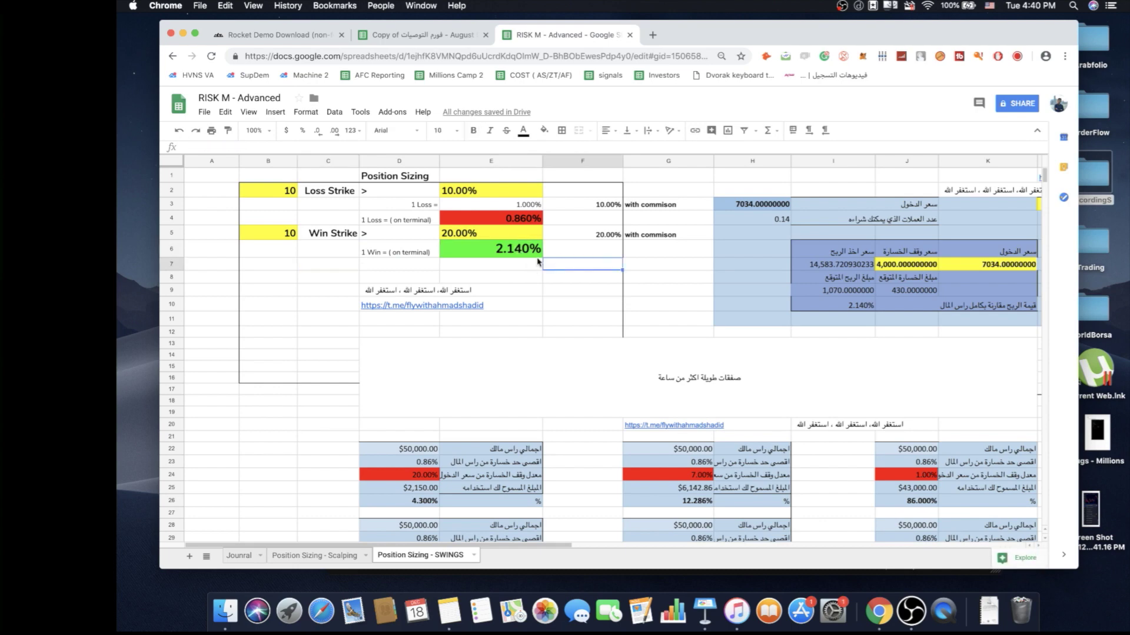
left_click(305, 311)
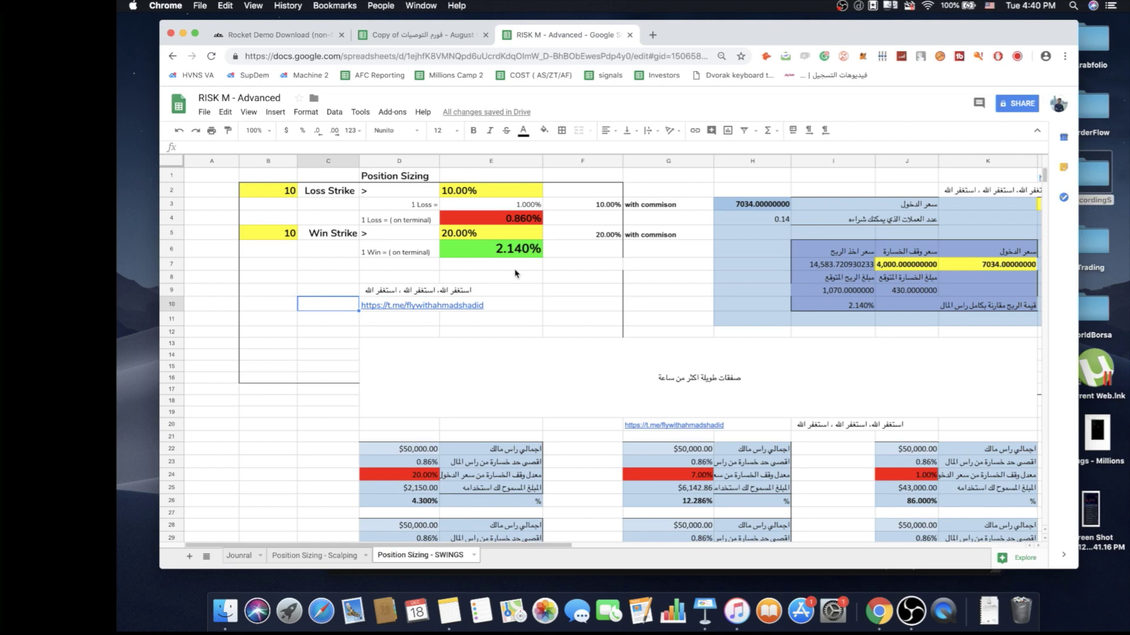
Review the SWINGS sheet's loss and win strike settings as one block in B2:F7
left_click(526, 278)
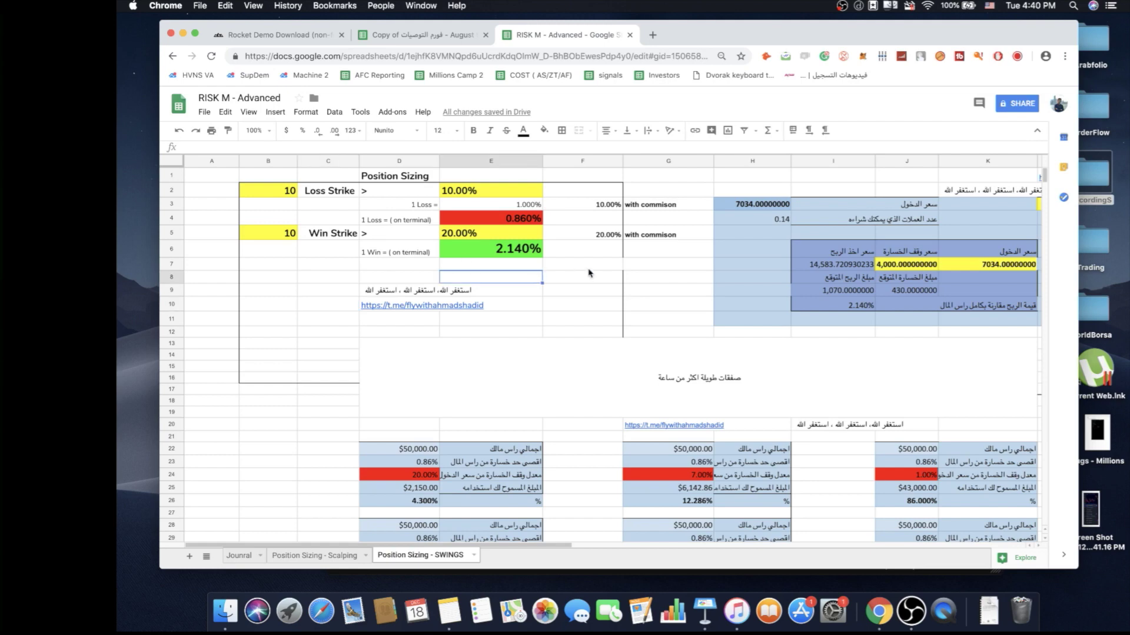
left_click(254, 291)
left_click_drag(568, 268, 254, 189)
left_click(277, 332)
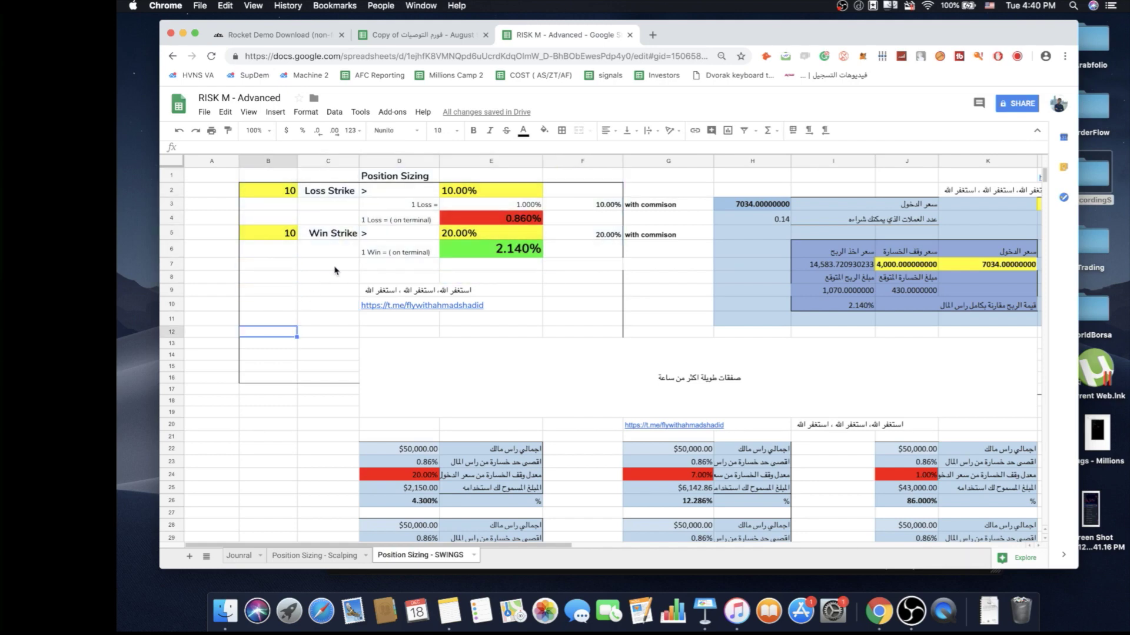
left_click_drag(289, 268, 501, 192)
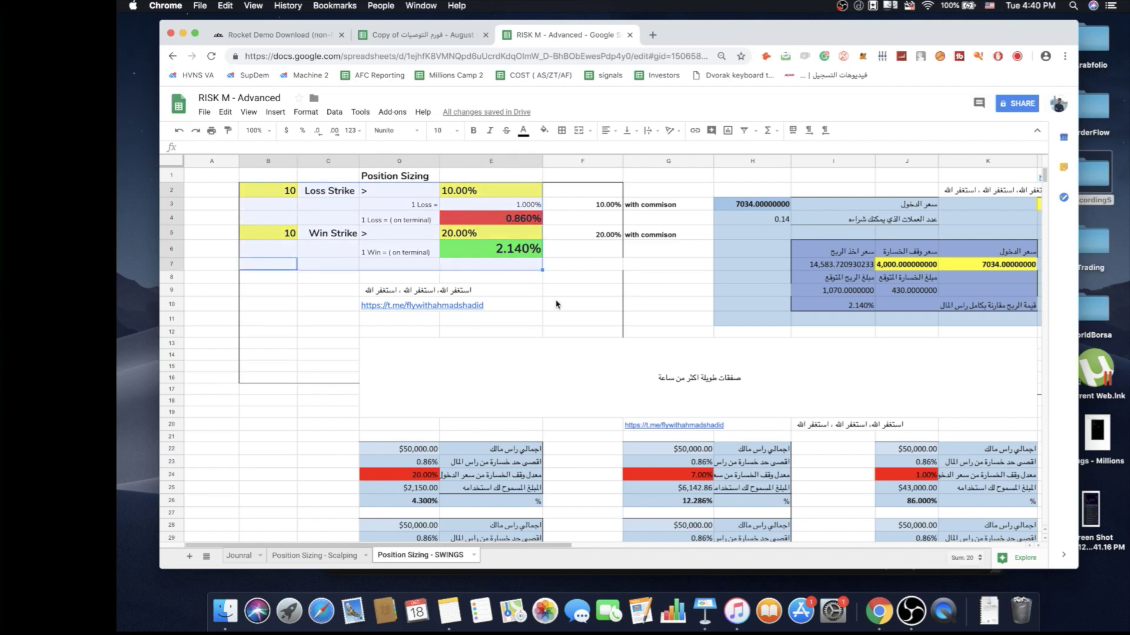
left_click(556, 305)
left_click_drag(512, 266, 231, 175)
left_click(290, 293)
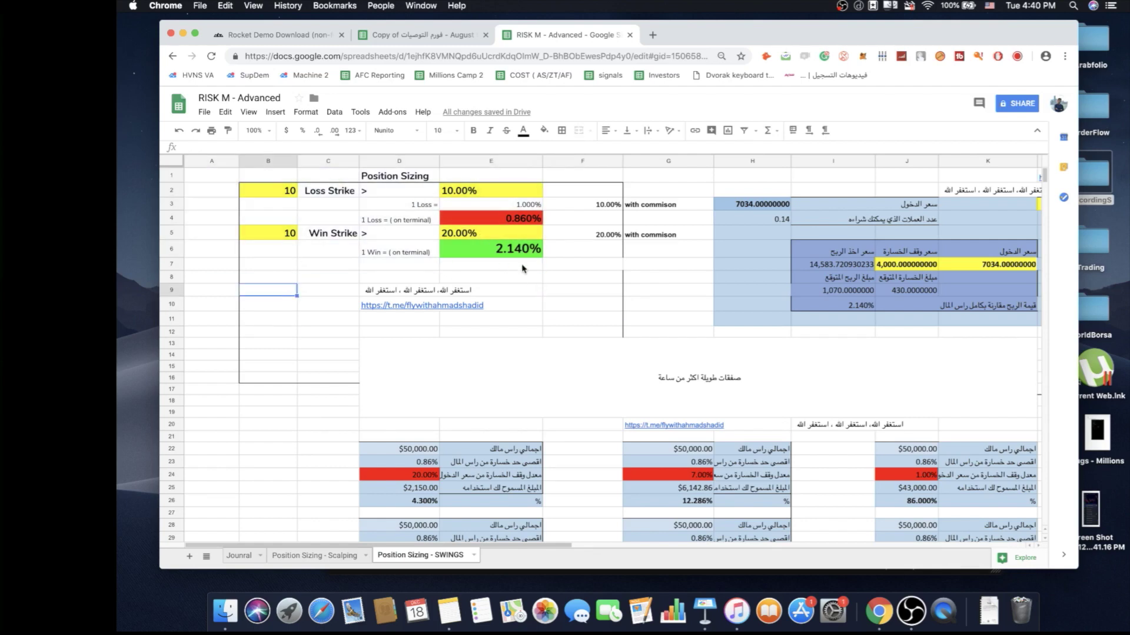
left_click(518, 267)
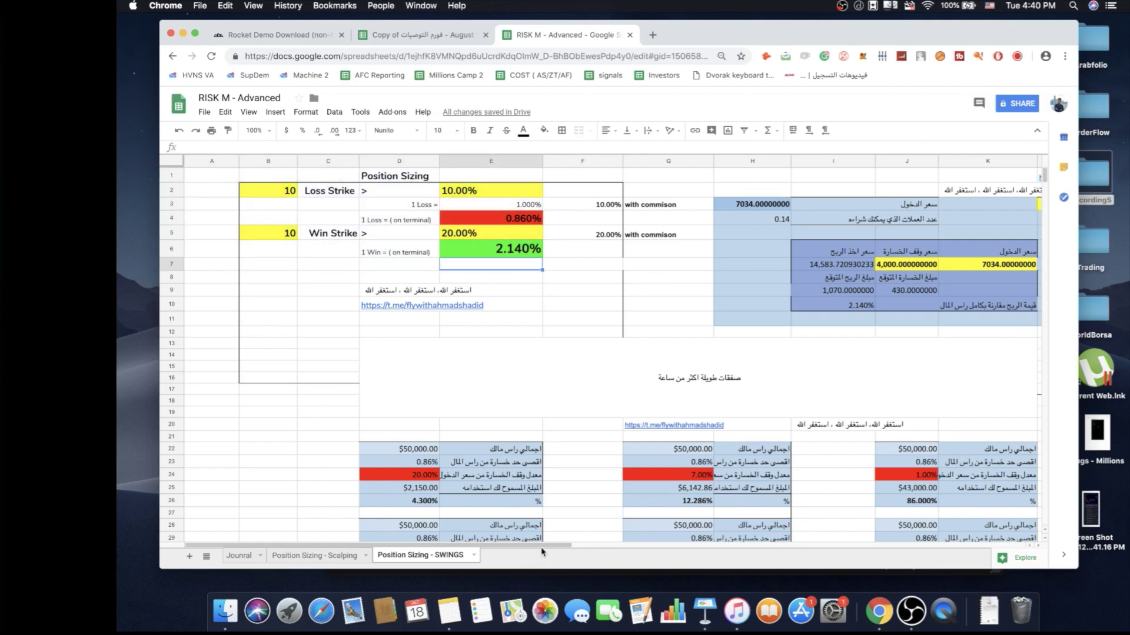
Set the entry price in K7 of the SWINGS calculator to 3450
left_click_drag(562, 549, 646, 549)
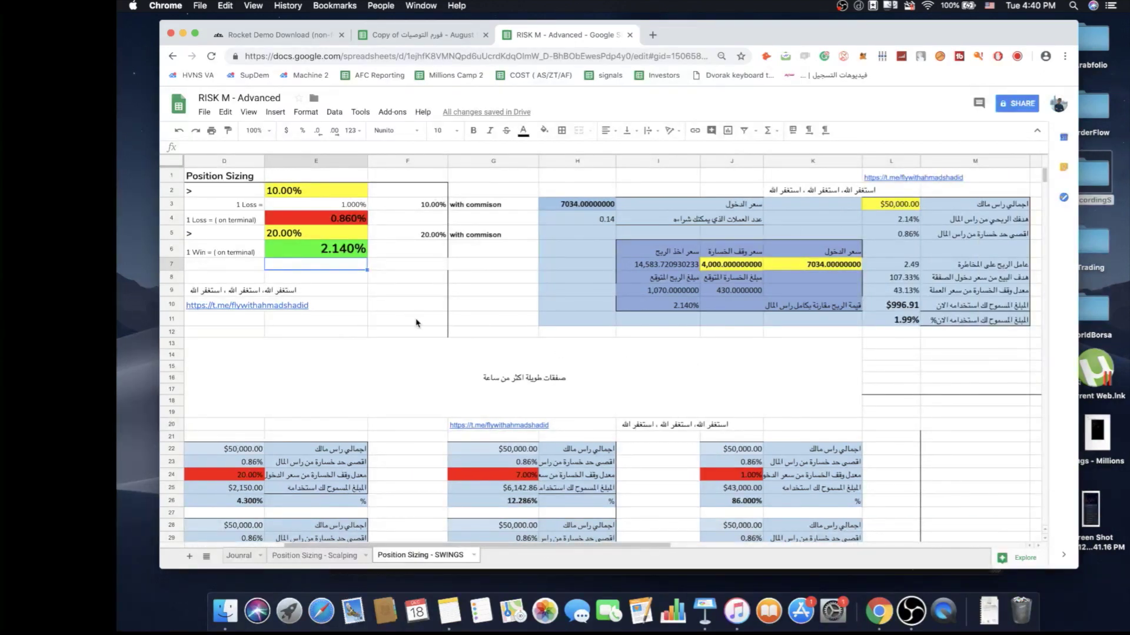
left_click(700, 363)
left_click(912, 379)
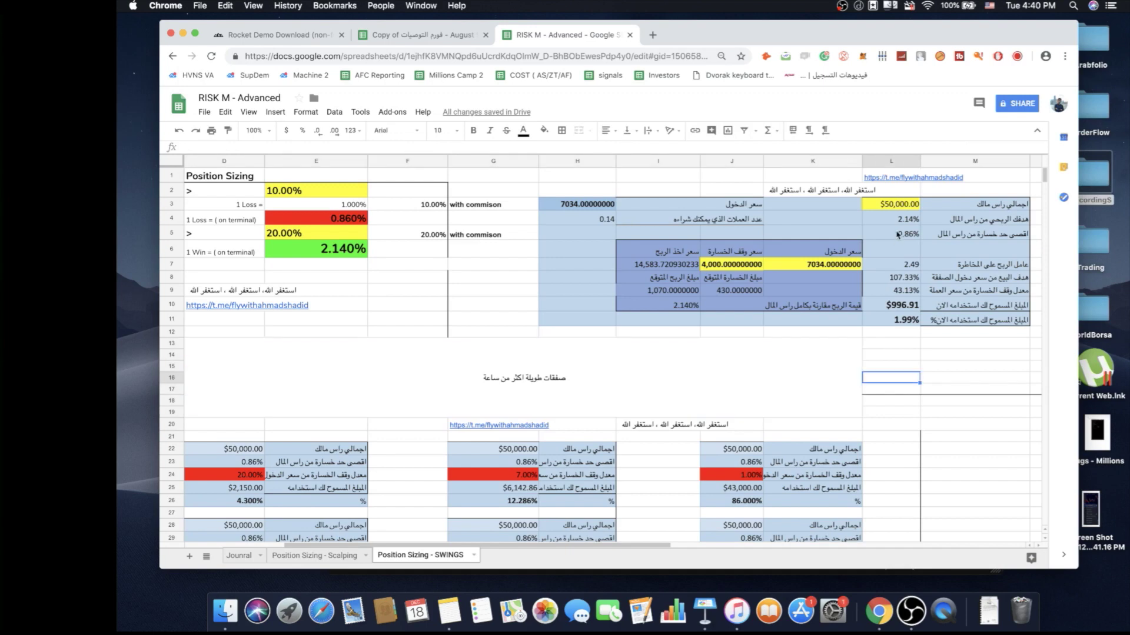
left_click(883, 352)
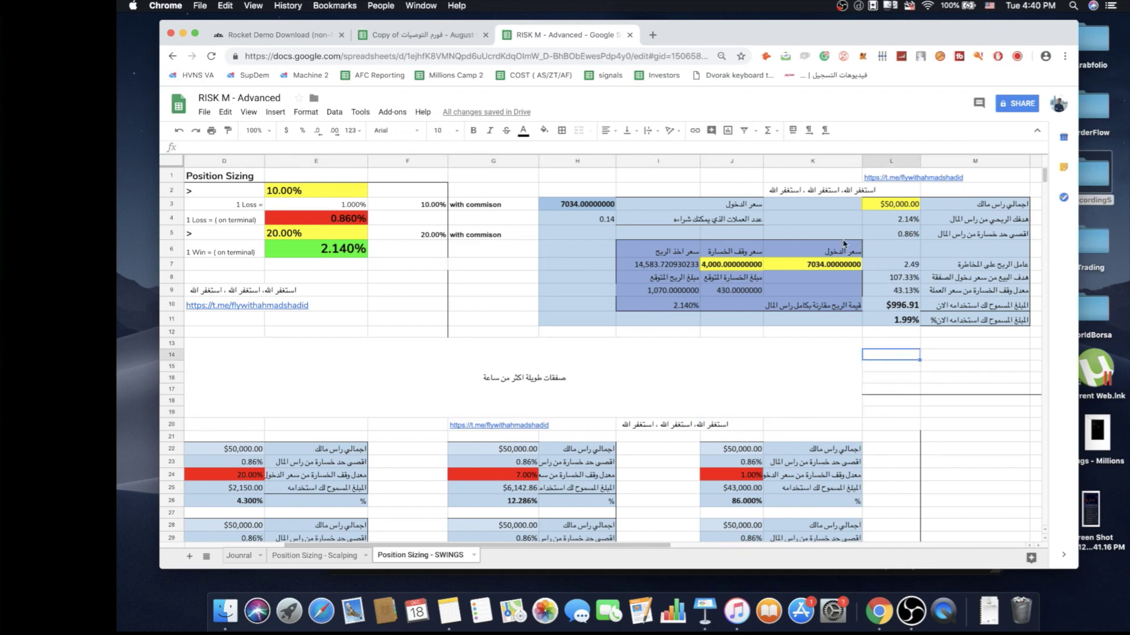
left_click(802, 271)
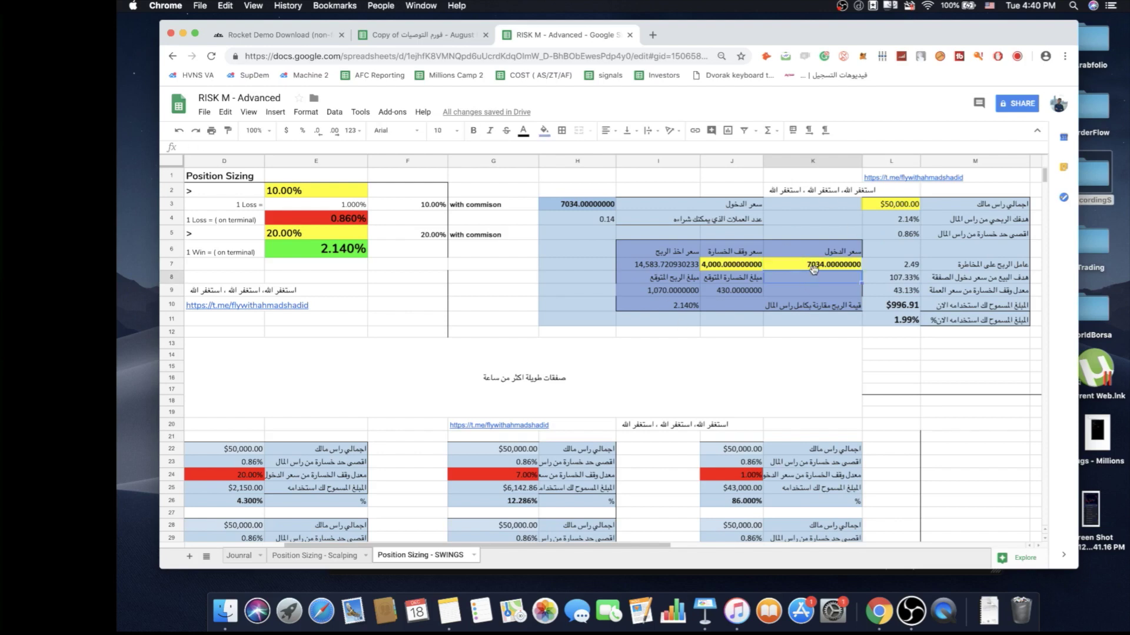
type("3450")
Set the stop-loss price in J7 of the SWINGS calculator to 2900
left_click(738, 272)
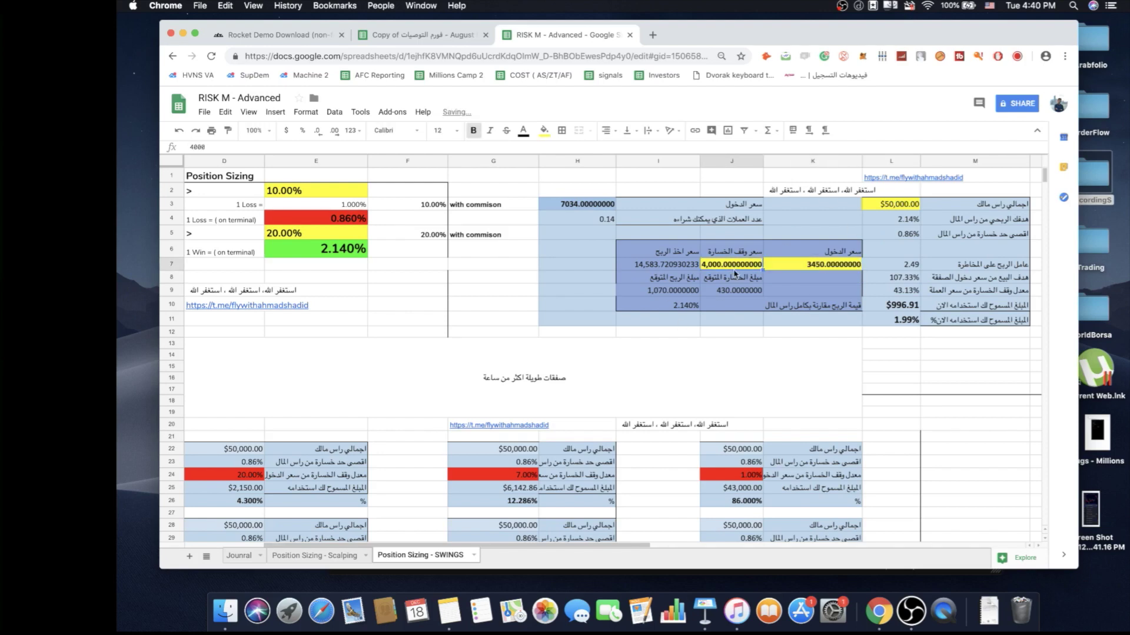
type("2900")
key("Return")
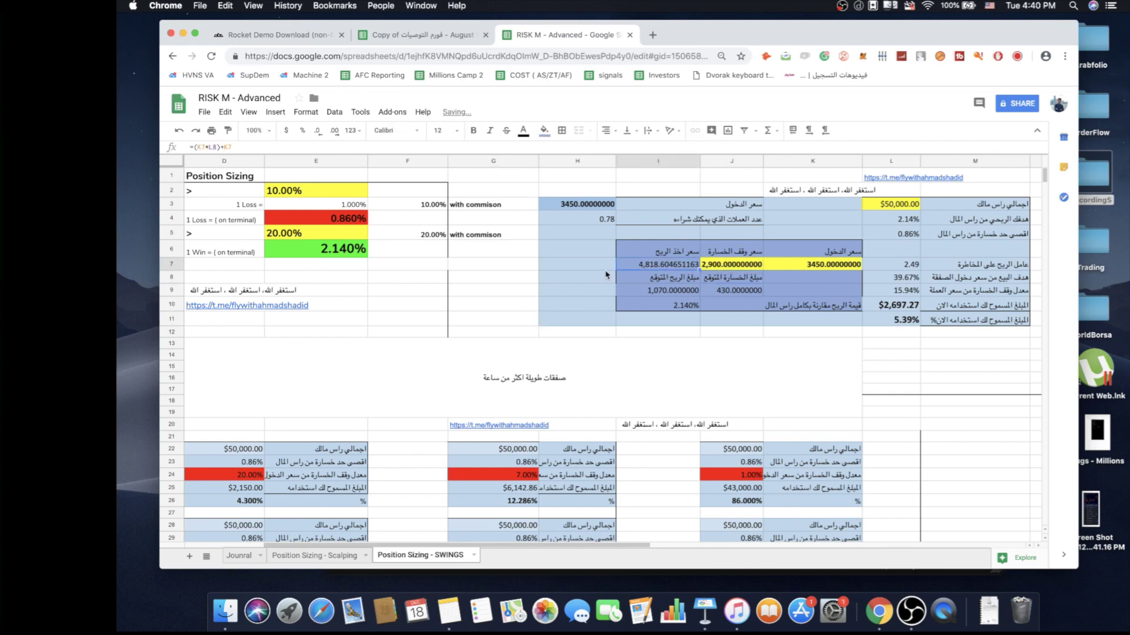
Examine the calculator's take-profit price in I7, capital in L3, and allowed amount and percentage in L10 and L11
left_click(674, 268)
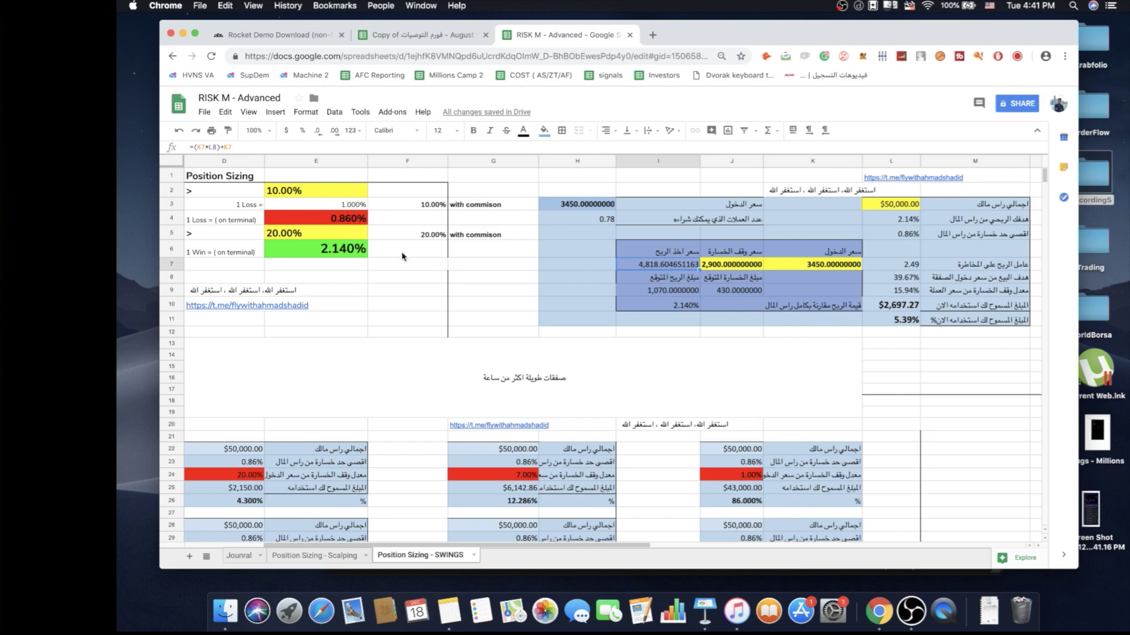
left_click(892, 306)
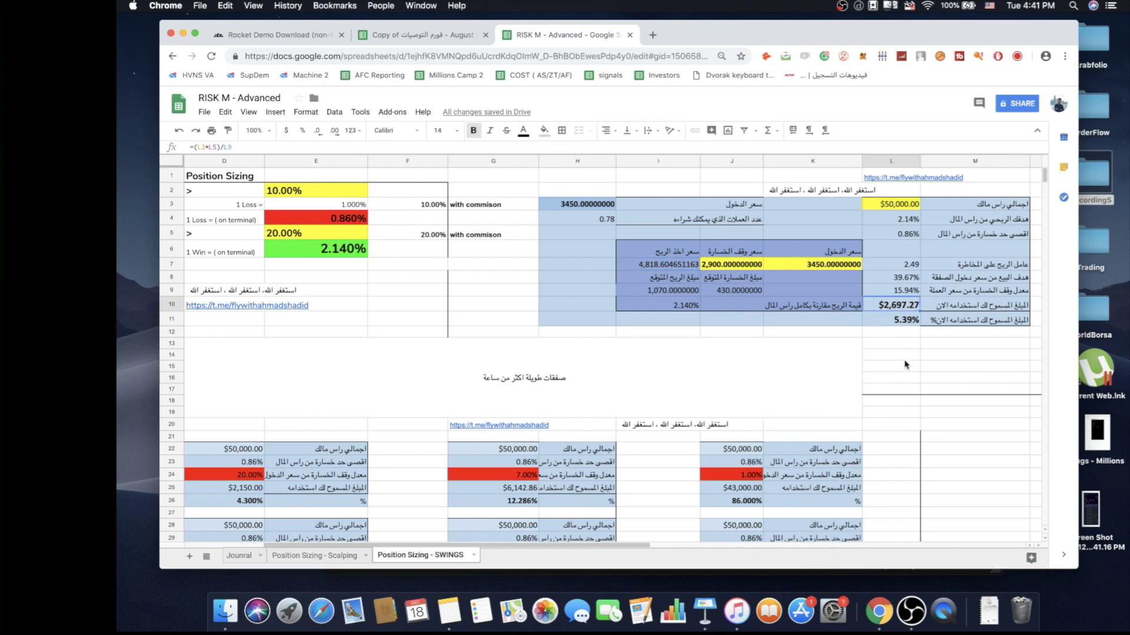
left_click(912, 204)
left_click(915, 356)
left_click(903, 320)
left_click(905, 378)
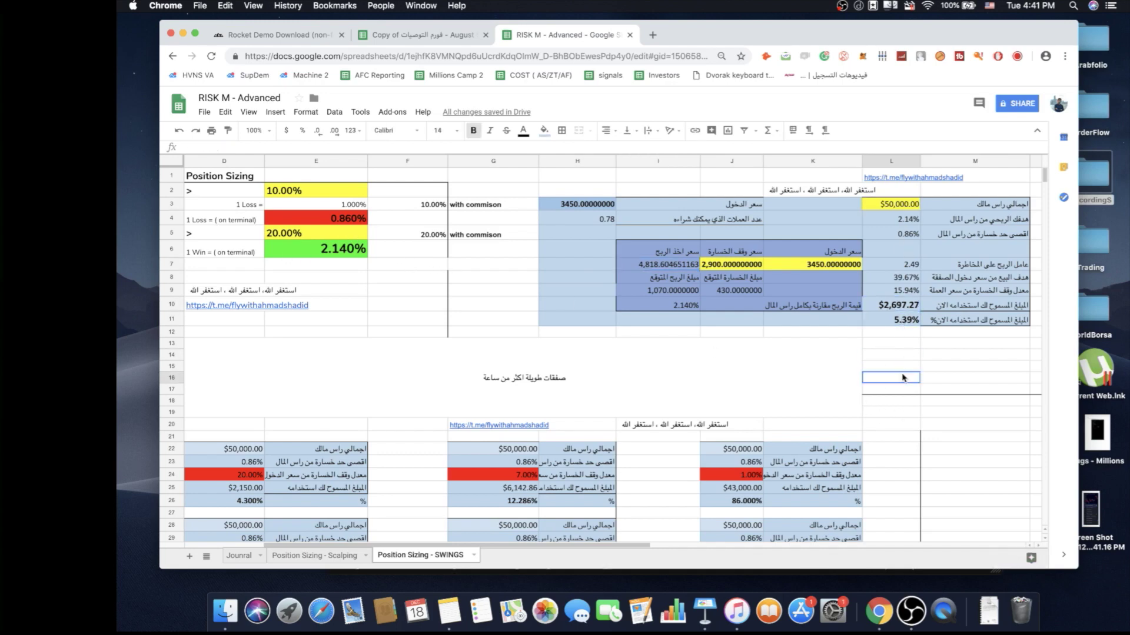
left_click(903, 309)
left_click(894, 365)
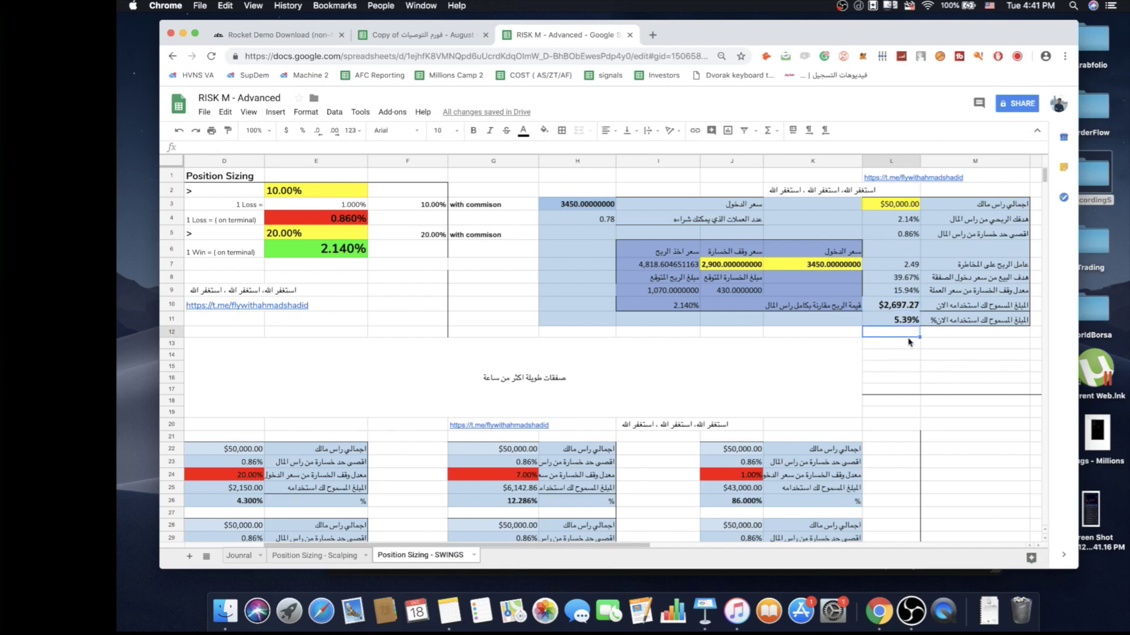
Look over the swing stop-loss tables below the calculator, across all three columns from column A
scroll(909, 348, "down", 5)
scroll(908, 461, "down", 4)
left_click(909, 371)
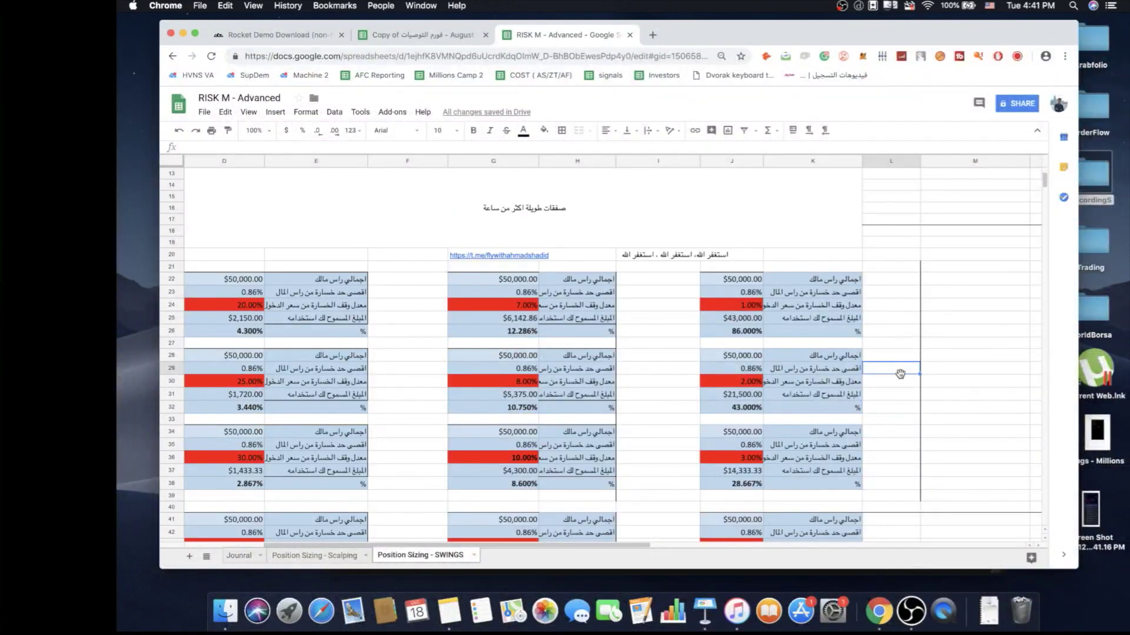
scroll(906, 365, "down", 1)
scroll(920, 343, "down", 3)
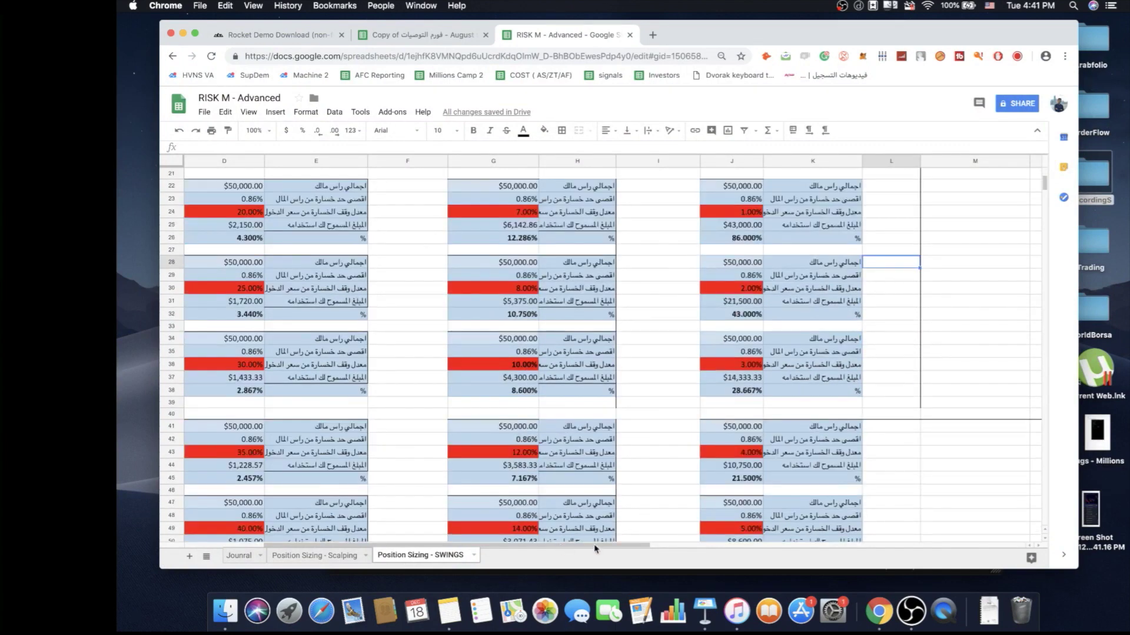
left_click_drag(593, 546, 531, 547)
scroll(580, 465, "down", 2)
left_click(798, 403)
left_click(677, 404)
left_click(608, 406)
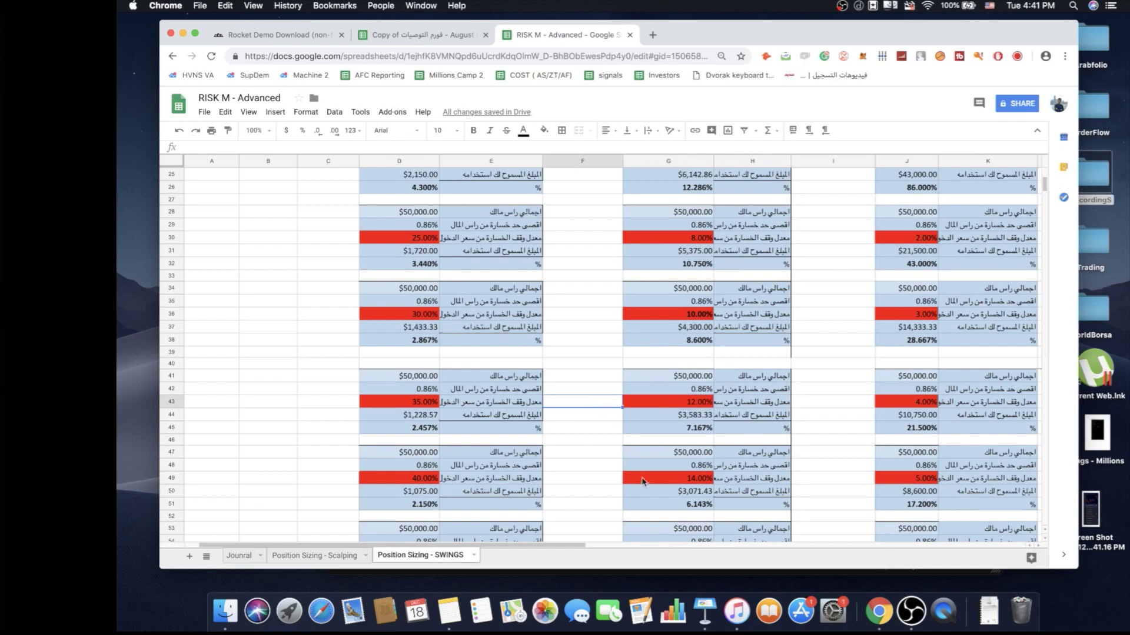
left_click(333, 386)
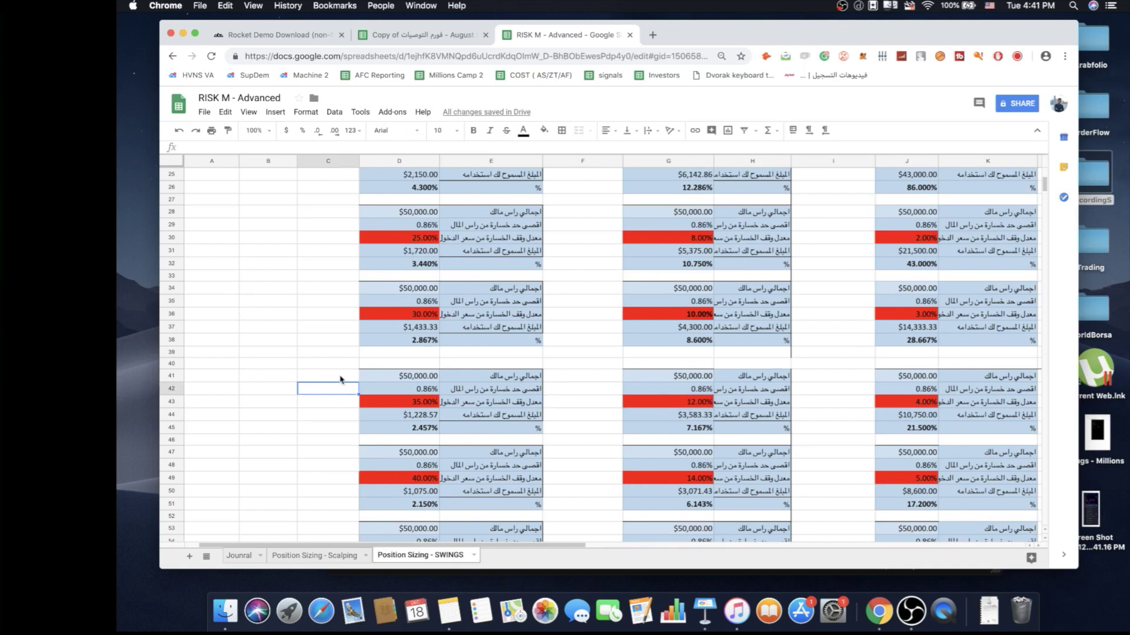
Compare the stop-loss rates of the 20%, 25% and 30% tables in column D
scroll(335, 383, "up", 2)
left_click(313, 326)
left_click(317, 355)
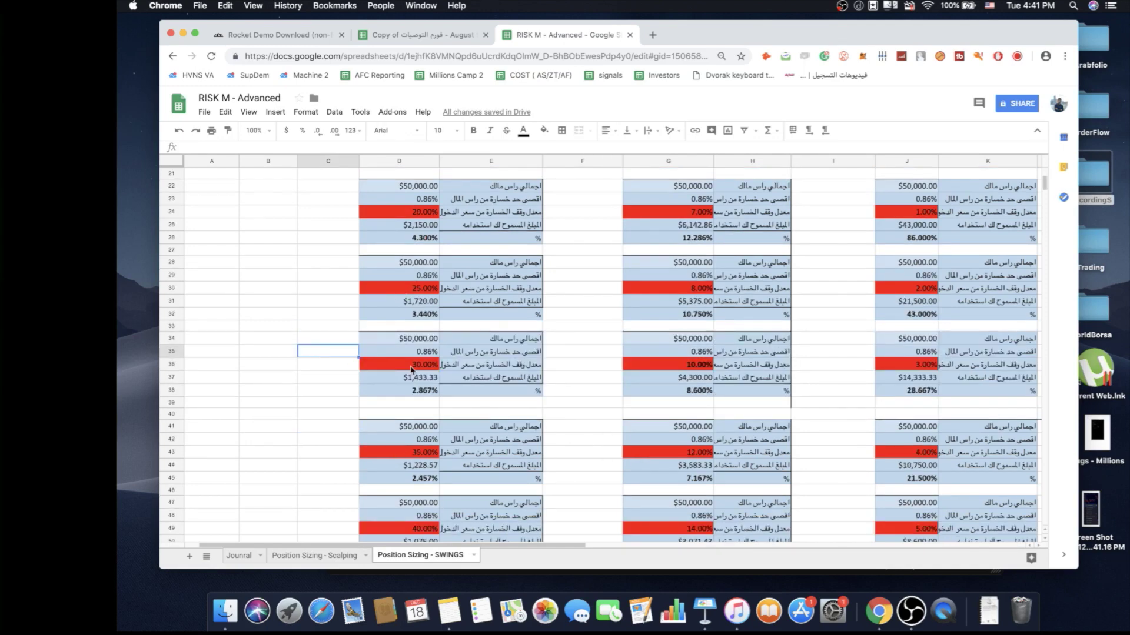
left_click(411, 369)
left_click(285, 376)
left_click(407, 216)
left_click(285, 249)
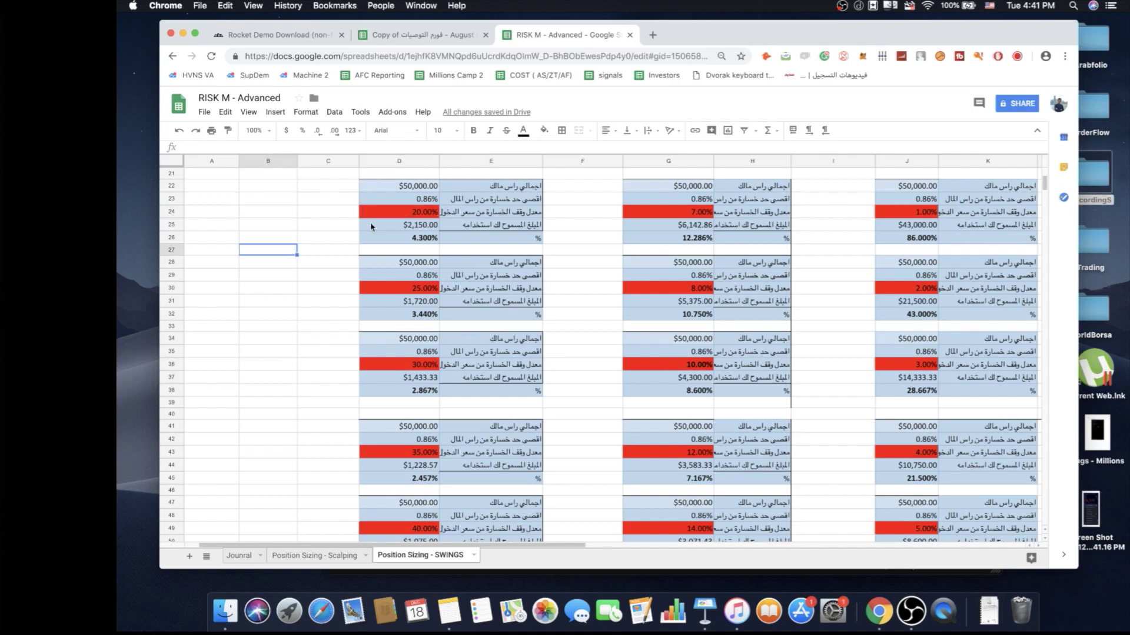
double_click(393, 288)
left_click(285, 288)
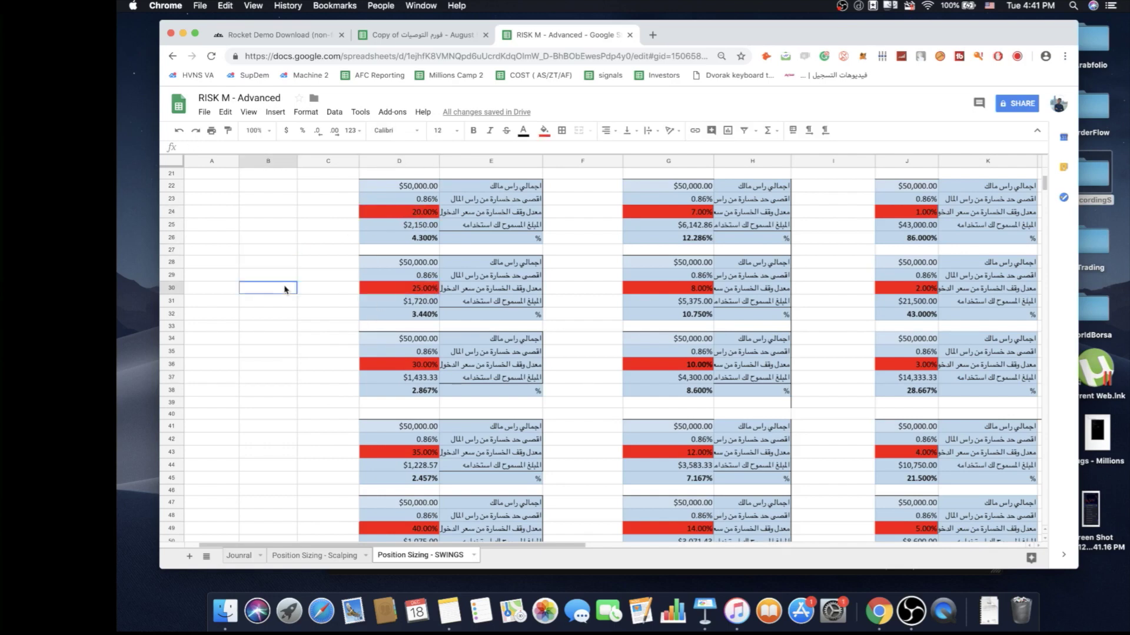
double_click(380, 290)
left_click(287, 314)
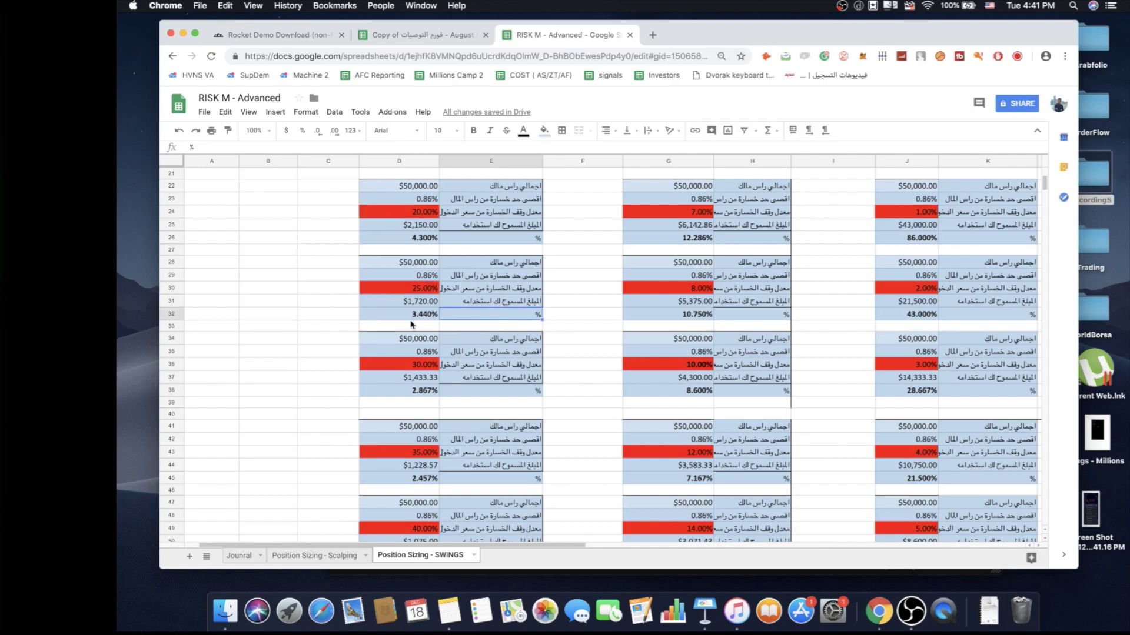
Examine the 25% stop-loss table's capital, maximum loss, allowed amount and percentage formulas in D28:D32
left_click(413, 316)
left_click(413, 262)
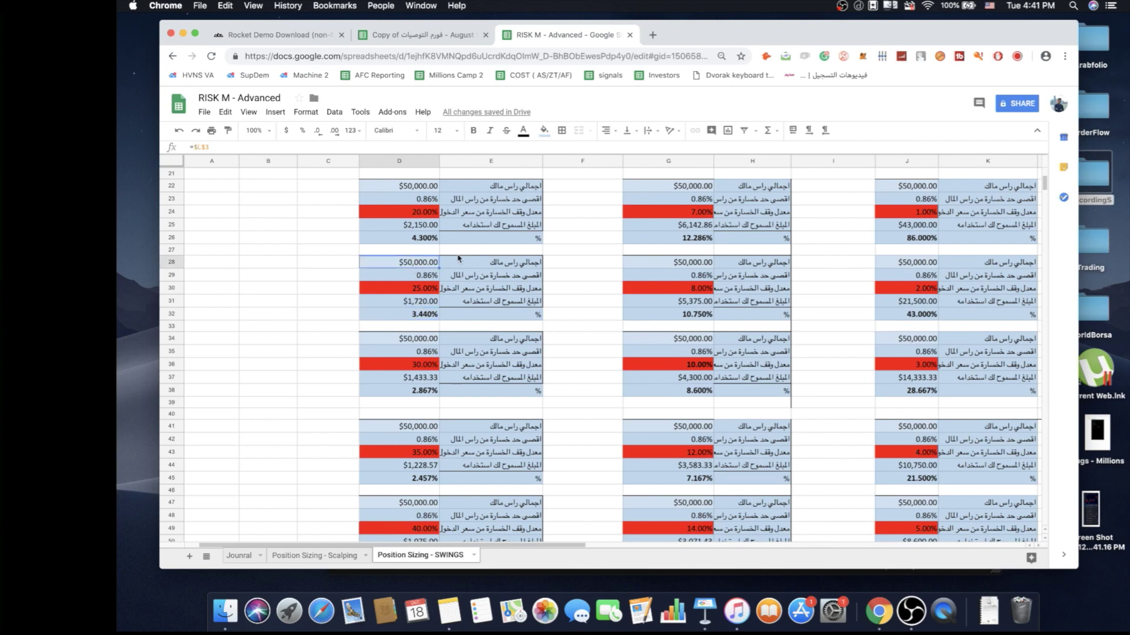
left_click(418, 275)
key("Right")
left_click(407, 279)
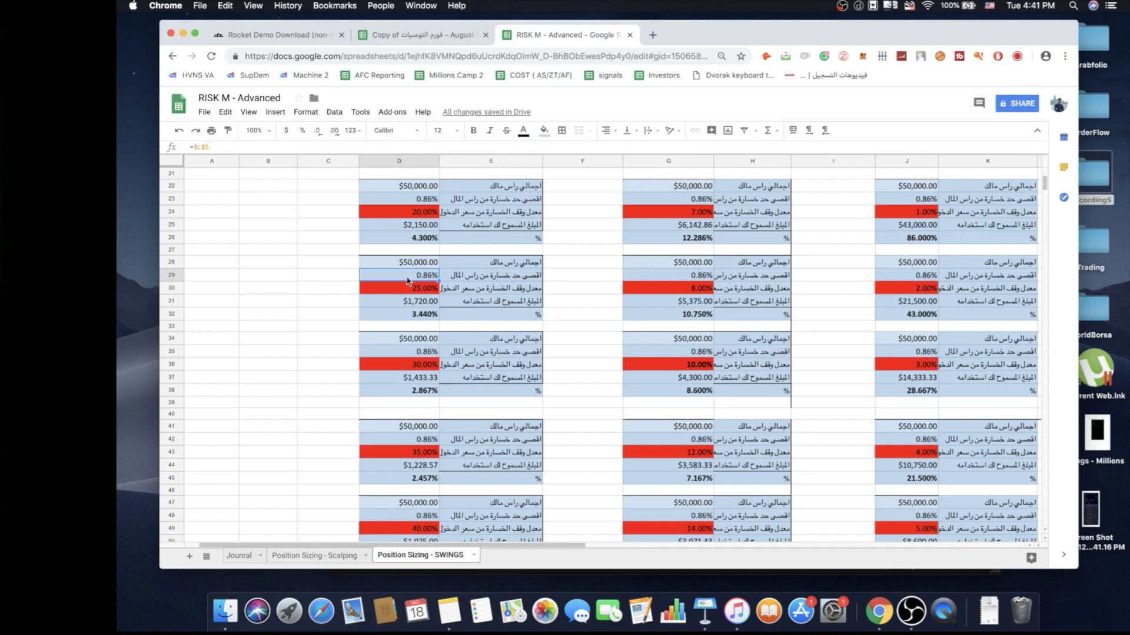
left_click(334, 305)
left_click(420, 318)
left_click(337, 305)
left_click(406, 302)
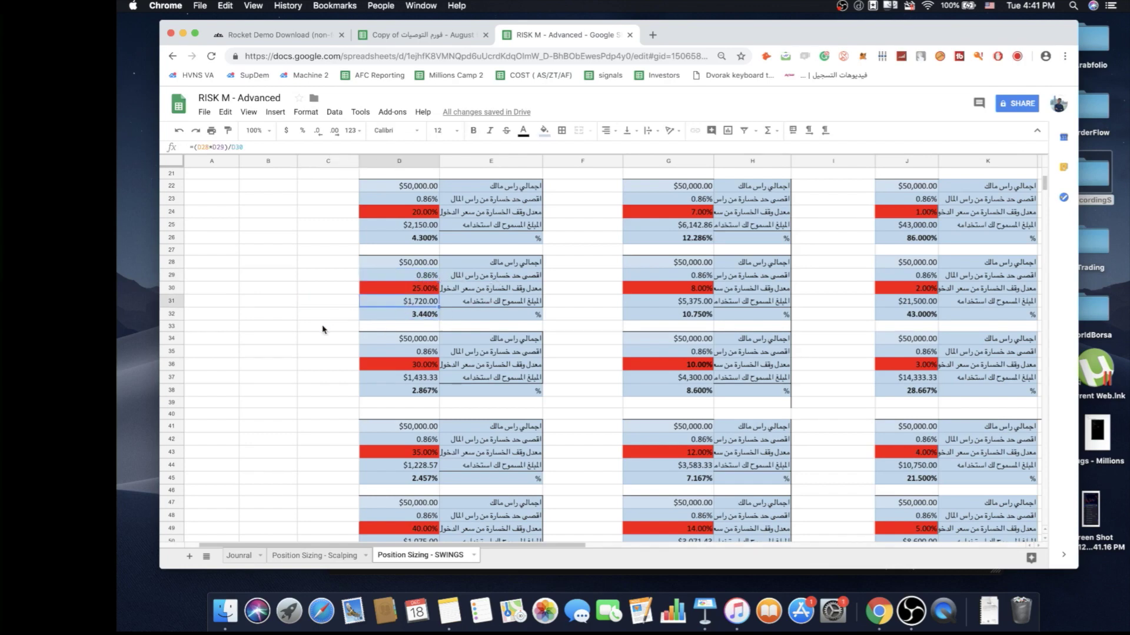
left_click(276, 316)
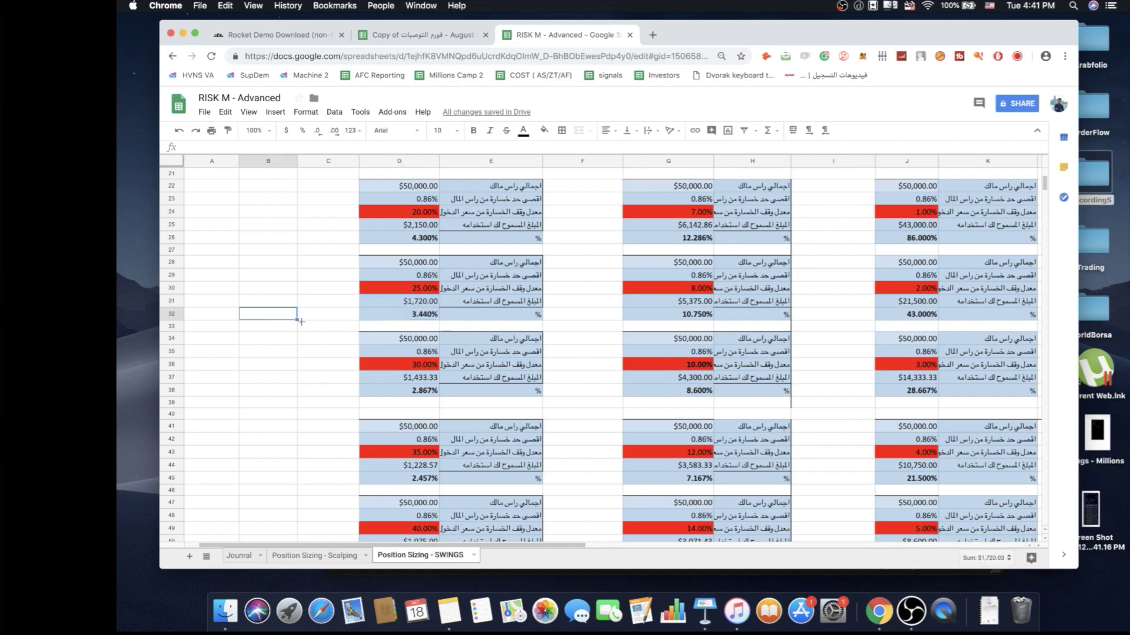
Review the 35%, 40% and 45% stop-loss tables in column D, including the 40% table's allowed percentage in D51
scroll(377, 362, "up", 3)
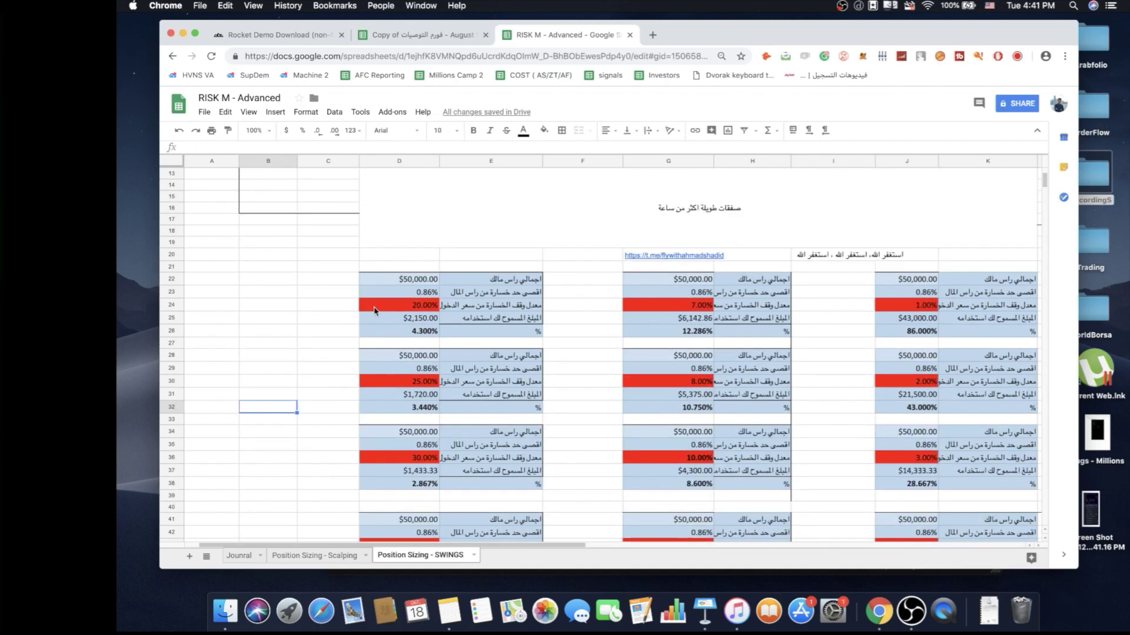
scroll(374, 328, "down", 3)
left_click(321, 317)
scroll(321, 321, "down", 4)
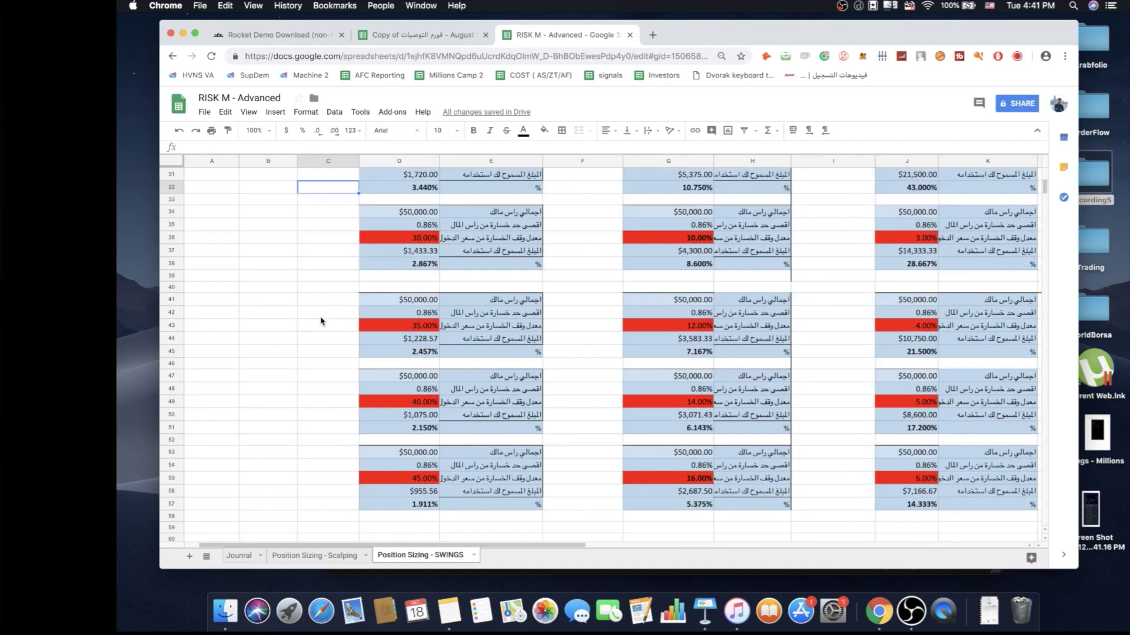
left_click(419, 430)
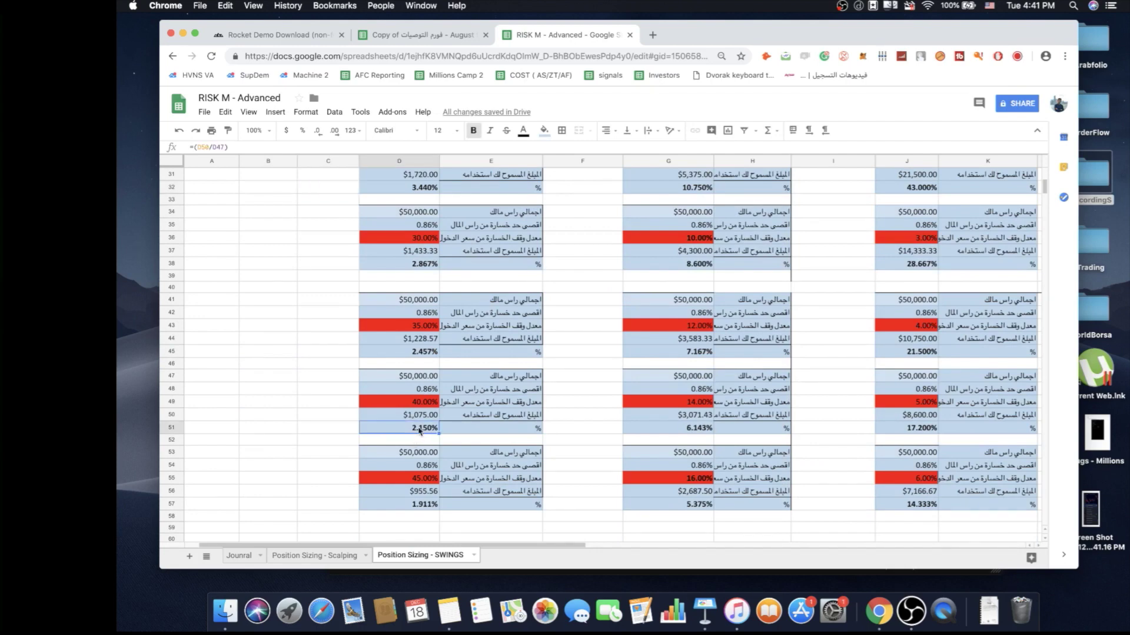
left_click(284, 355)
left_click_drag(349, 289, 393, 321)
left_click(564, 340)
left_click(268, 302)
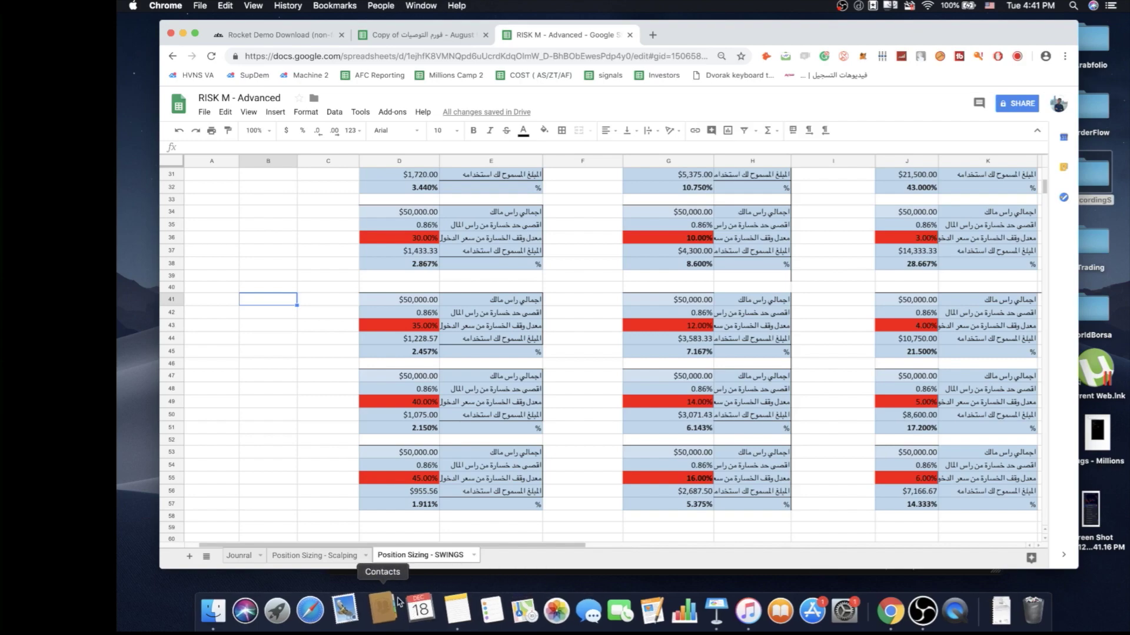
Switch to the Keynote presentation and nudge the Bitcoin / TetherUS chart on slide 13 slightly upward
key("ctrl+Up")
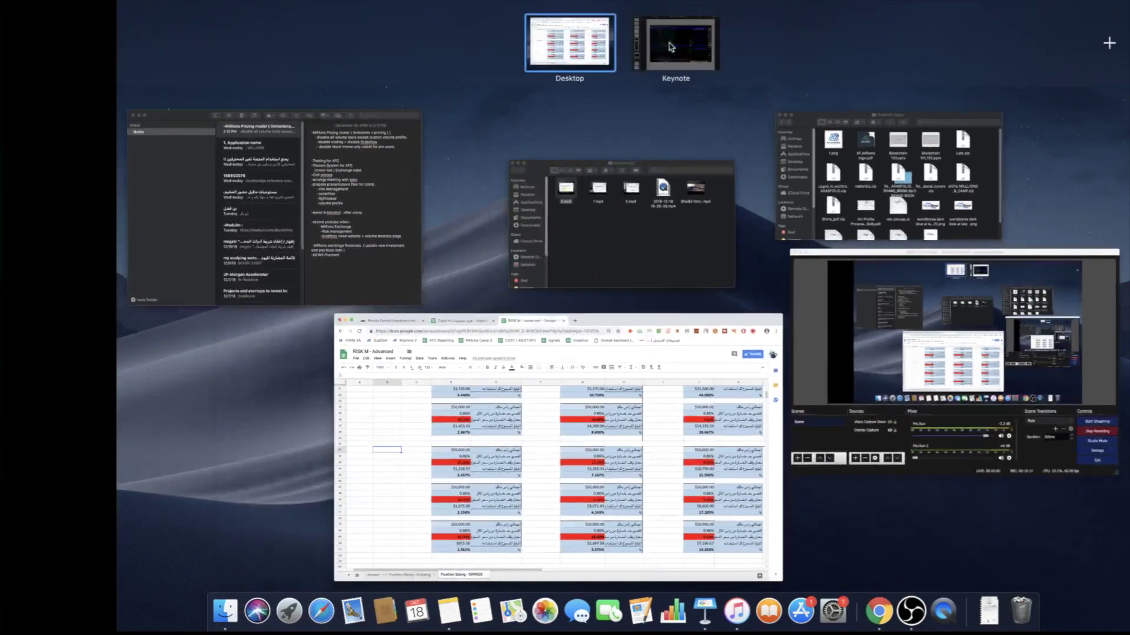
left_click(677, 42)
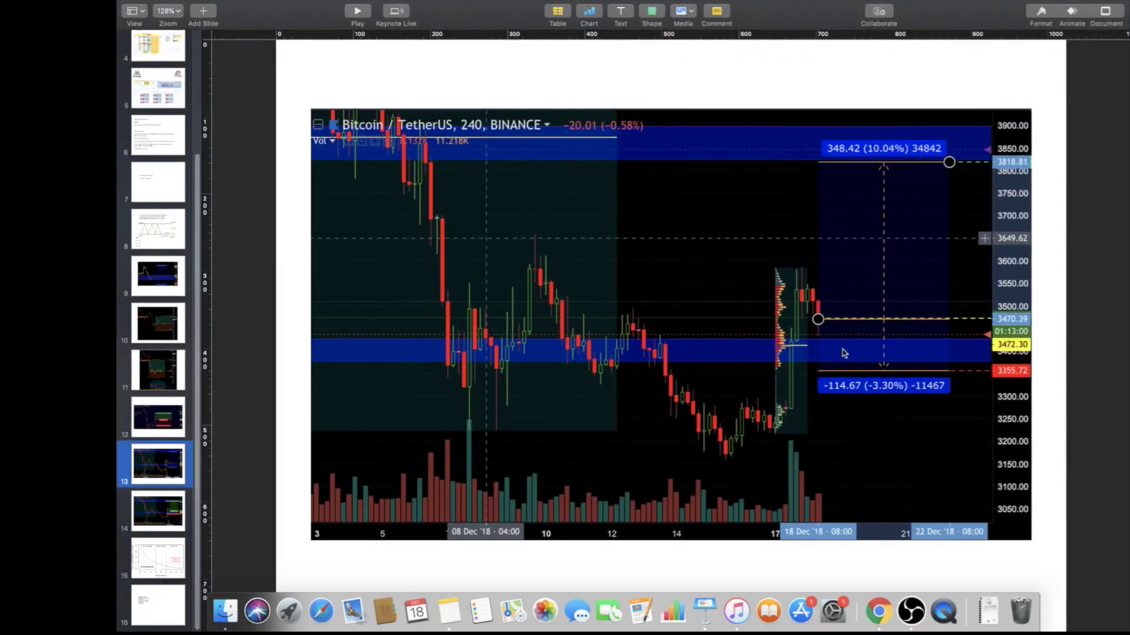
left_click_drag(743, 298, 743, 292)
left_click(1046, 261)
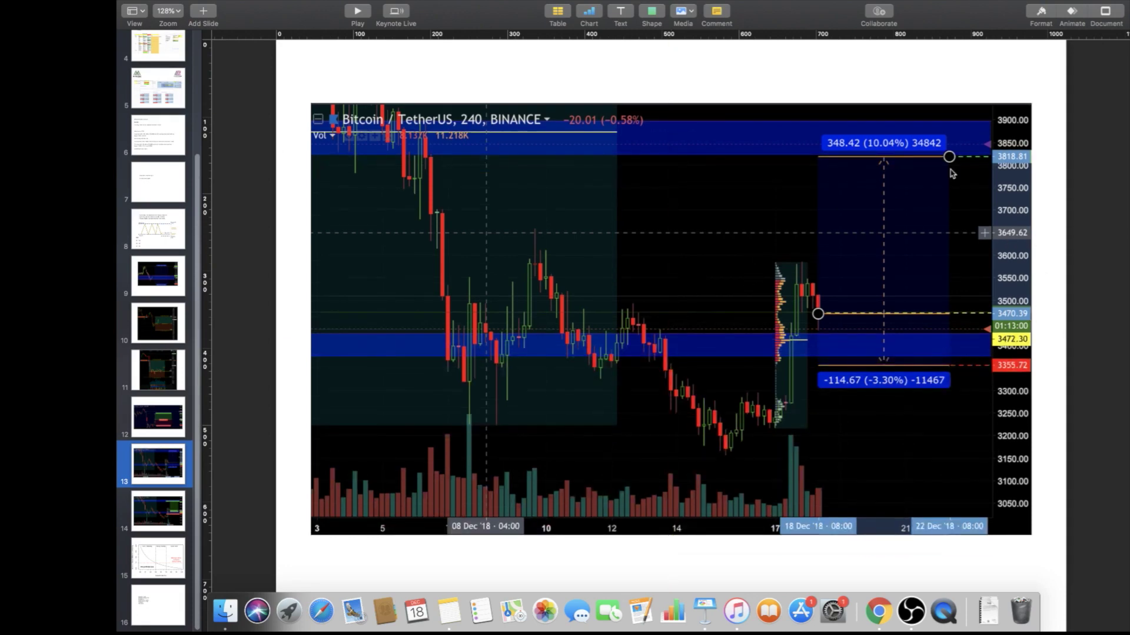